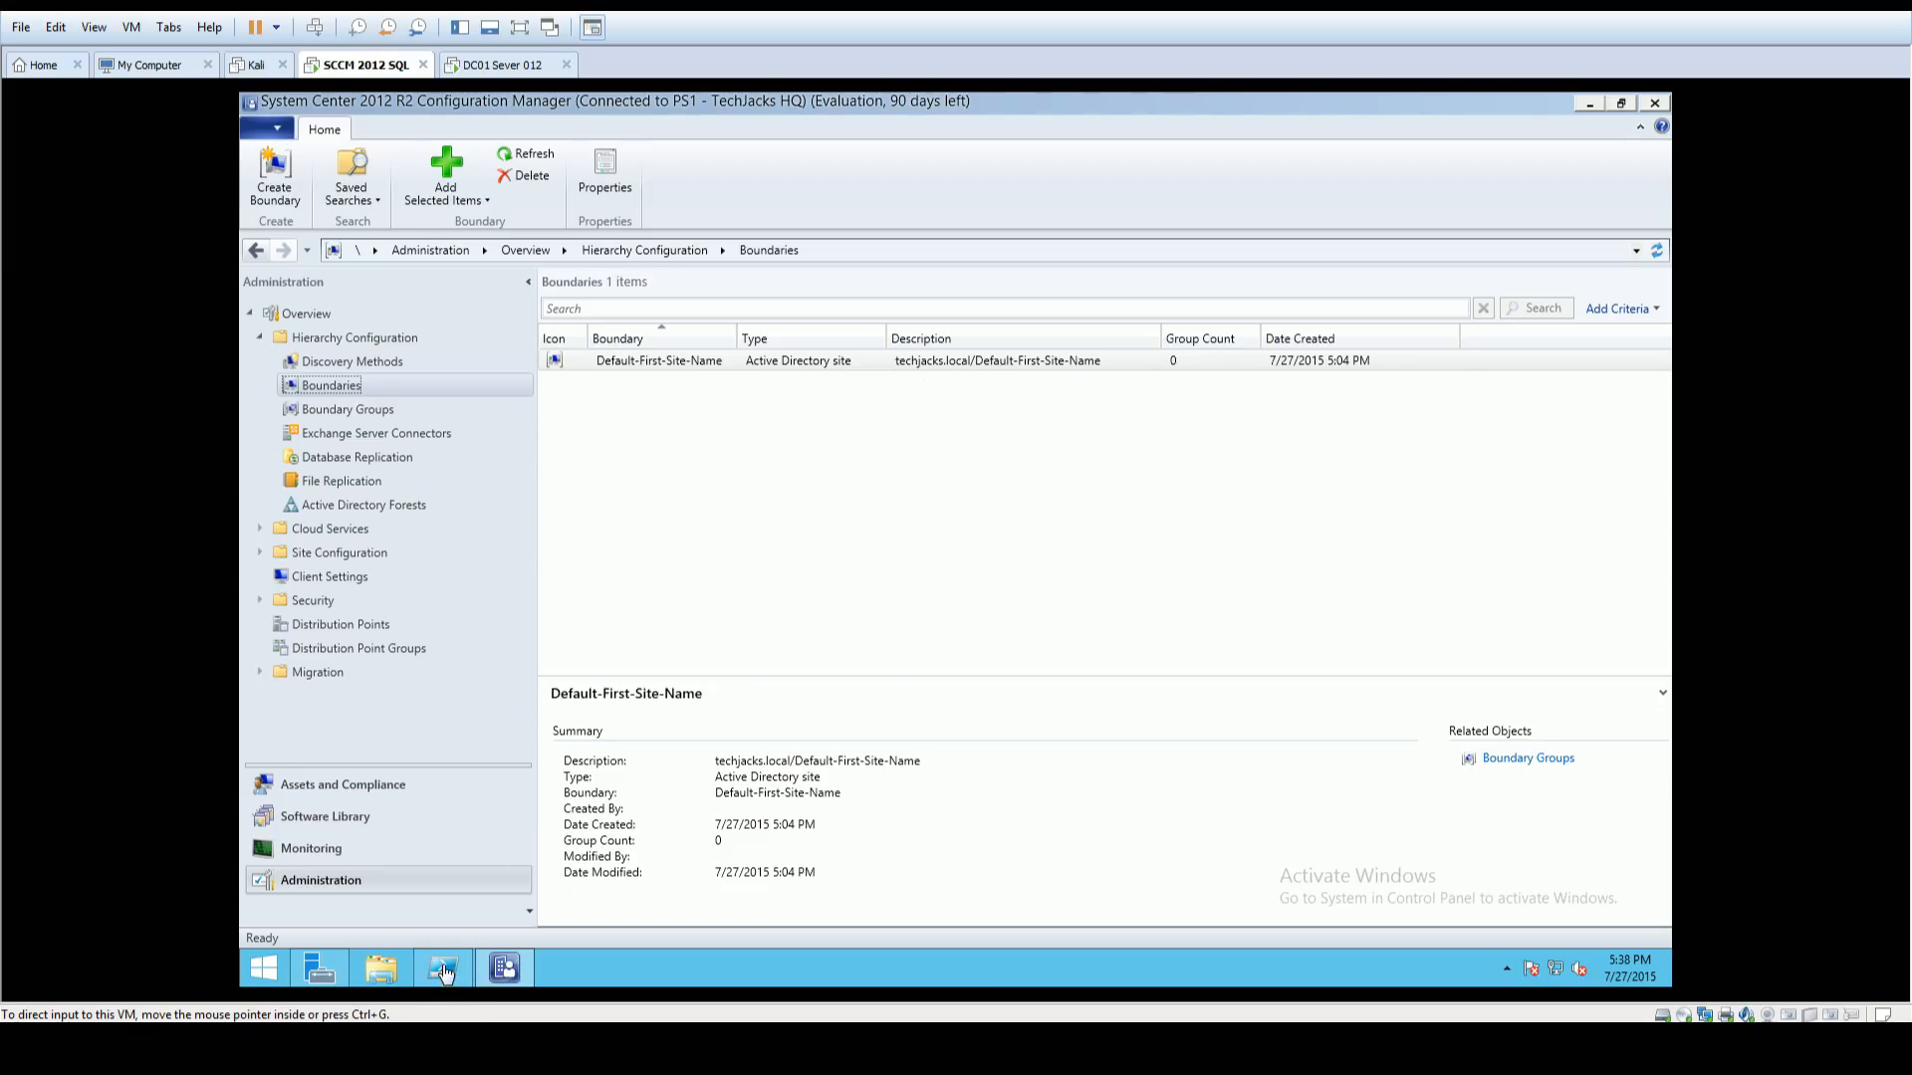
# Step: Switch to the DC01 virtual machine and view the top level of techjacks.local in Active Directory Users and Computers
pyautogui.click(504, 64)
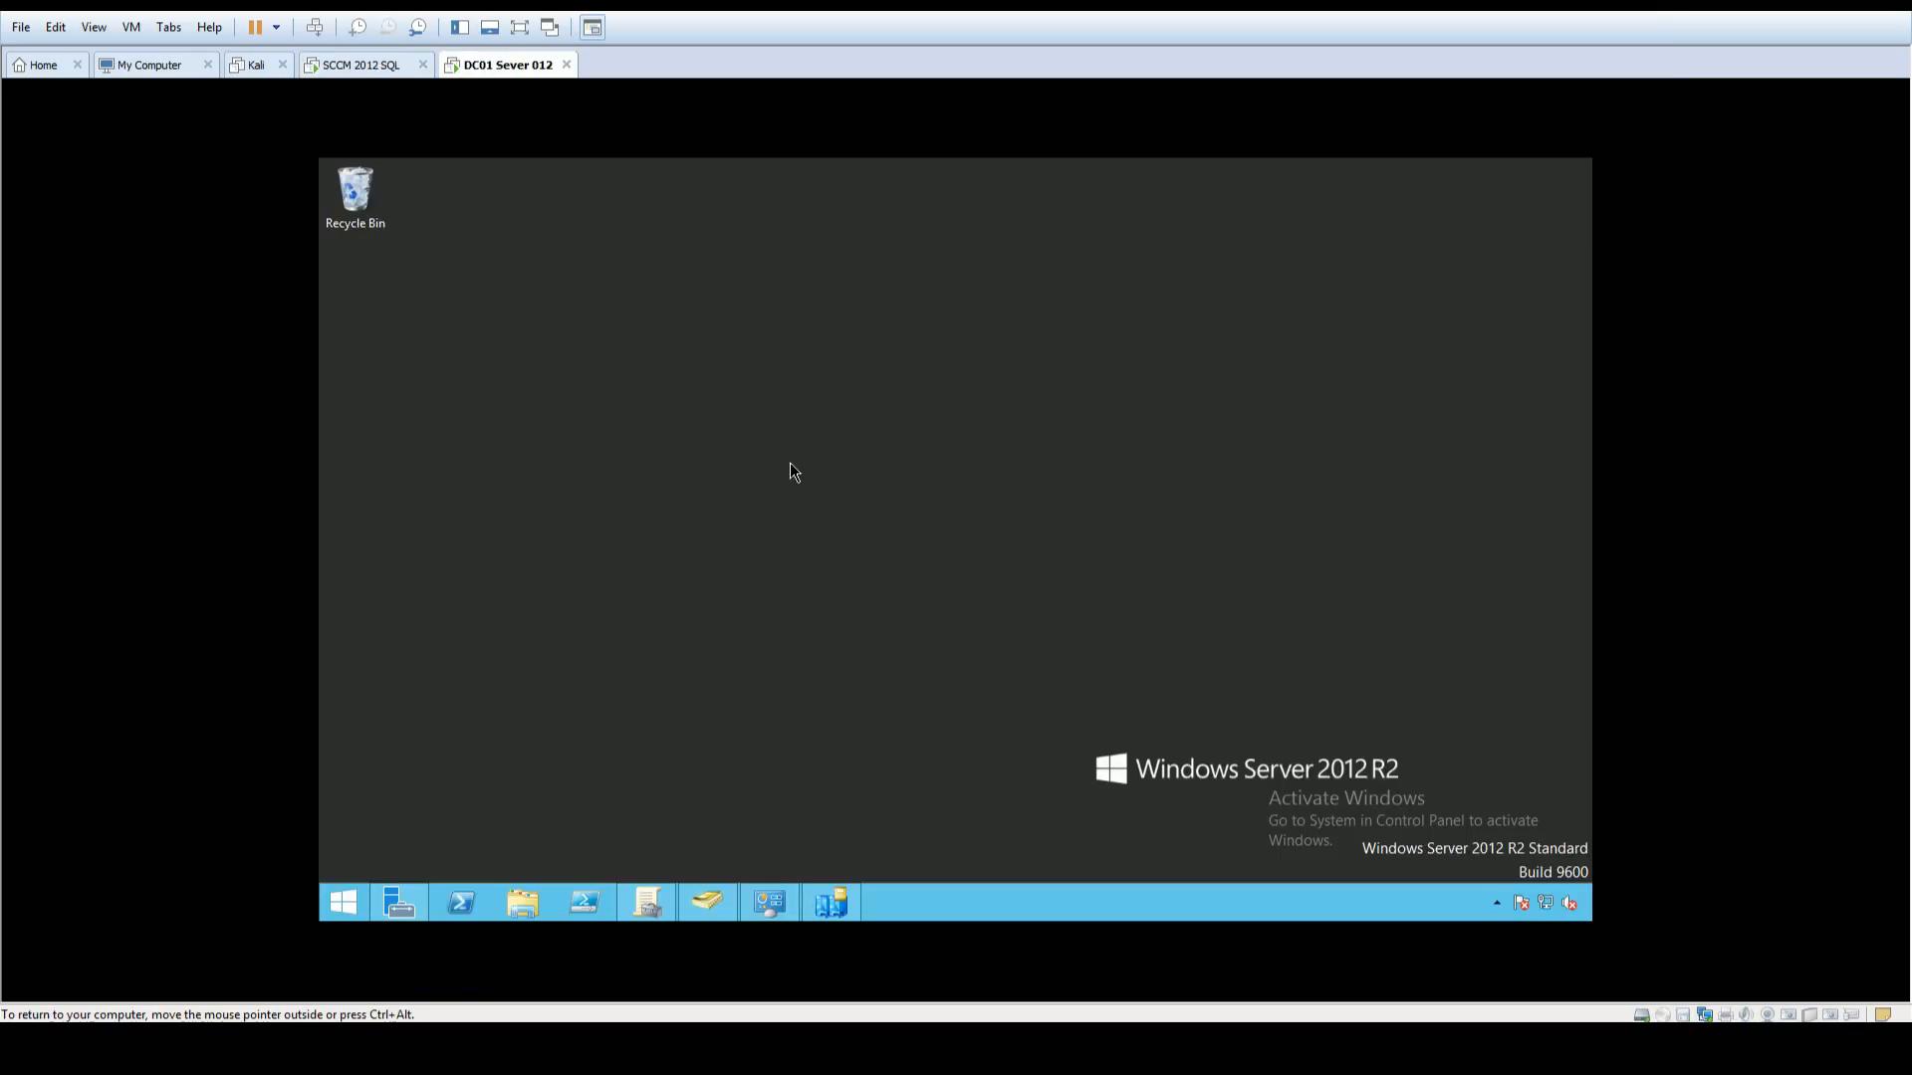
pyautogui.click(707, 901)
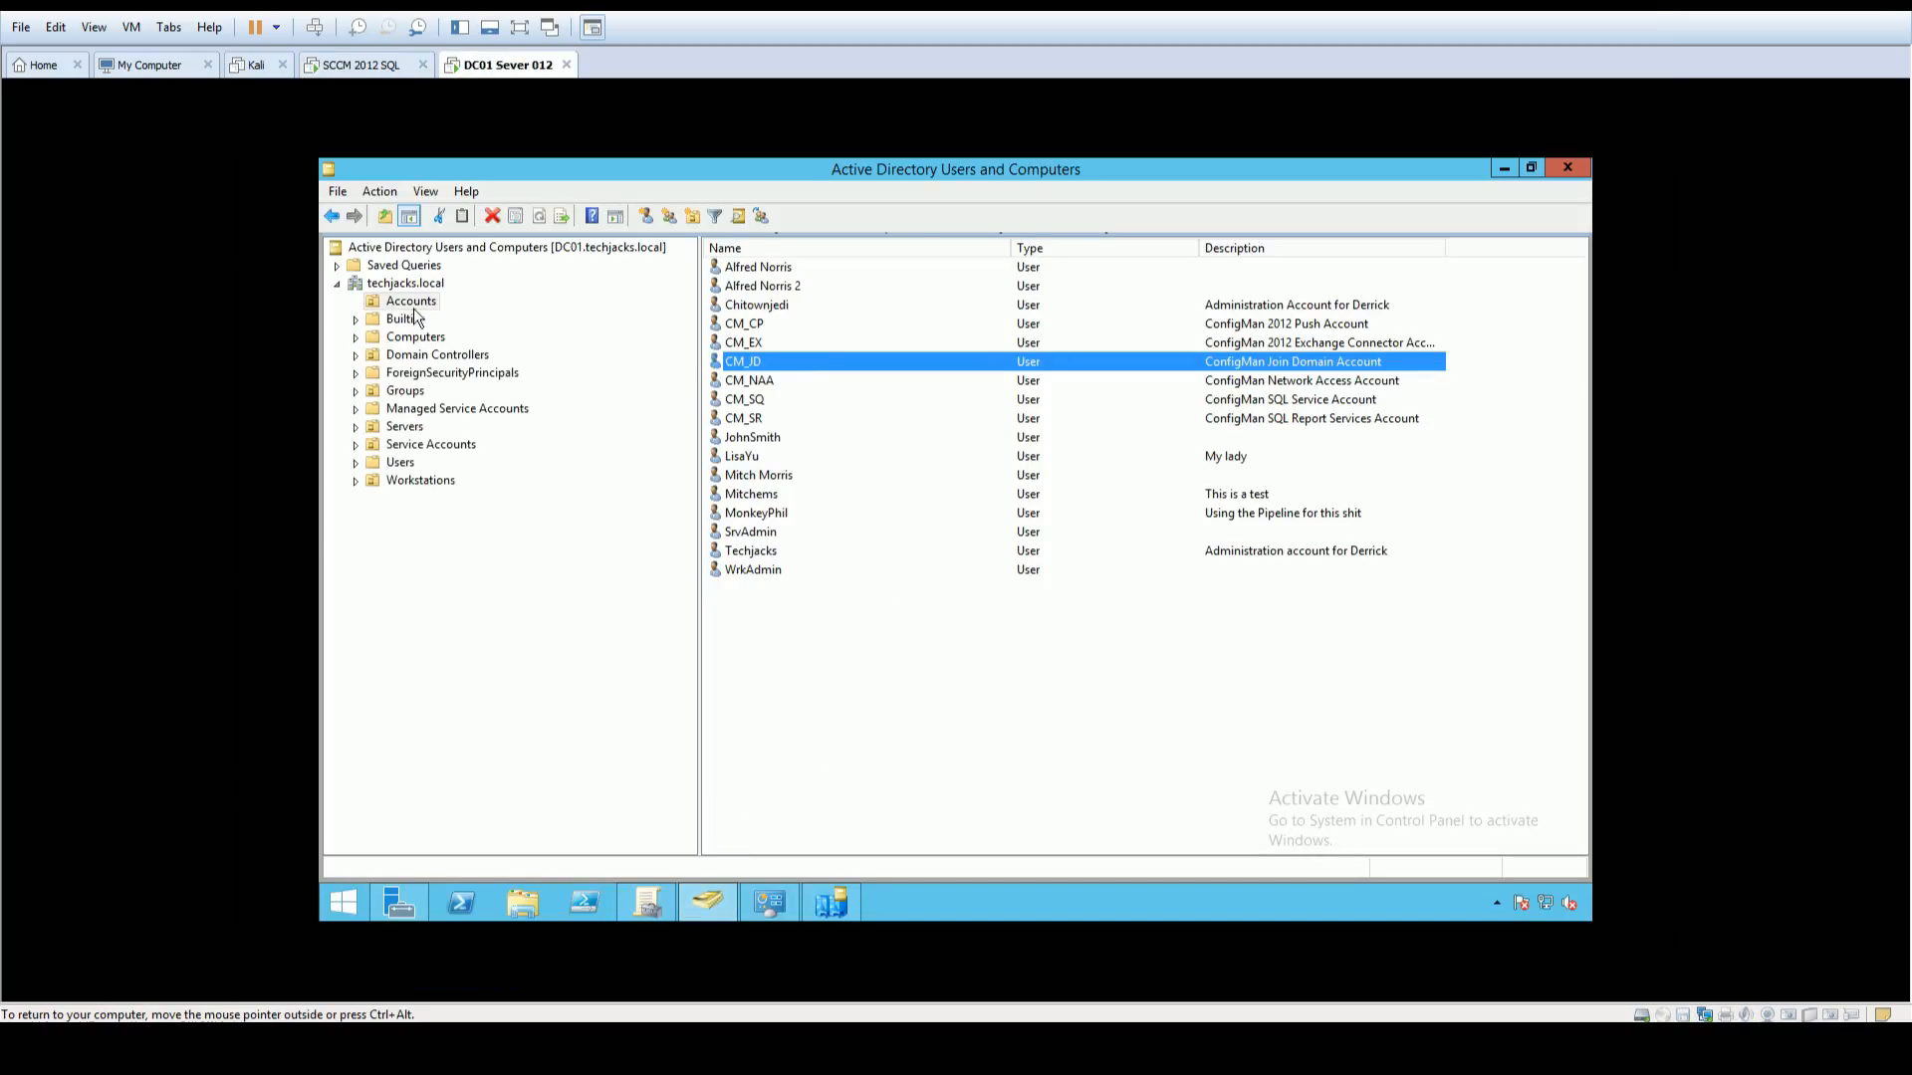
pyautogui.click(337, 282)
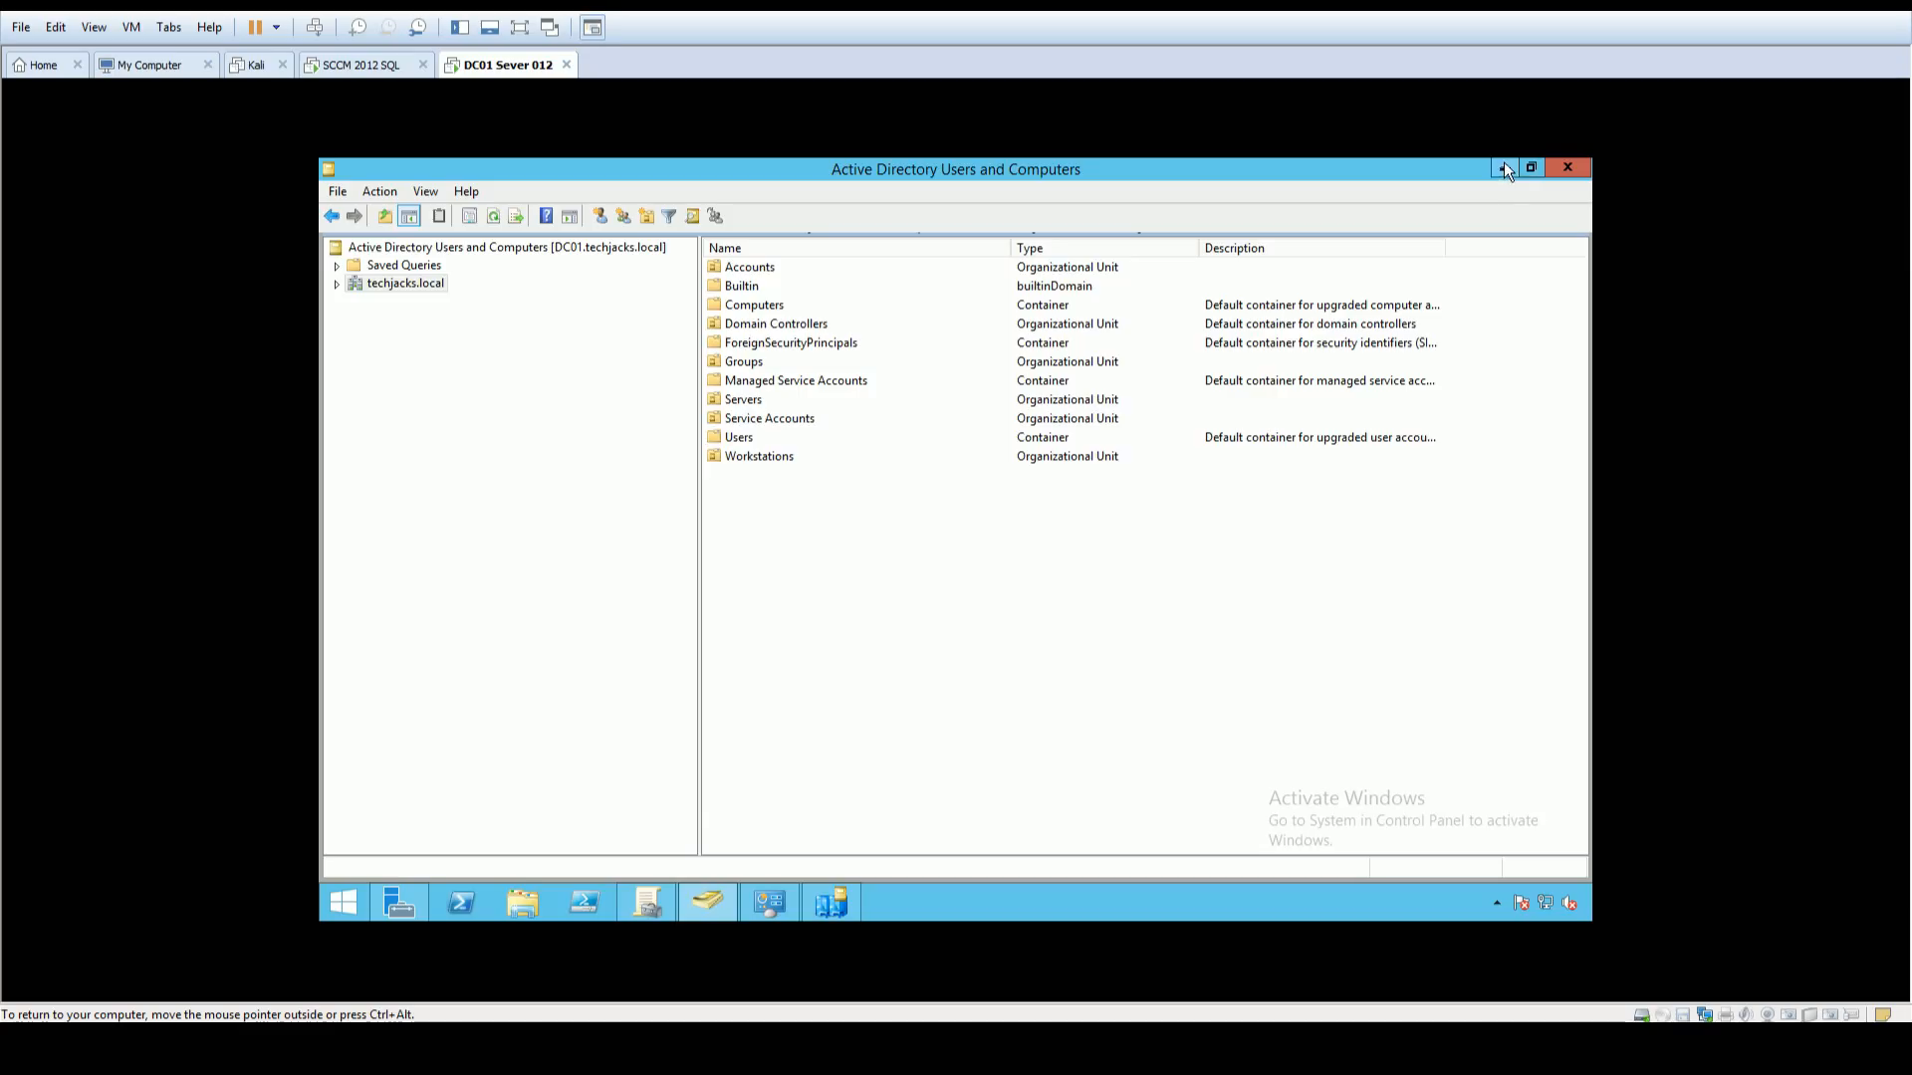
pyautogui.click(1504, 167)
# Step: Open Active Directory Sites and Services full size and show the contents of Default-First-Site-Name with a wider name column
pyautogui.click(831, 902)
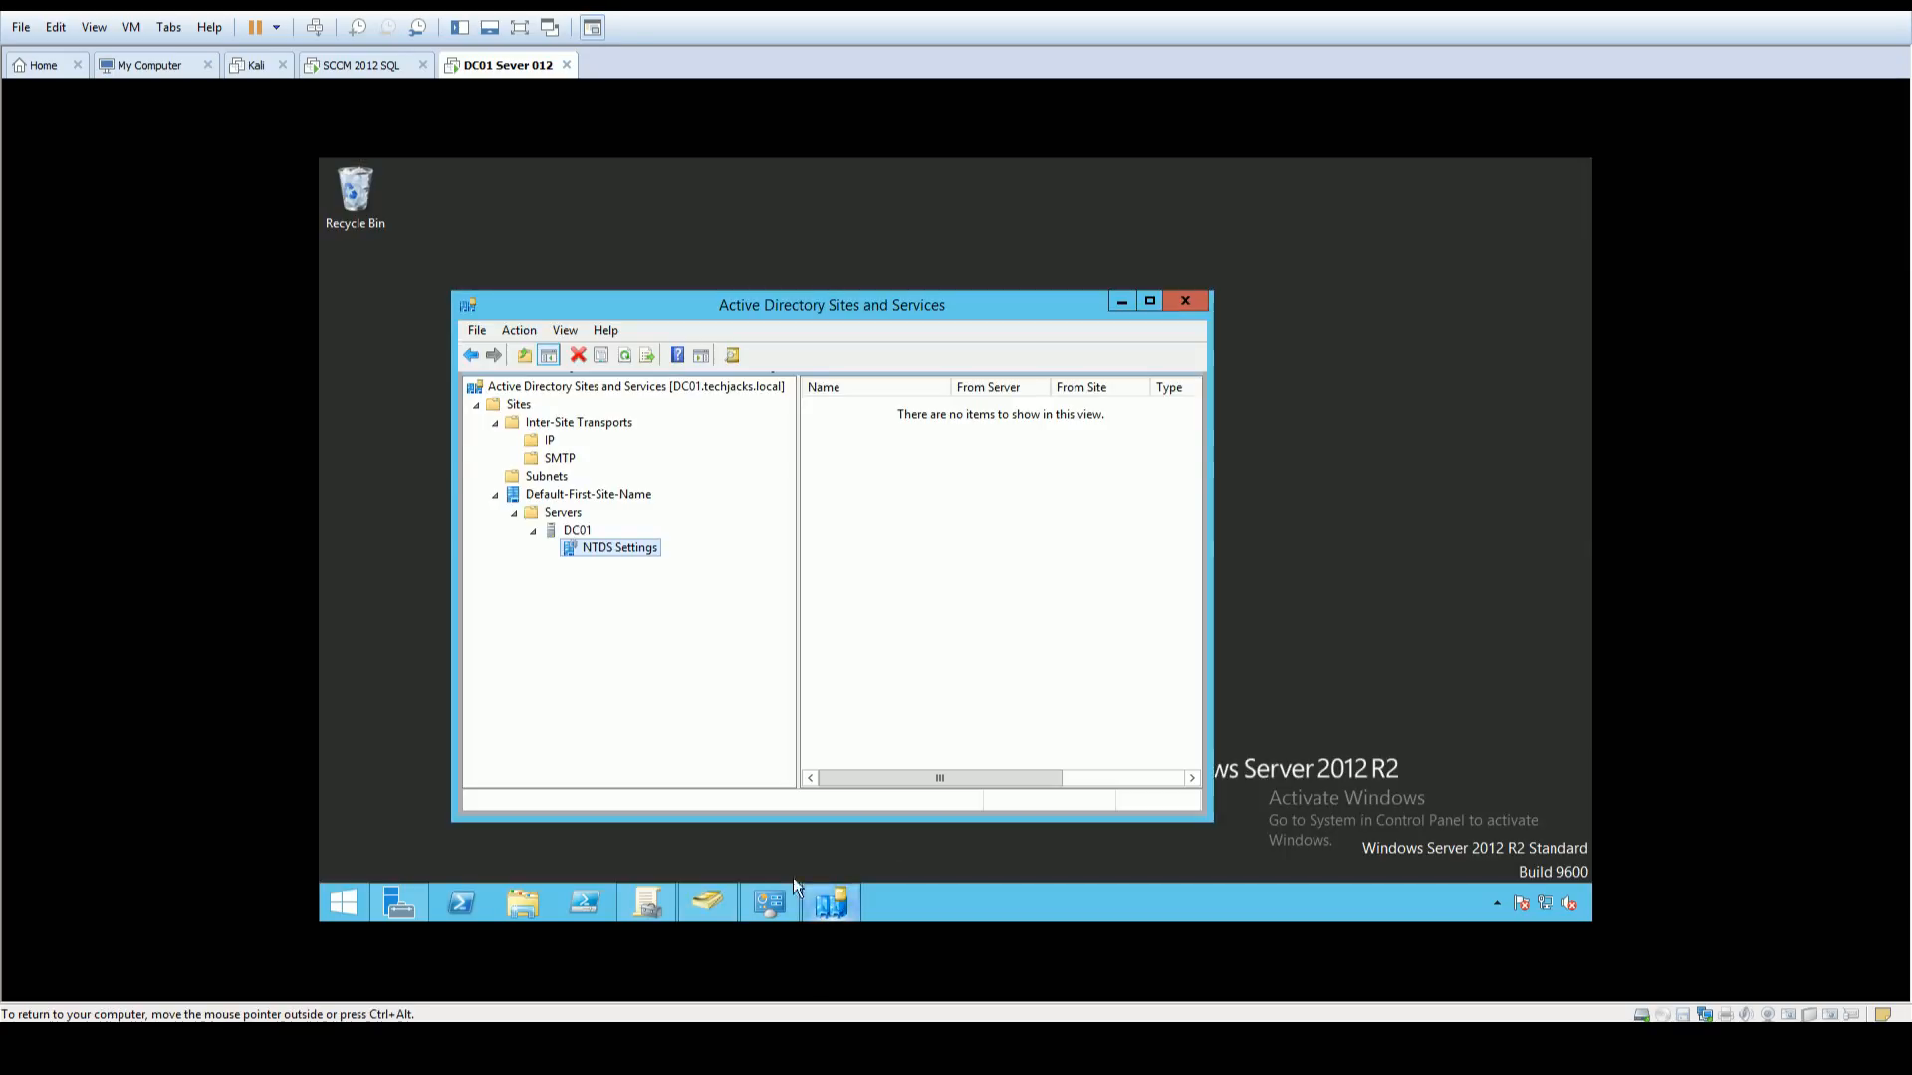
pyautogui.doubleClick(916, 308)
pyautogui.doubleClick(384, 350)
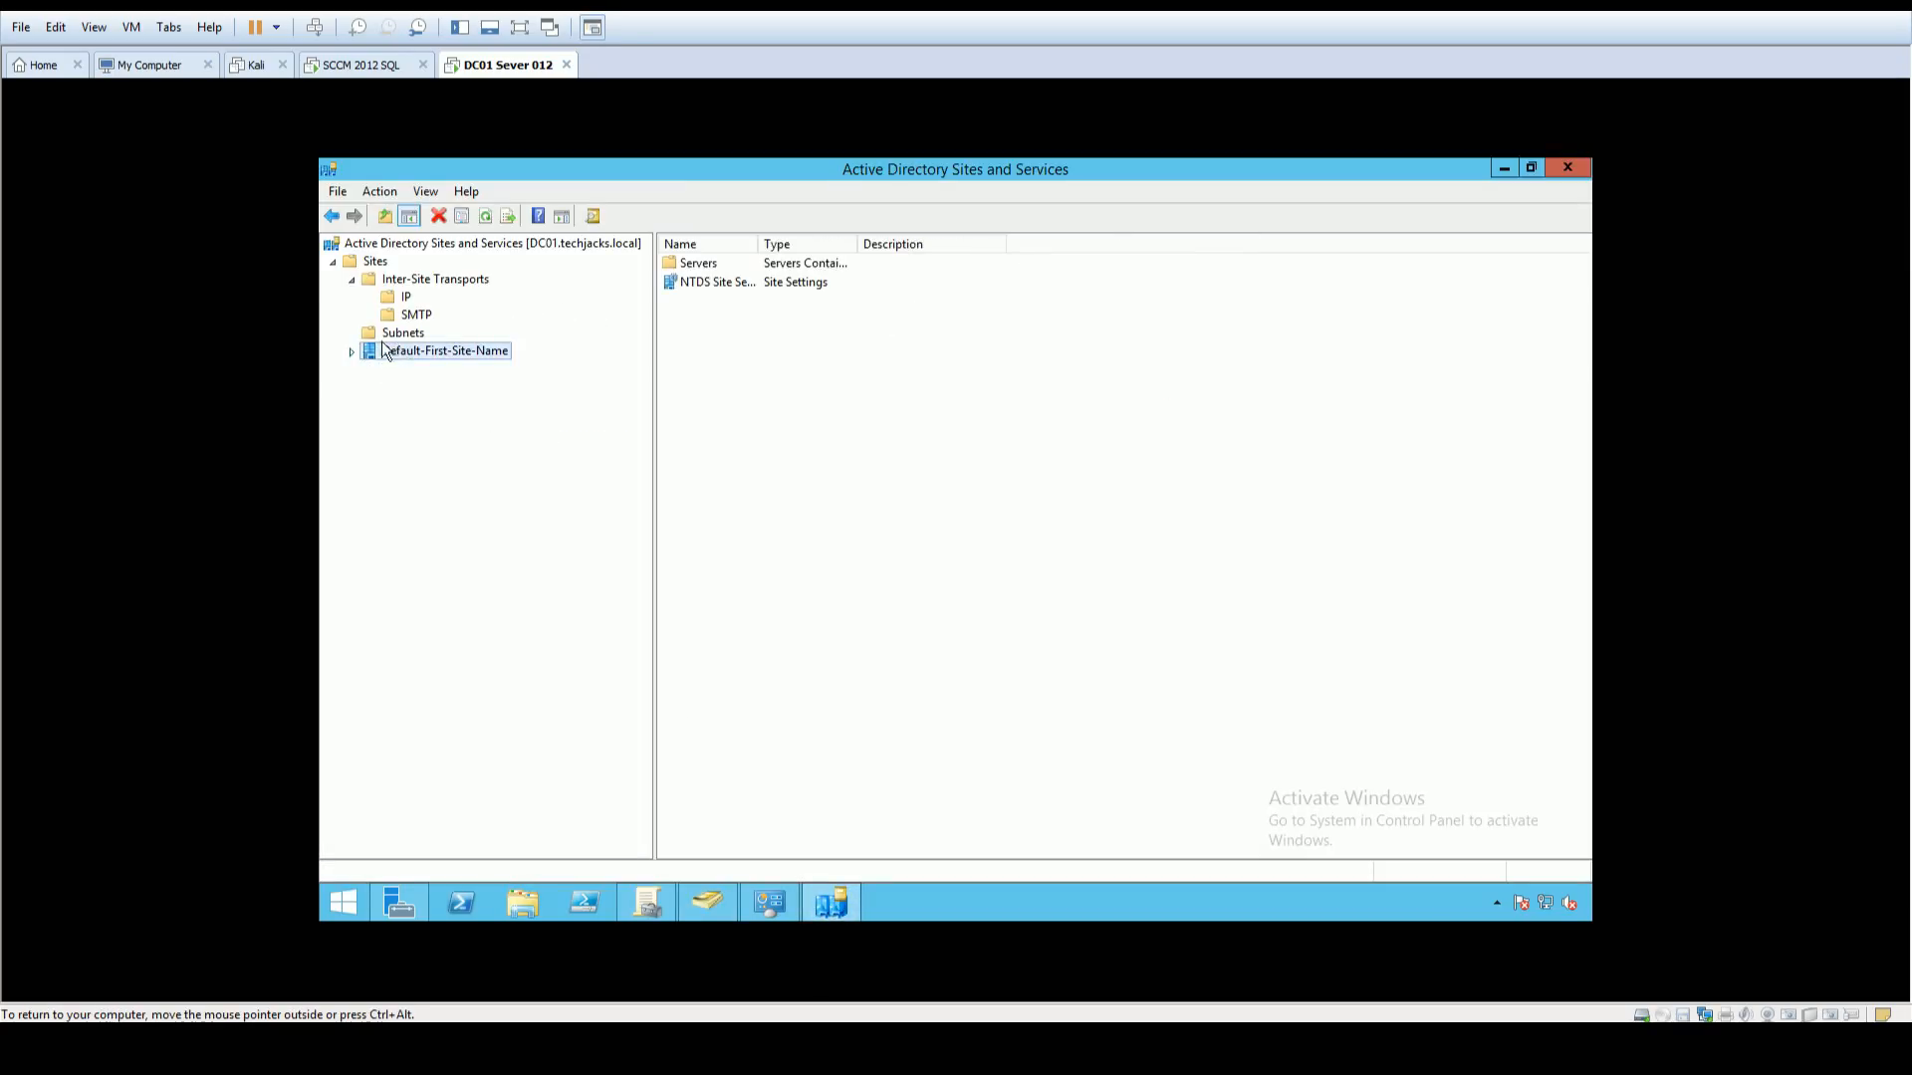
pyautogui.click(352, 280)
pyautogui.click(333, 262)
pyautogui.click(334, 265)
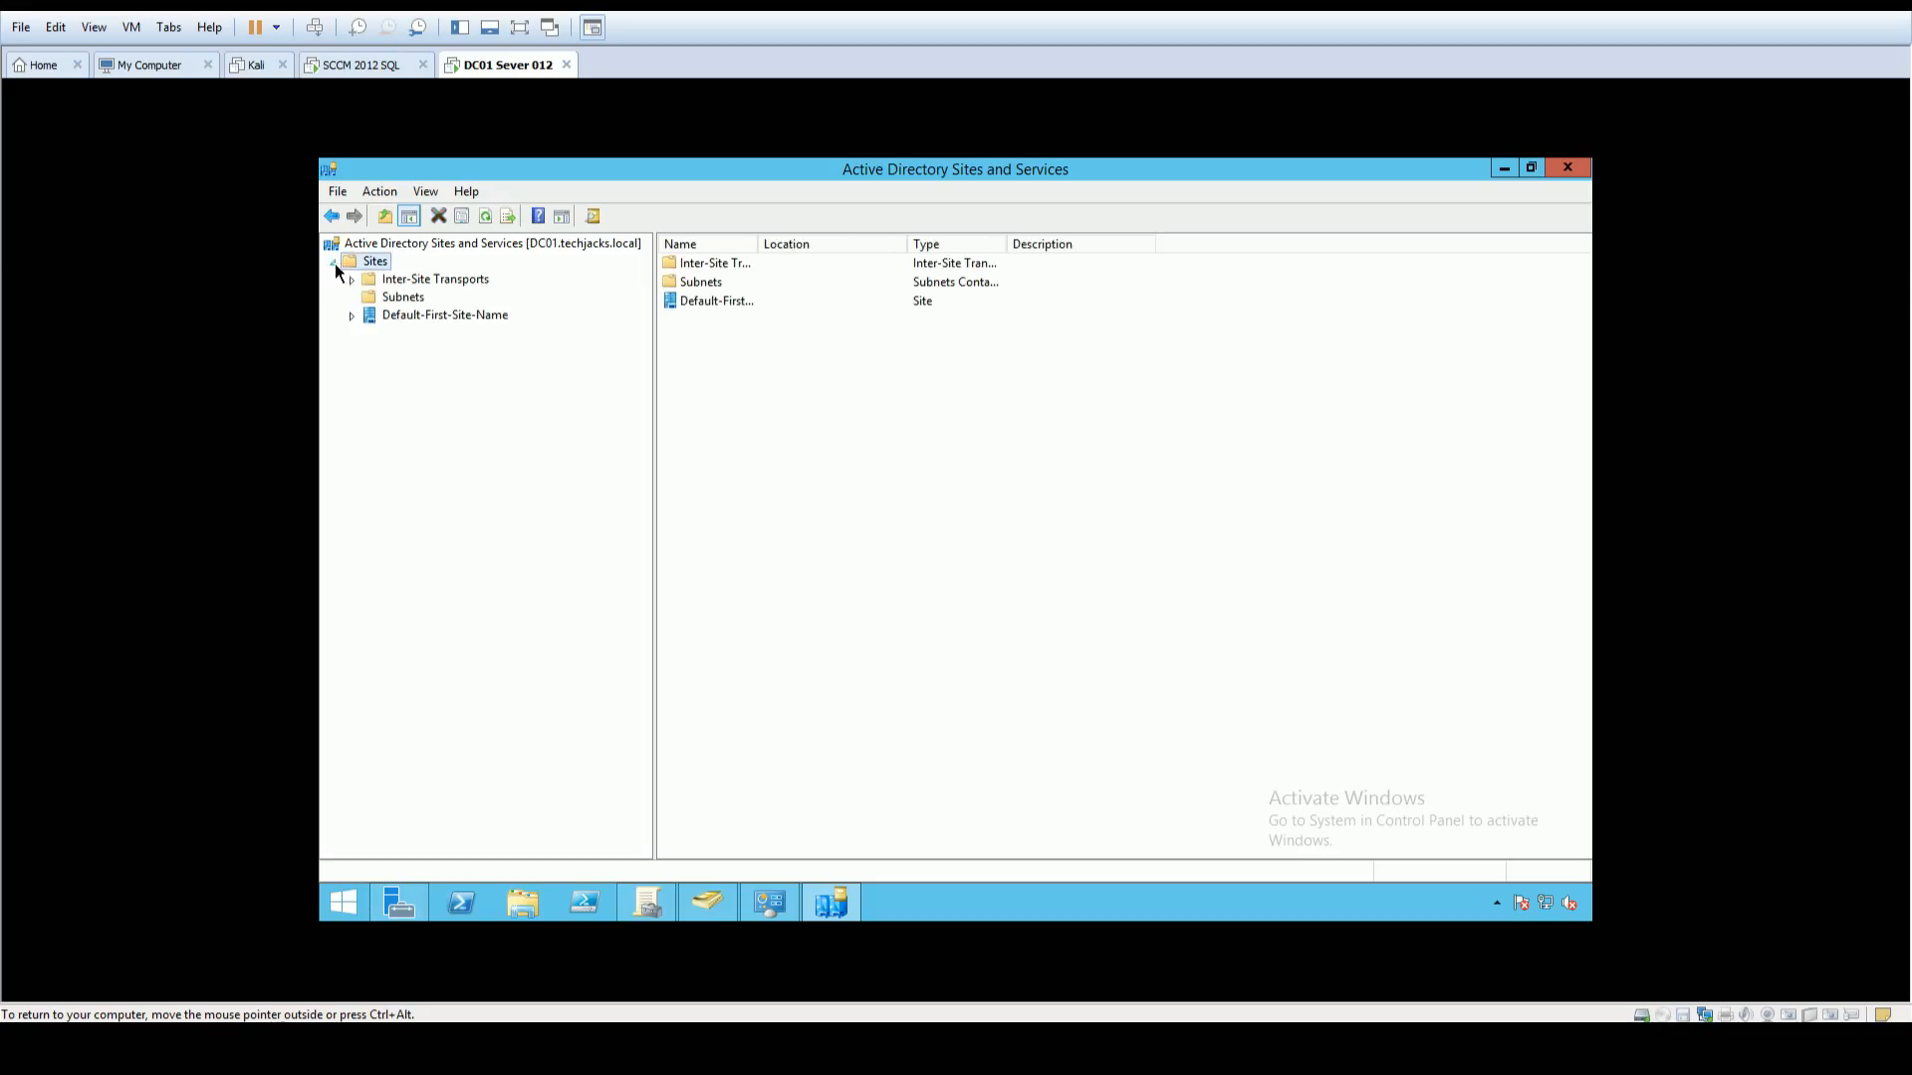
pyautogui.click(352, 316)
pyautogui.click(445, 317)
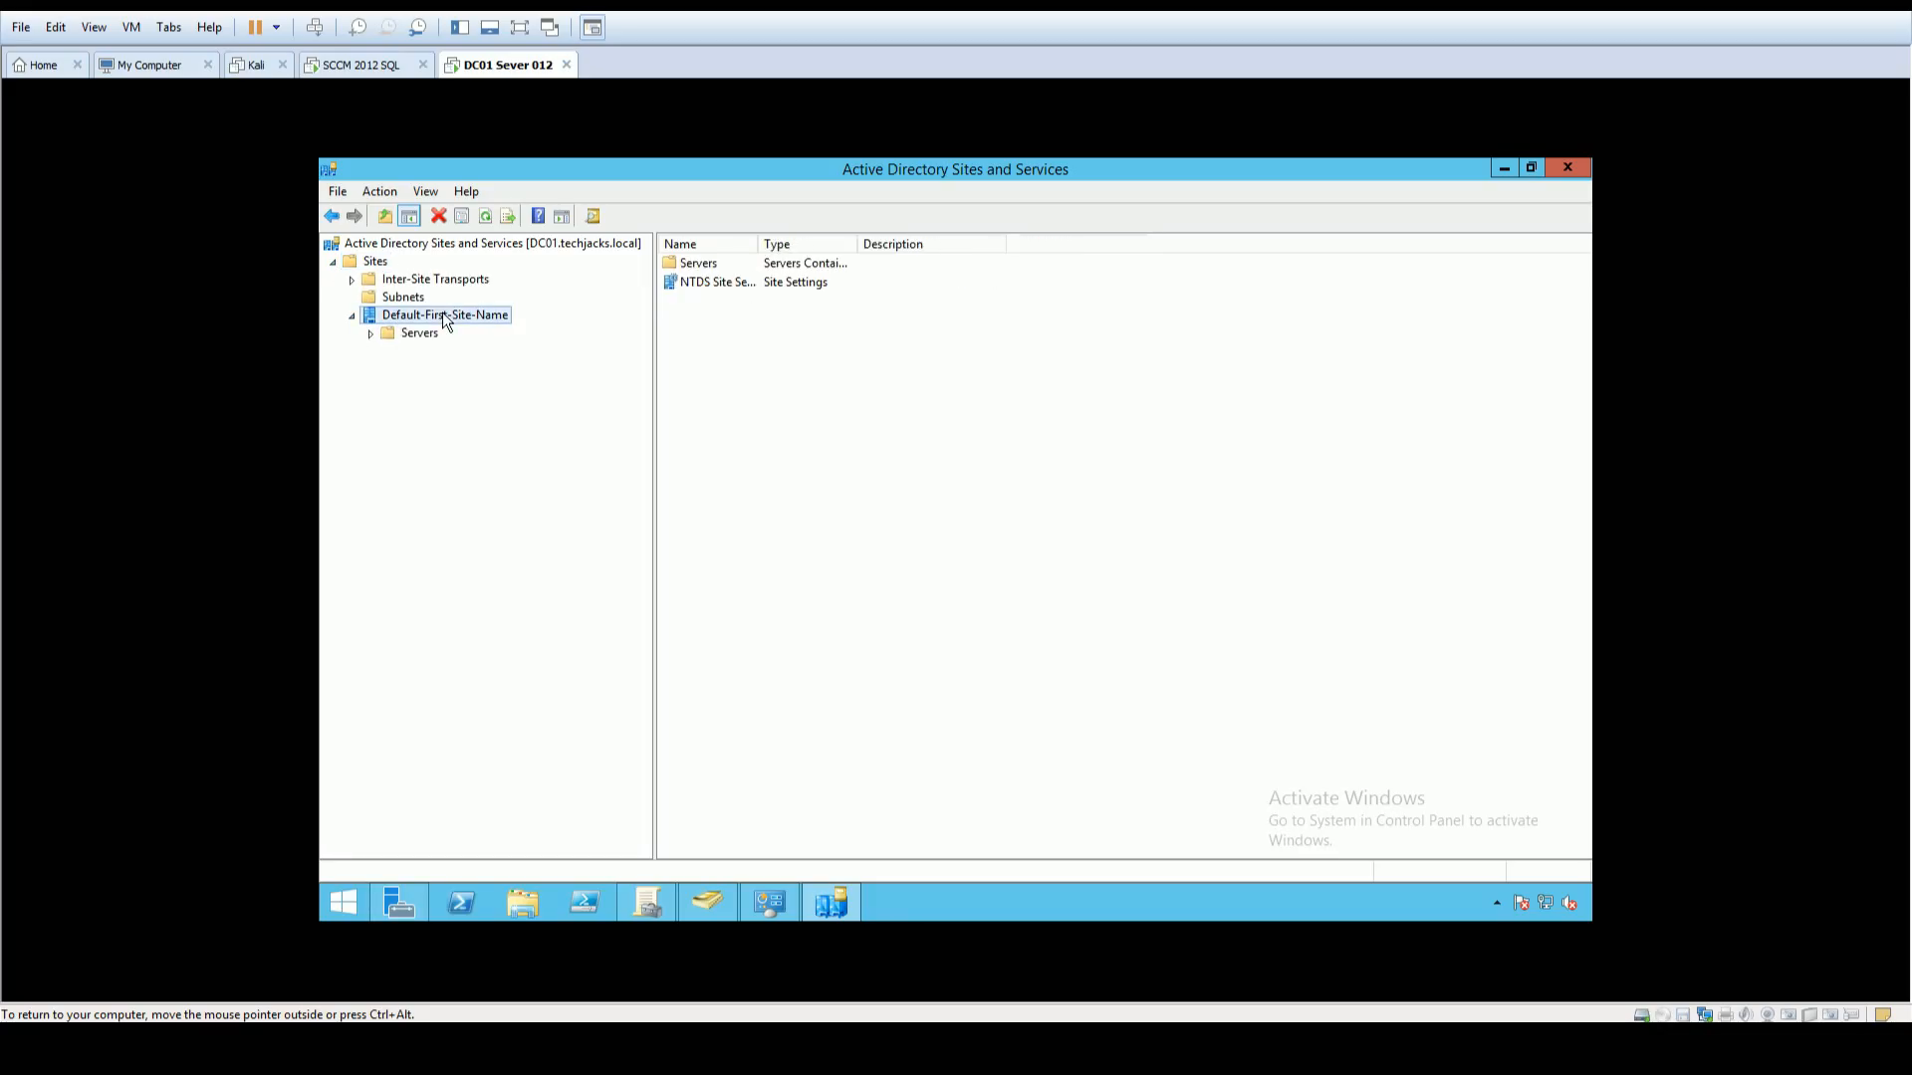
pyautogui.moveTo(759, 245); pyautogui.dragTo(1001, 245)
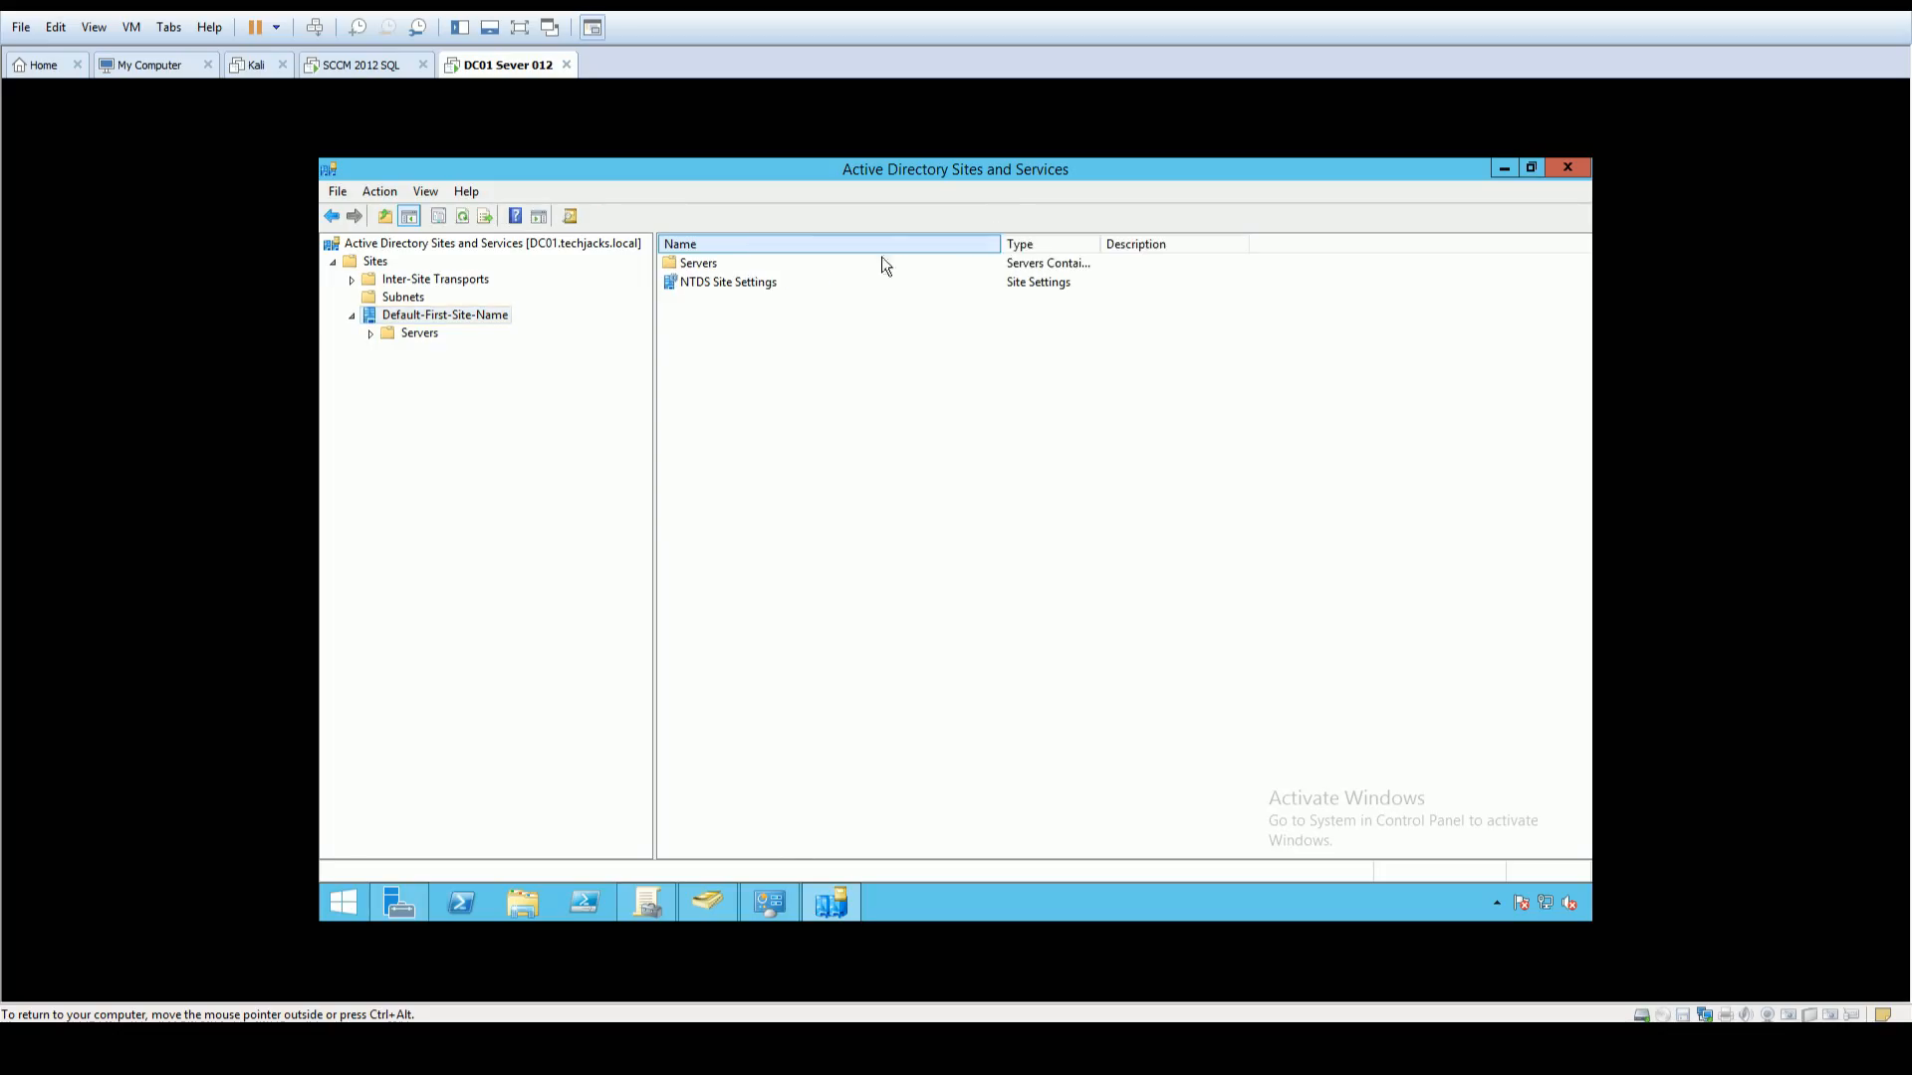
# Step: Inspect the general, location and object properties of the Default-First-Site-Name site
pyautogui.rightClick(437, 324)
pyautogui.click(518, 531)
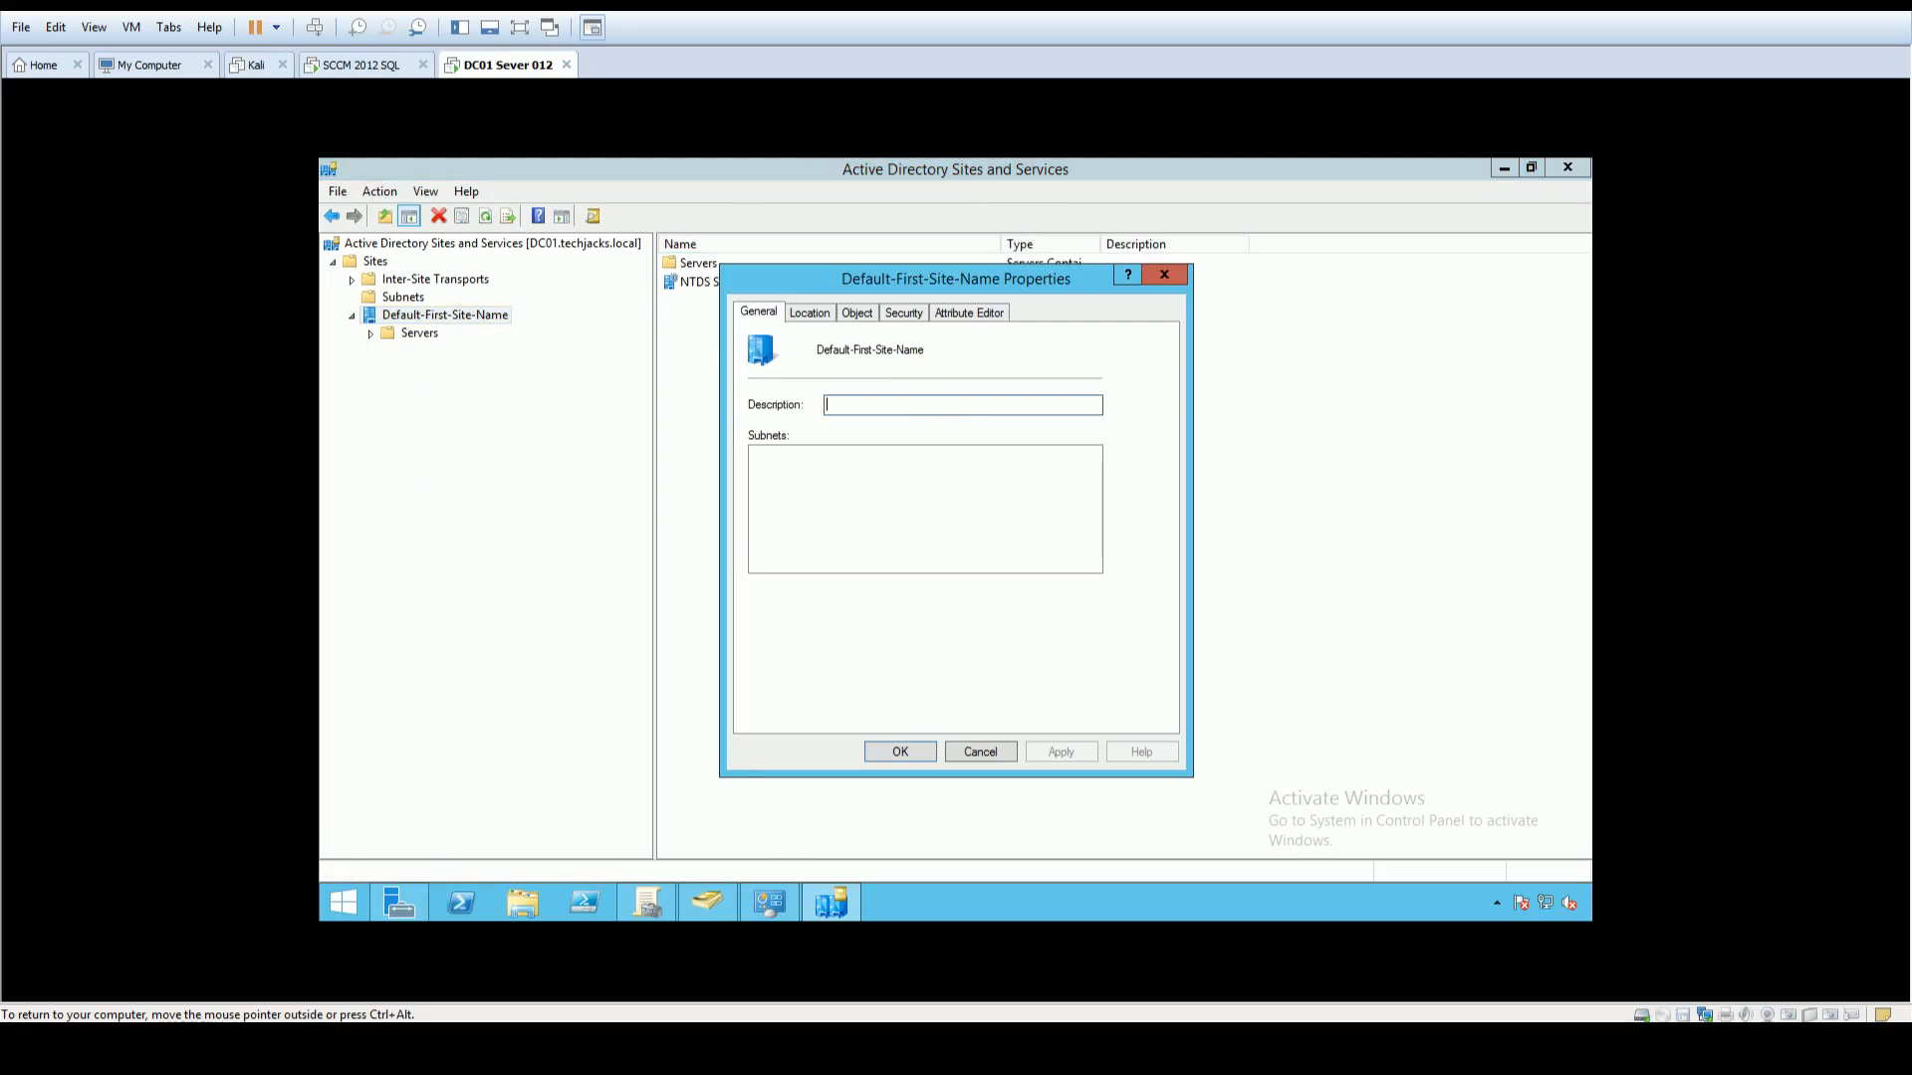
pyautogui.click(858, 312)
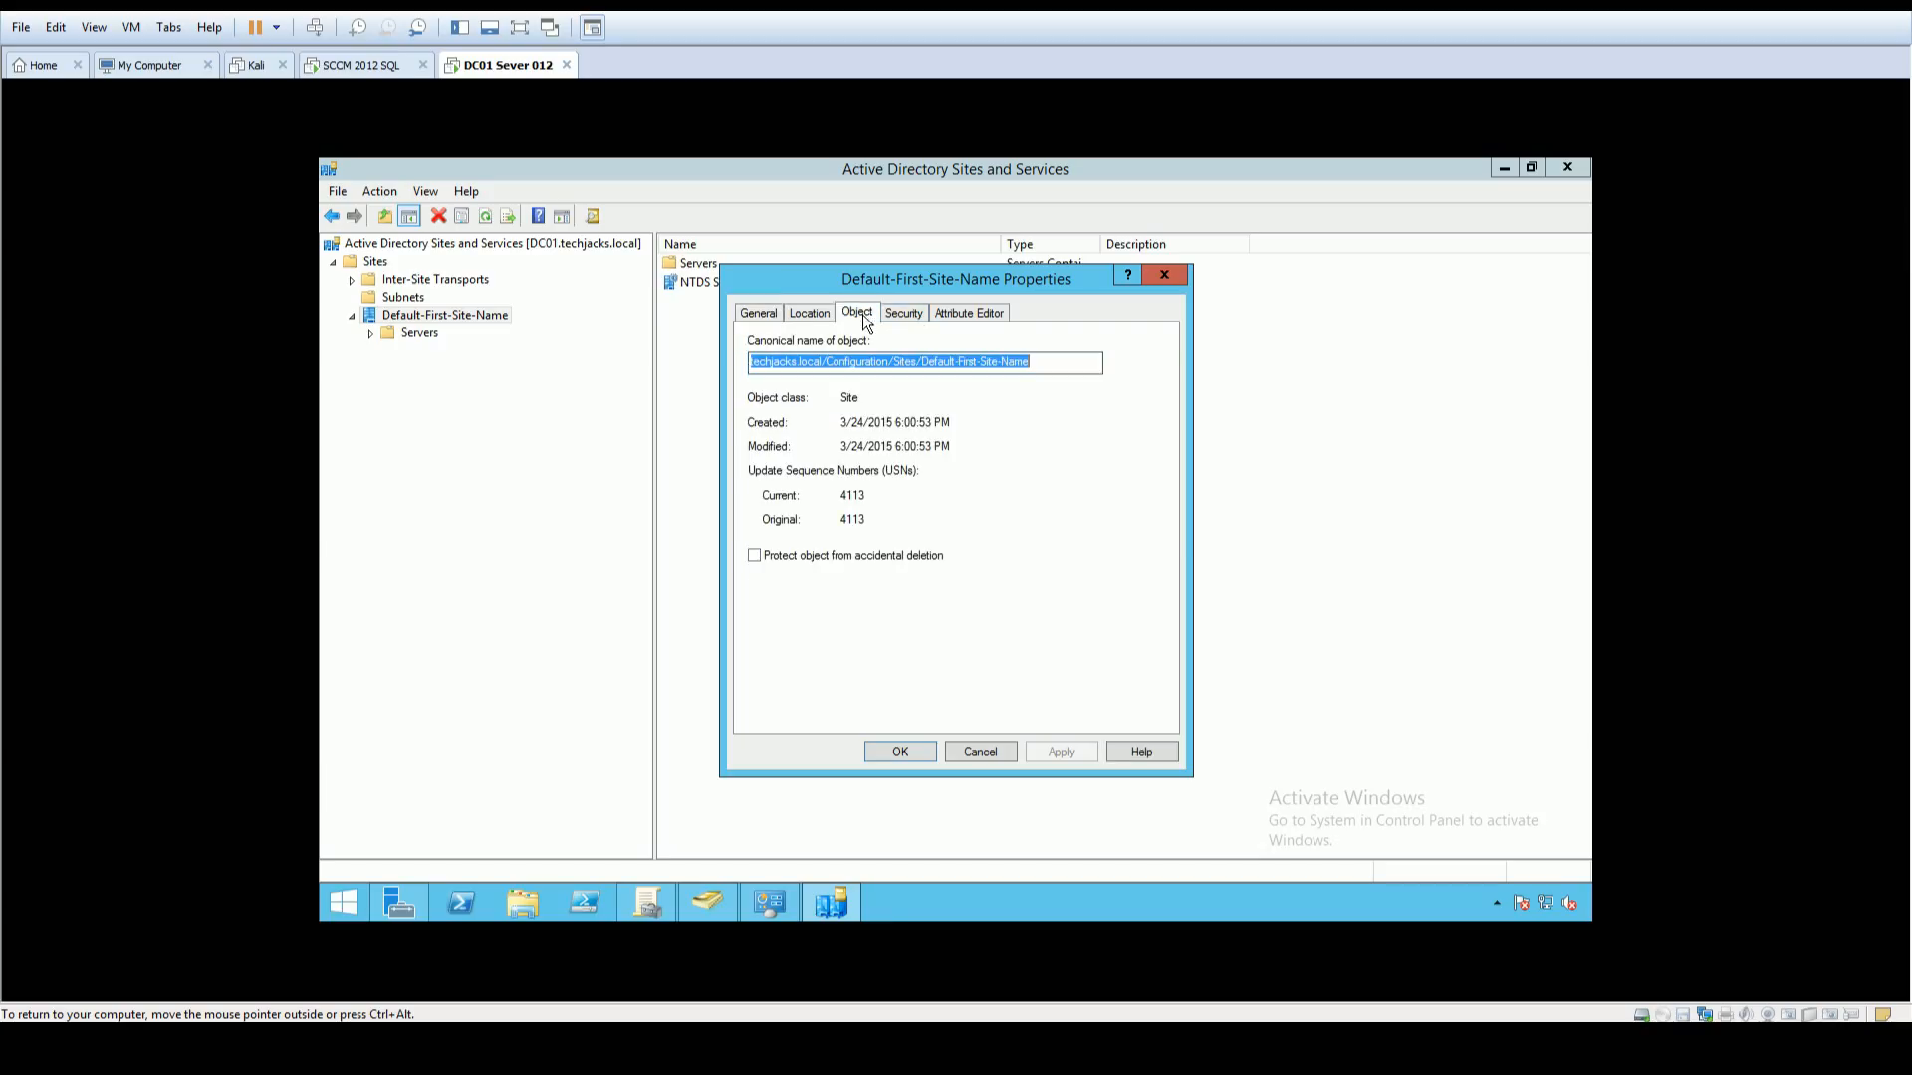
pyautogui.click(809, 313)
pyautogui.click(771, 315)
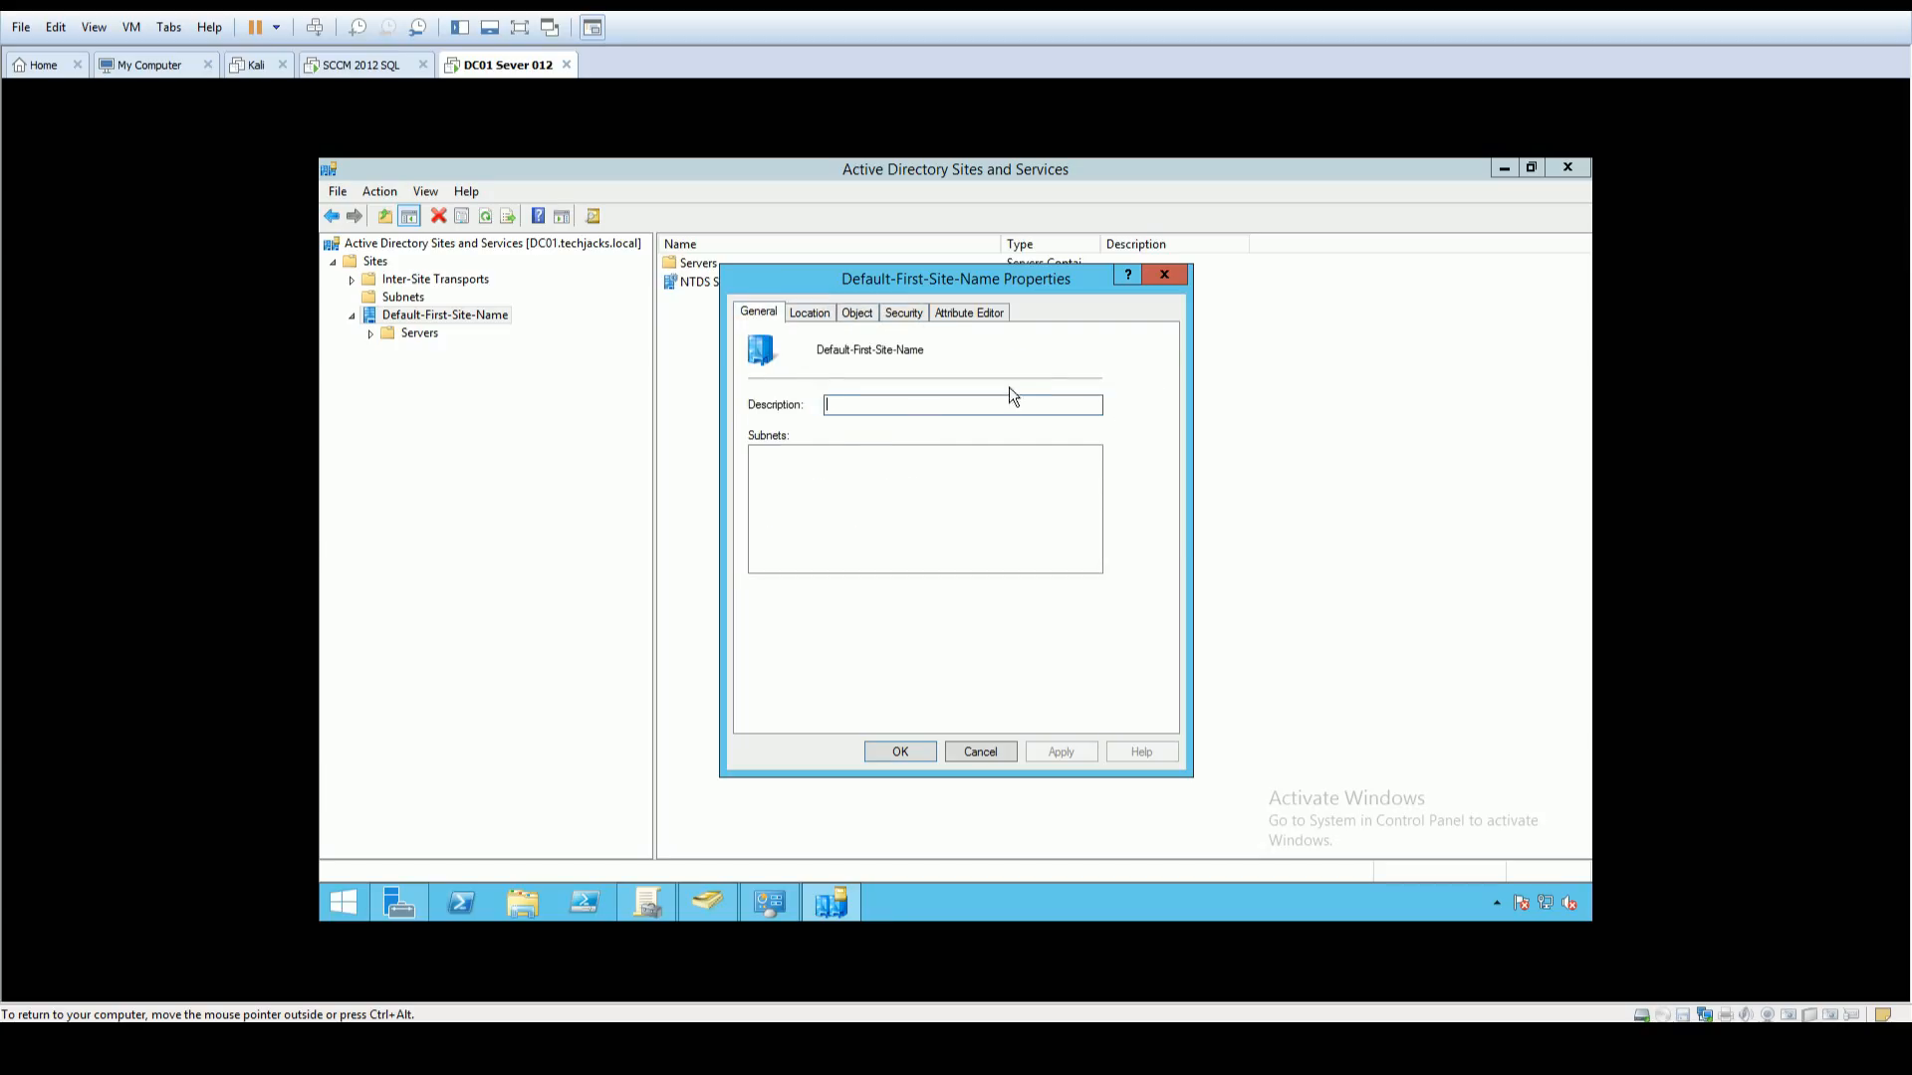
pyautogui.click(1164, 275)
# Step: Examine the connections, object and security properties of the NTDS Settings under server DC01
pyautogui.click(370, 333)
pyautogui.click(397, 350)
pyautogui.click(450, 372)
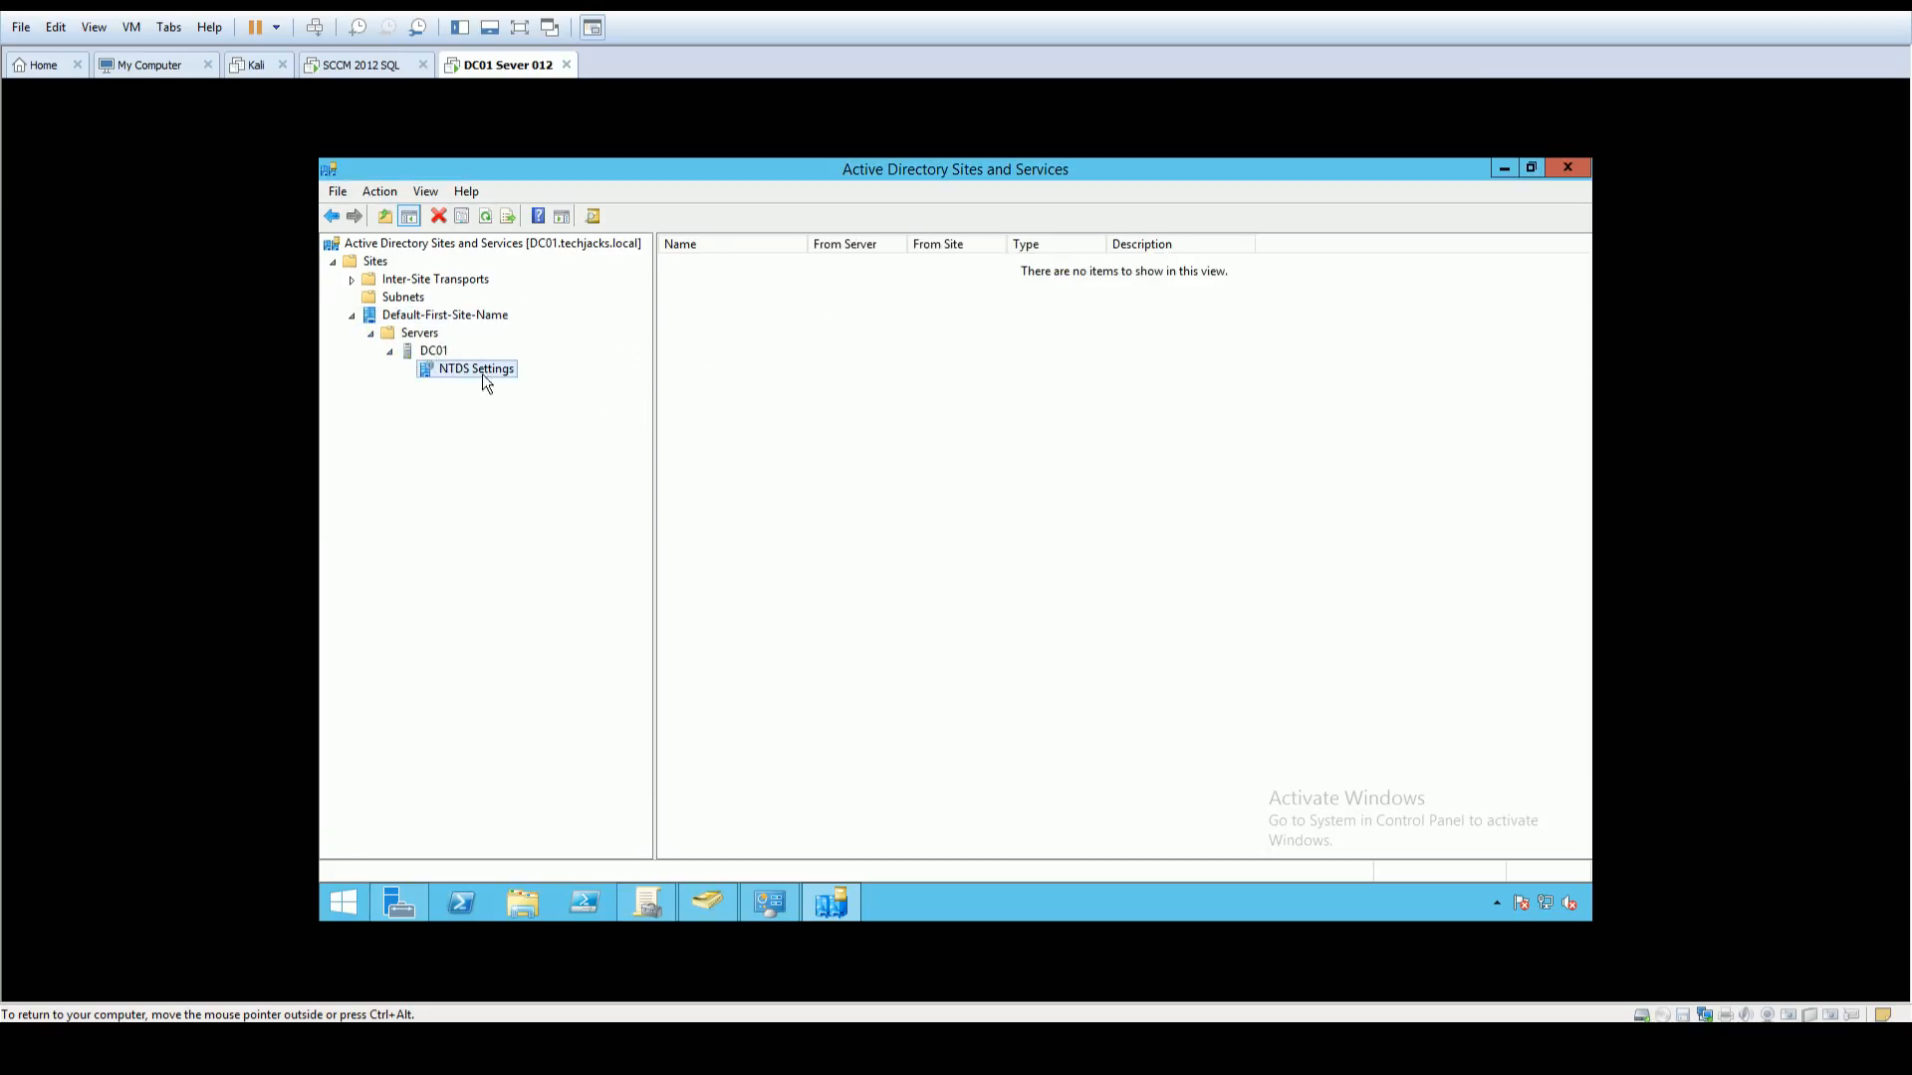
pyautogui.rightClick(454, 368)
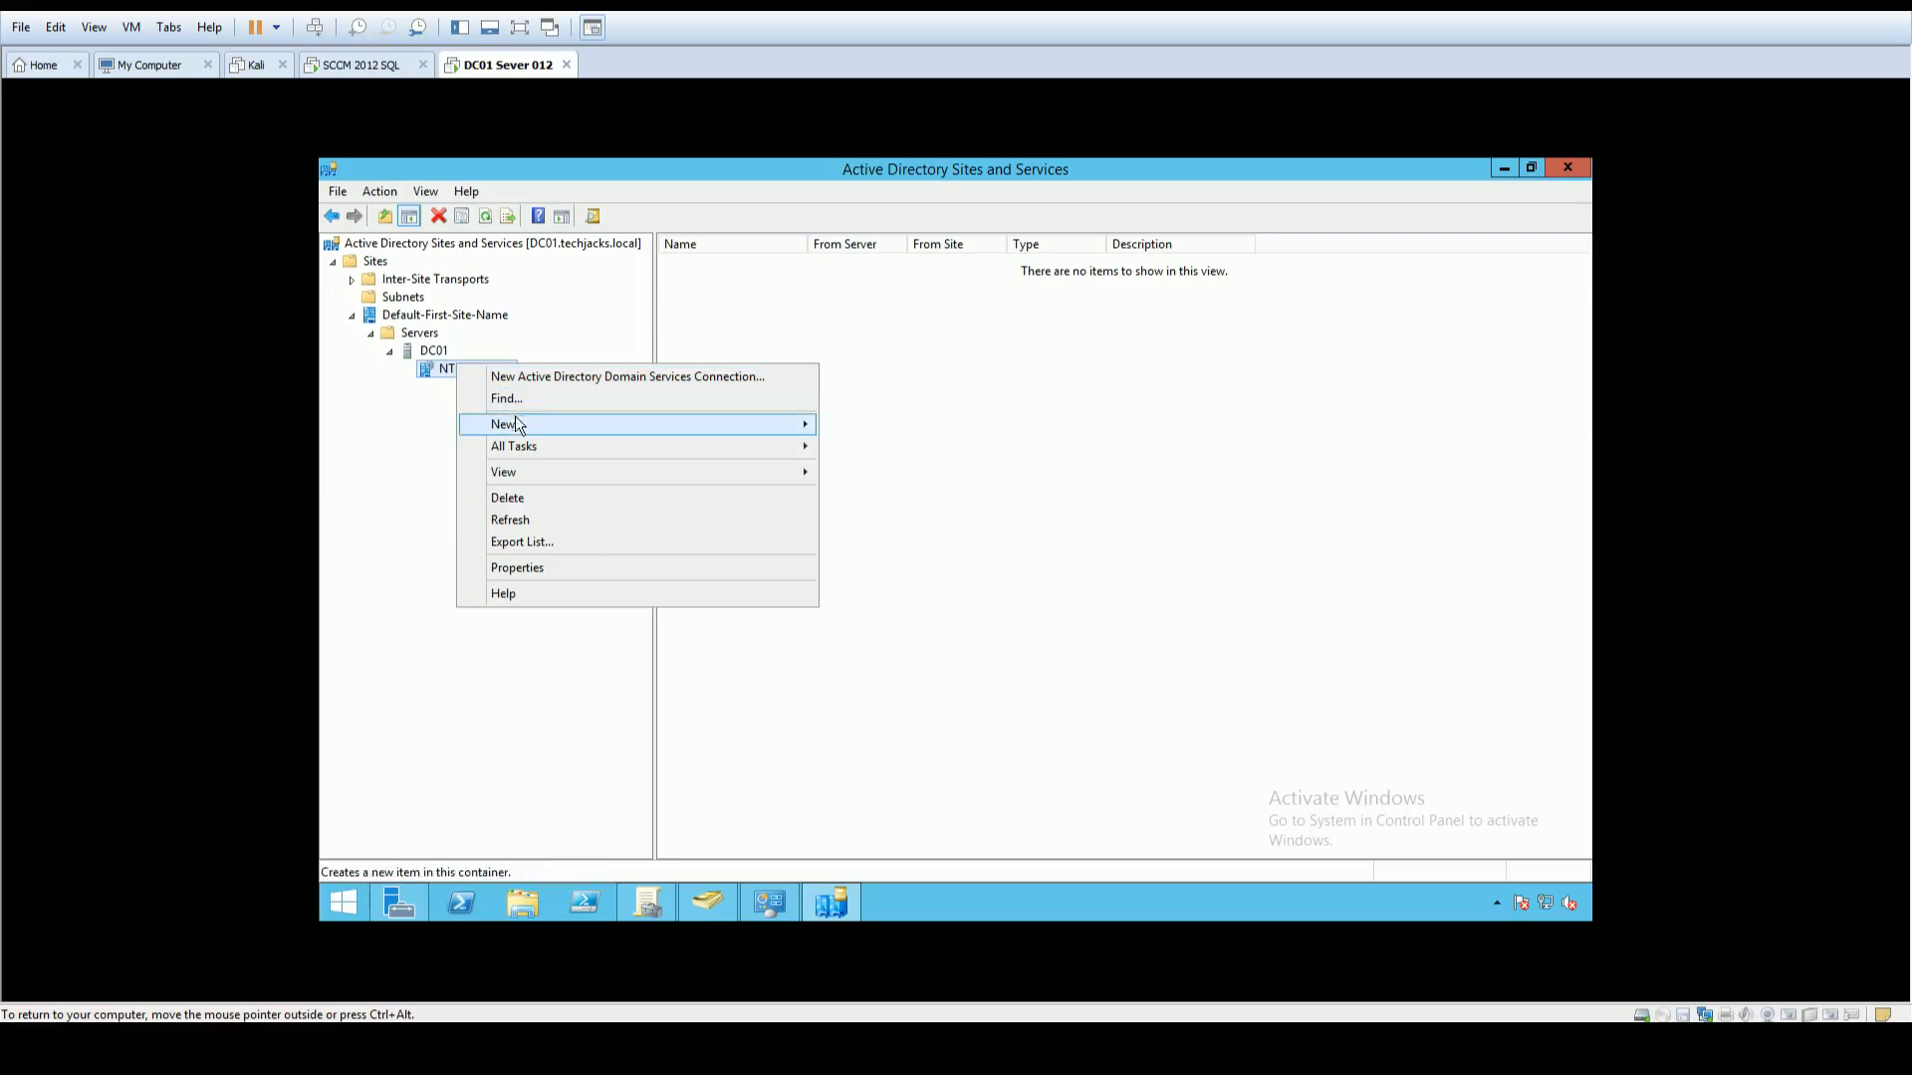
pyautogui.click(533, 570)
pyautogui.click(817, 313)
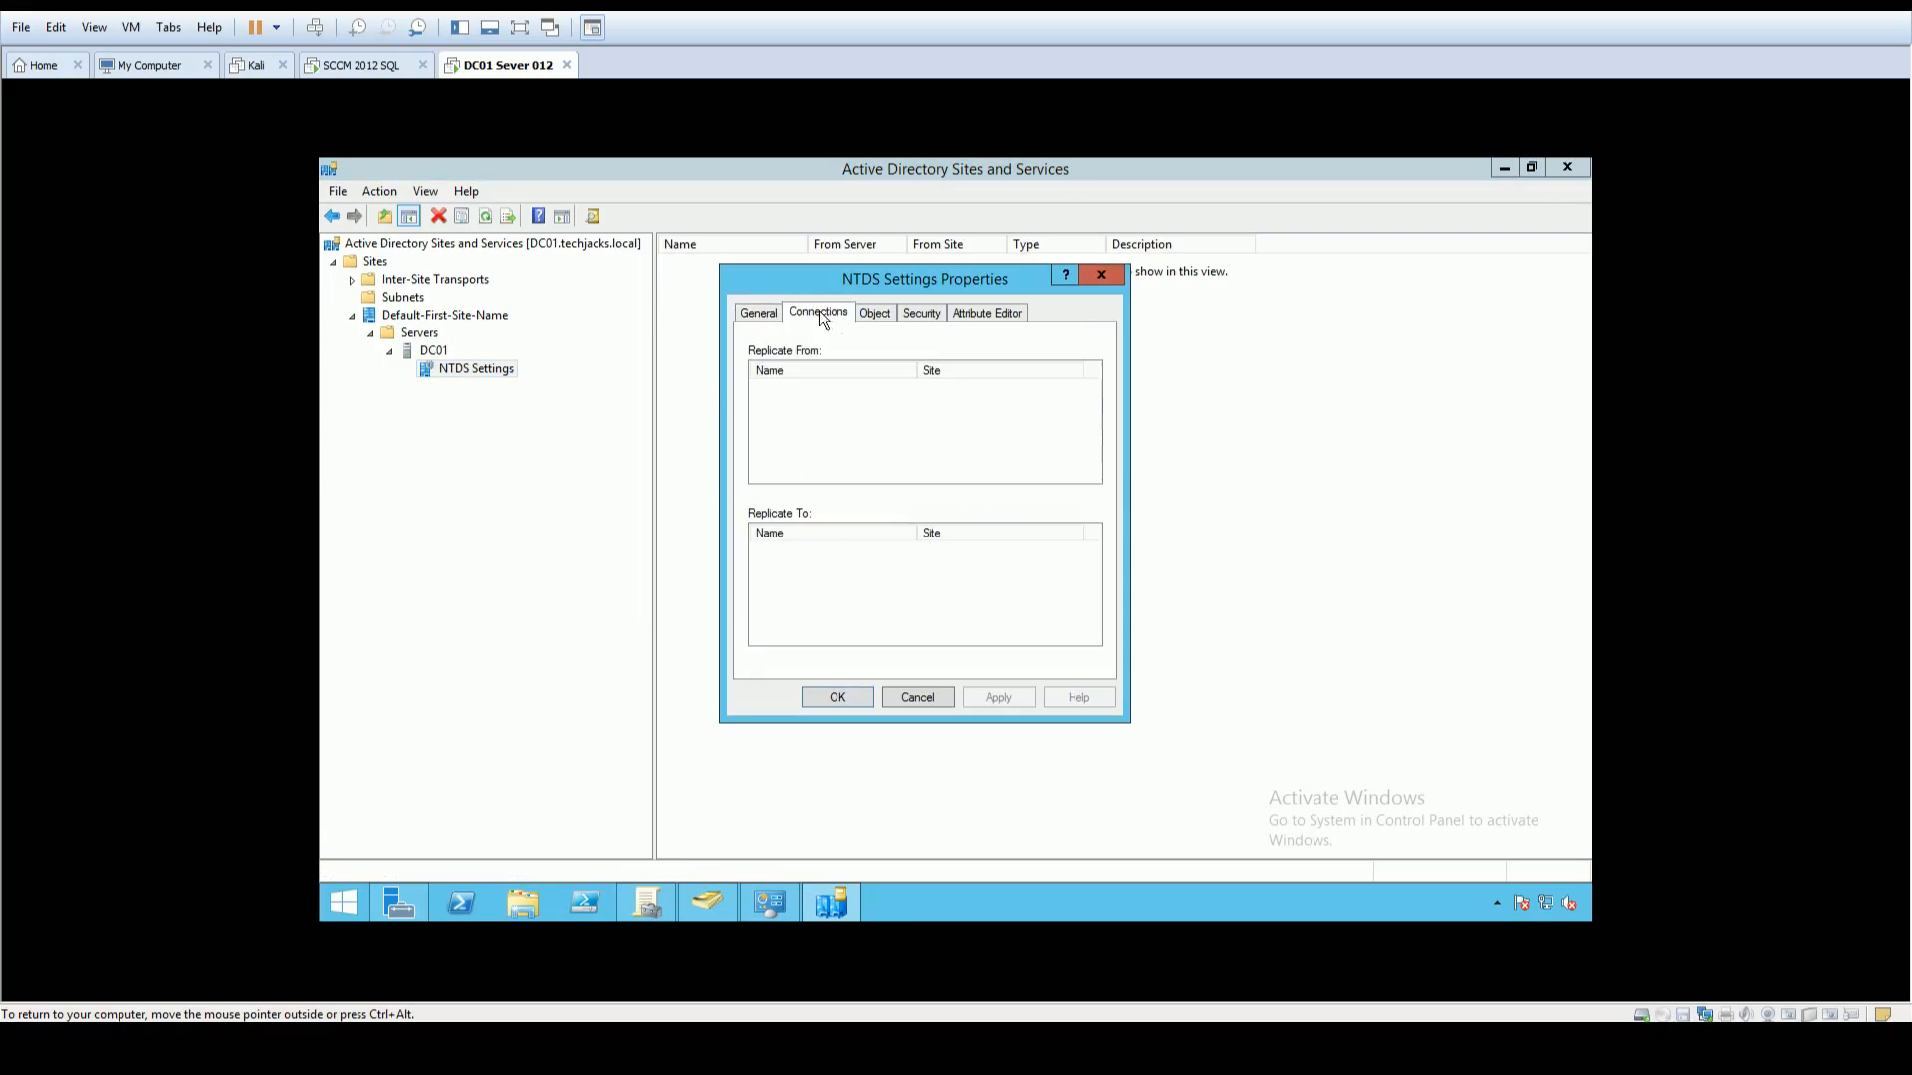
pyautogui.click(881, 313)
pyautogui.click(921, 312)
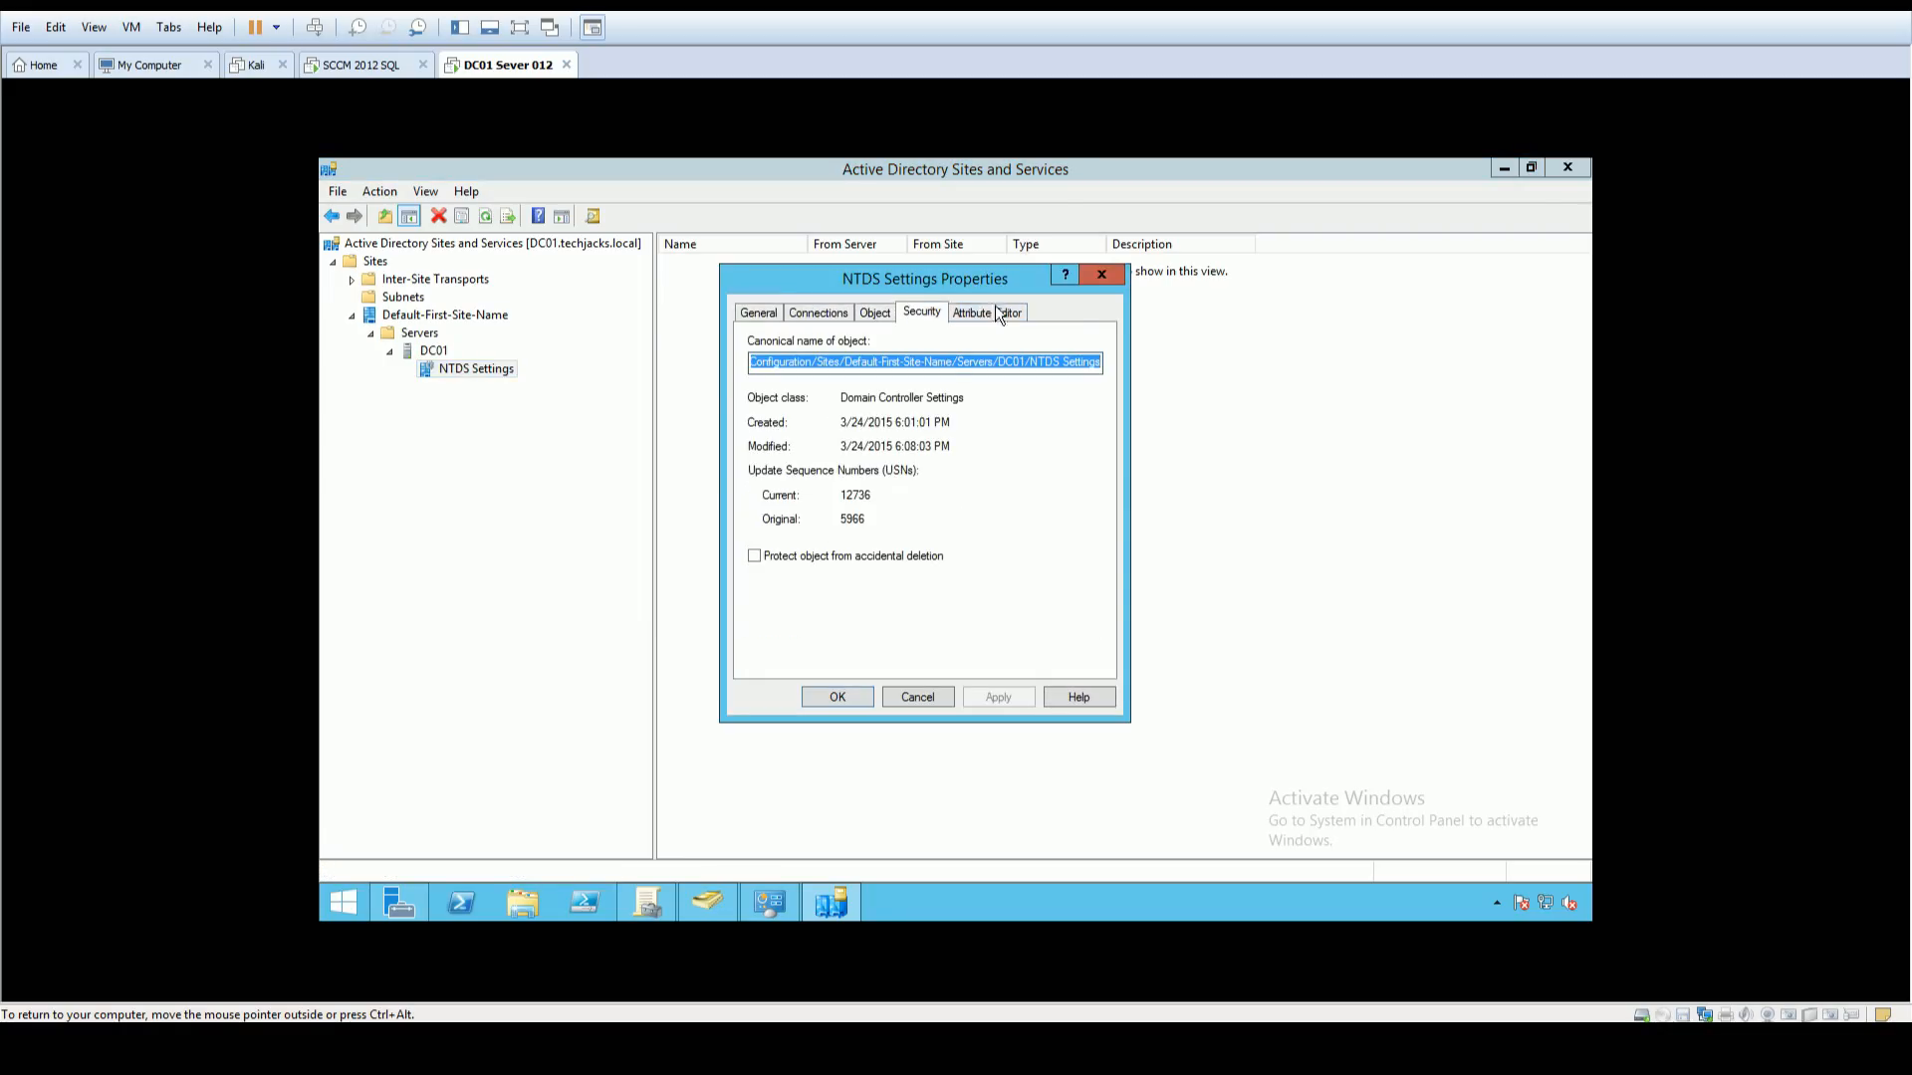
pyautogui.click(1101, 274)
# Step: Check the Subnets and Inter-Site Transports containers and the subnets assigned in the Default-First-Site-Name properties
pyautogui.click(393, 296)
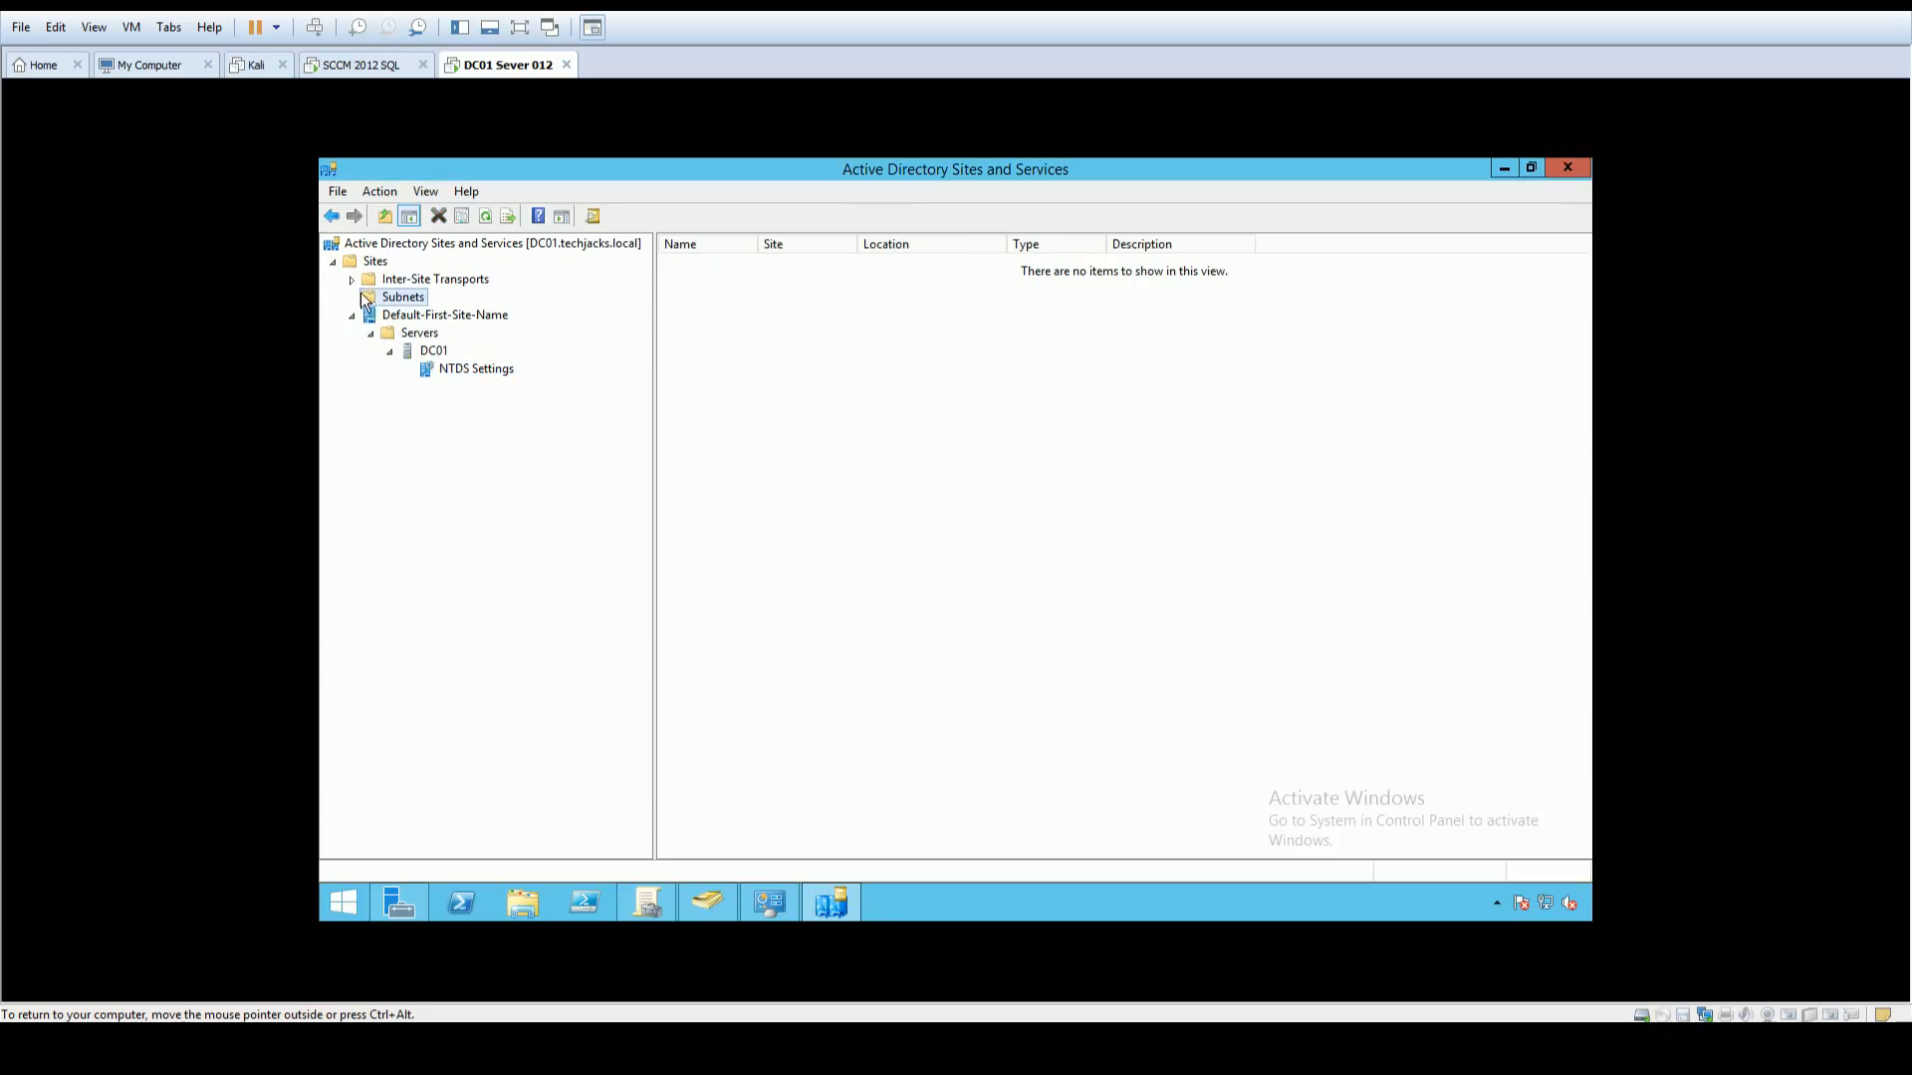
pyautogui.click(352, 280)
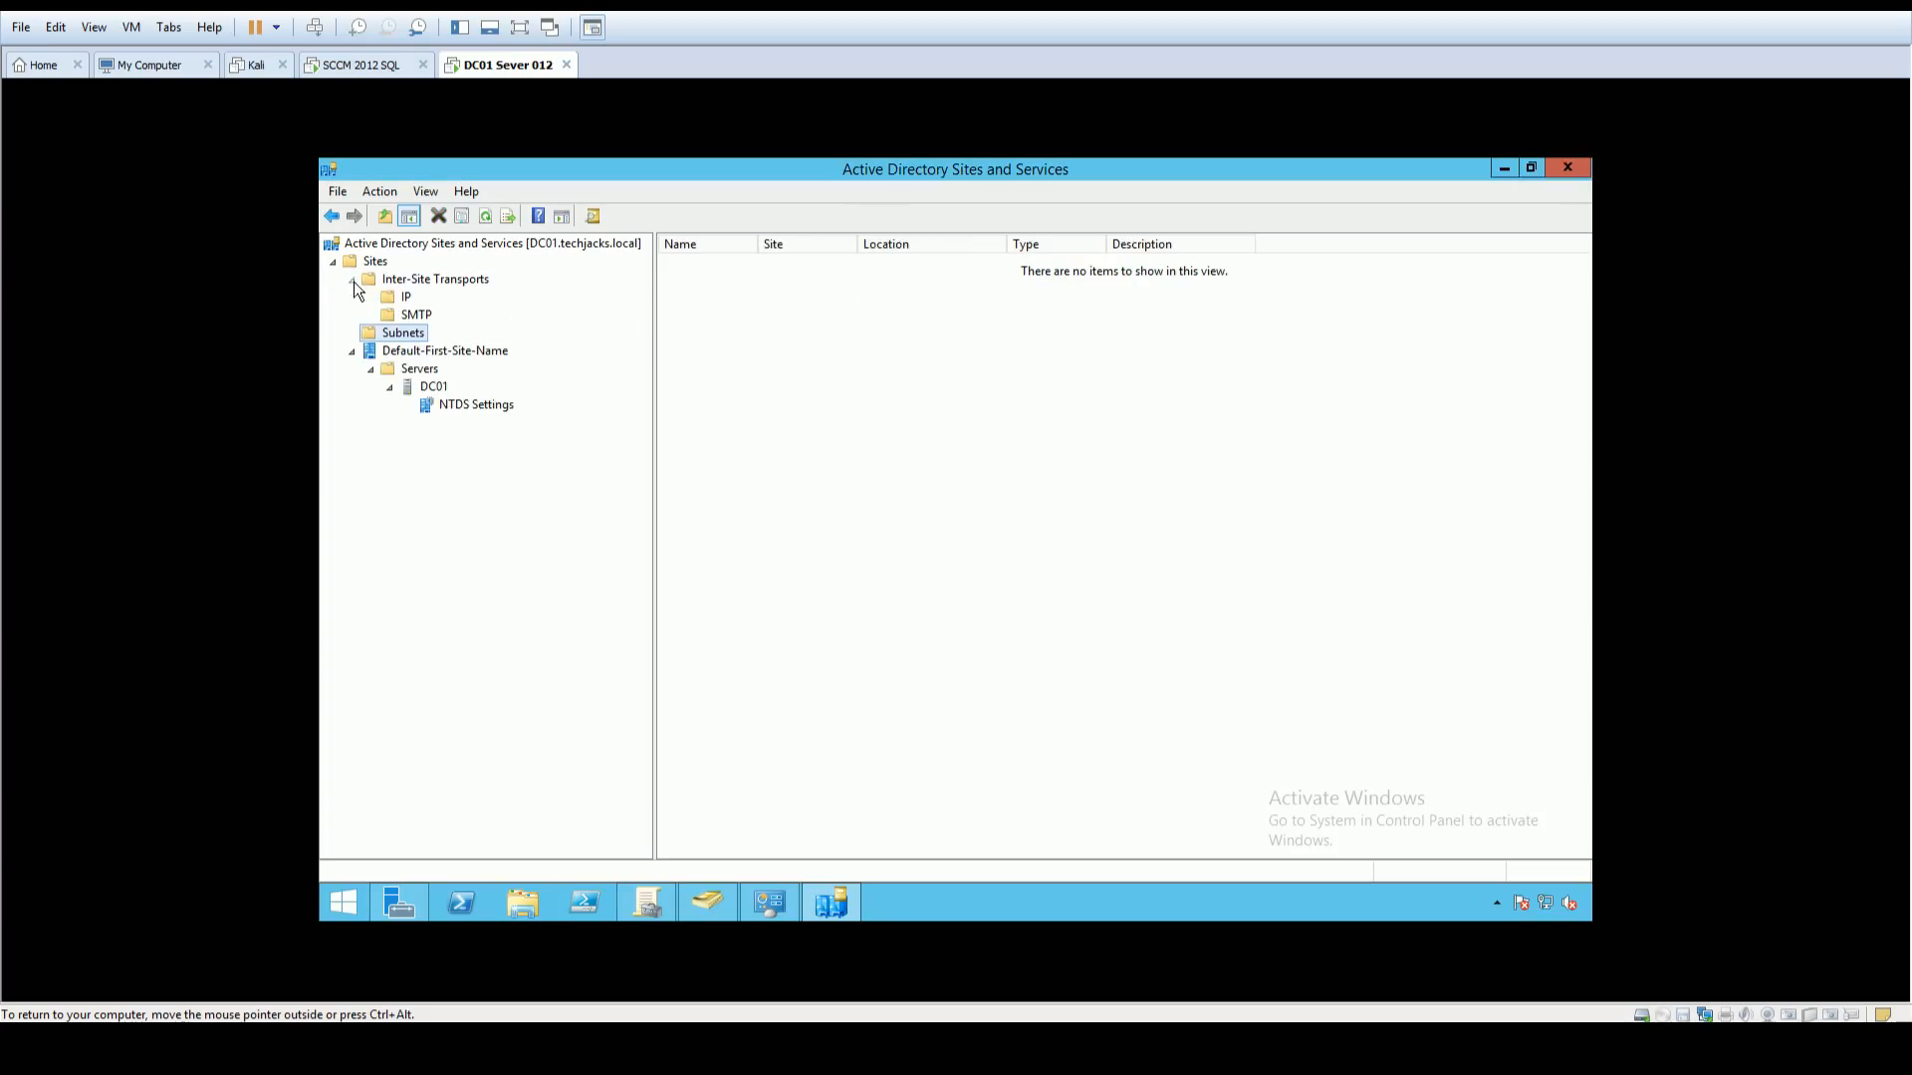
pyautogui.click(410, 350)
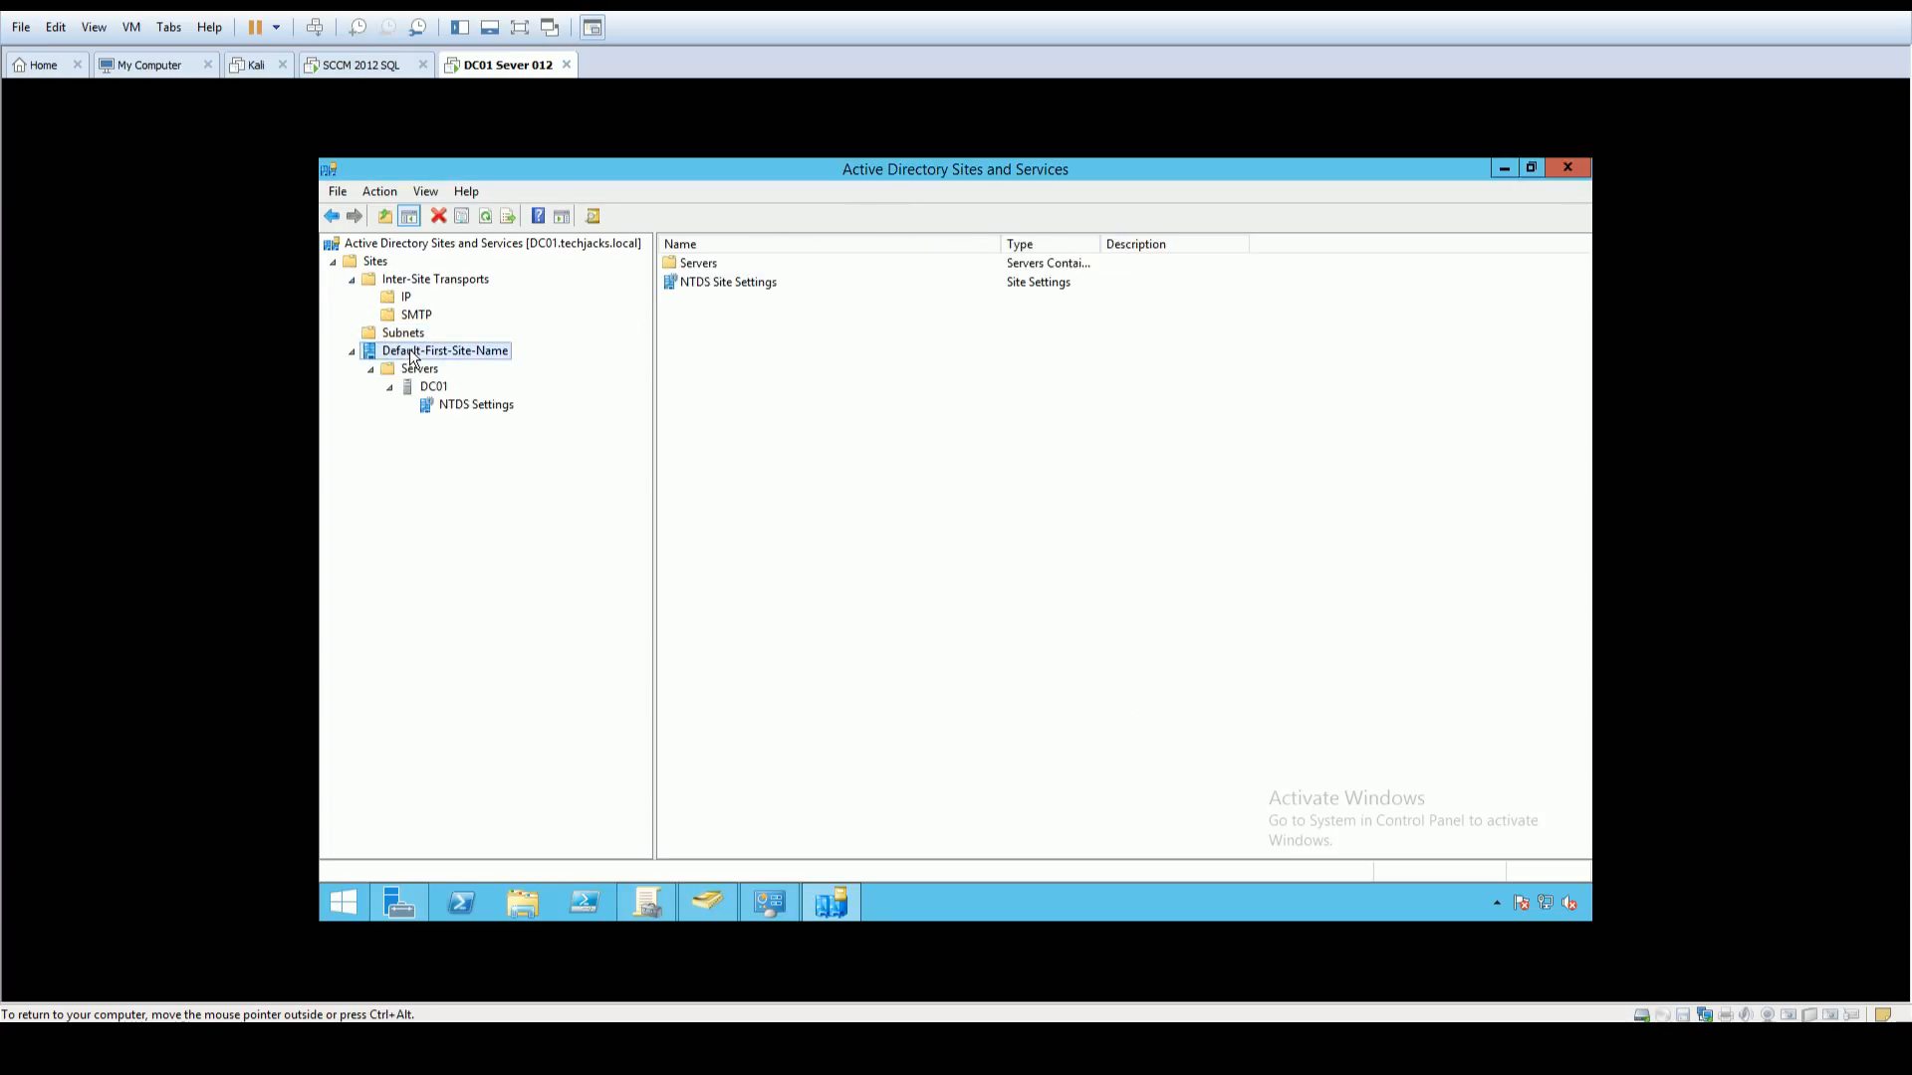
pyautogui.rightClick(484, 351)
pyautogui.click(561, 557)
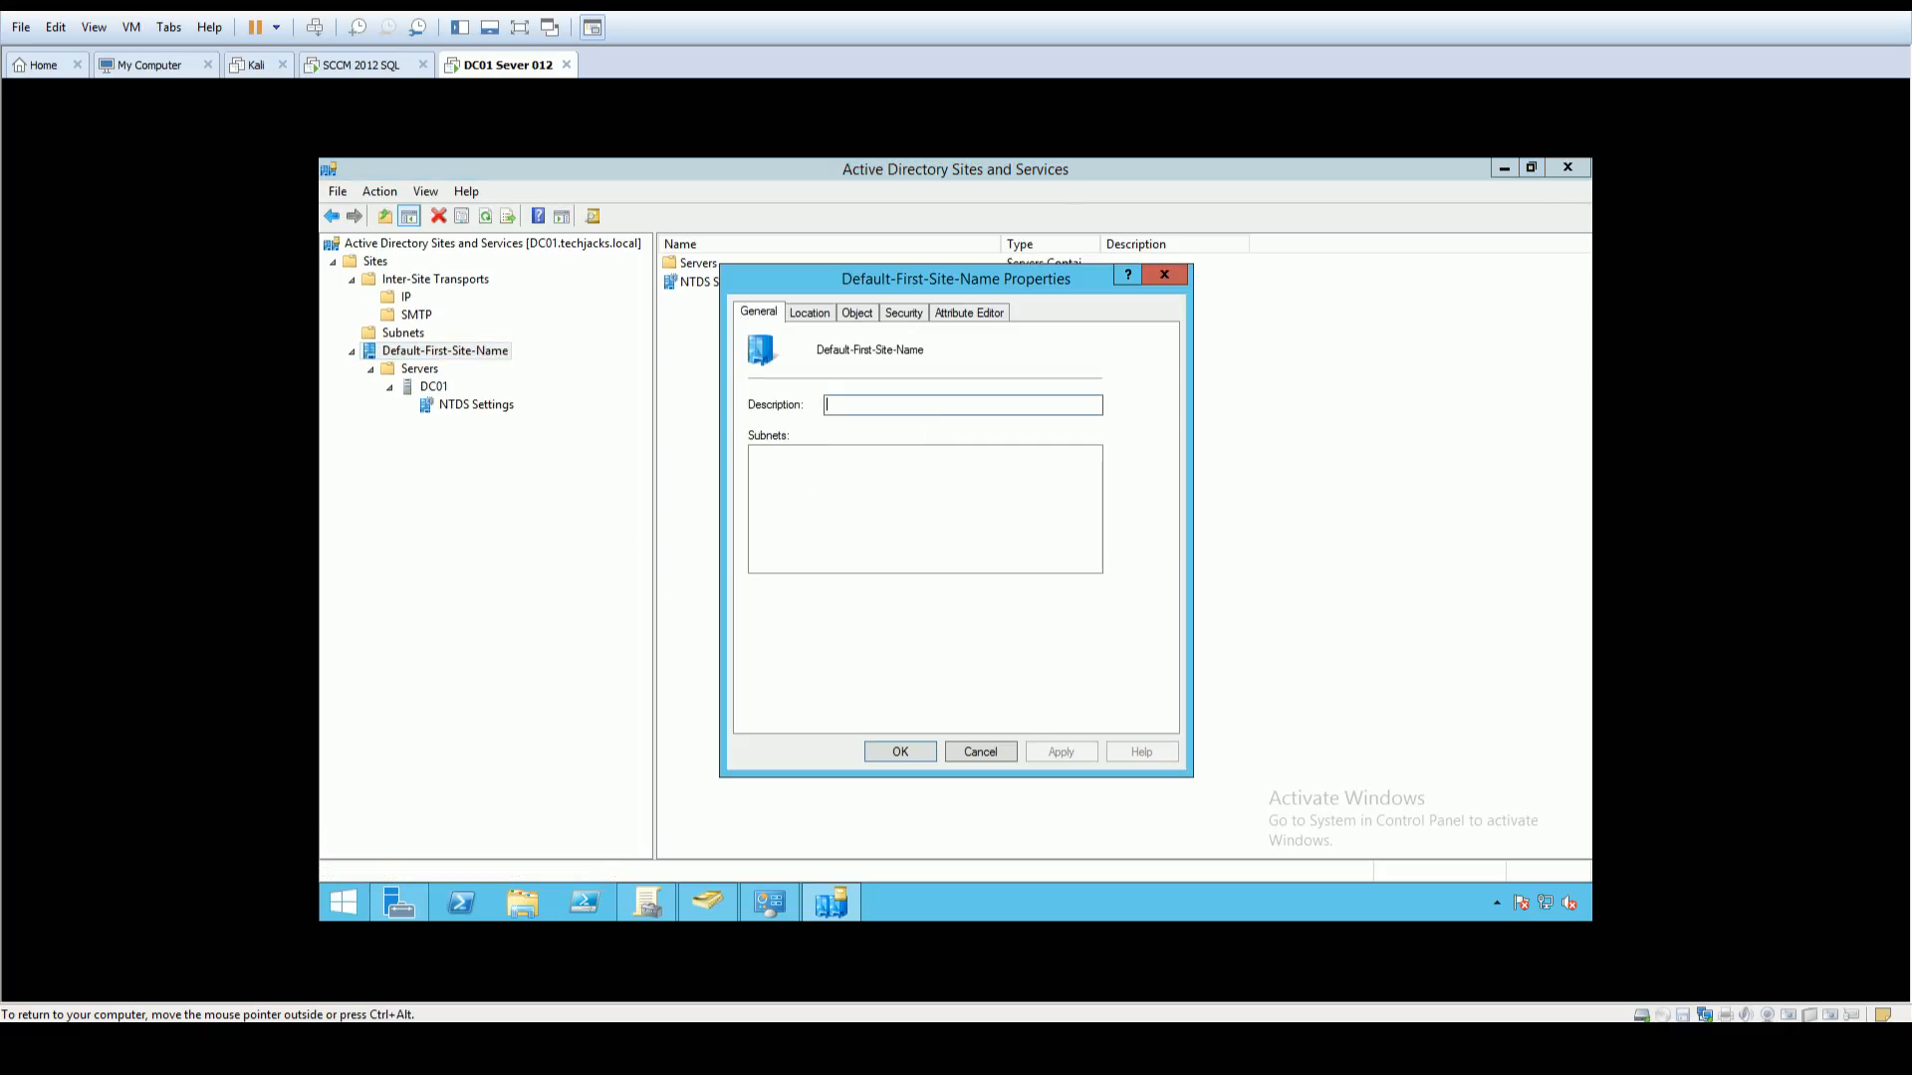
pyautogui.click(1136, 247)
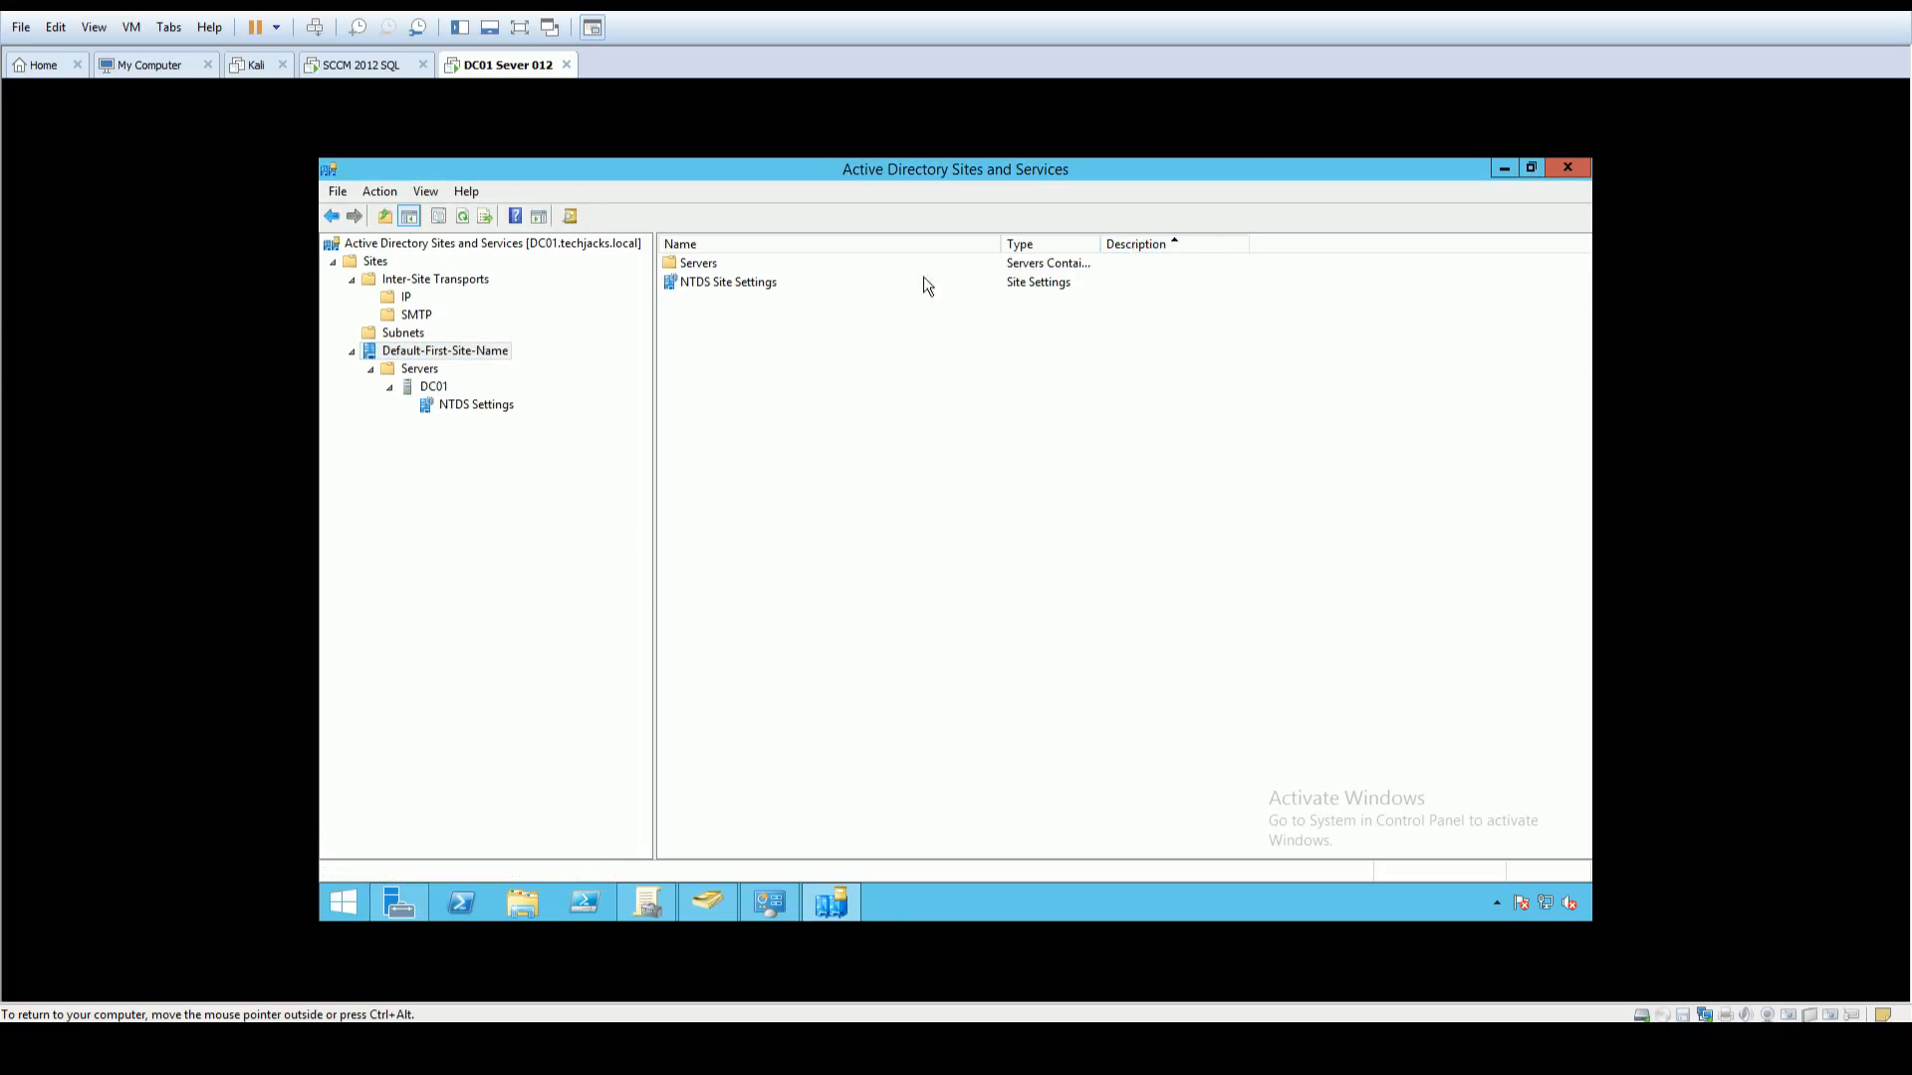
pyautogui.click(1565, 175)
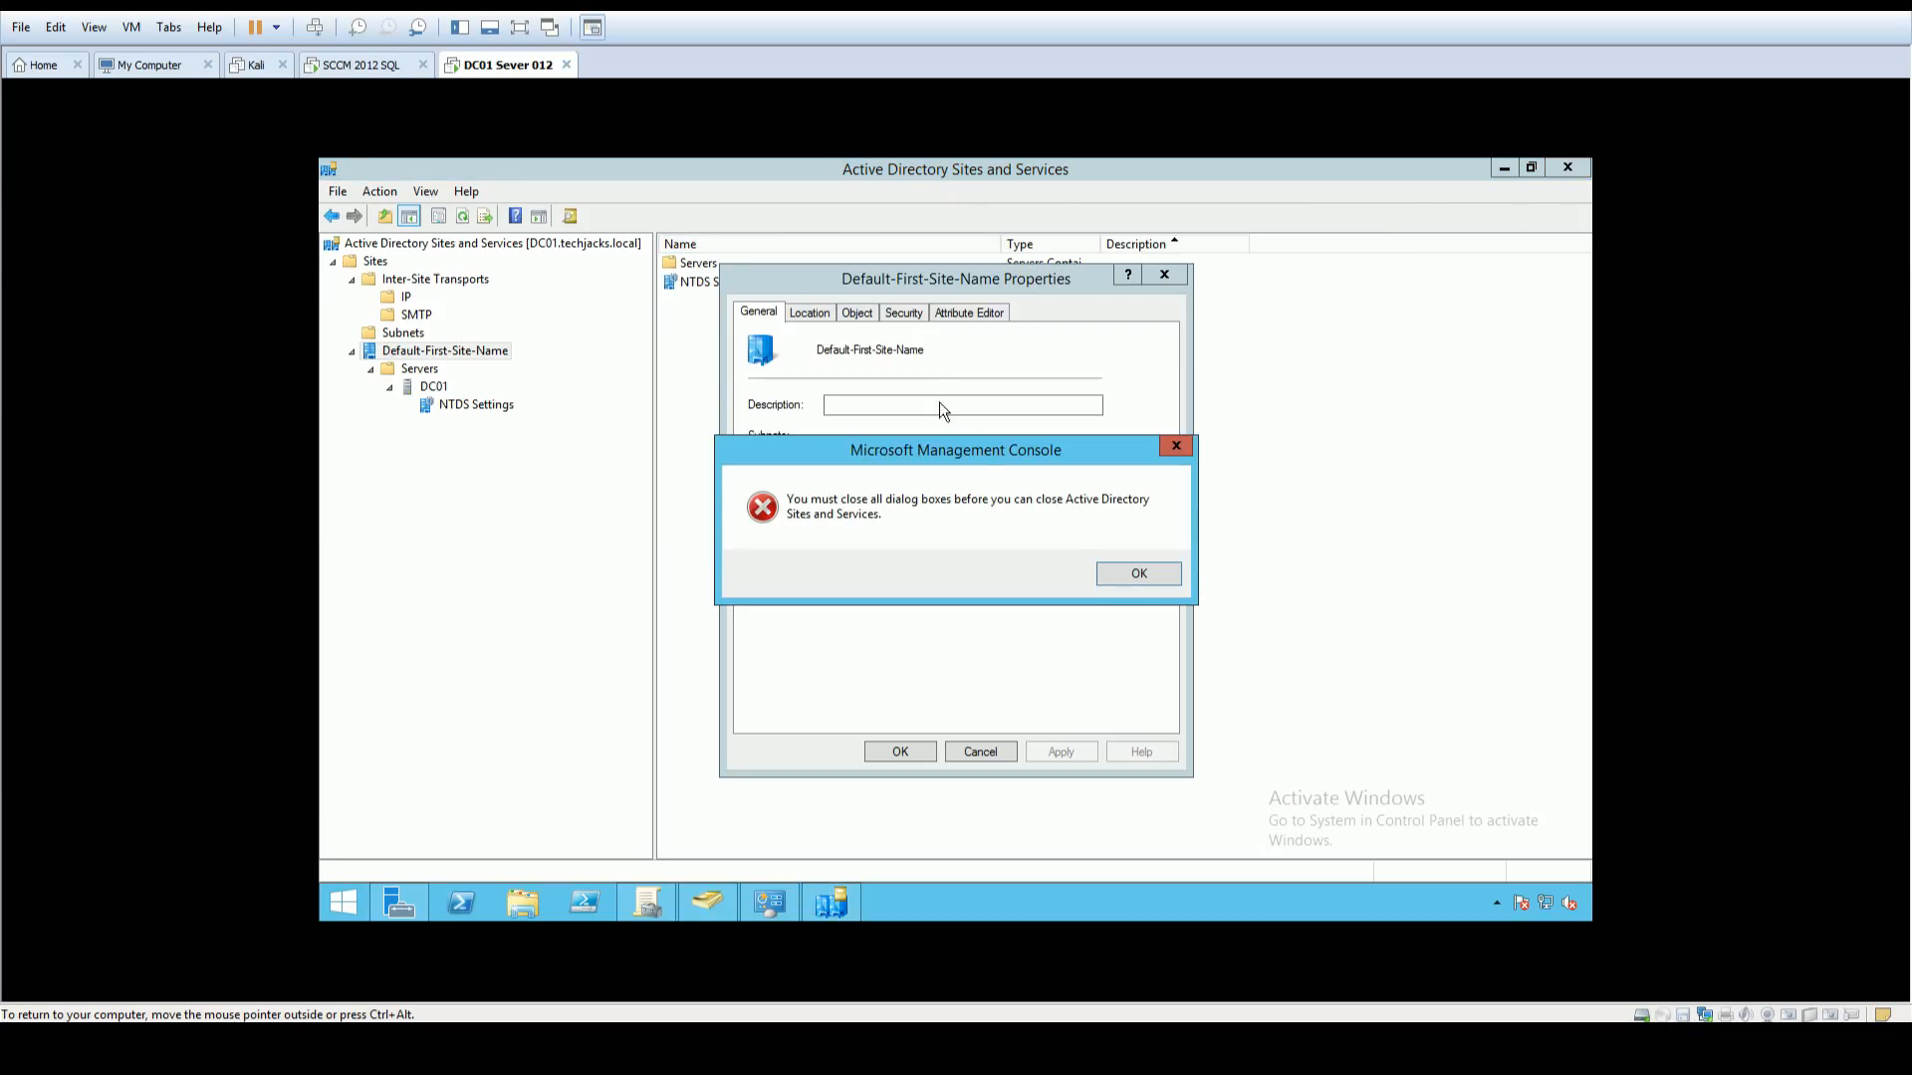
pyautogui.click(1138, 573)
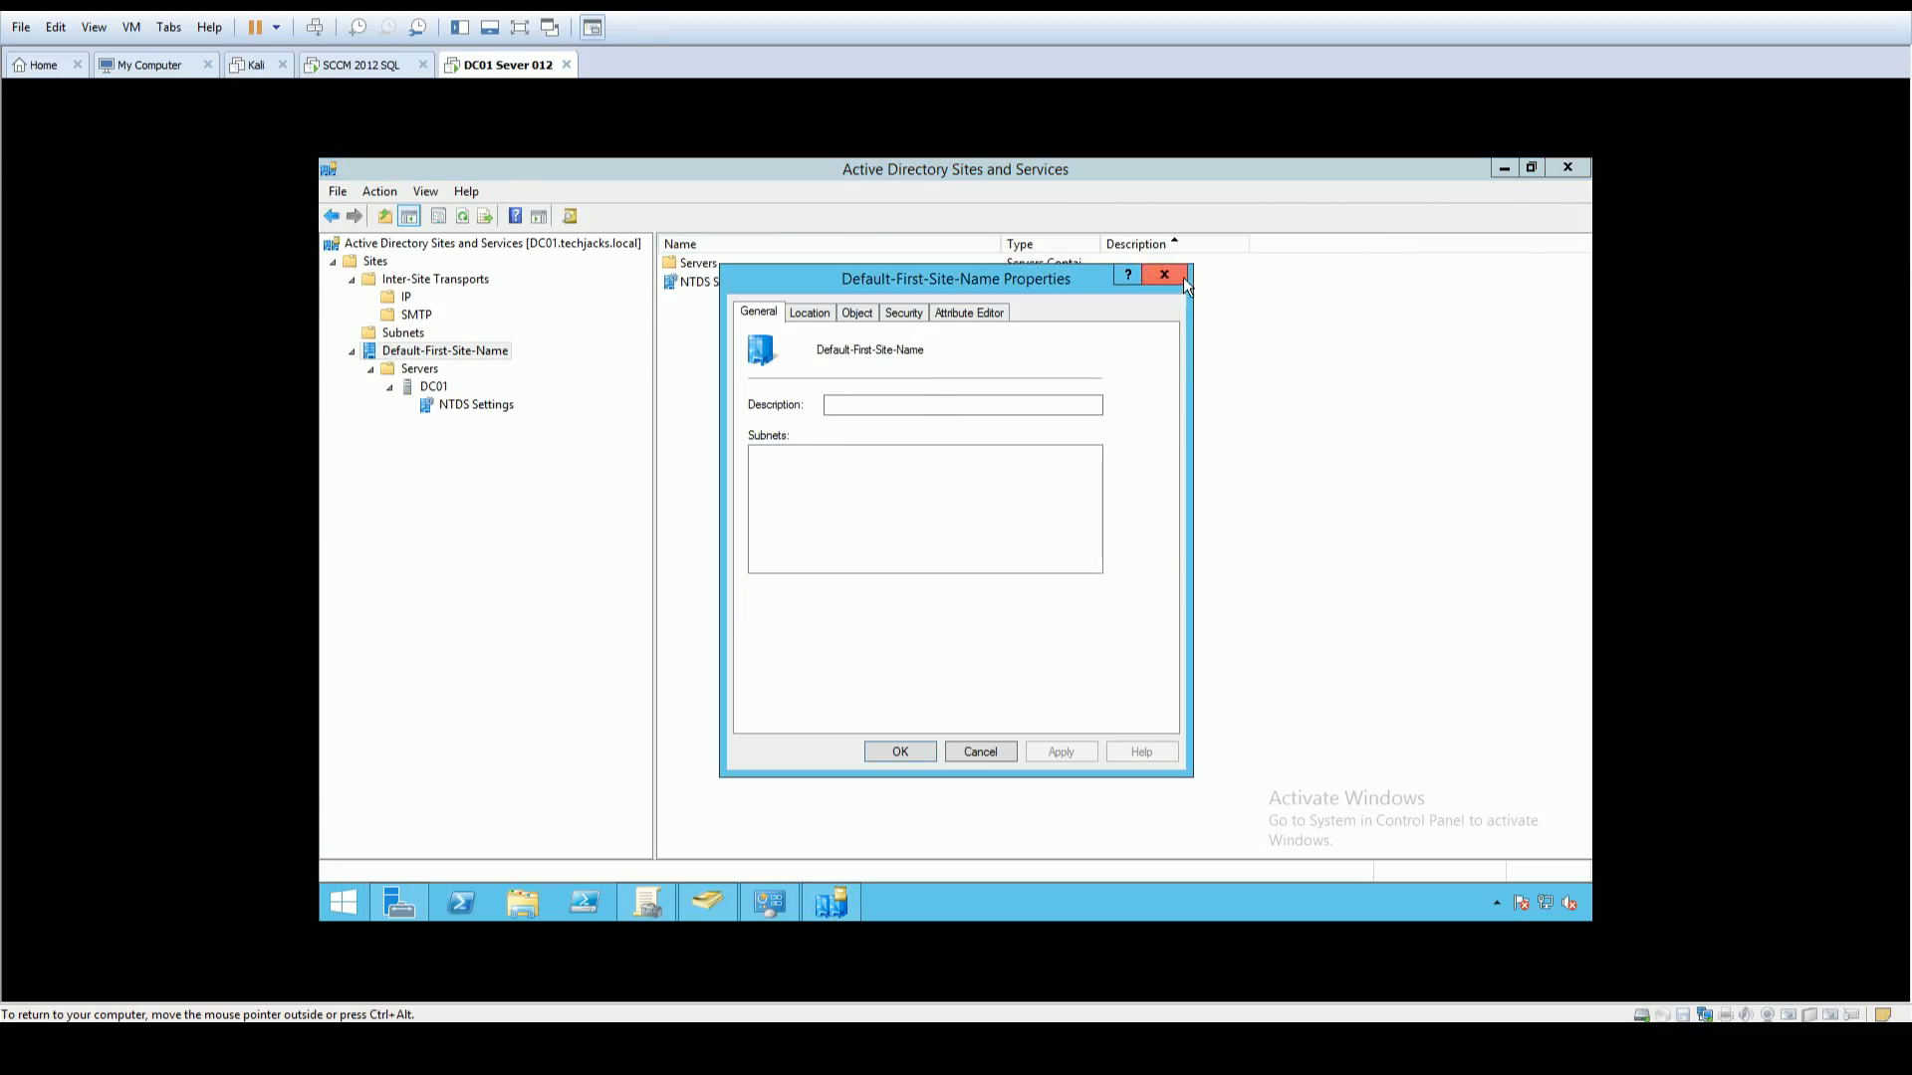
pyautogui.click(1164, 275)
pyautogui.click(1503, 168)
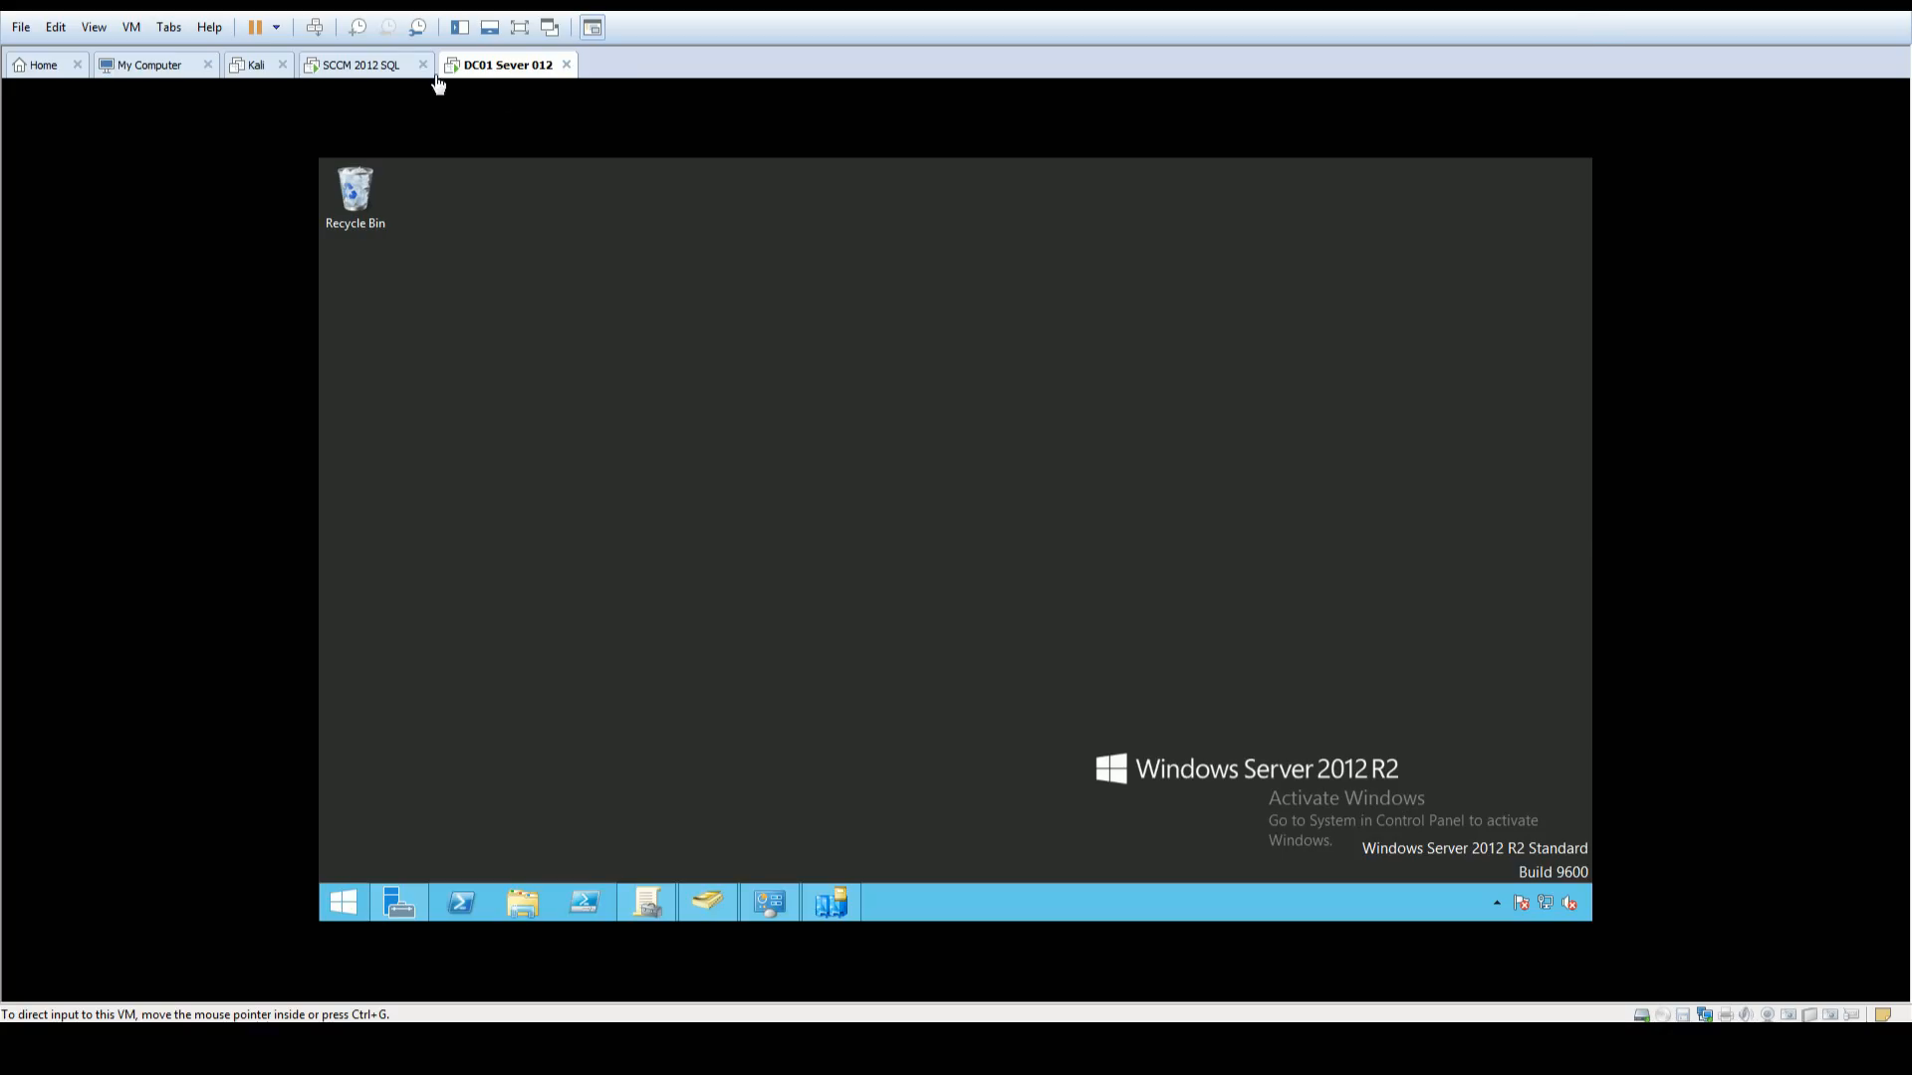
# Step: Return to Configuration Manager on the SCCM 2012 SQL virtual machine and review its boundary groups and boundaries
pyautogui.click(360, 64)
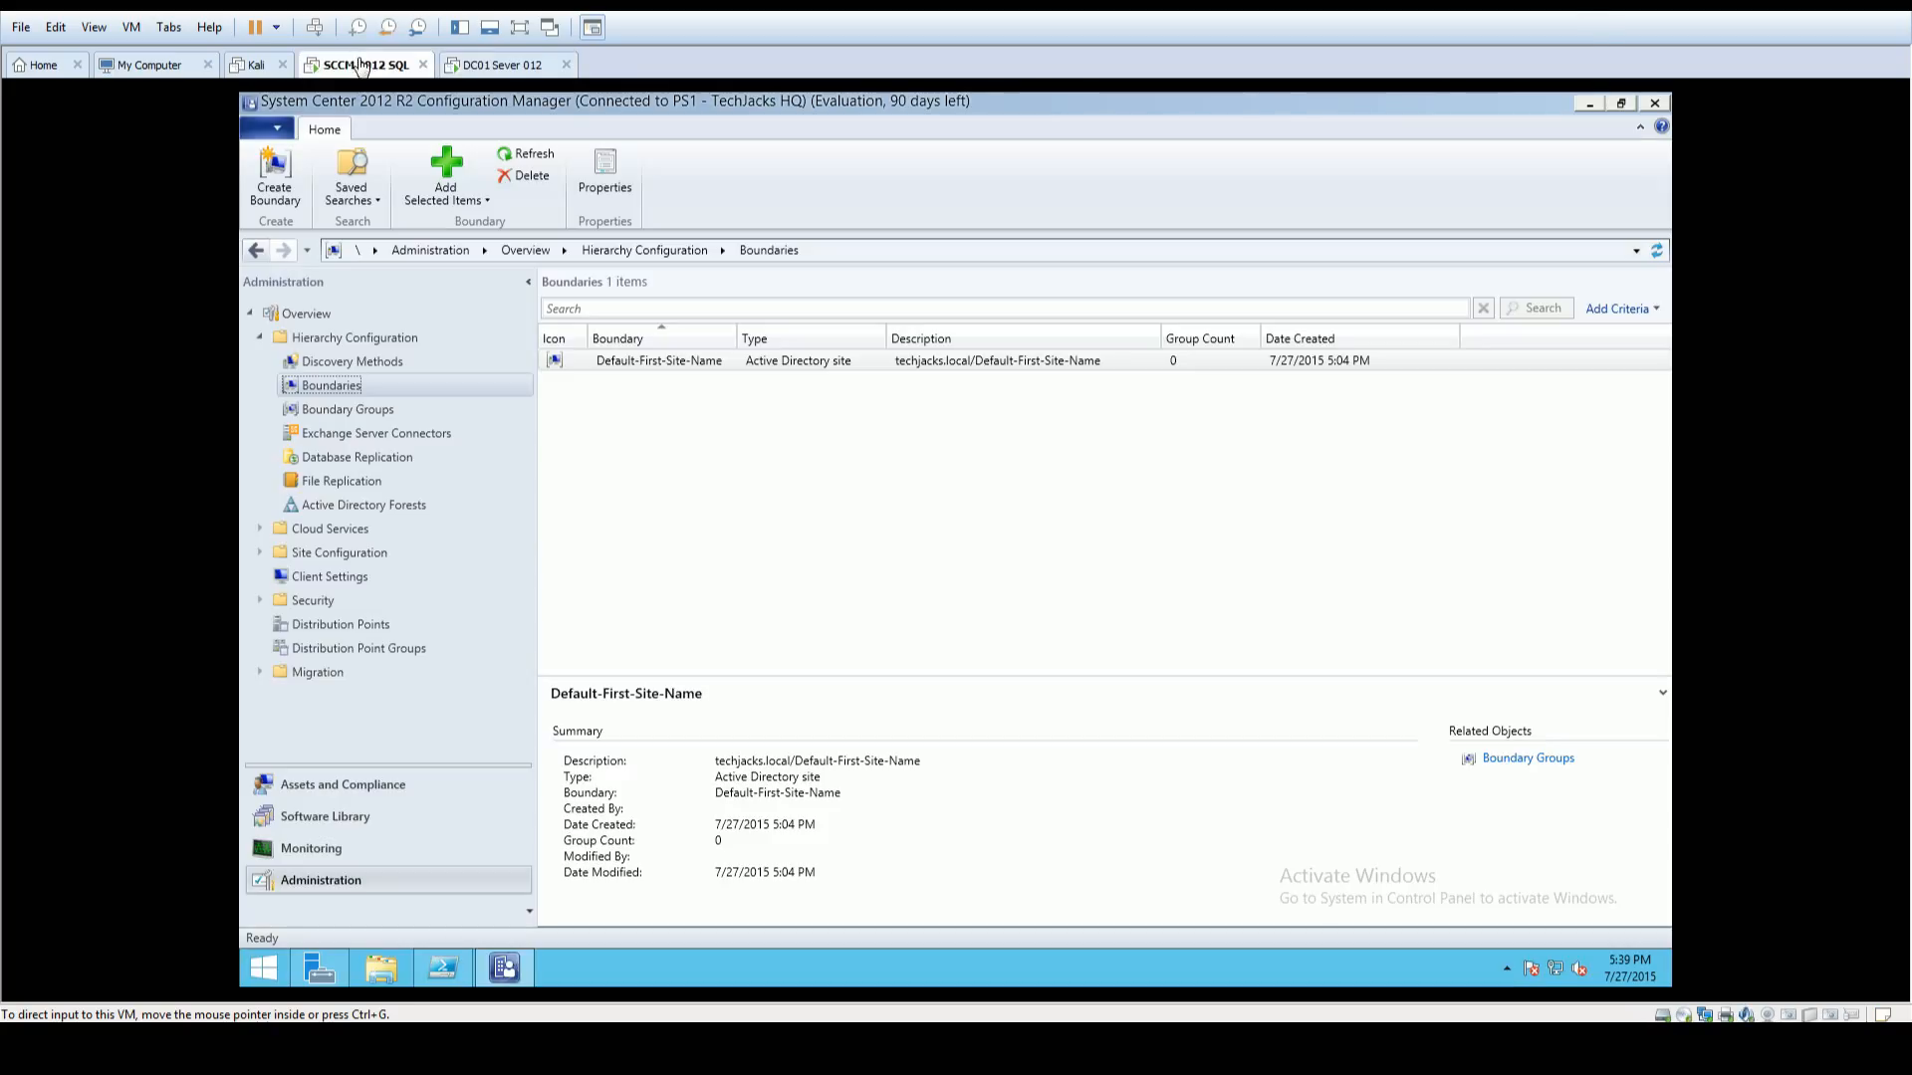
pyautogui.click(402, 406)
pyautogui.click(378, 394)
pyautogui.click(378, 408)
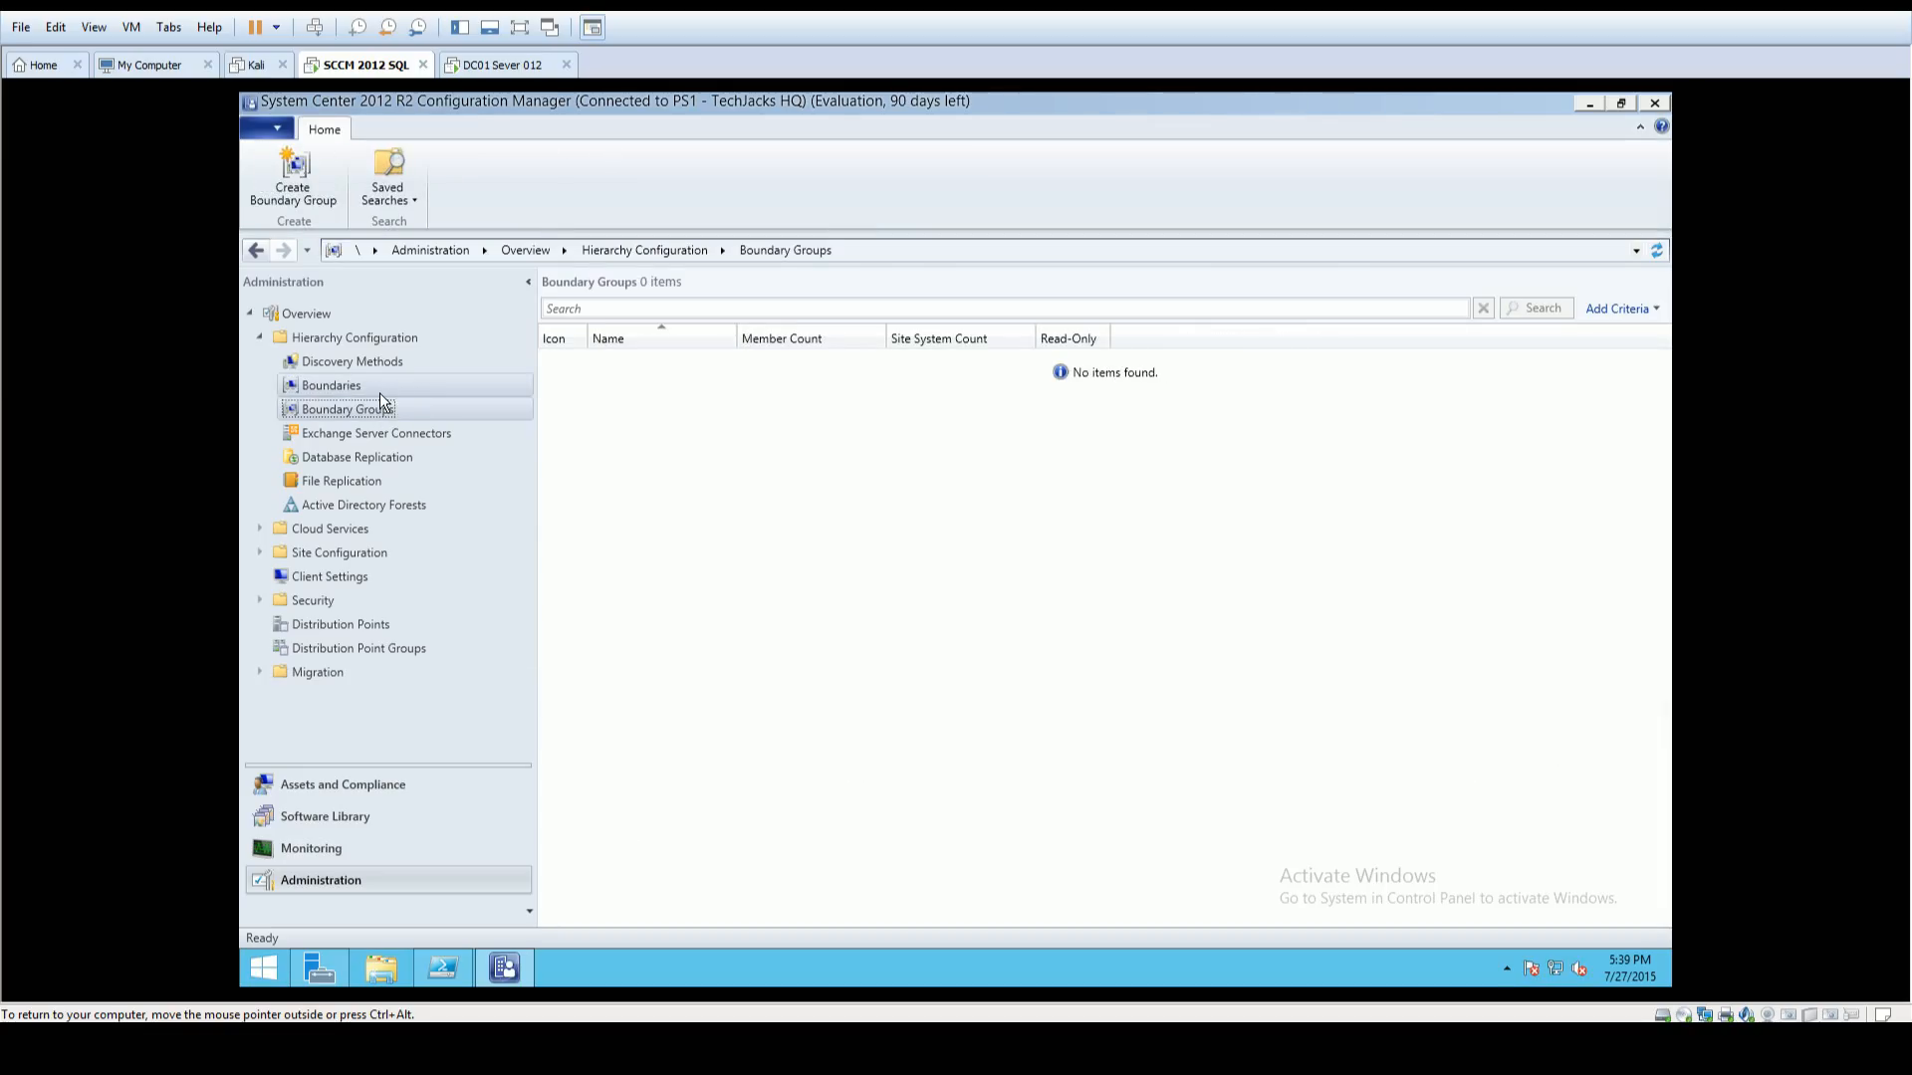
pyautogui.click(364, 385)
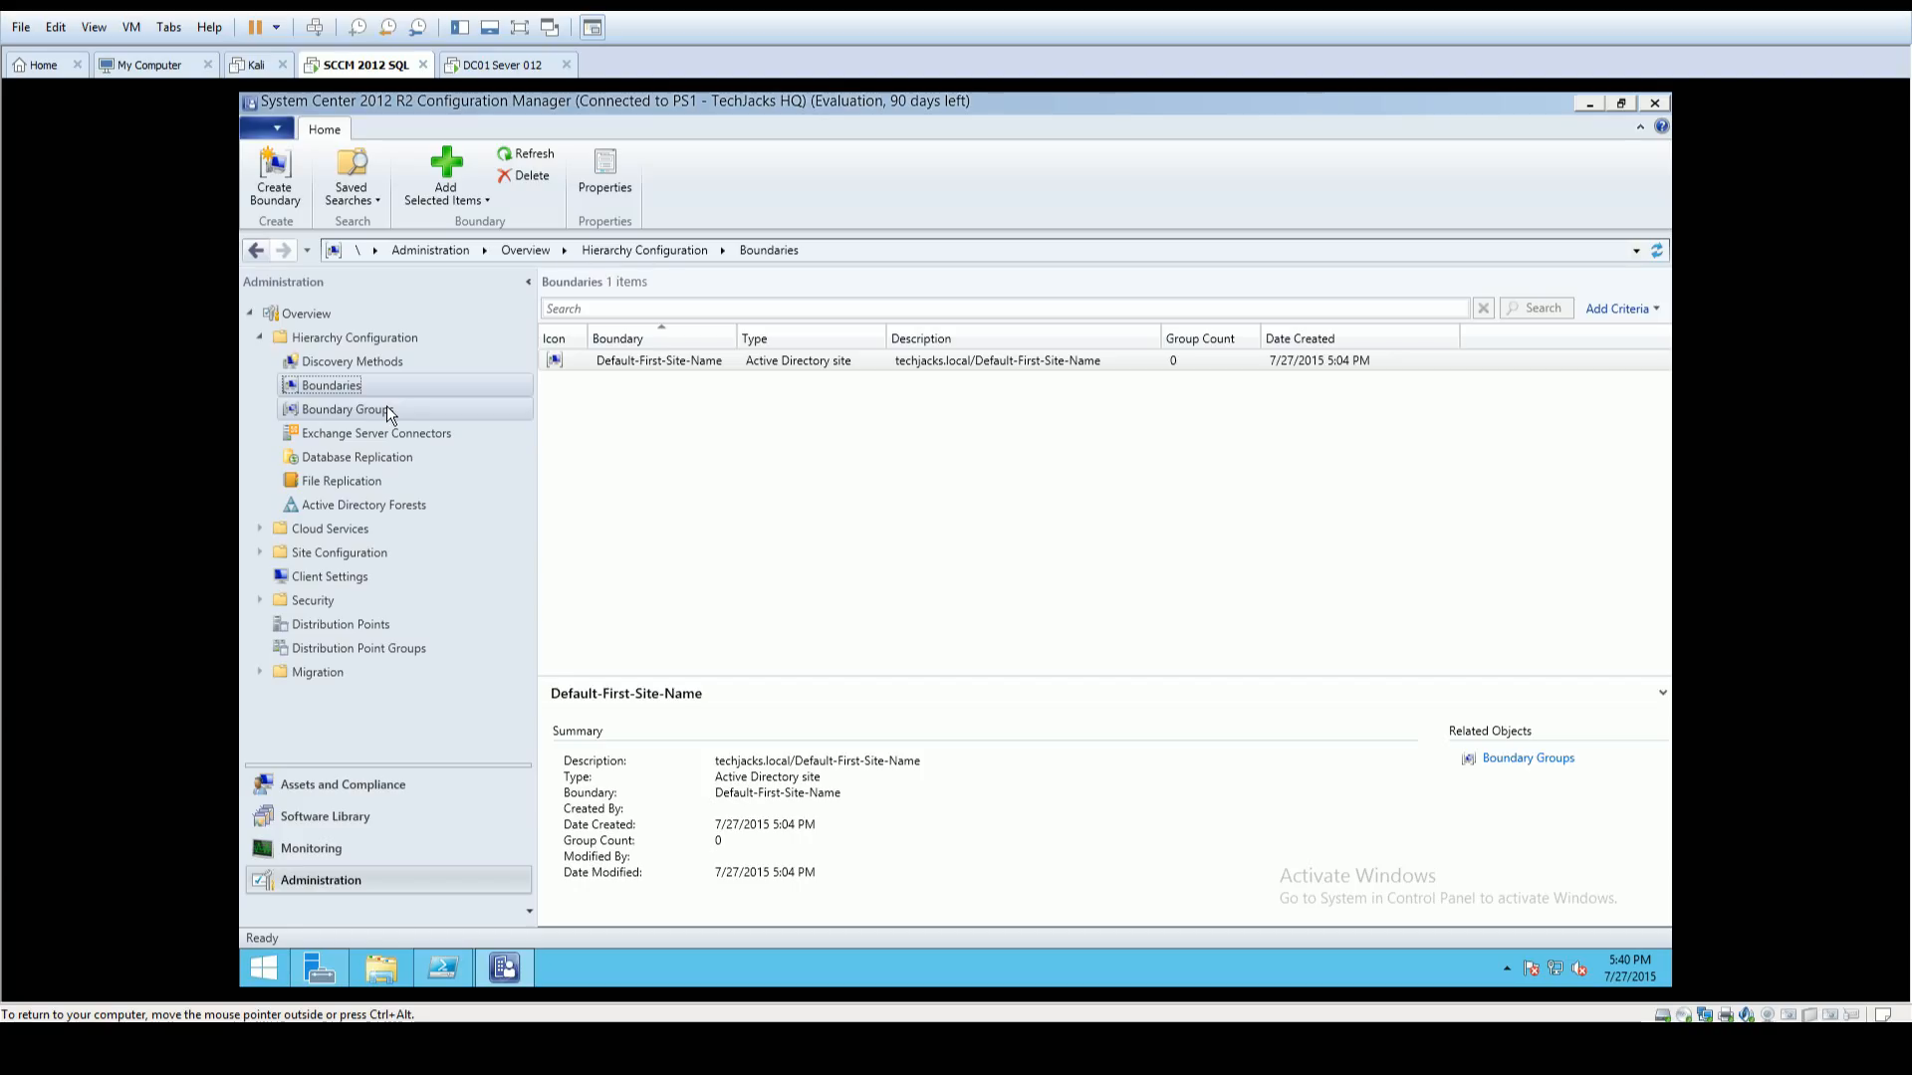
# Step: Start a new boundary group named "Main Boundary" with the description "For TJ Head Quarters"
pyautogui.click(349, 406)
pyautogui.rightClick(349, 406)
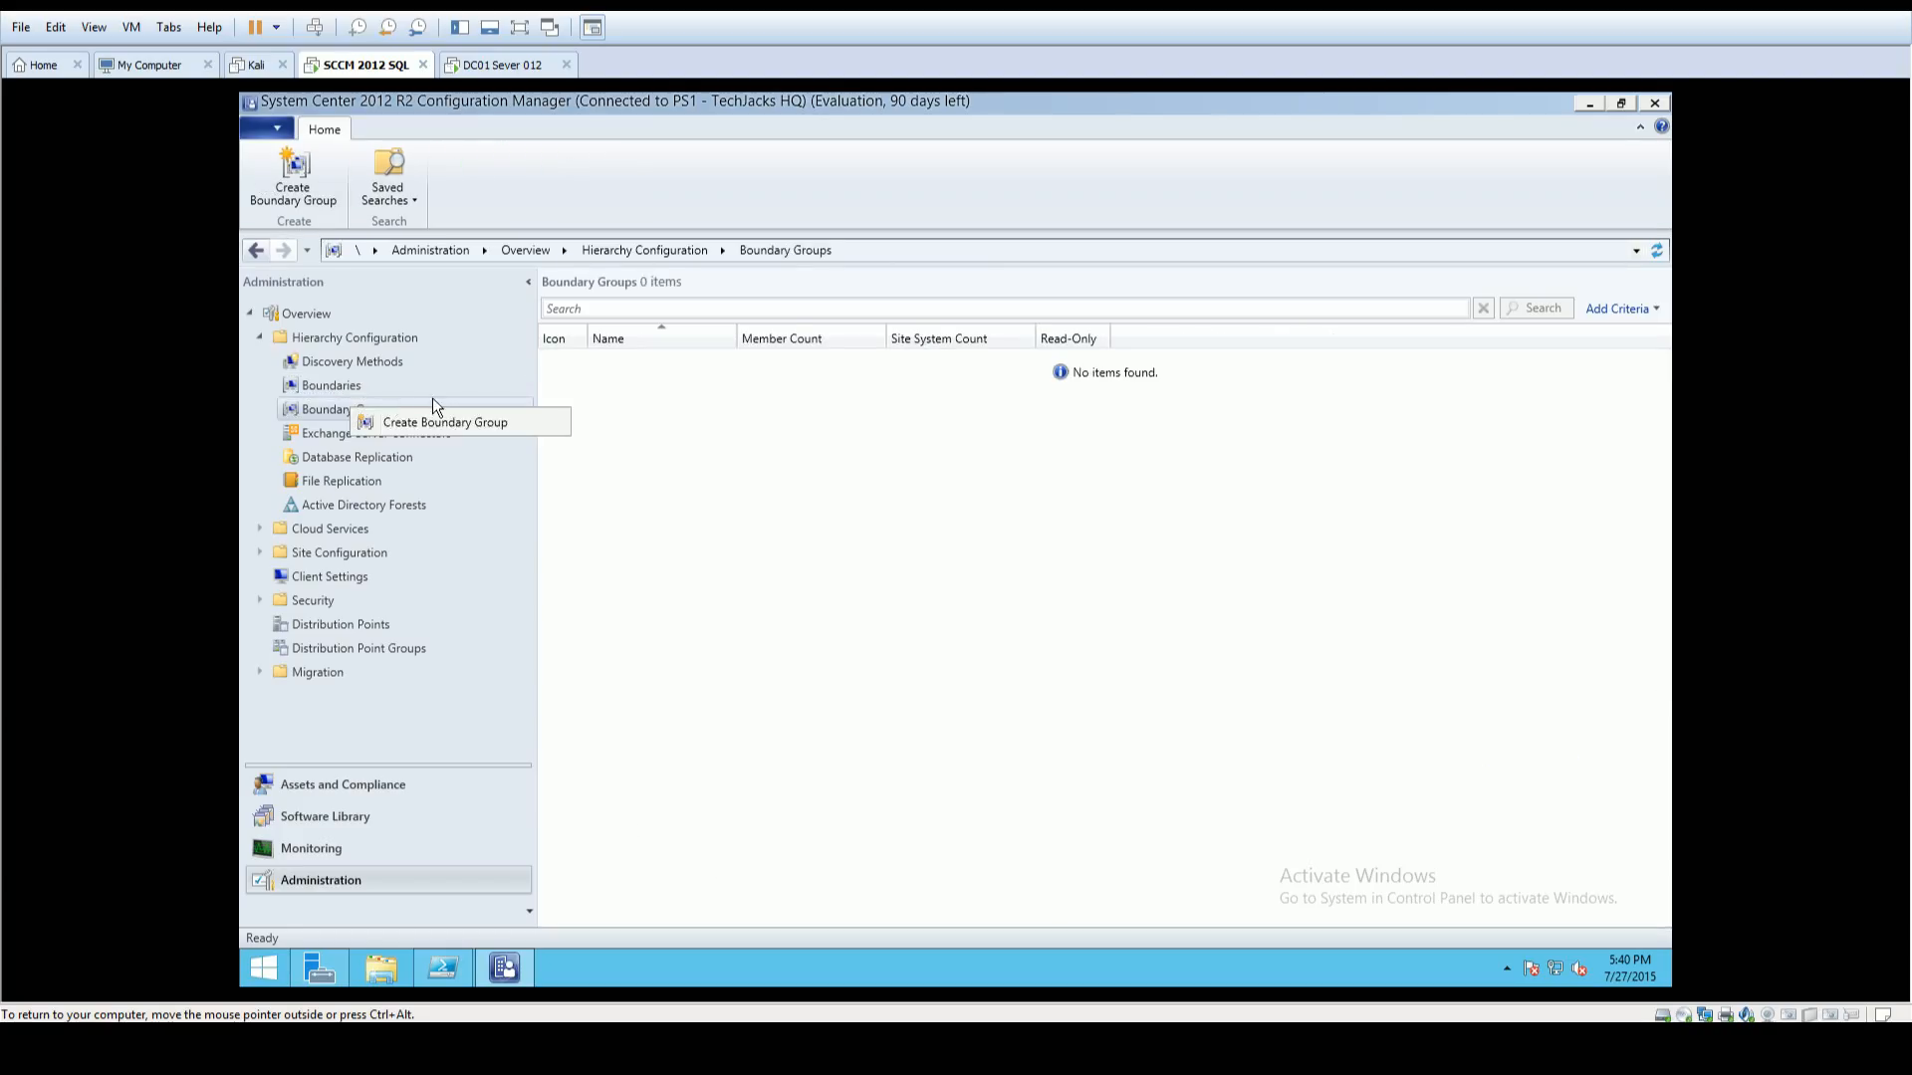
pyautogui.click(444, 422)
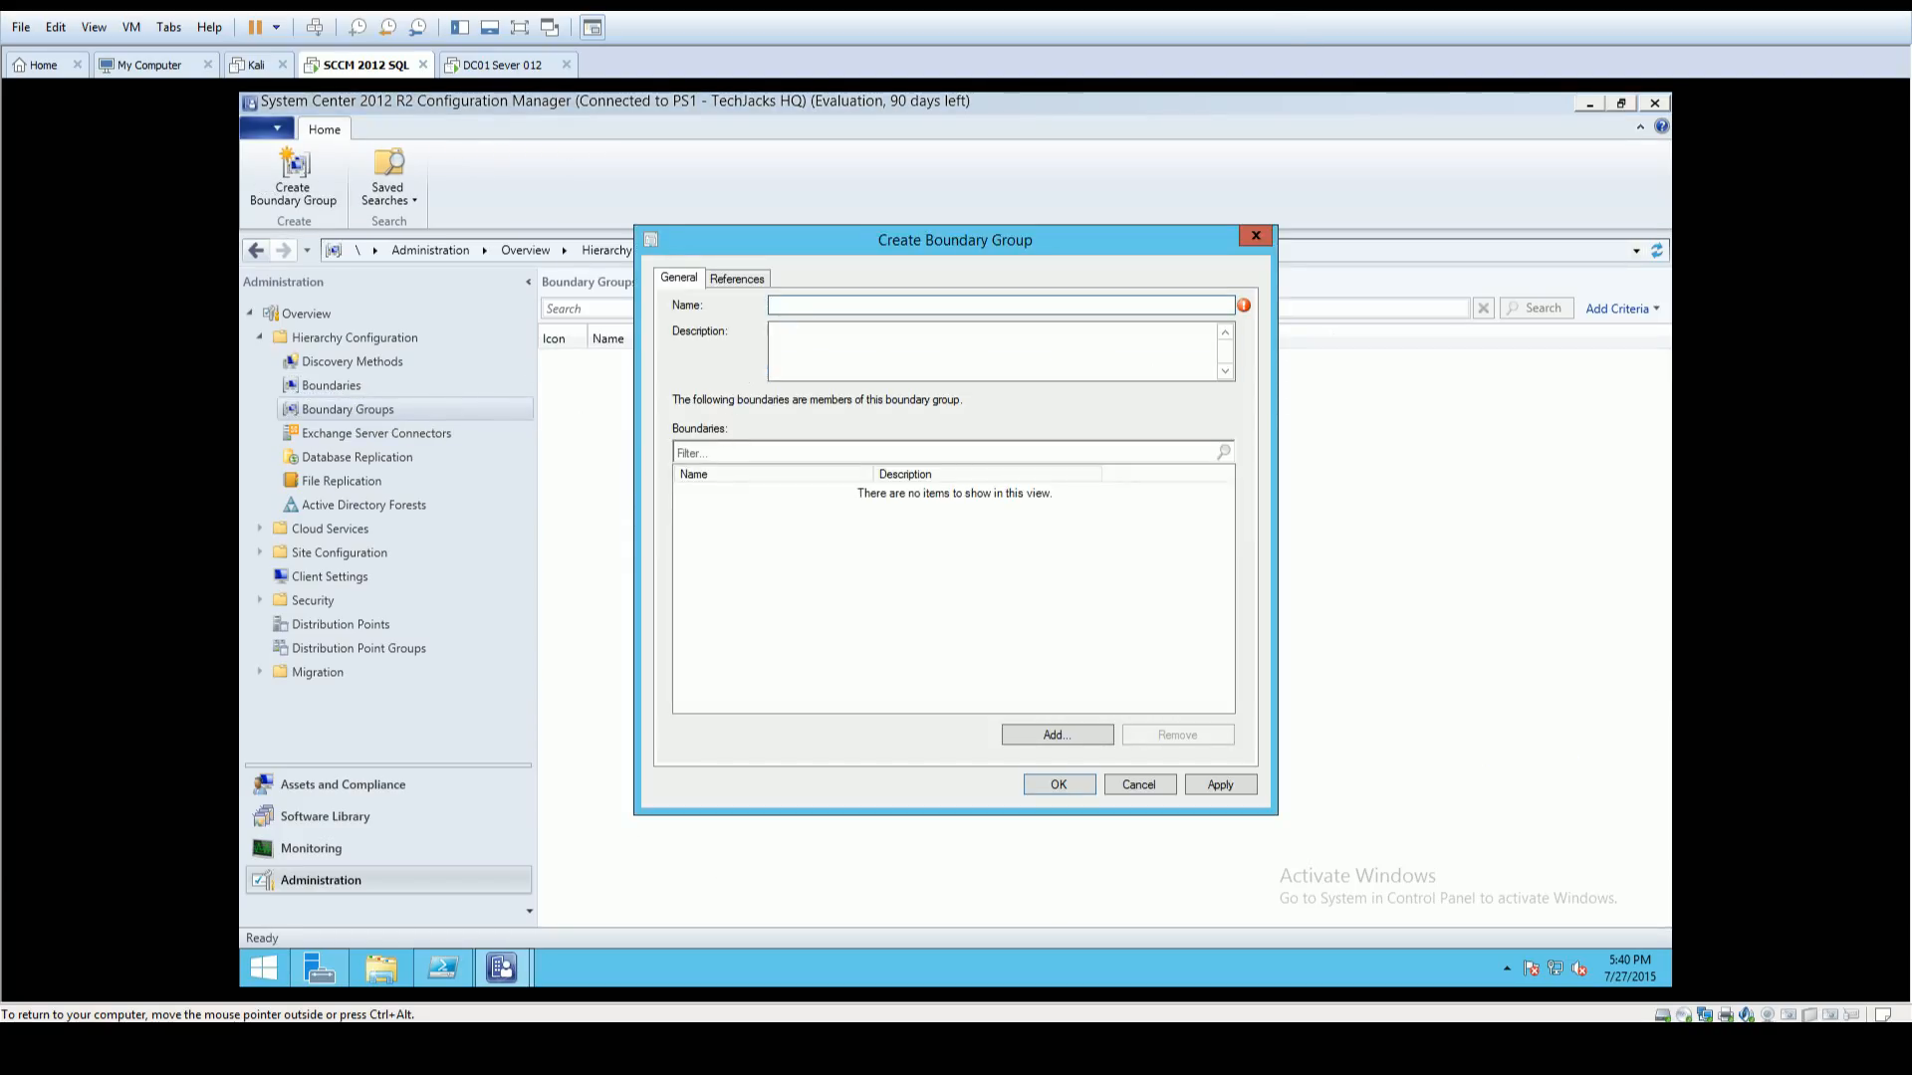
pyautogui.write('Main Boundary')
pyautogui.press('Tab')
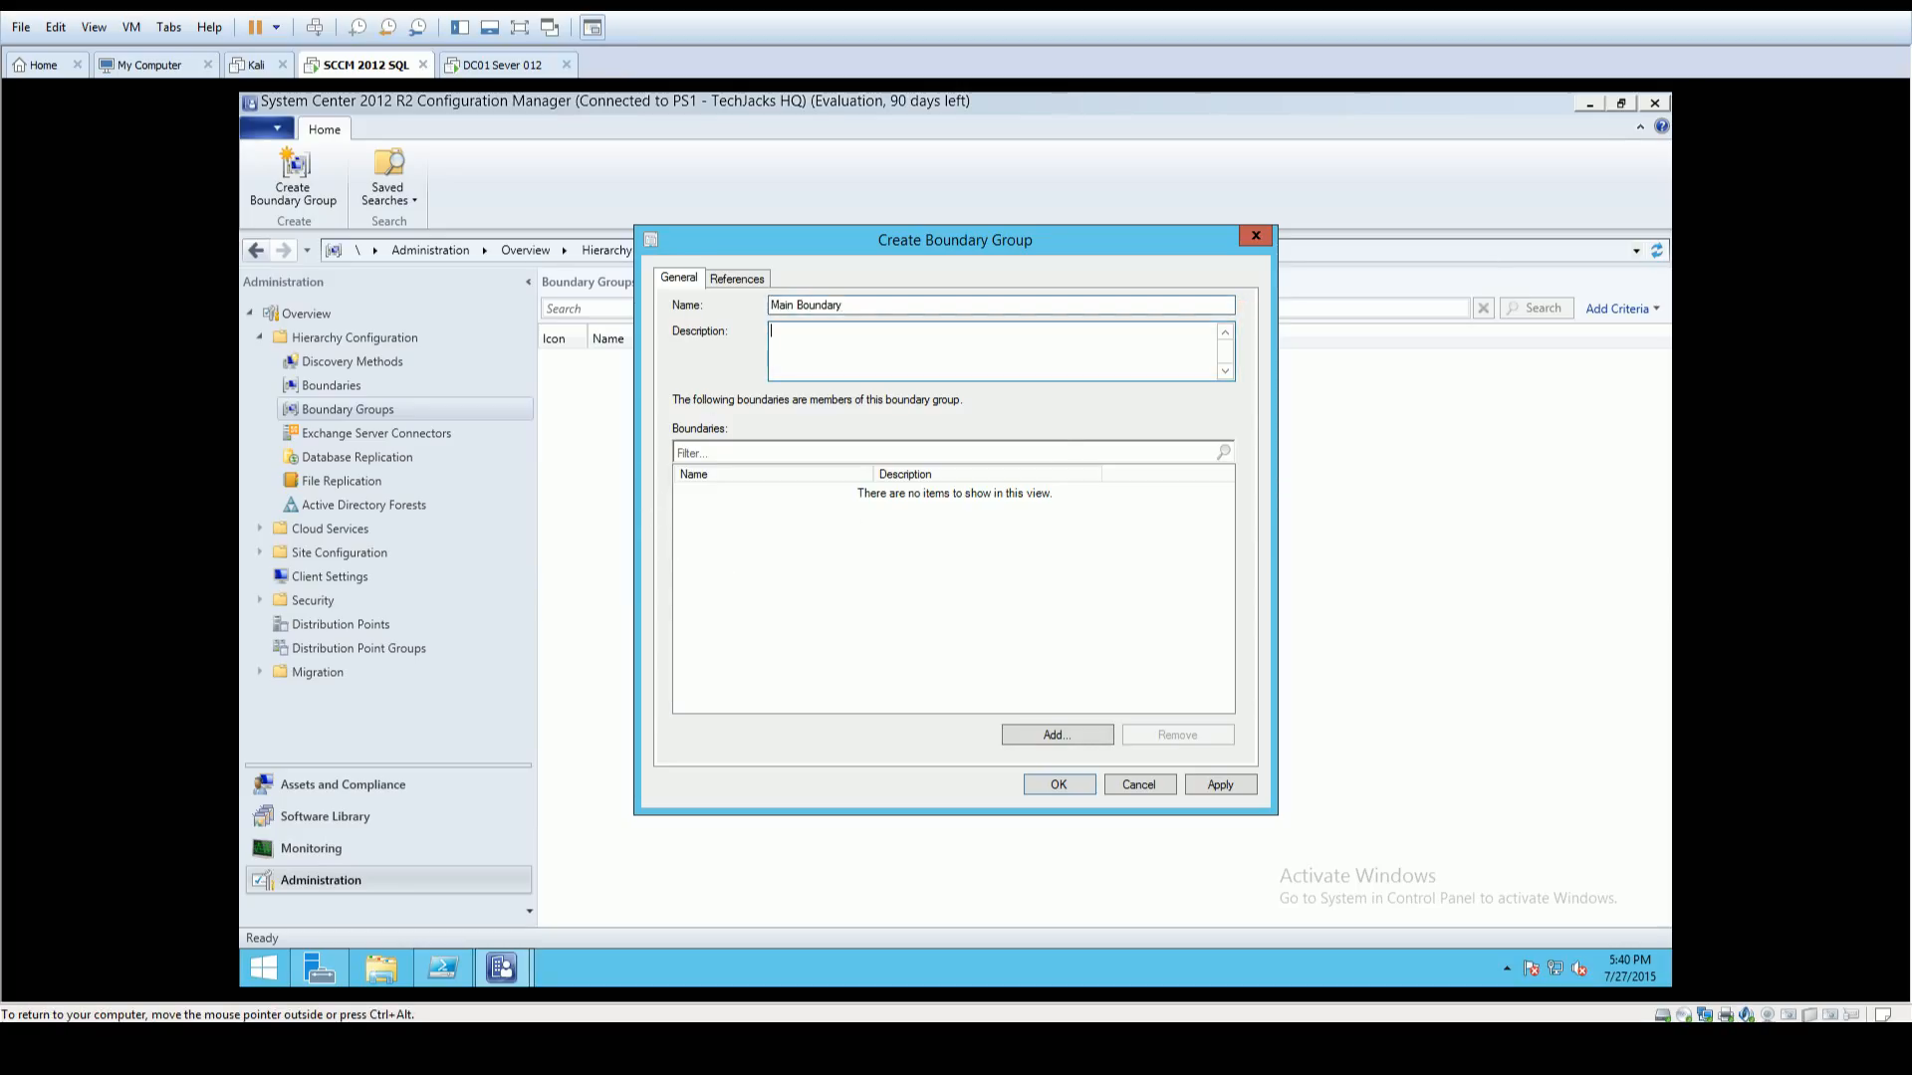
pyautogui.write('For TKJ')
pyautogui.press('BackSpace')
pyautogui.write('J Head Quarters')
# Step: Add the Default-First-Site-Name boundary to the Main Boundary group
pyautogui.click(1049, 737)
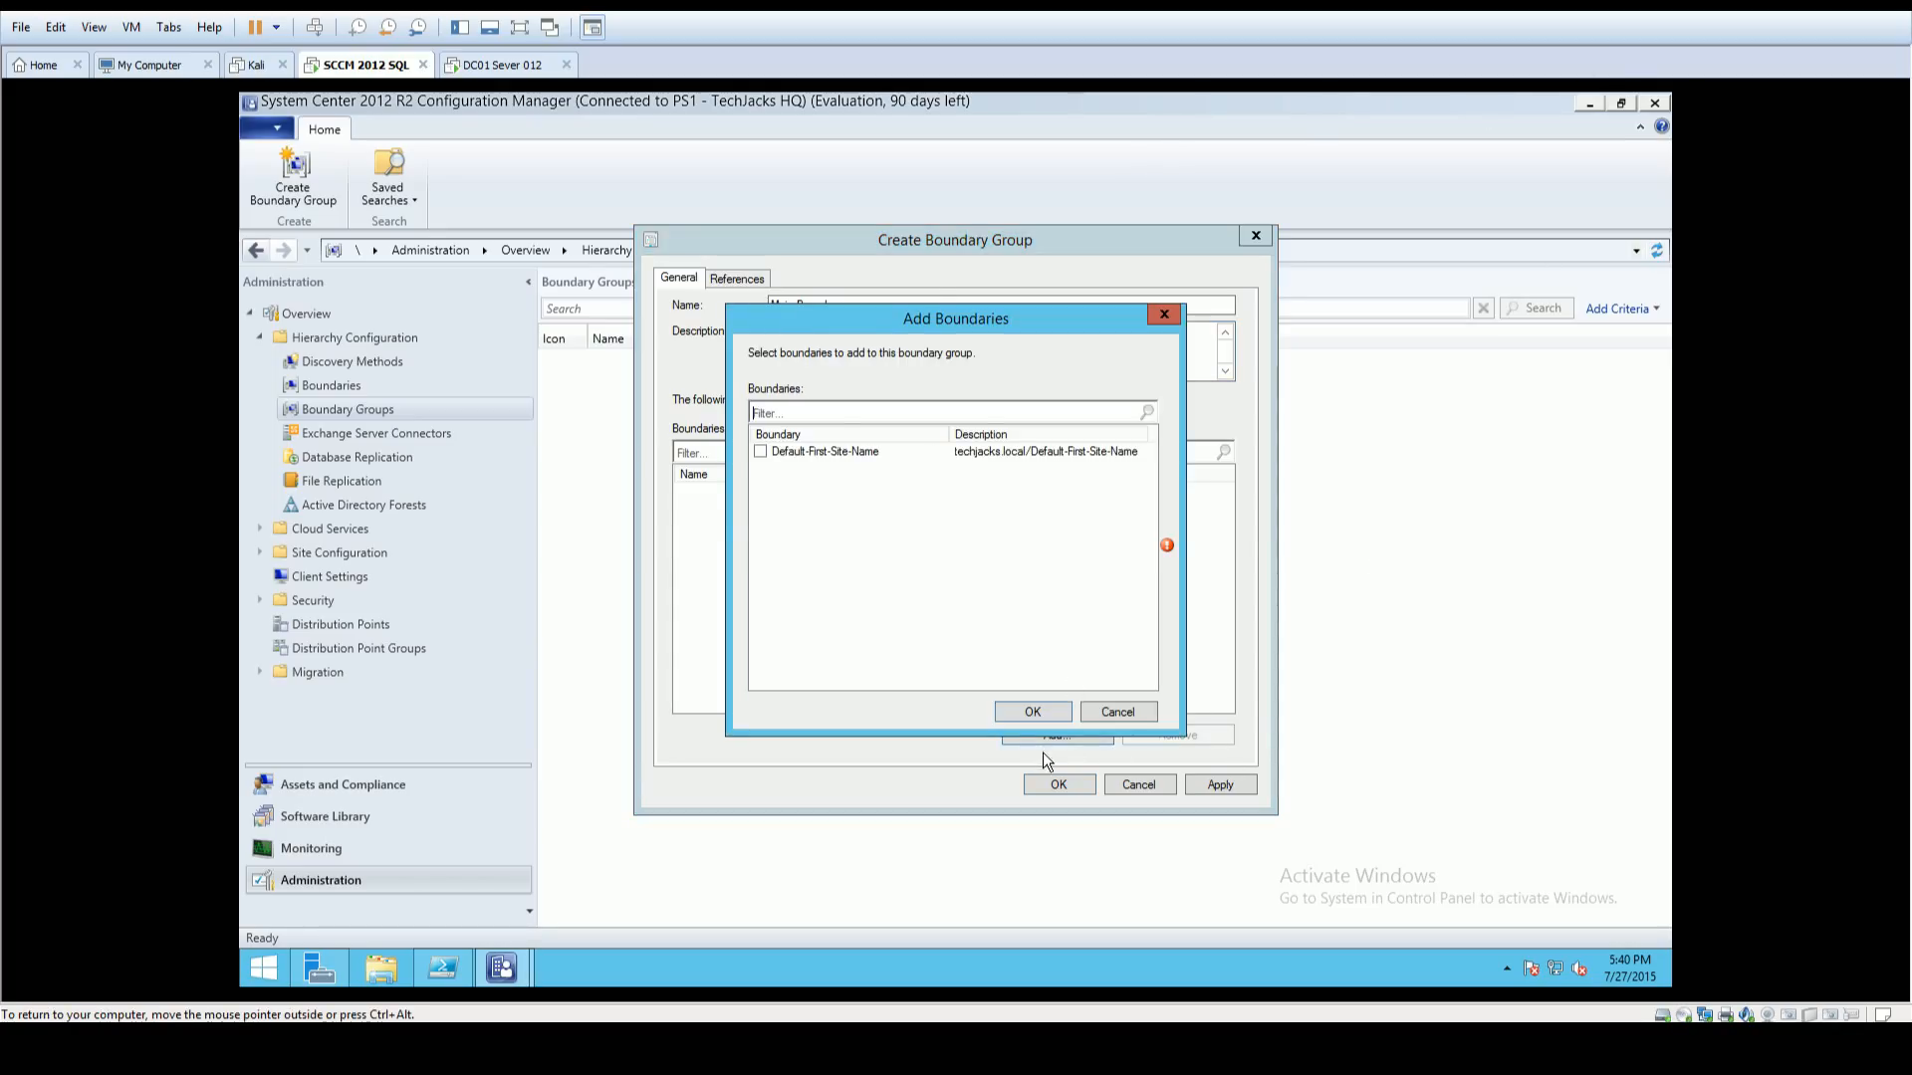
pyautogui.click(761, 453)
pyautogui.click(1058, 713)
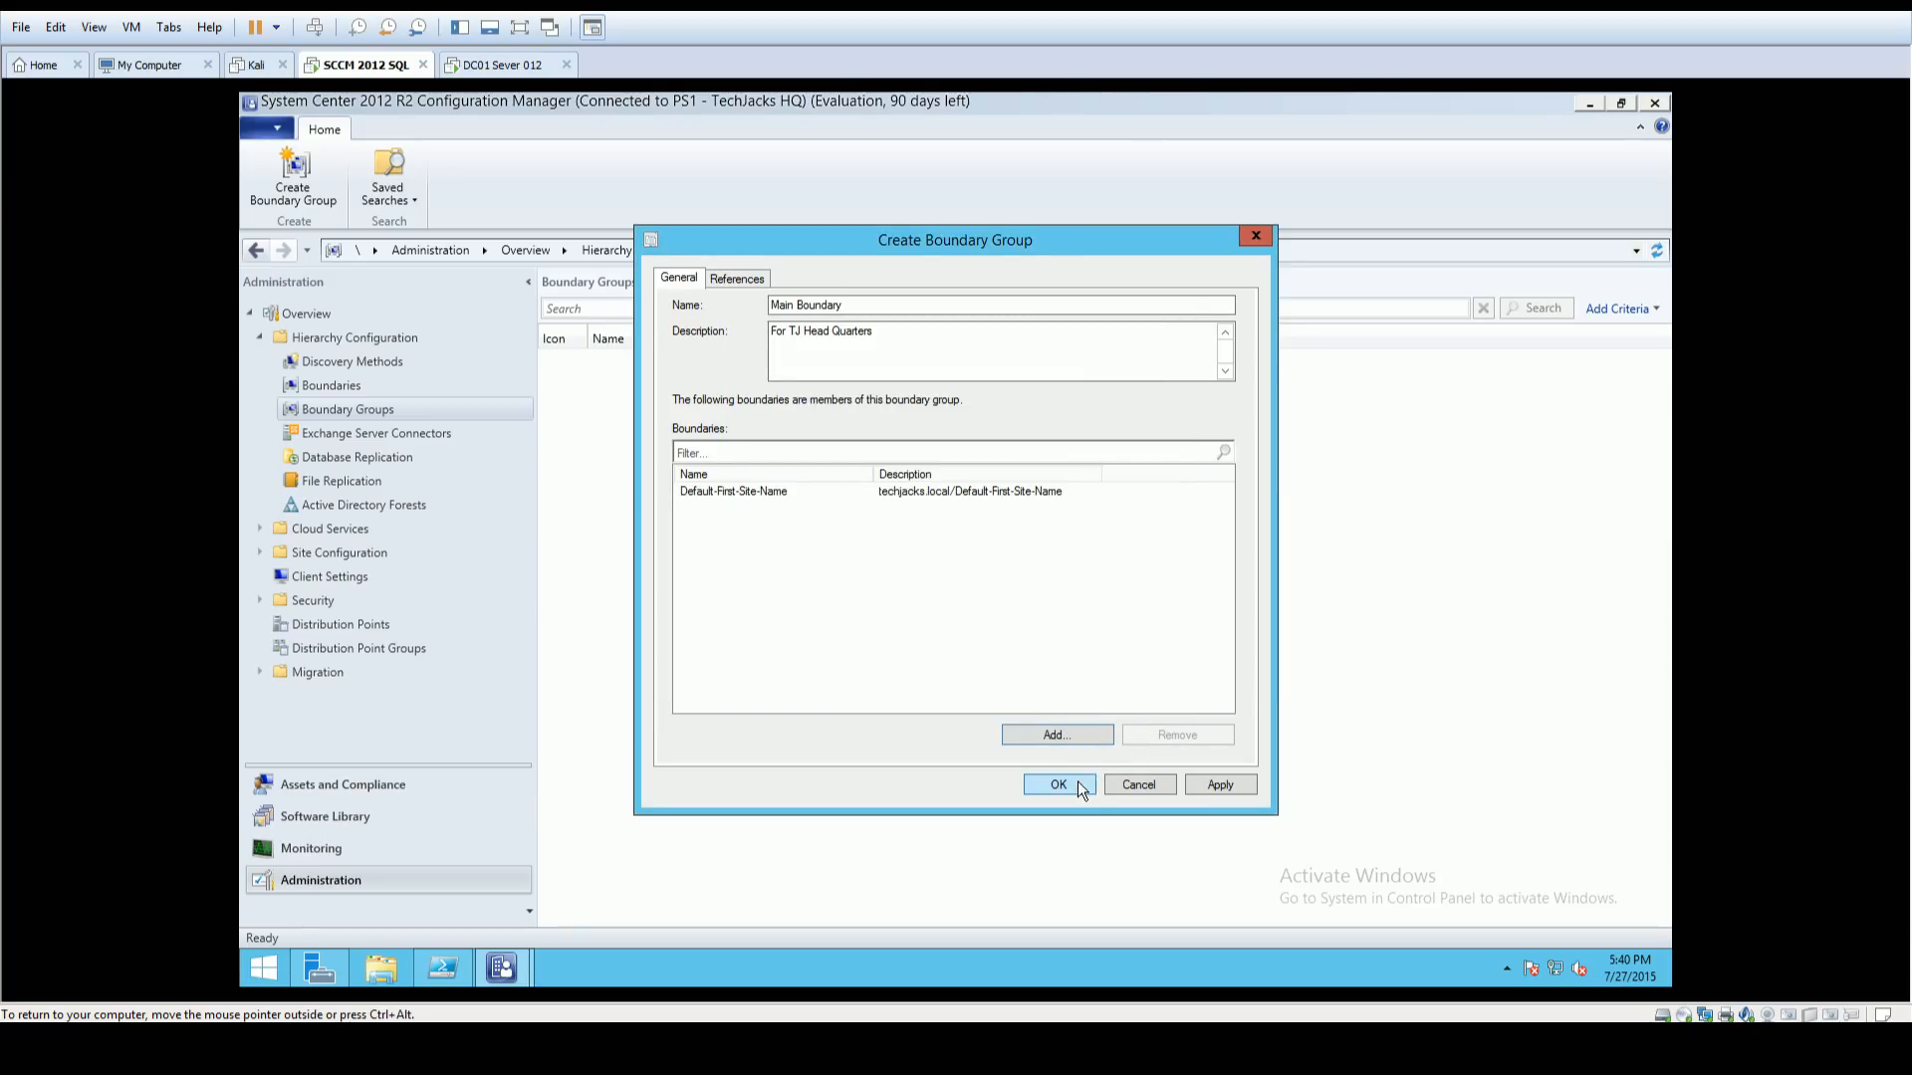
# Step: Enable the boundary group for site assignment, with PS1-TechJacks HQ as the assigned site
pyautogui.click(739, 280)
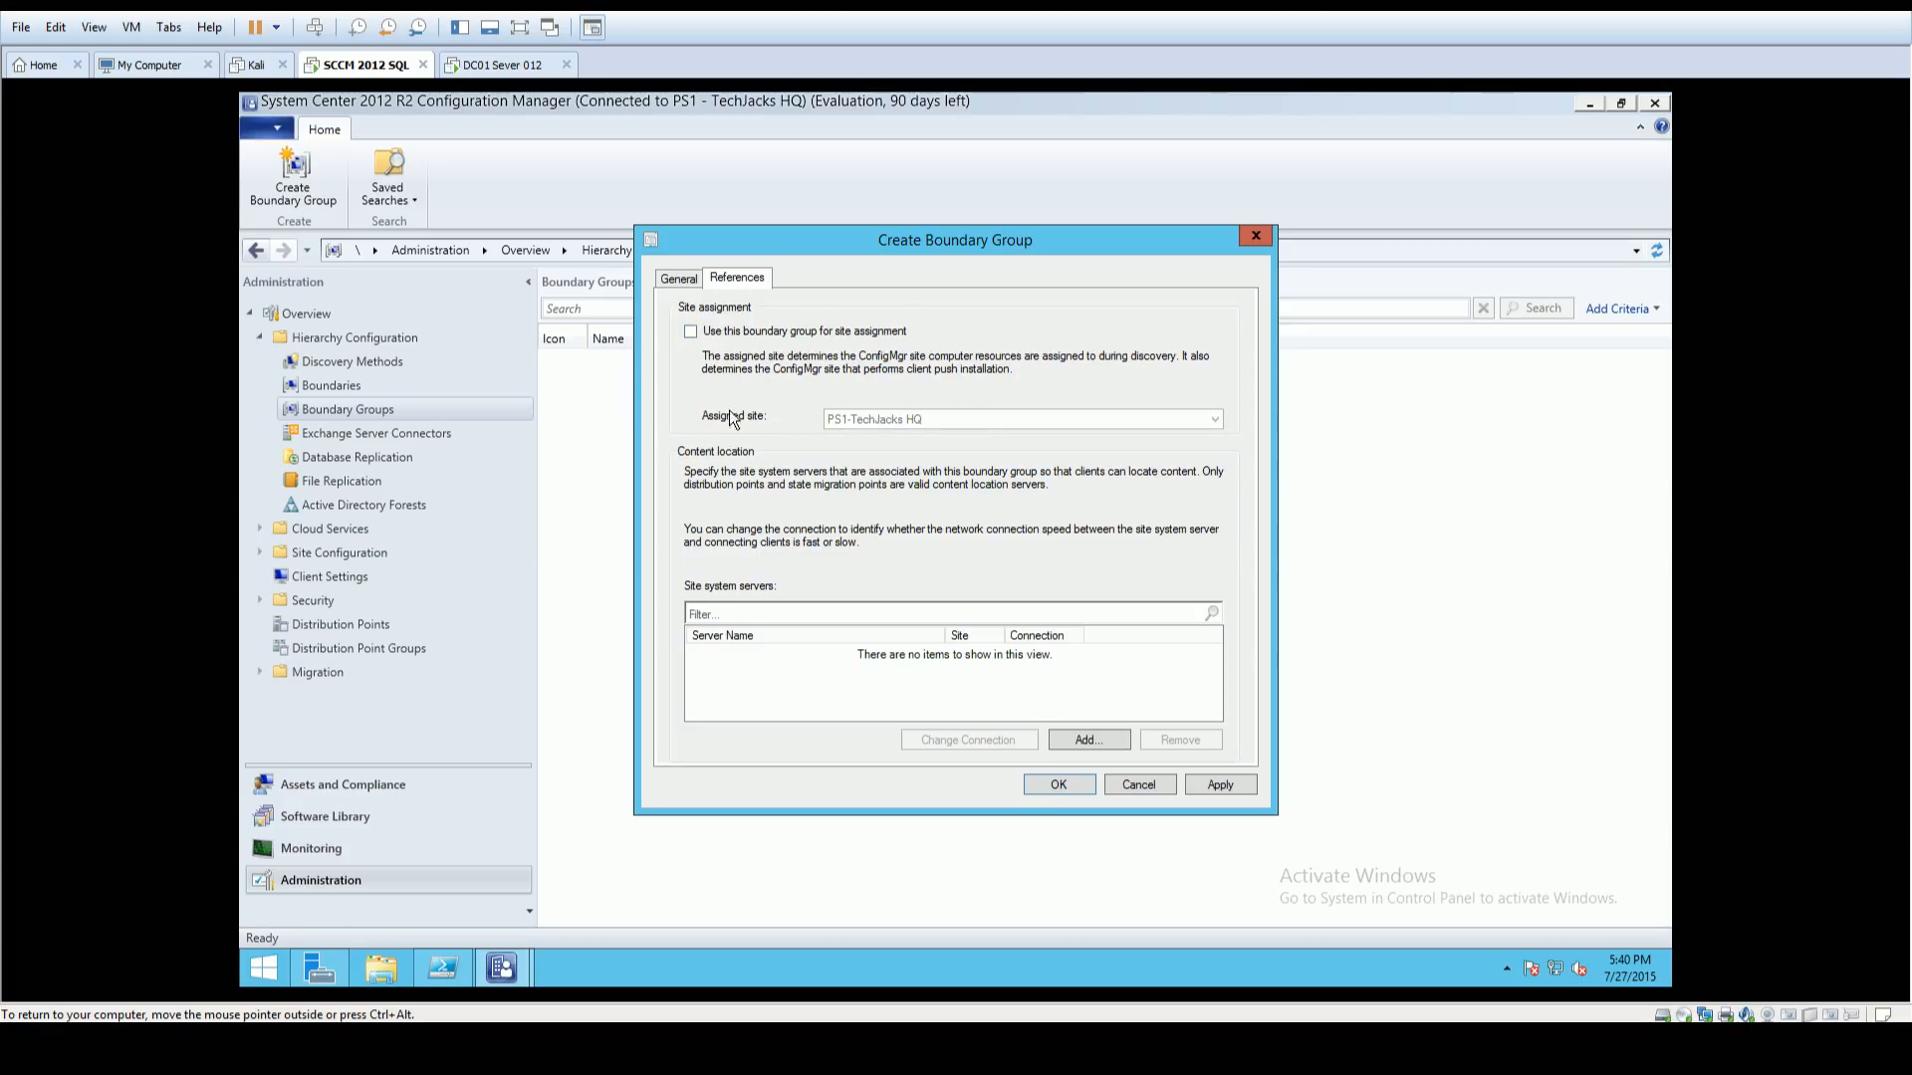
pyautogui.click(692, 332)
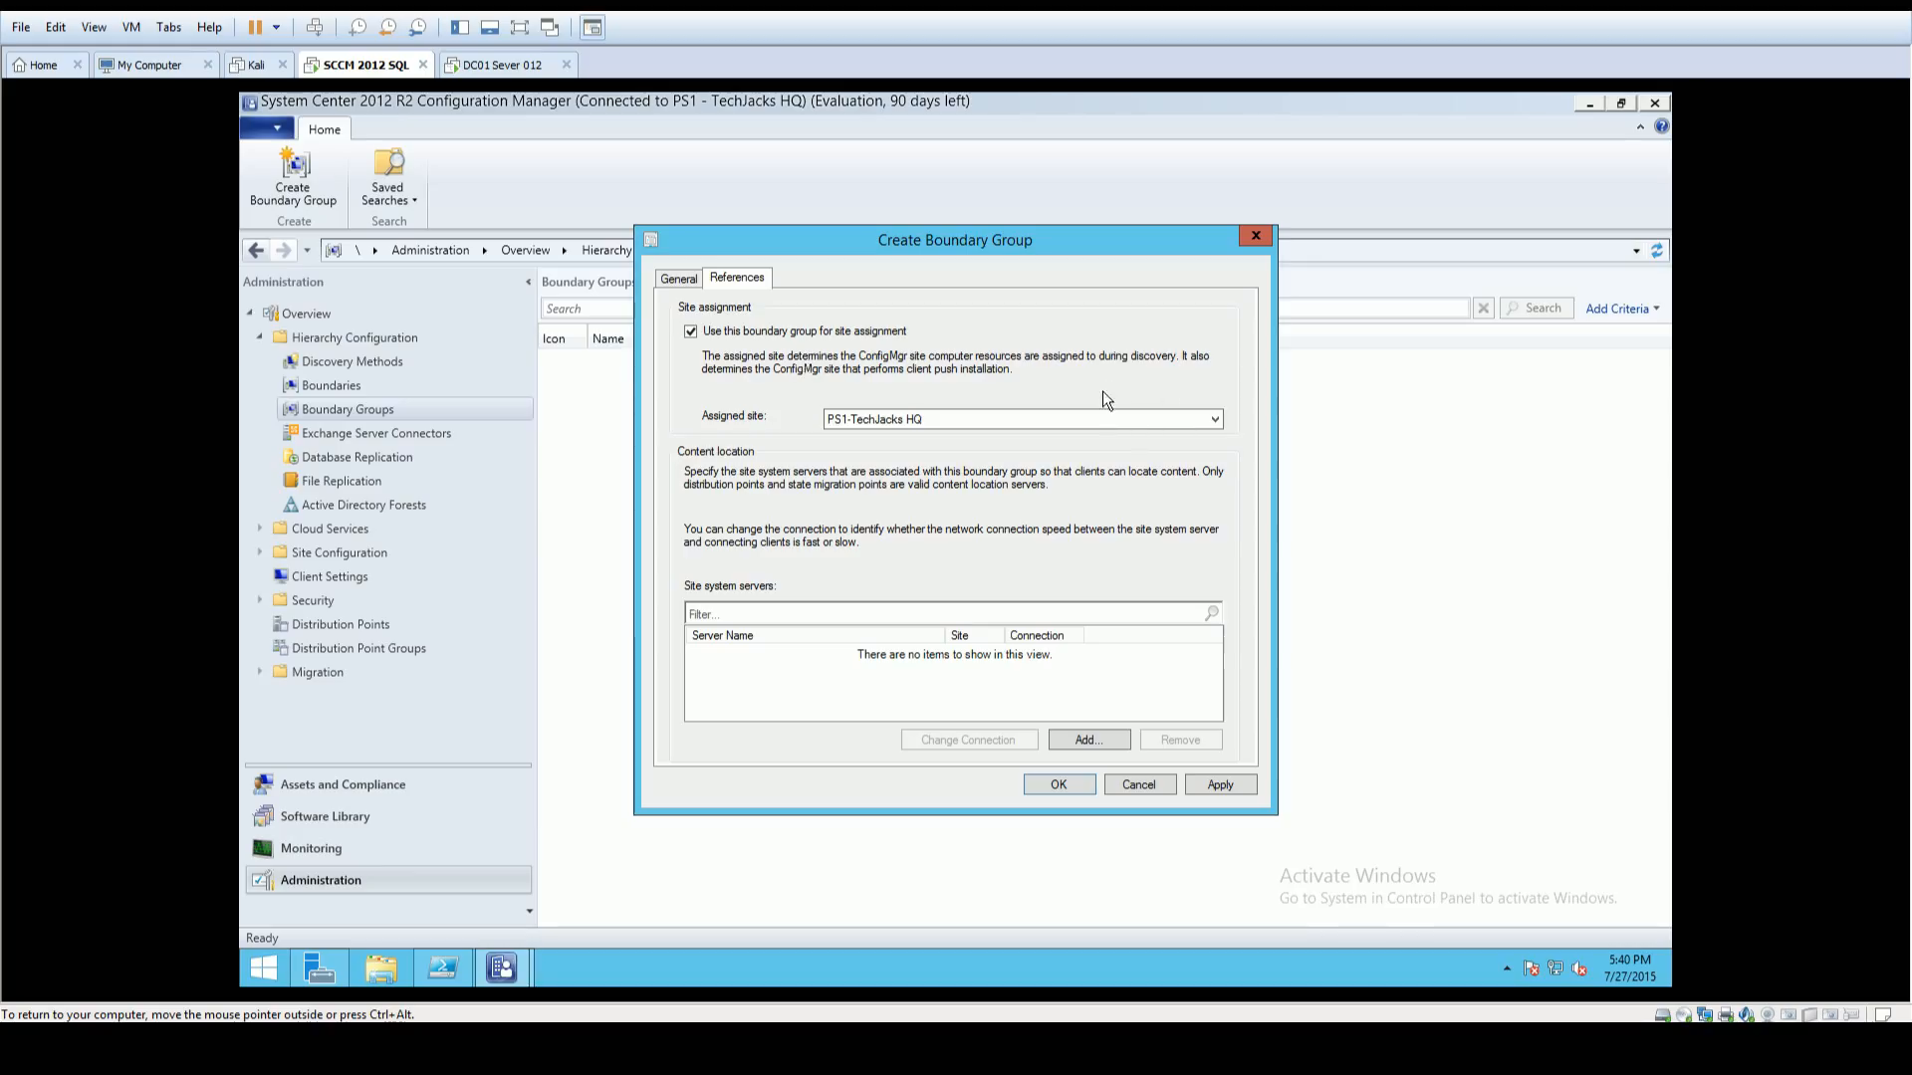
pyautogui.click(1167, 420)
pyautogui.click(1168, 420)
# Step: Add \\CM01.techjacks.local as the content location server with a Fast connection and finish creating the boundary group
pyautogui.click(1085, 741)
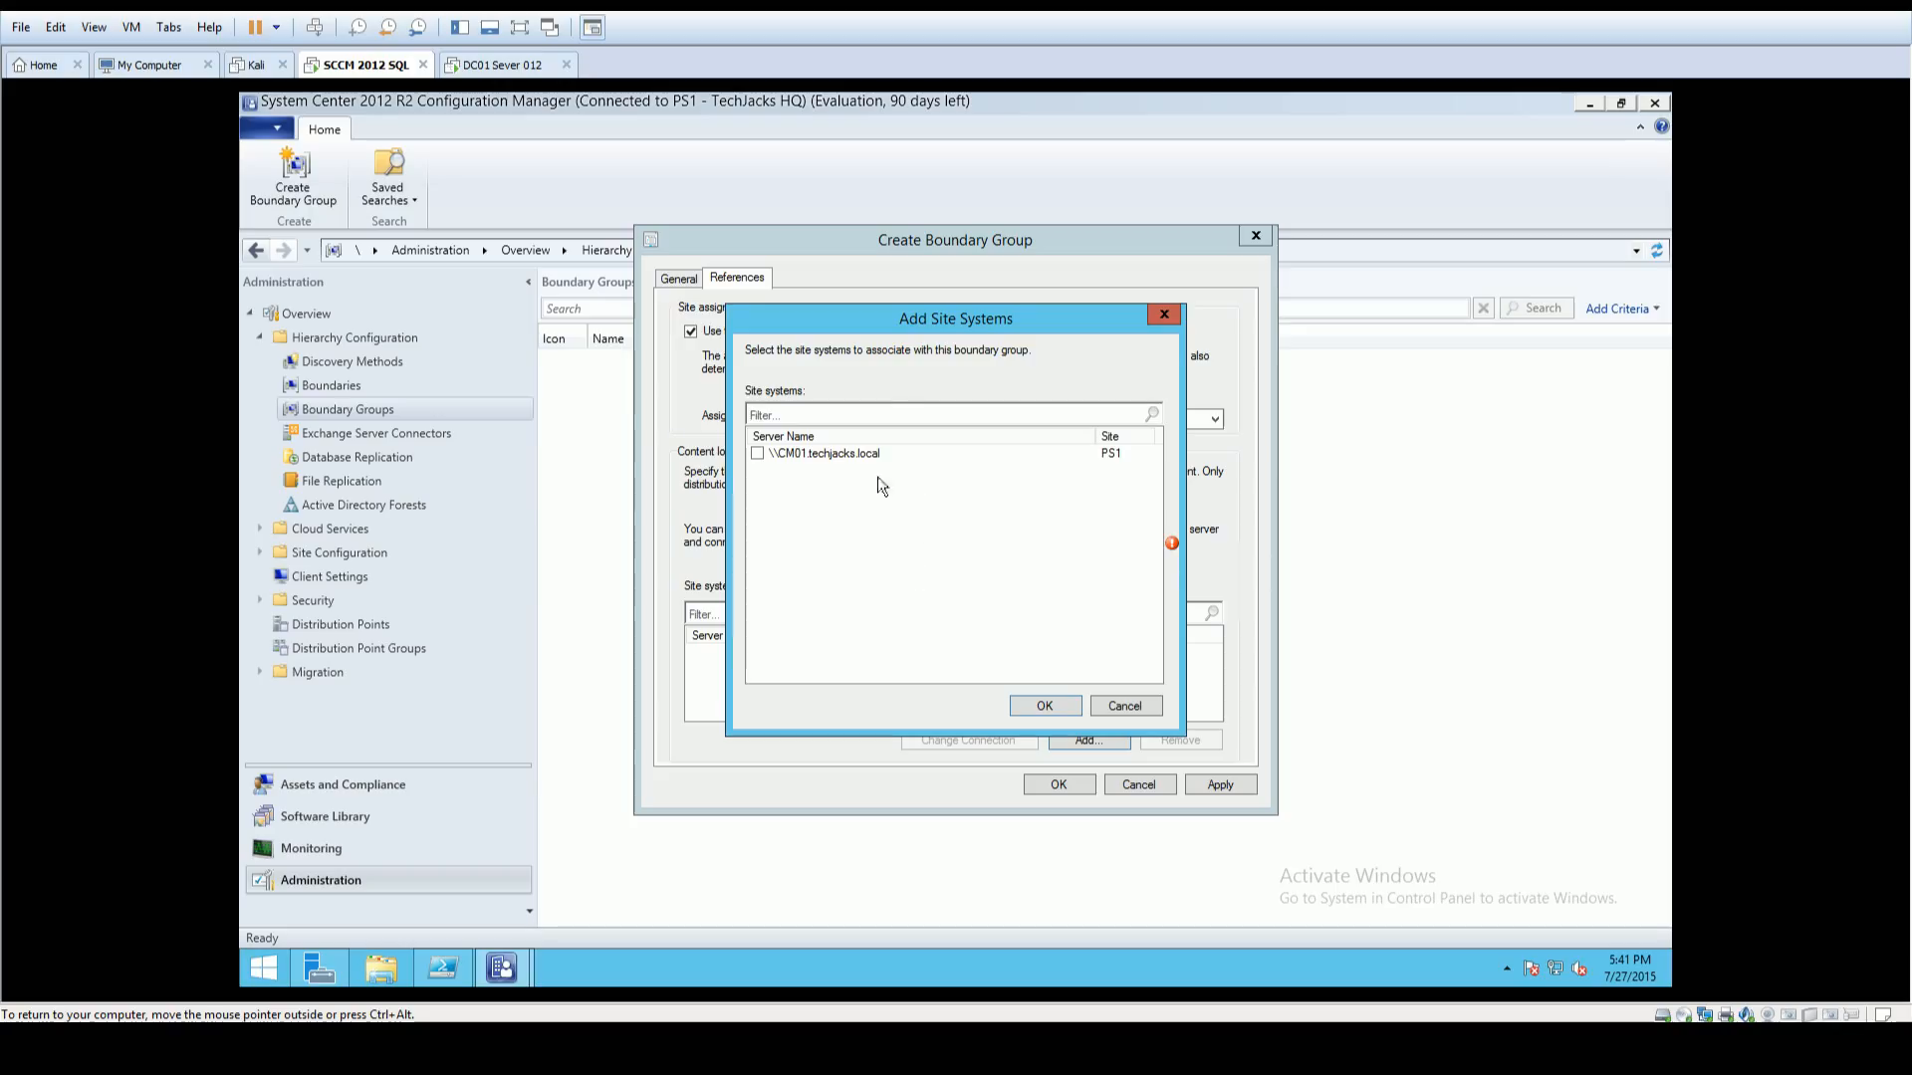
pyautogui.click(762, 456)
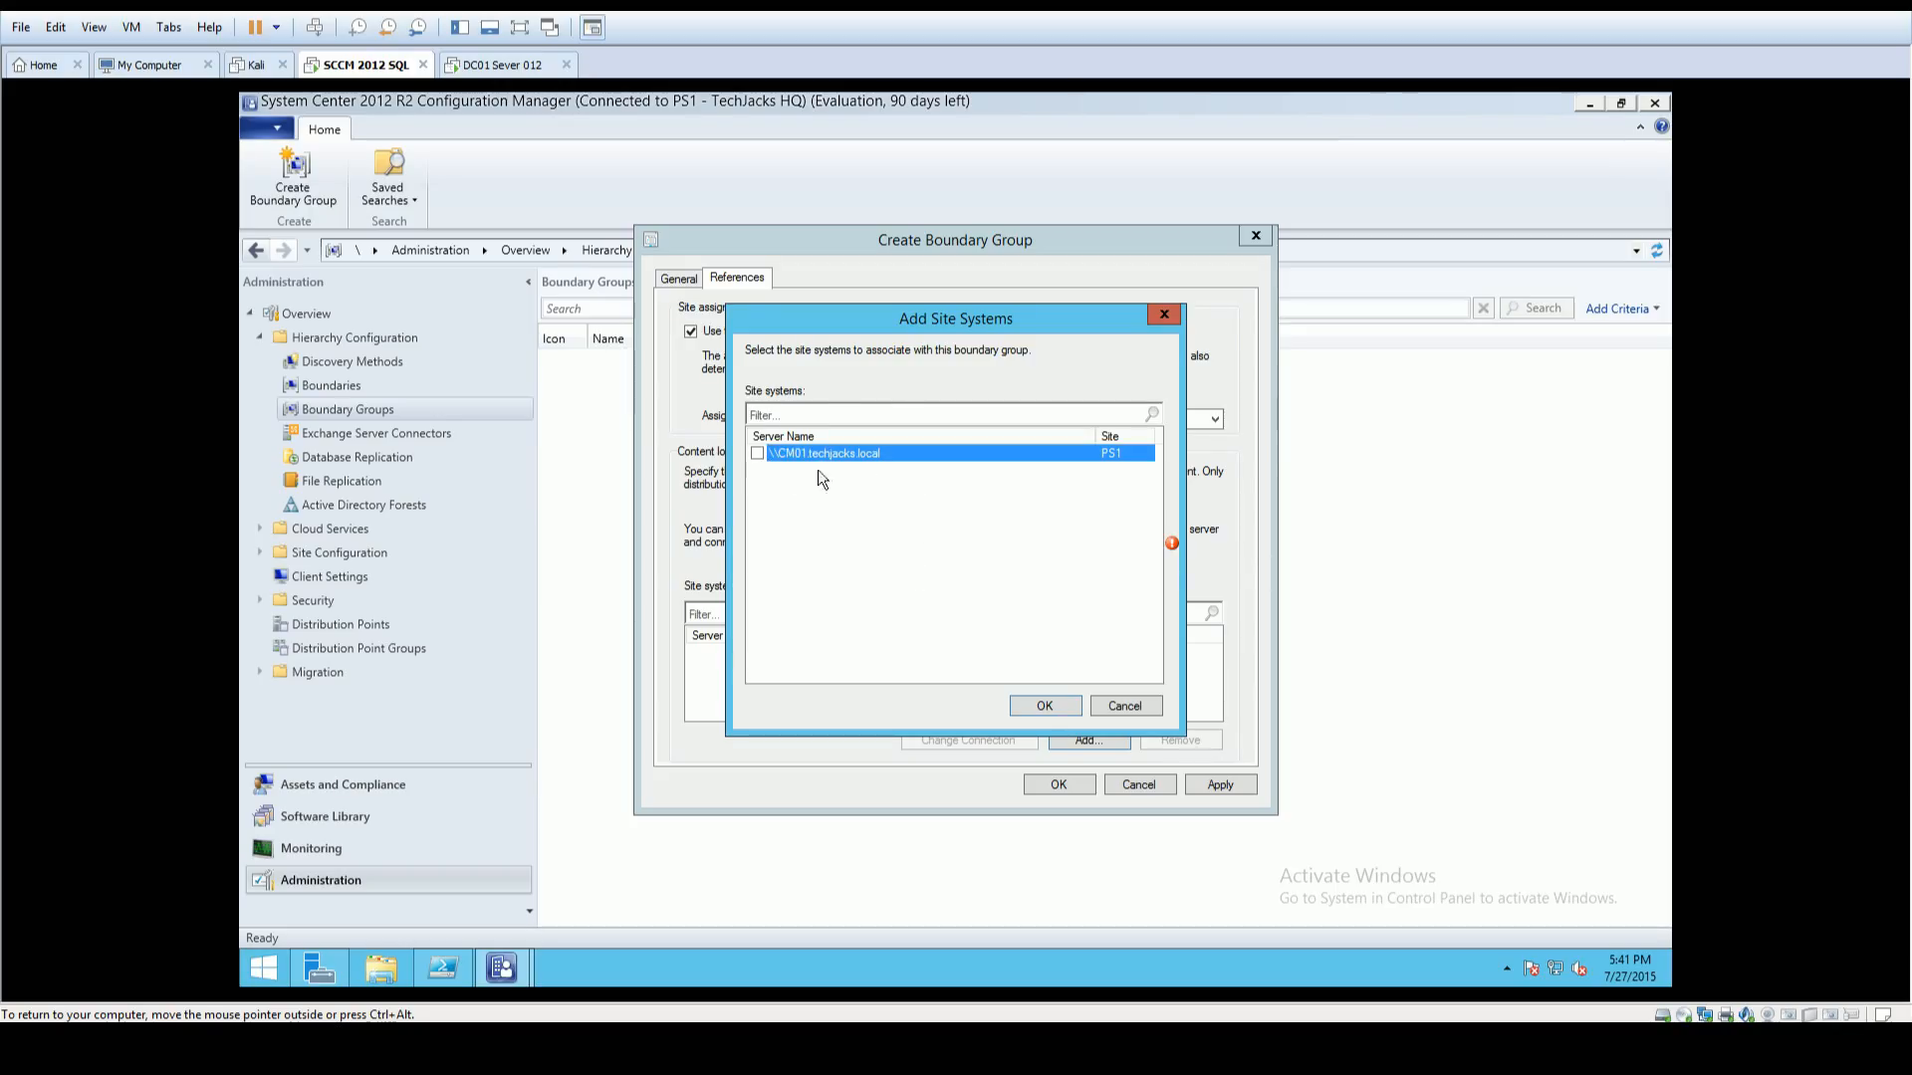
pyautogui.click(756, 454)
pyautogui.click(1051, 709)
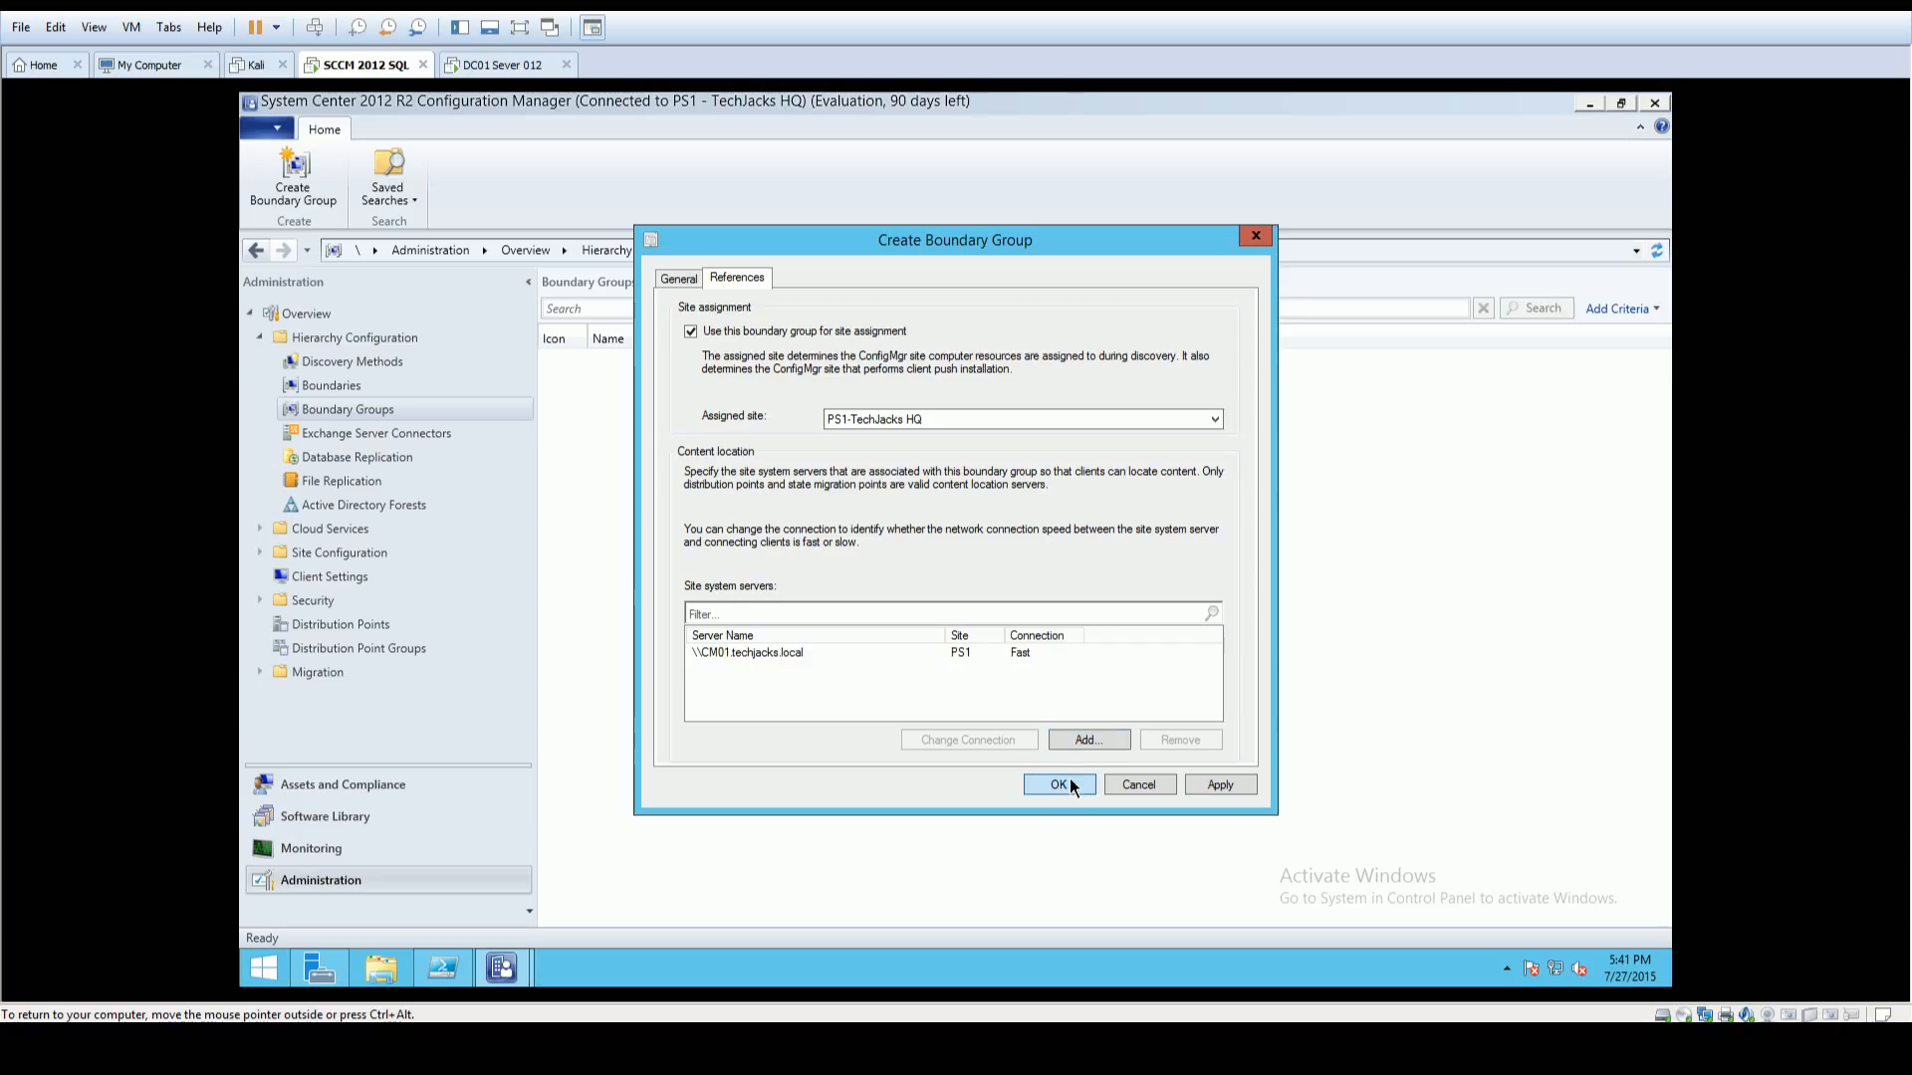
pyautogui.click(1030, 653)
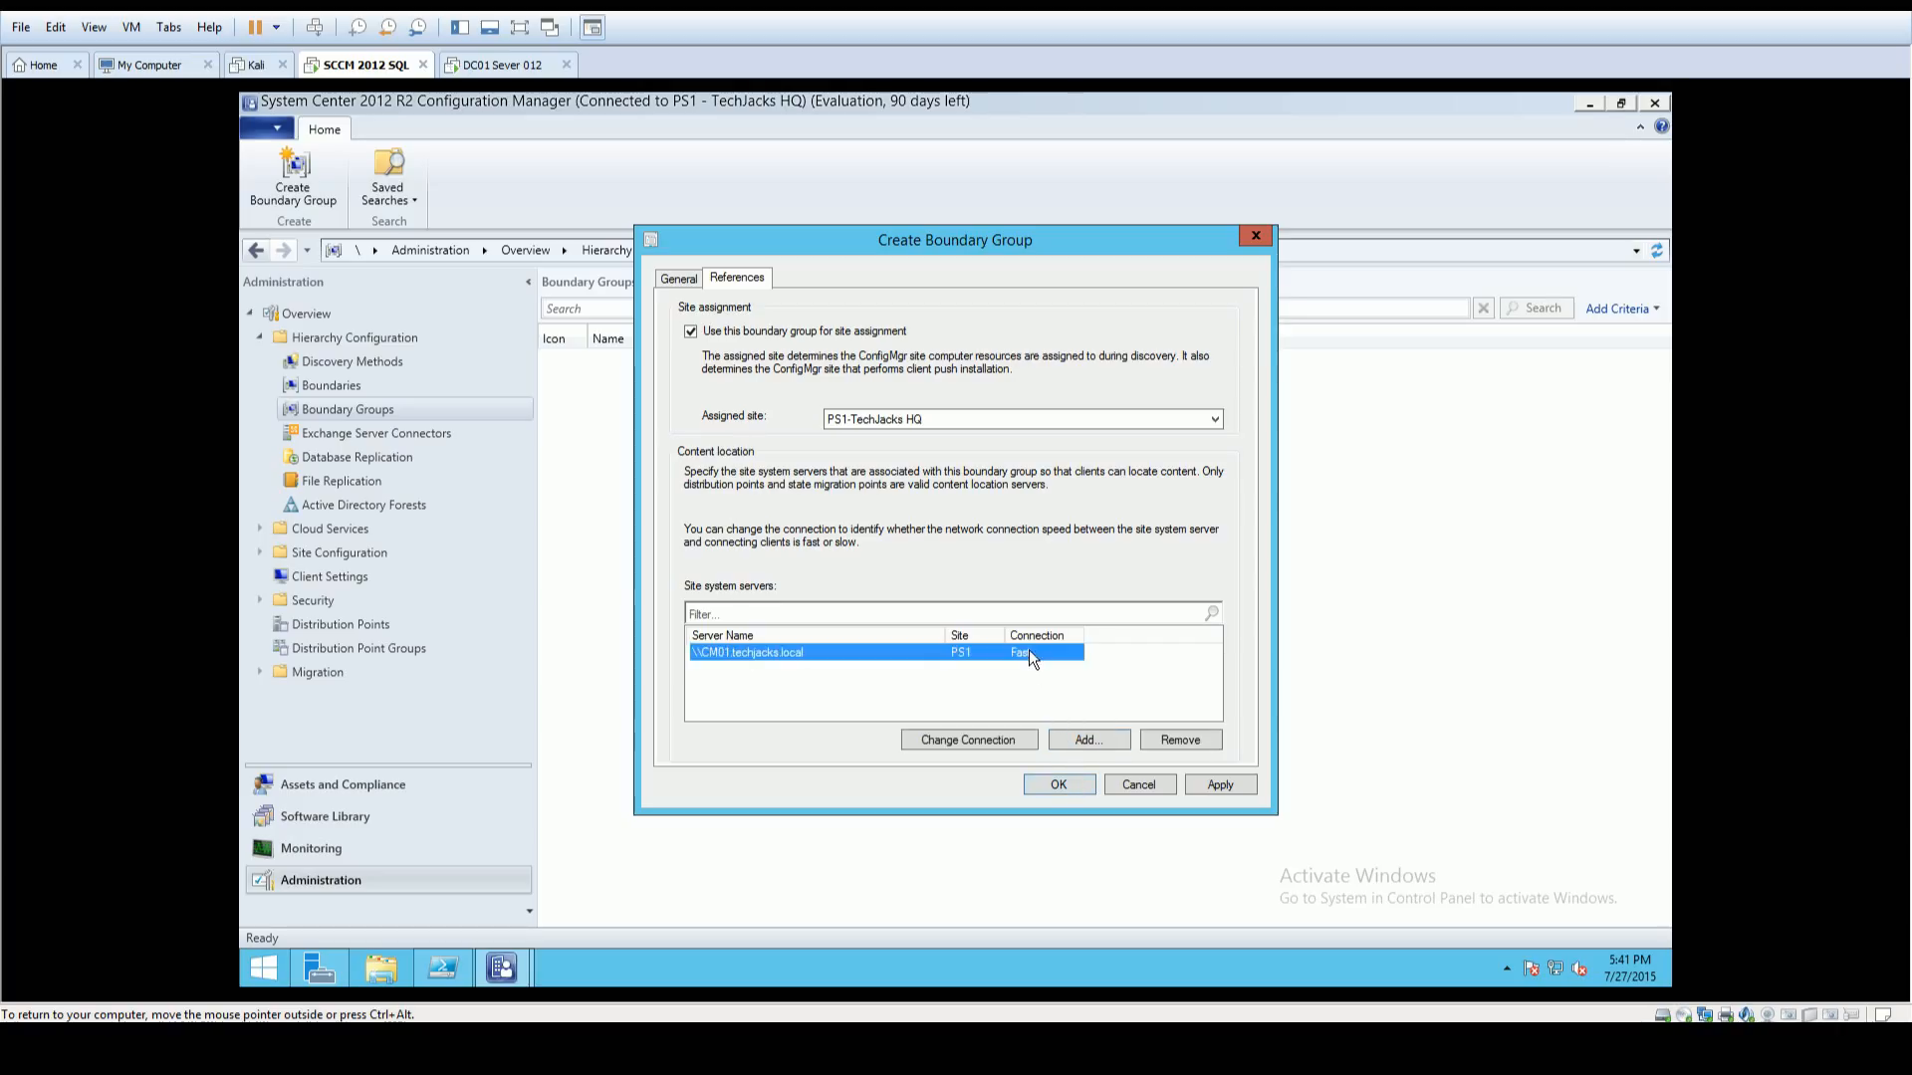
pyautogui.click(965, 745)
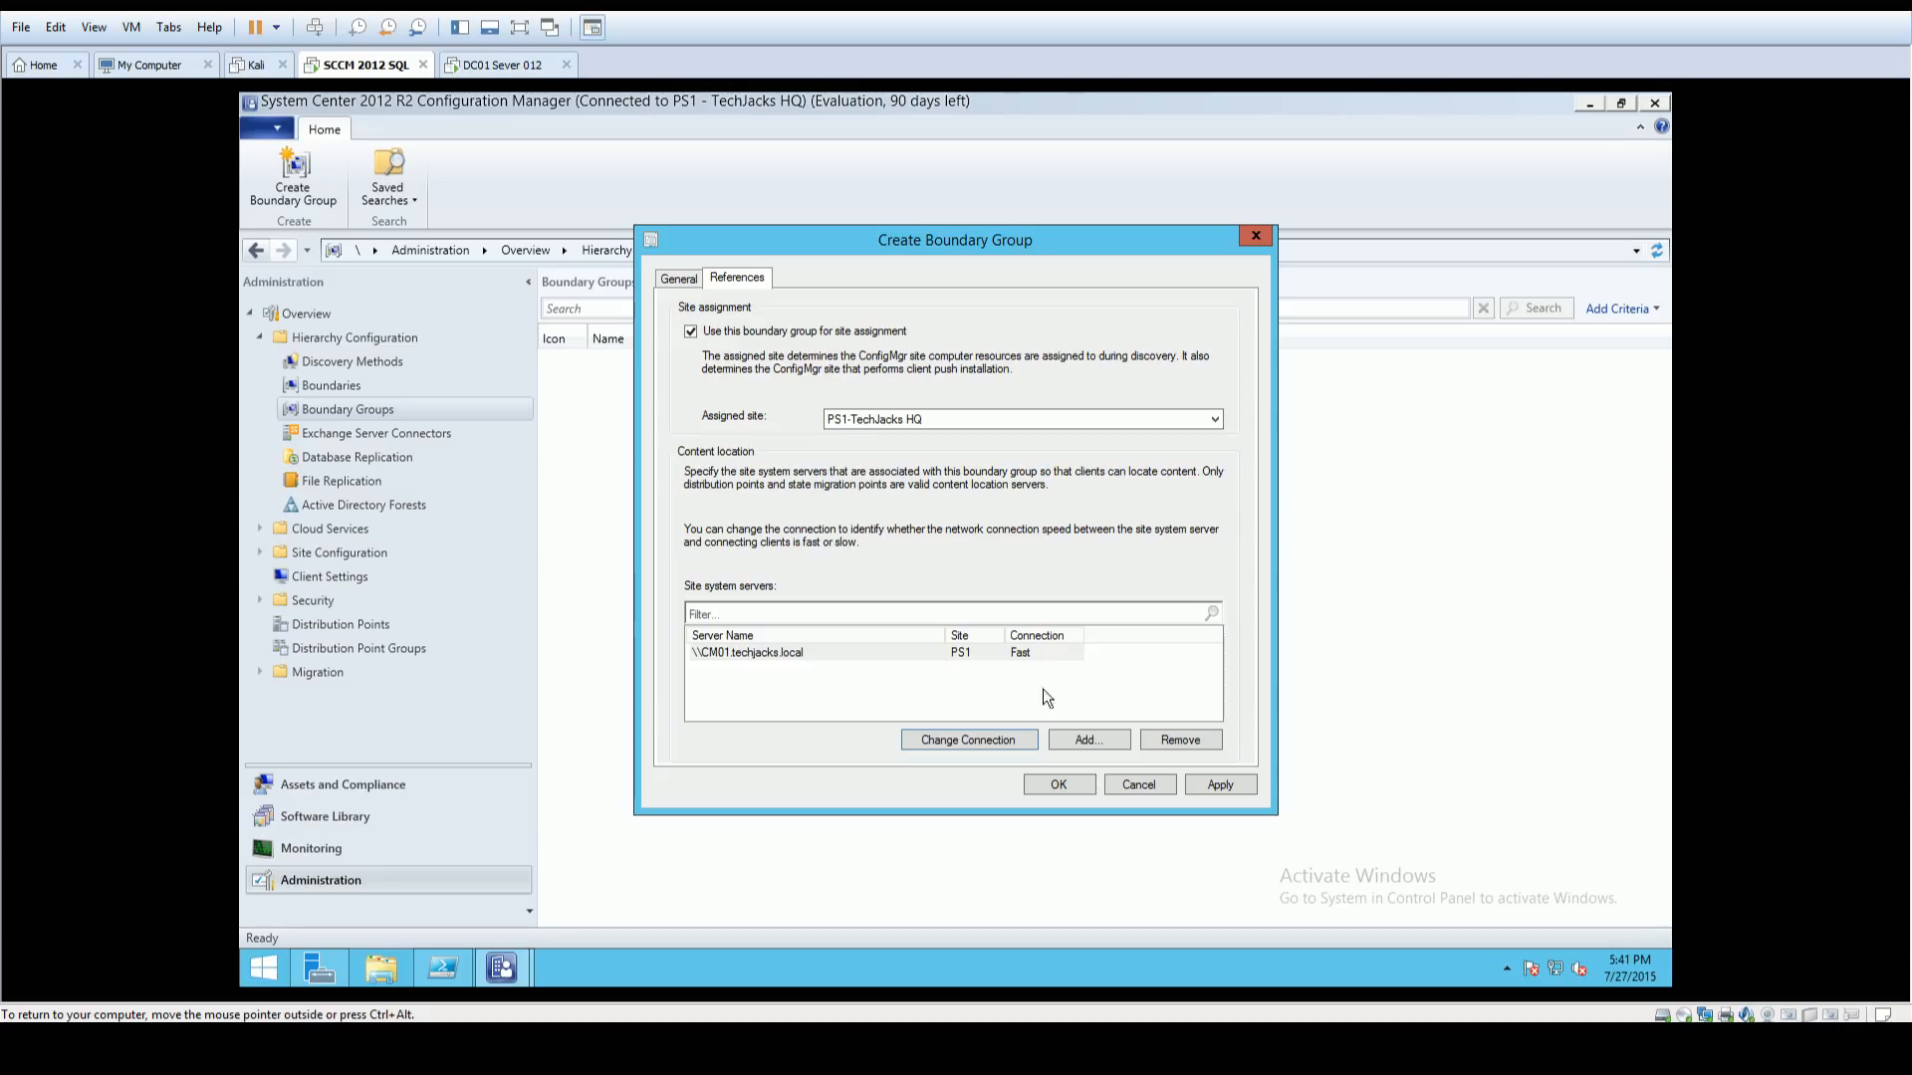
pyautogui.click(1058, 785)
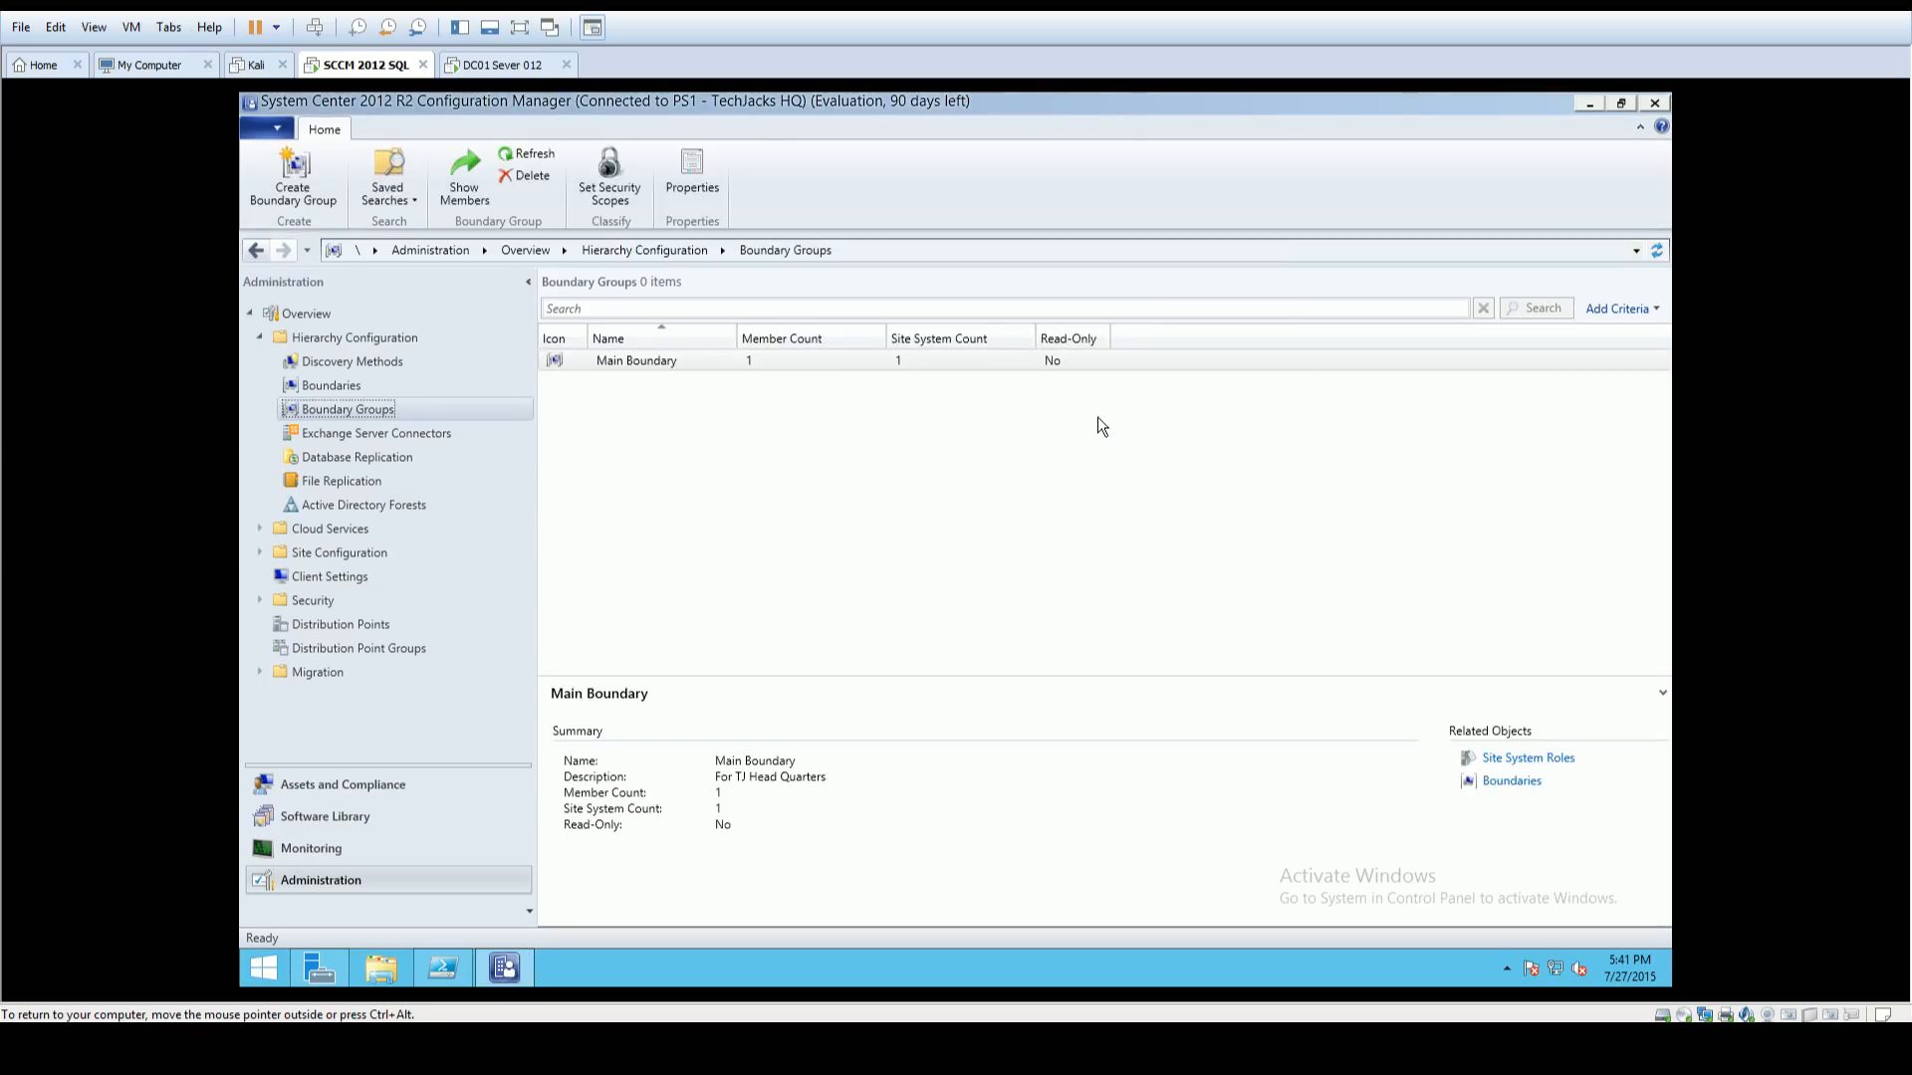
# Step: Review the Boundaries list and the Boundary Groups list in the hierarchy configuration
pyautogui.click(369, 386)
pyautogui.click(374, 409)
pyautogui.click(362, 390)
pyautogui.click(365, 406)
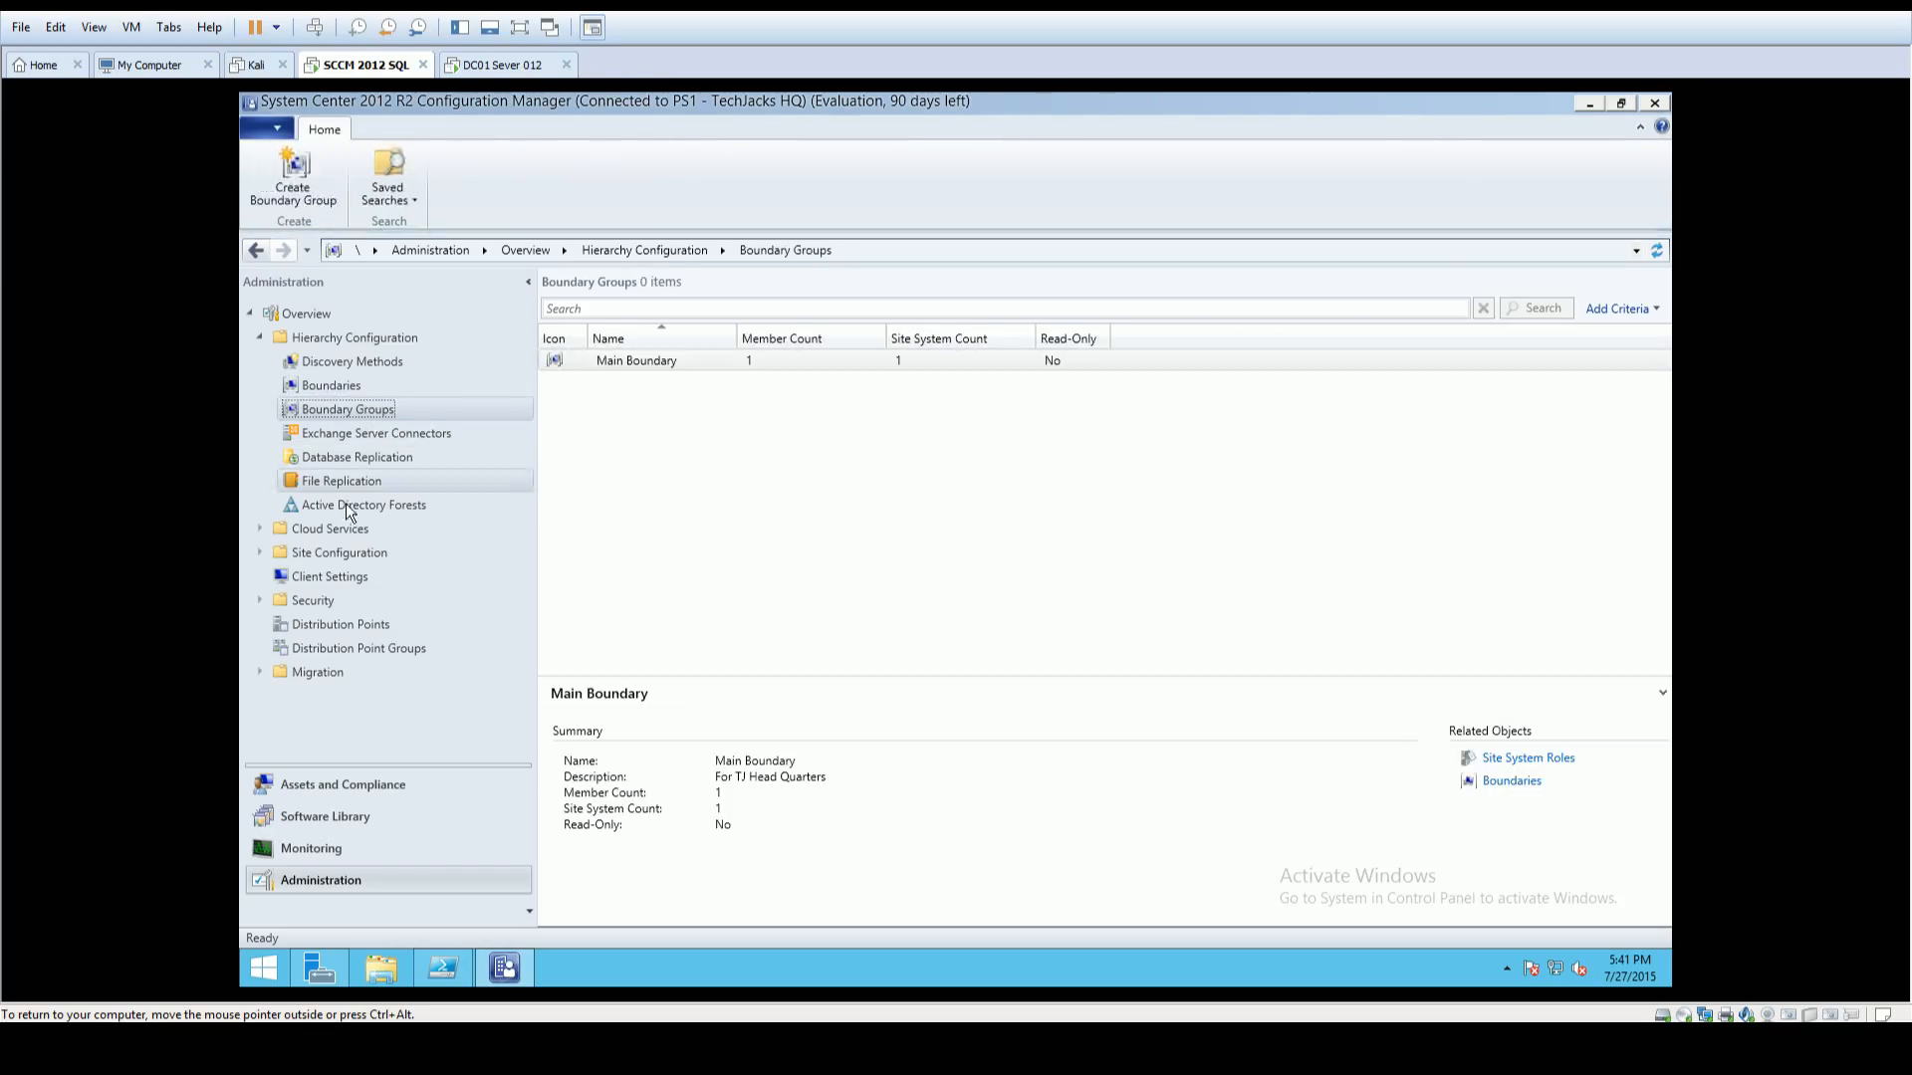
# Step: Start new custom client device settings named "Workstations"
pyautogui.click(327, 574)
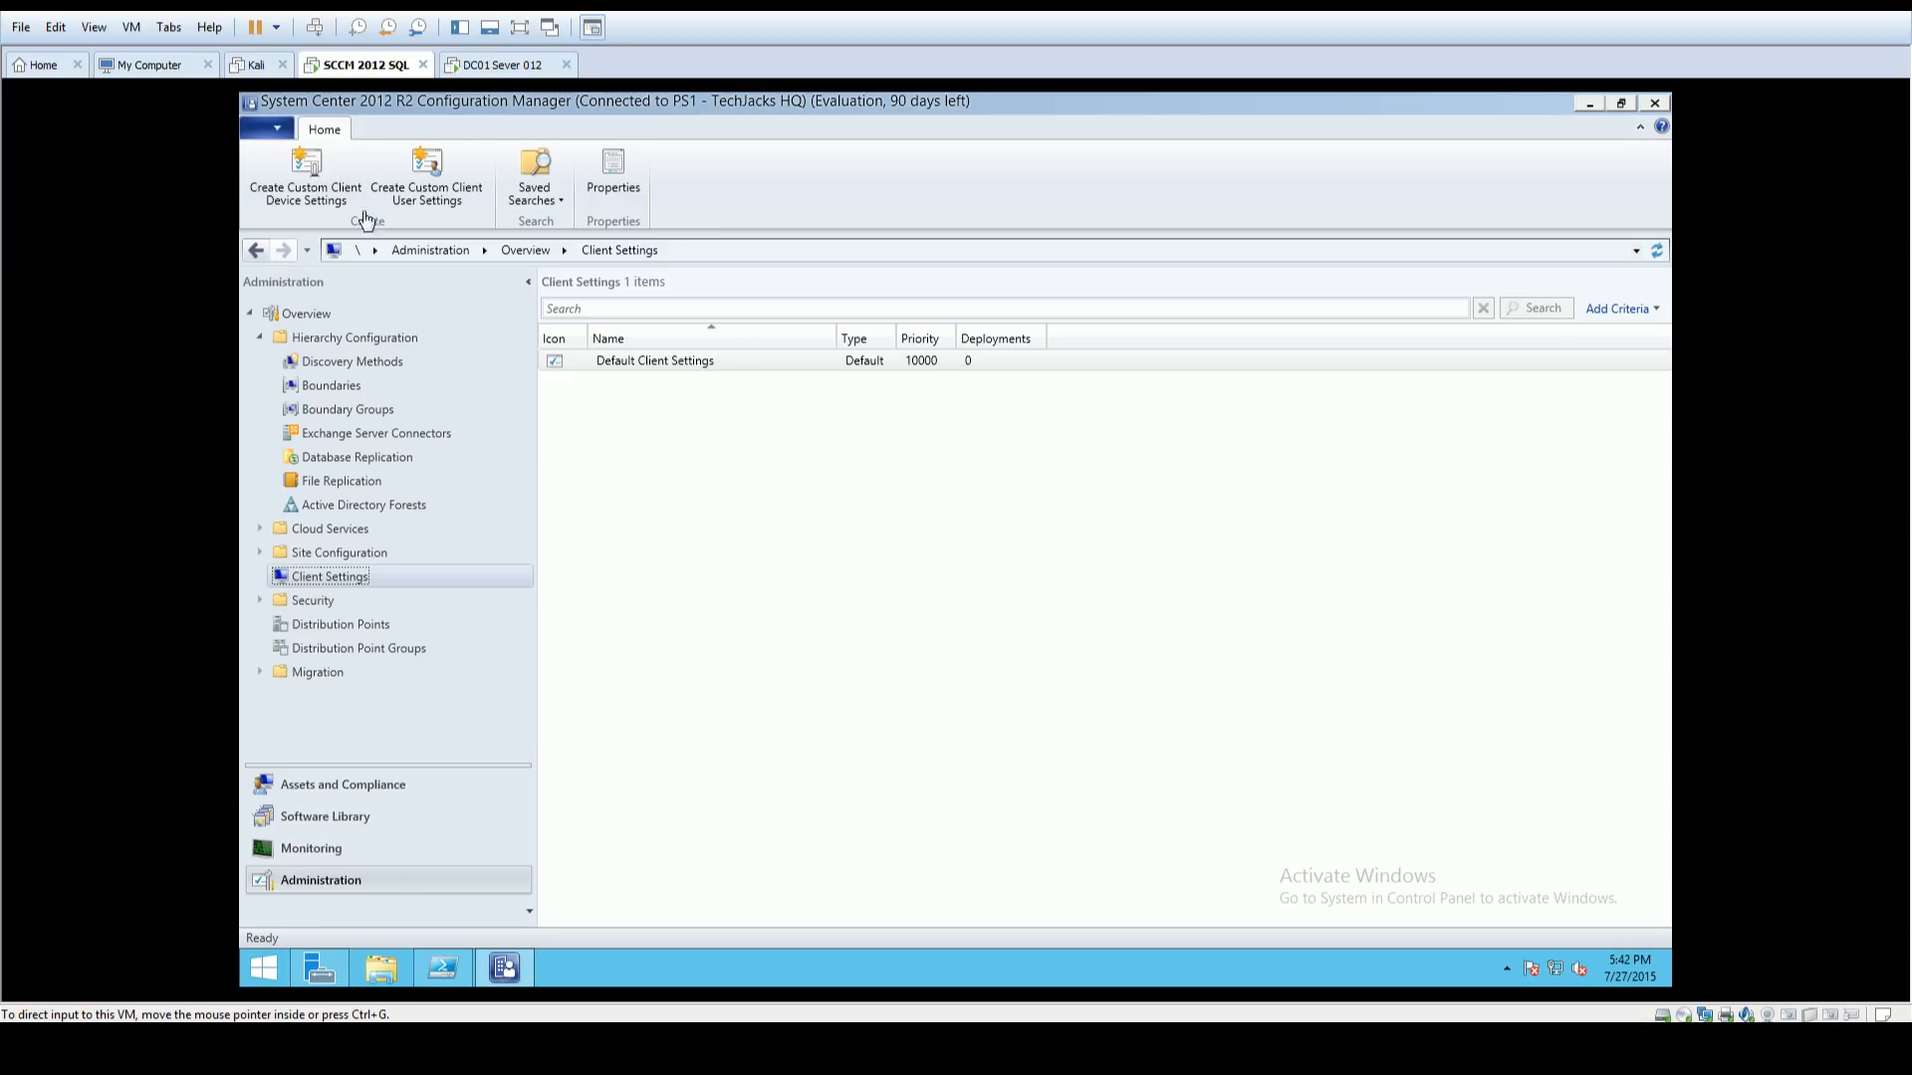
pyautogui.click(321, 195)
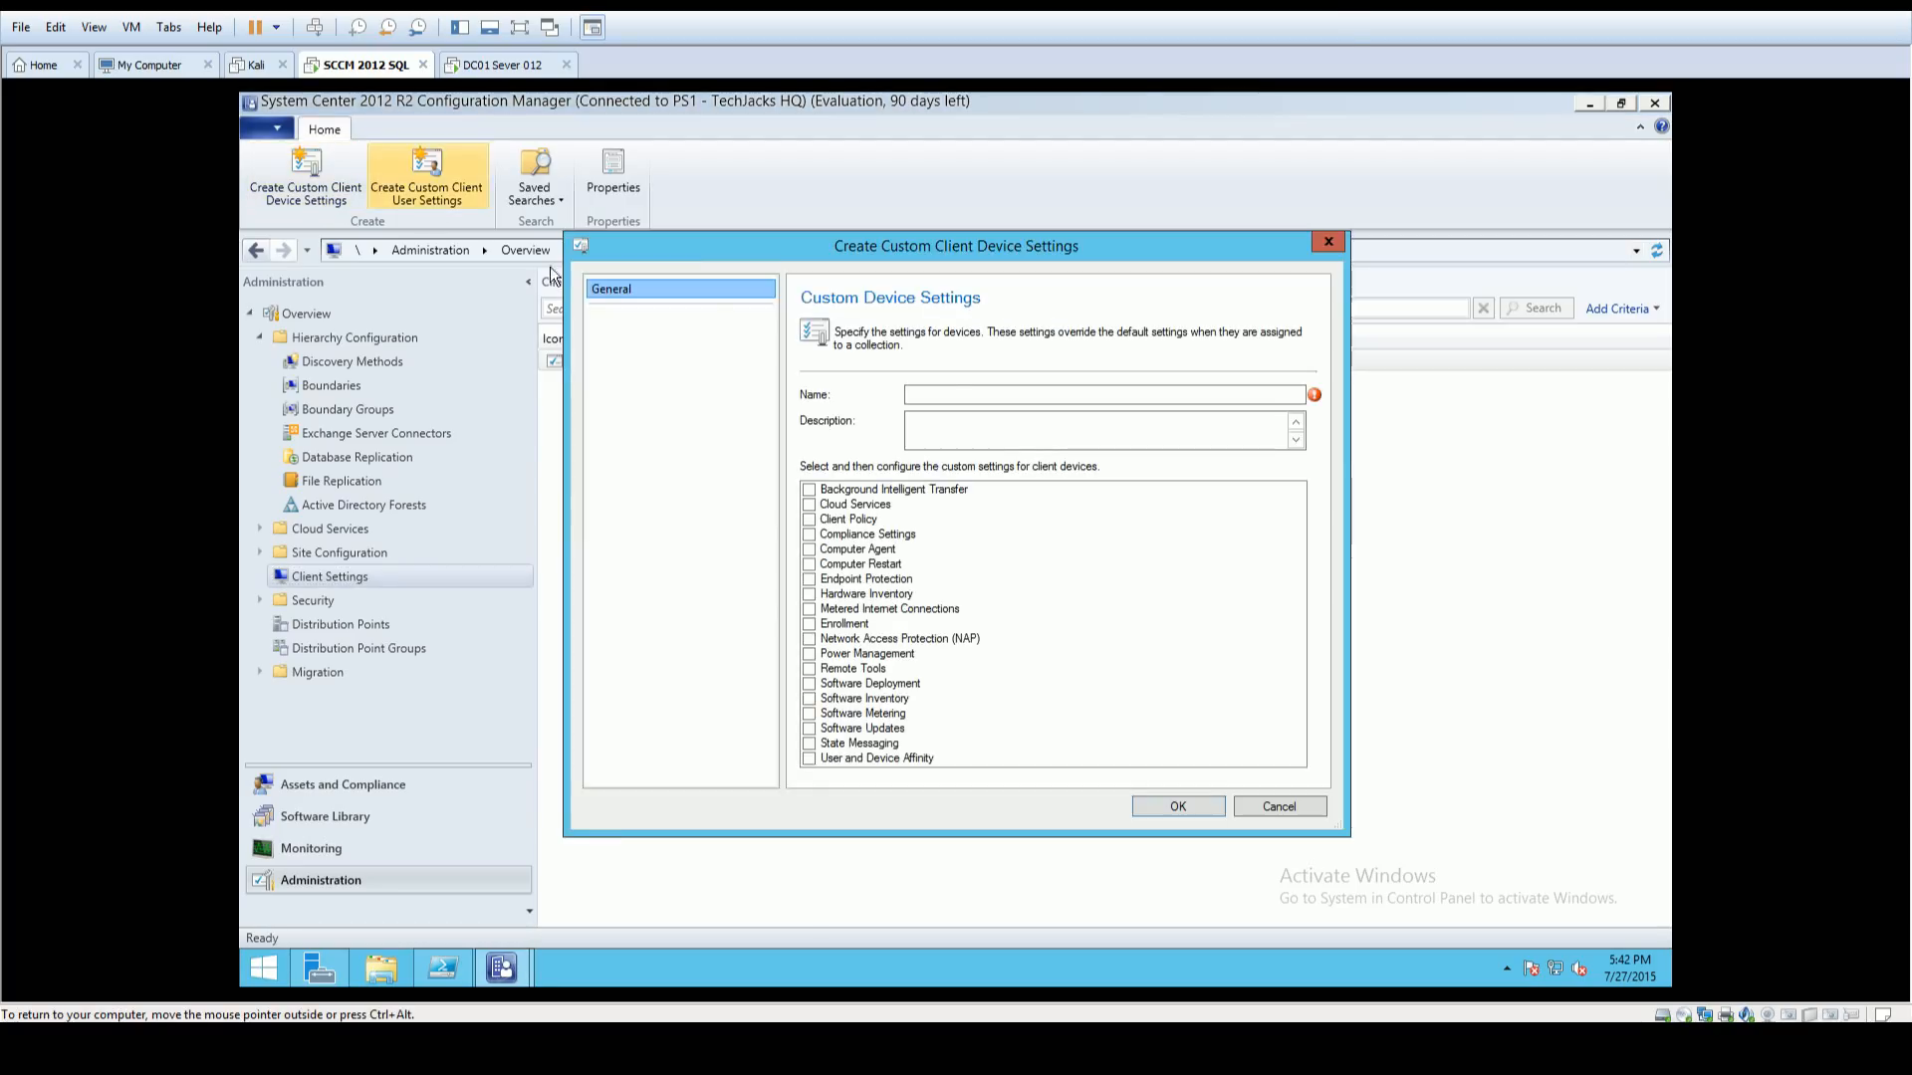
pyautogui.write('W')
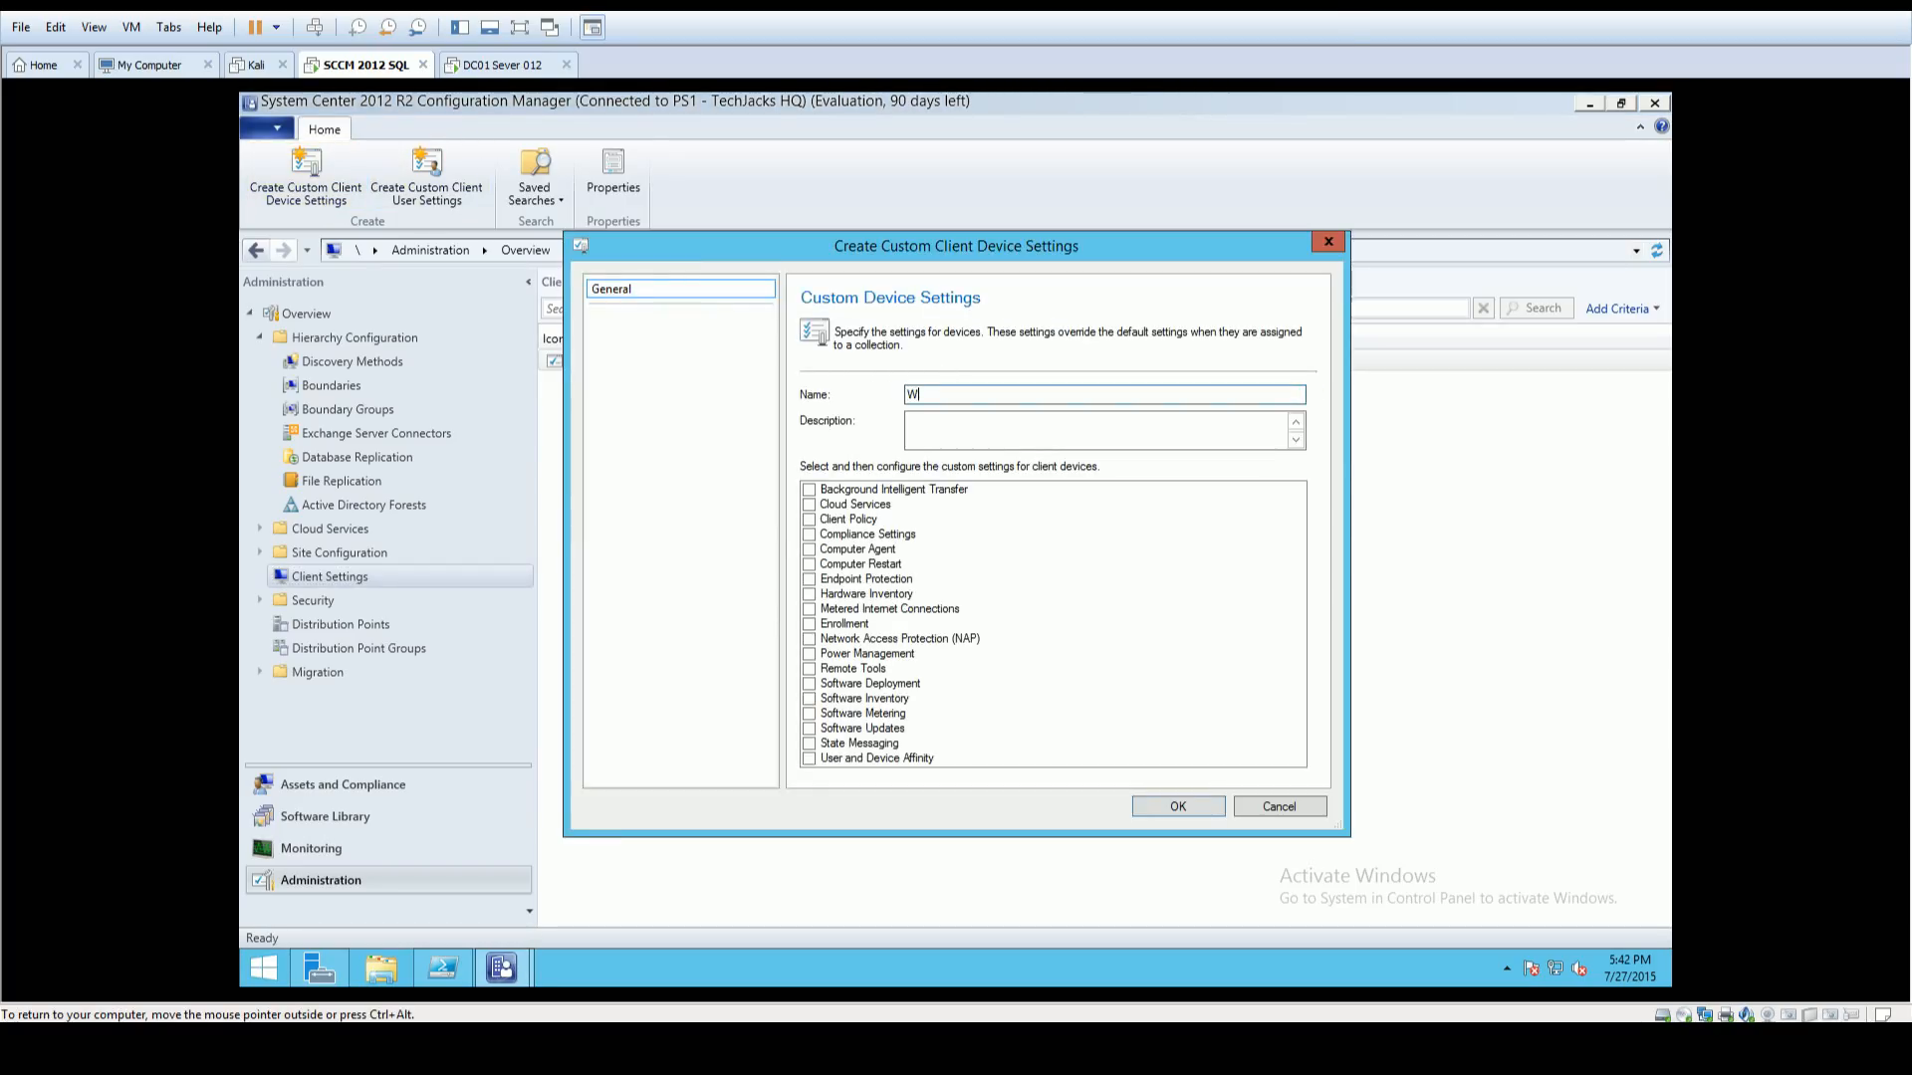
pyautogui.write('orkstations')
pyautogui.moveTo(1216, 235); pyautogui.dragTo(1663, 192)
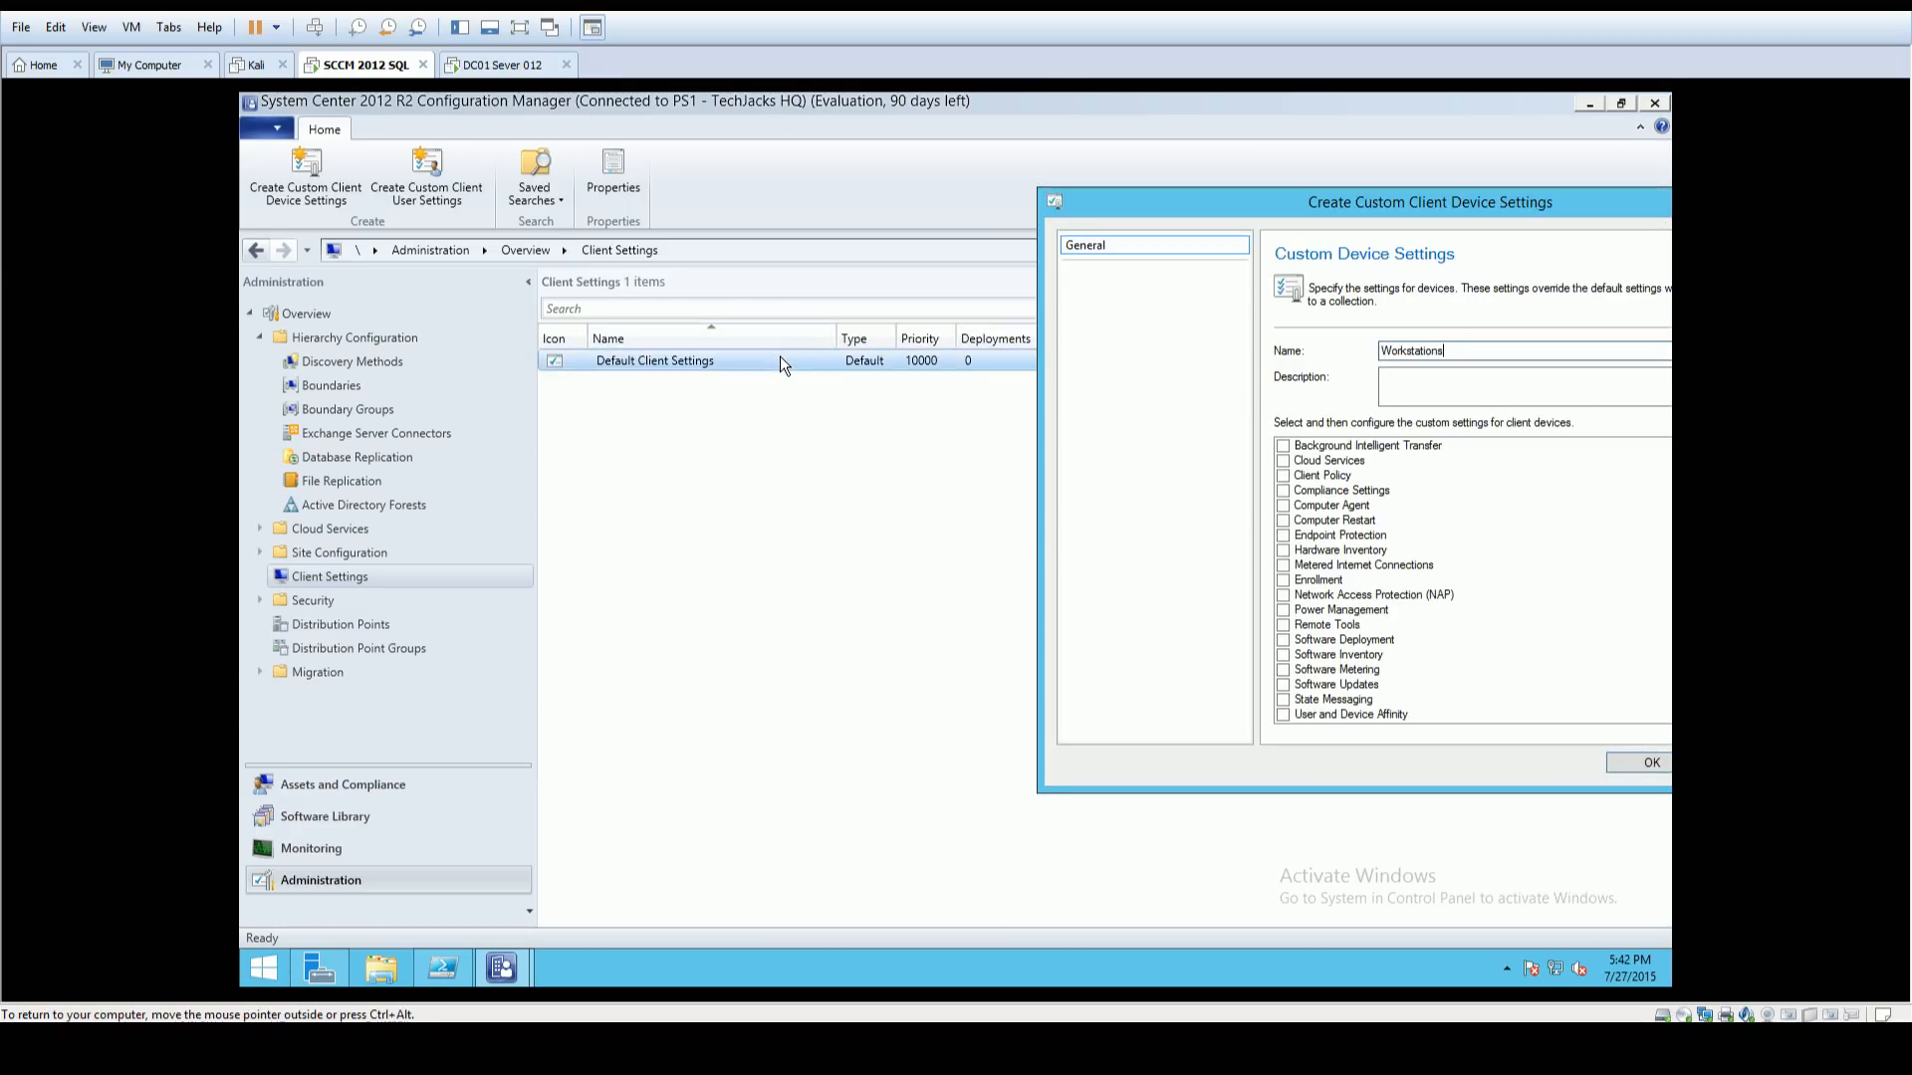
pyautogui.moveTo(1330, 201); pyautogui.dragTo(800, 249)
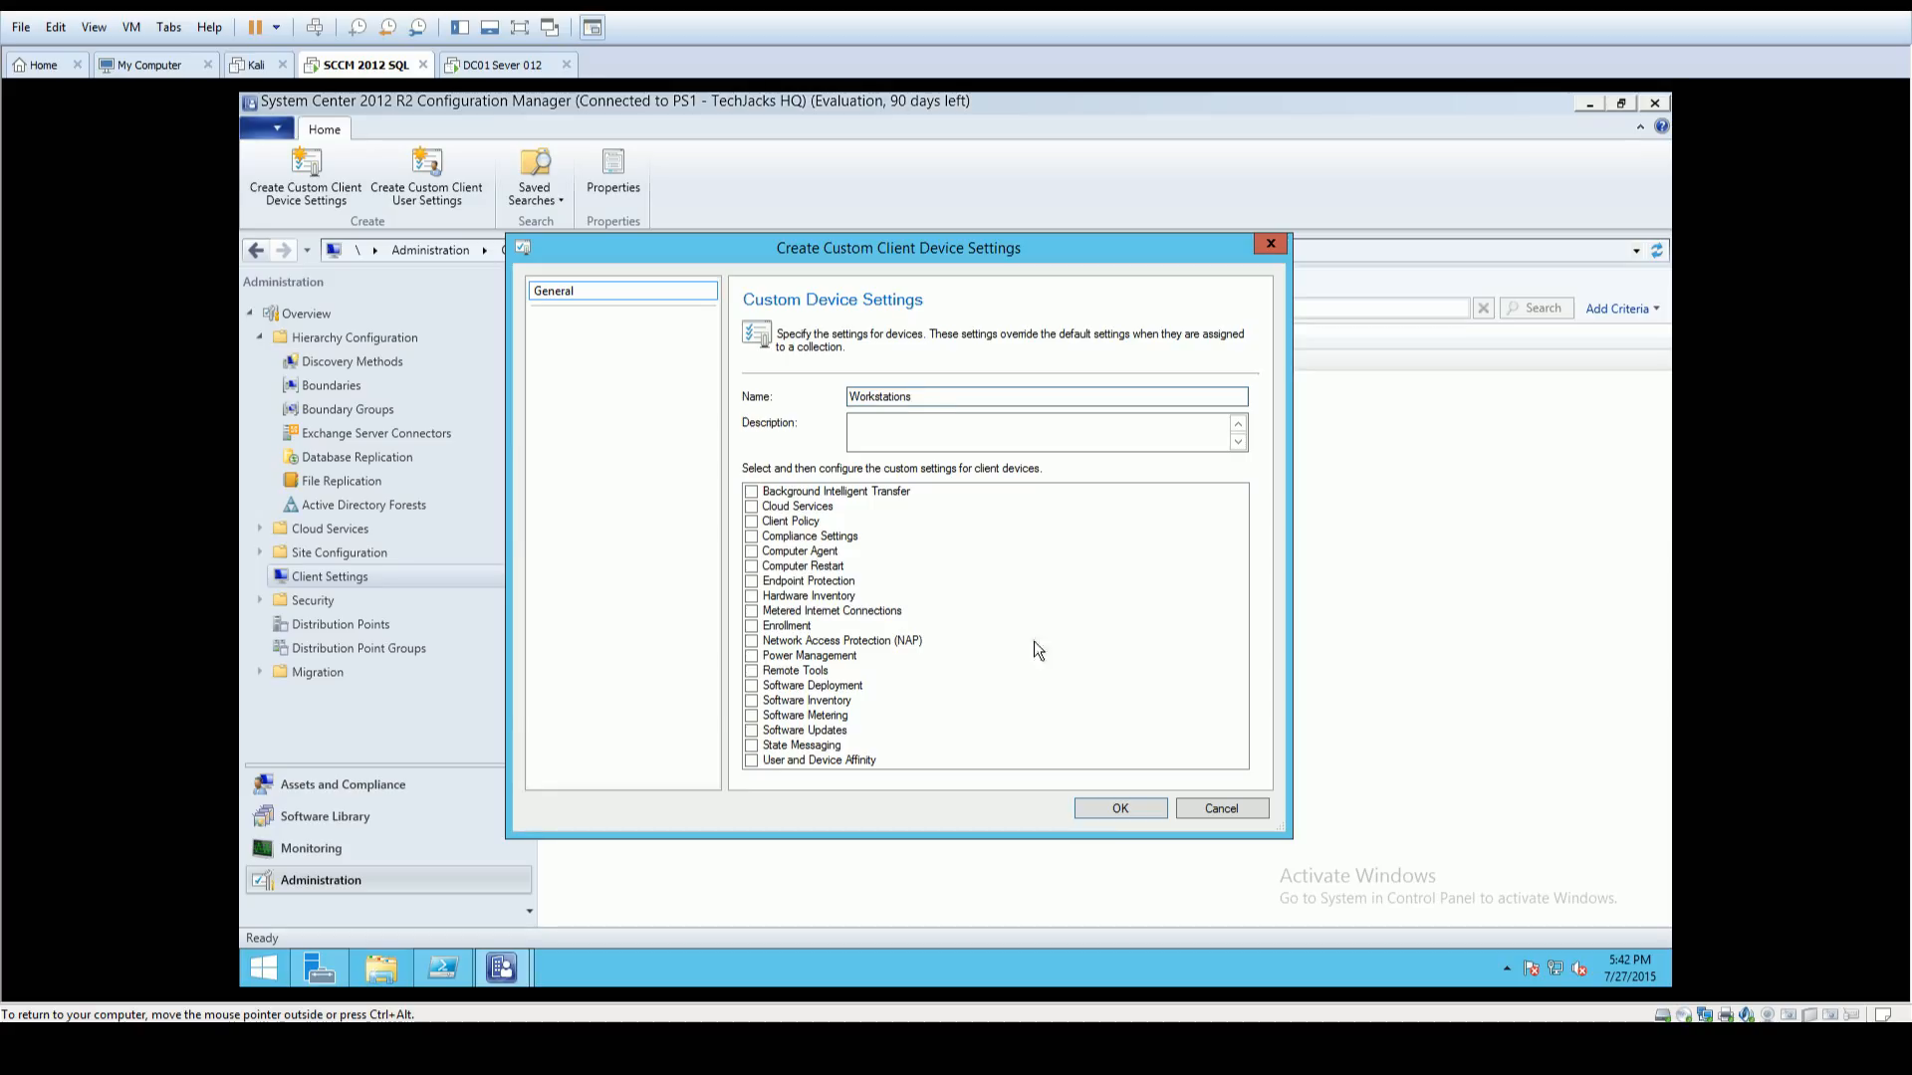
# Step: Include Metered Internet Connections, Power Management, Remote Tools, Software Inventory, Software Metering, and User and Device Affinity, and create the Workstations settings
pyautogui.click(752, 611)
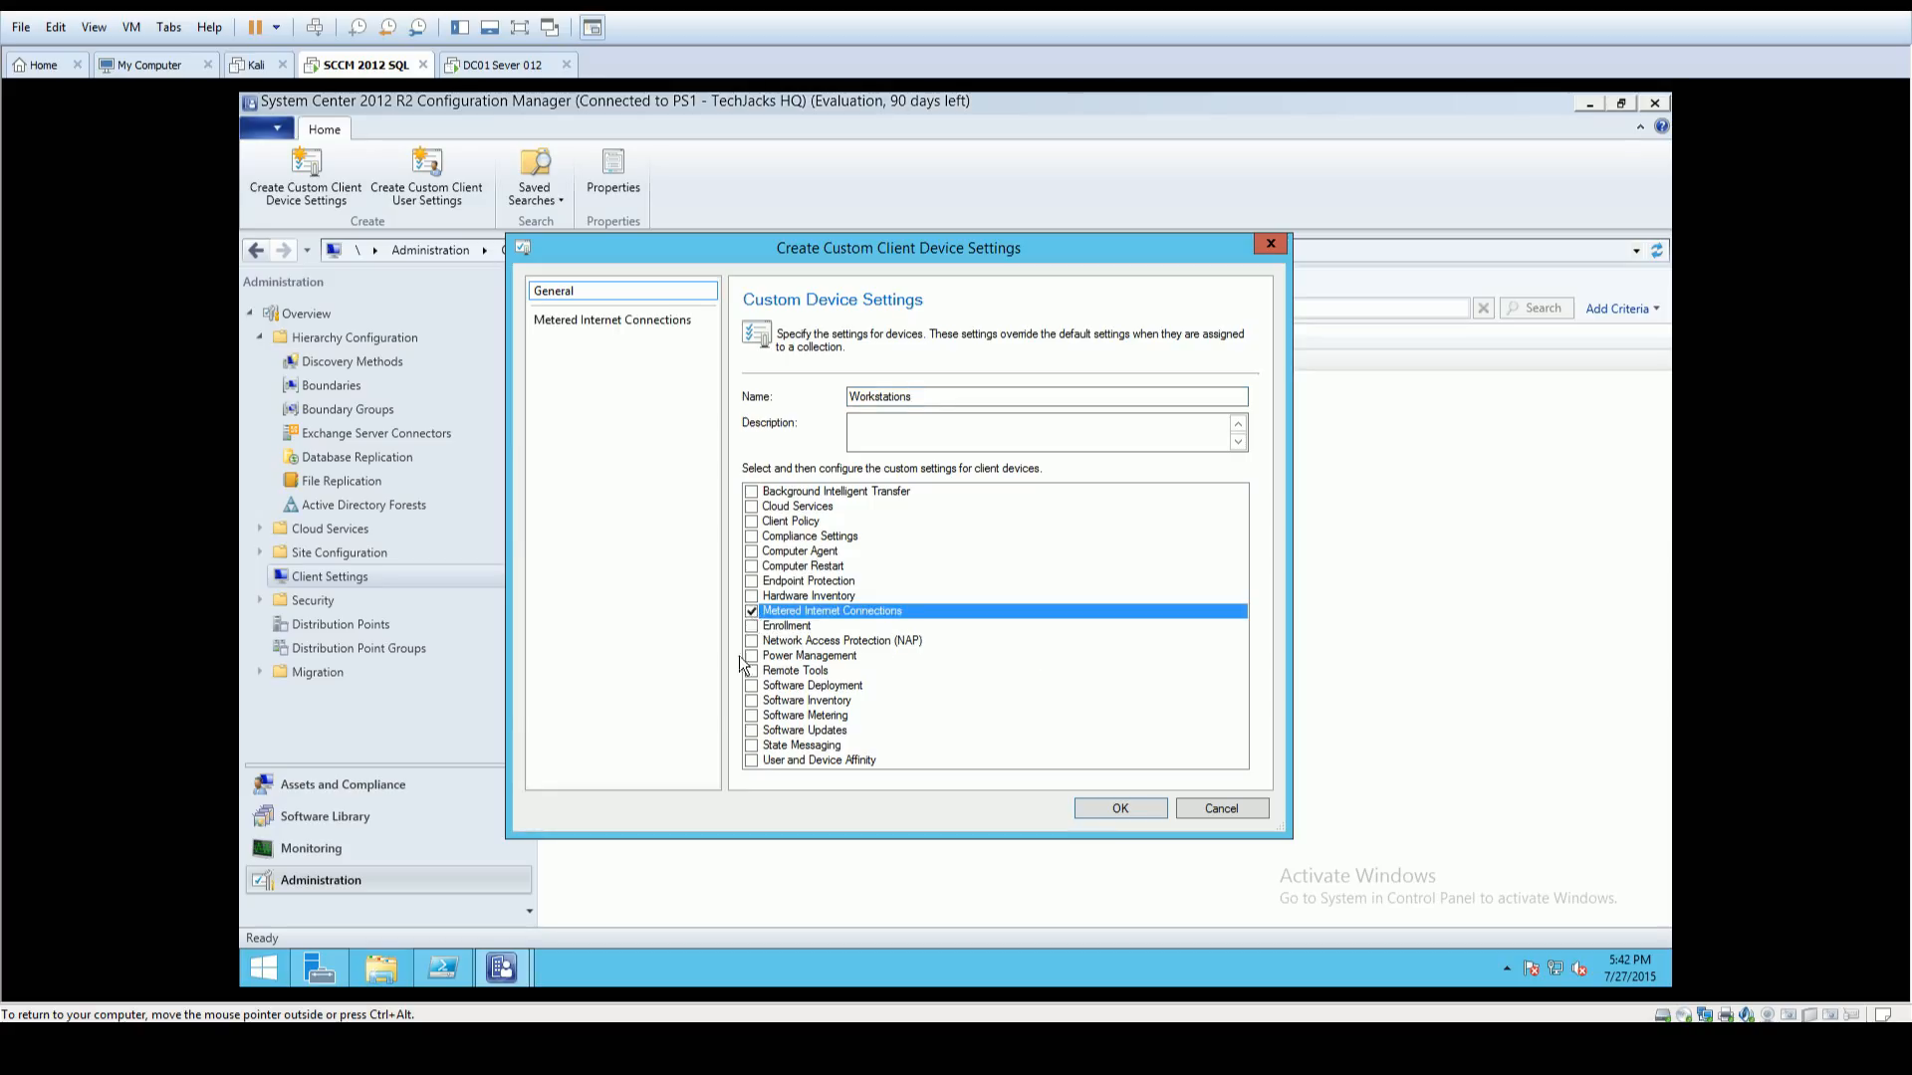
pyautogui.click(752, 656)
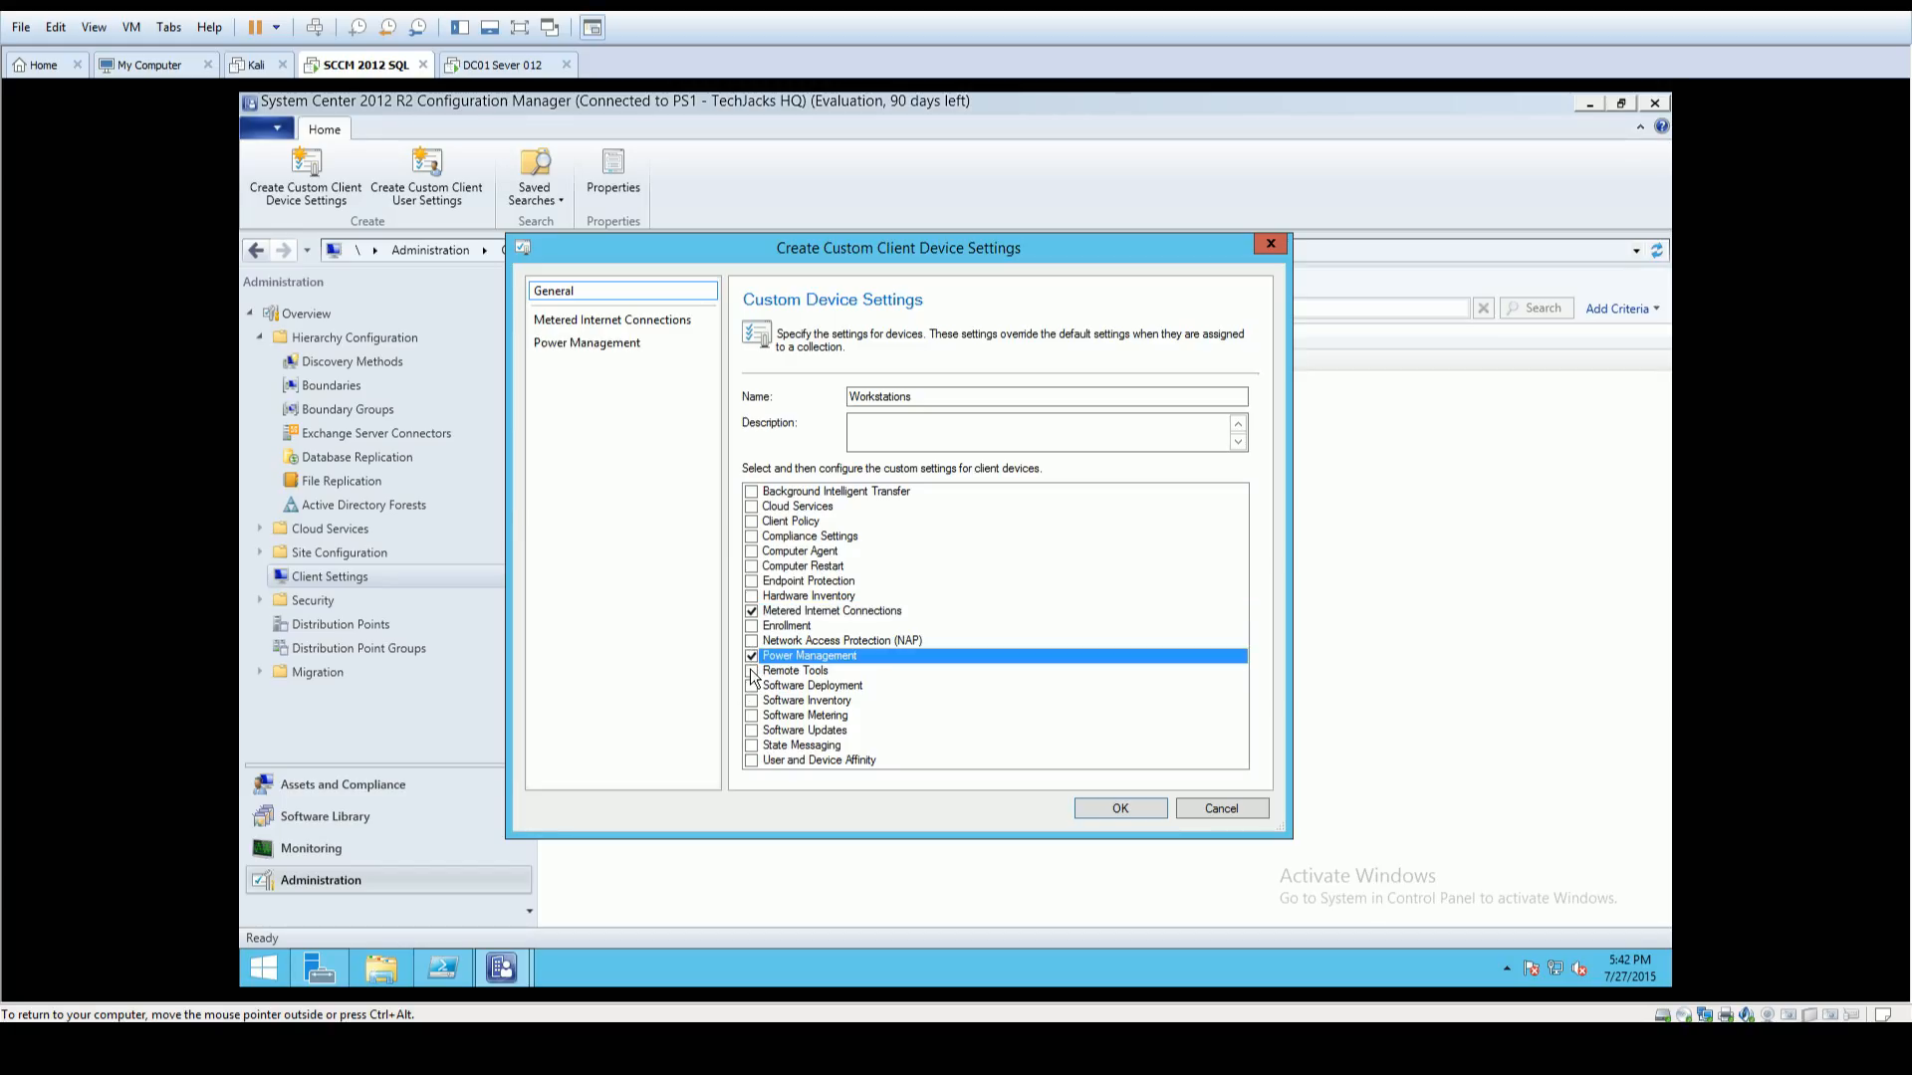
pyautogui.click(752, 672)
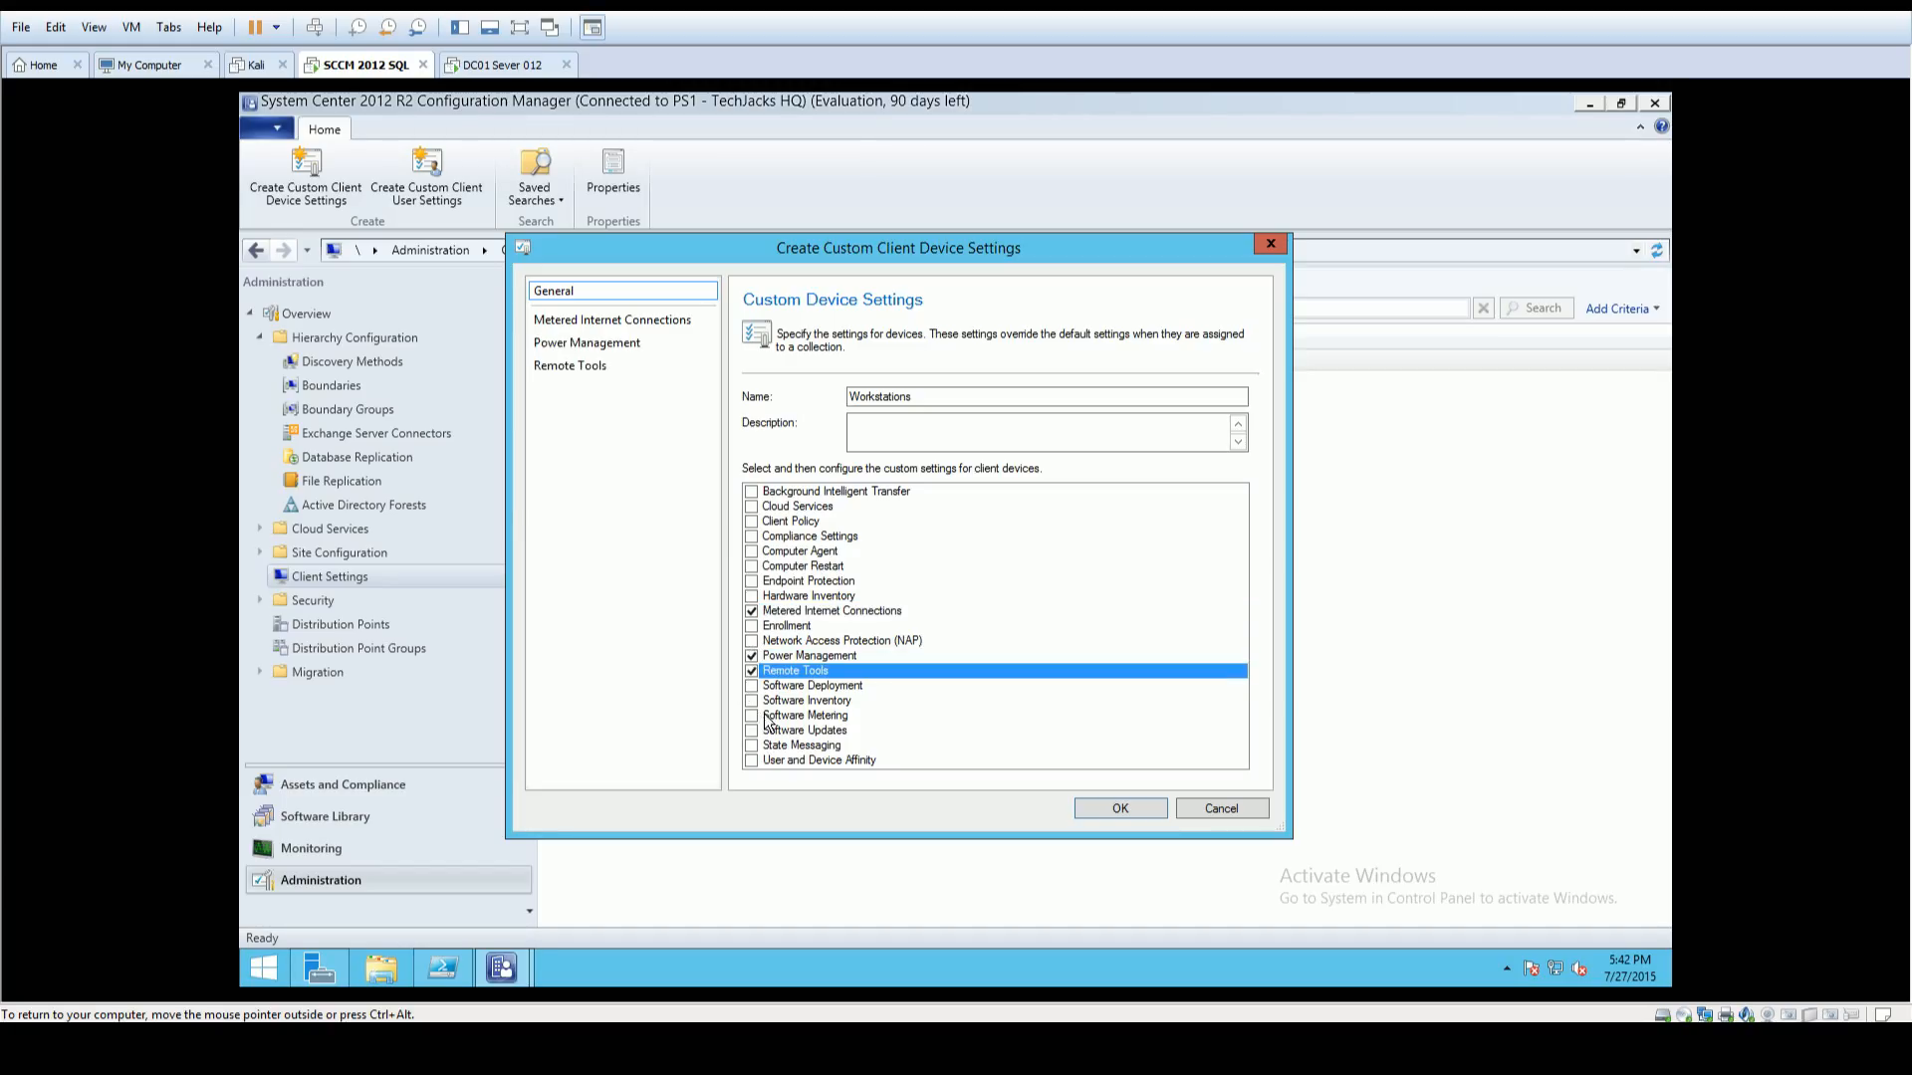
pyautogui.click(753, 716)
pyautogui.click(754, 701)
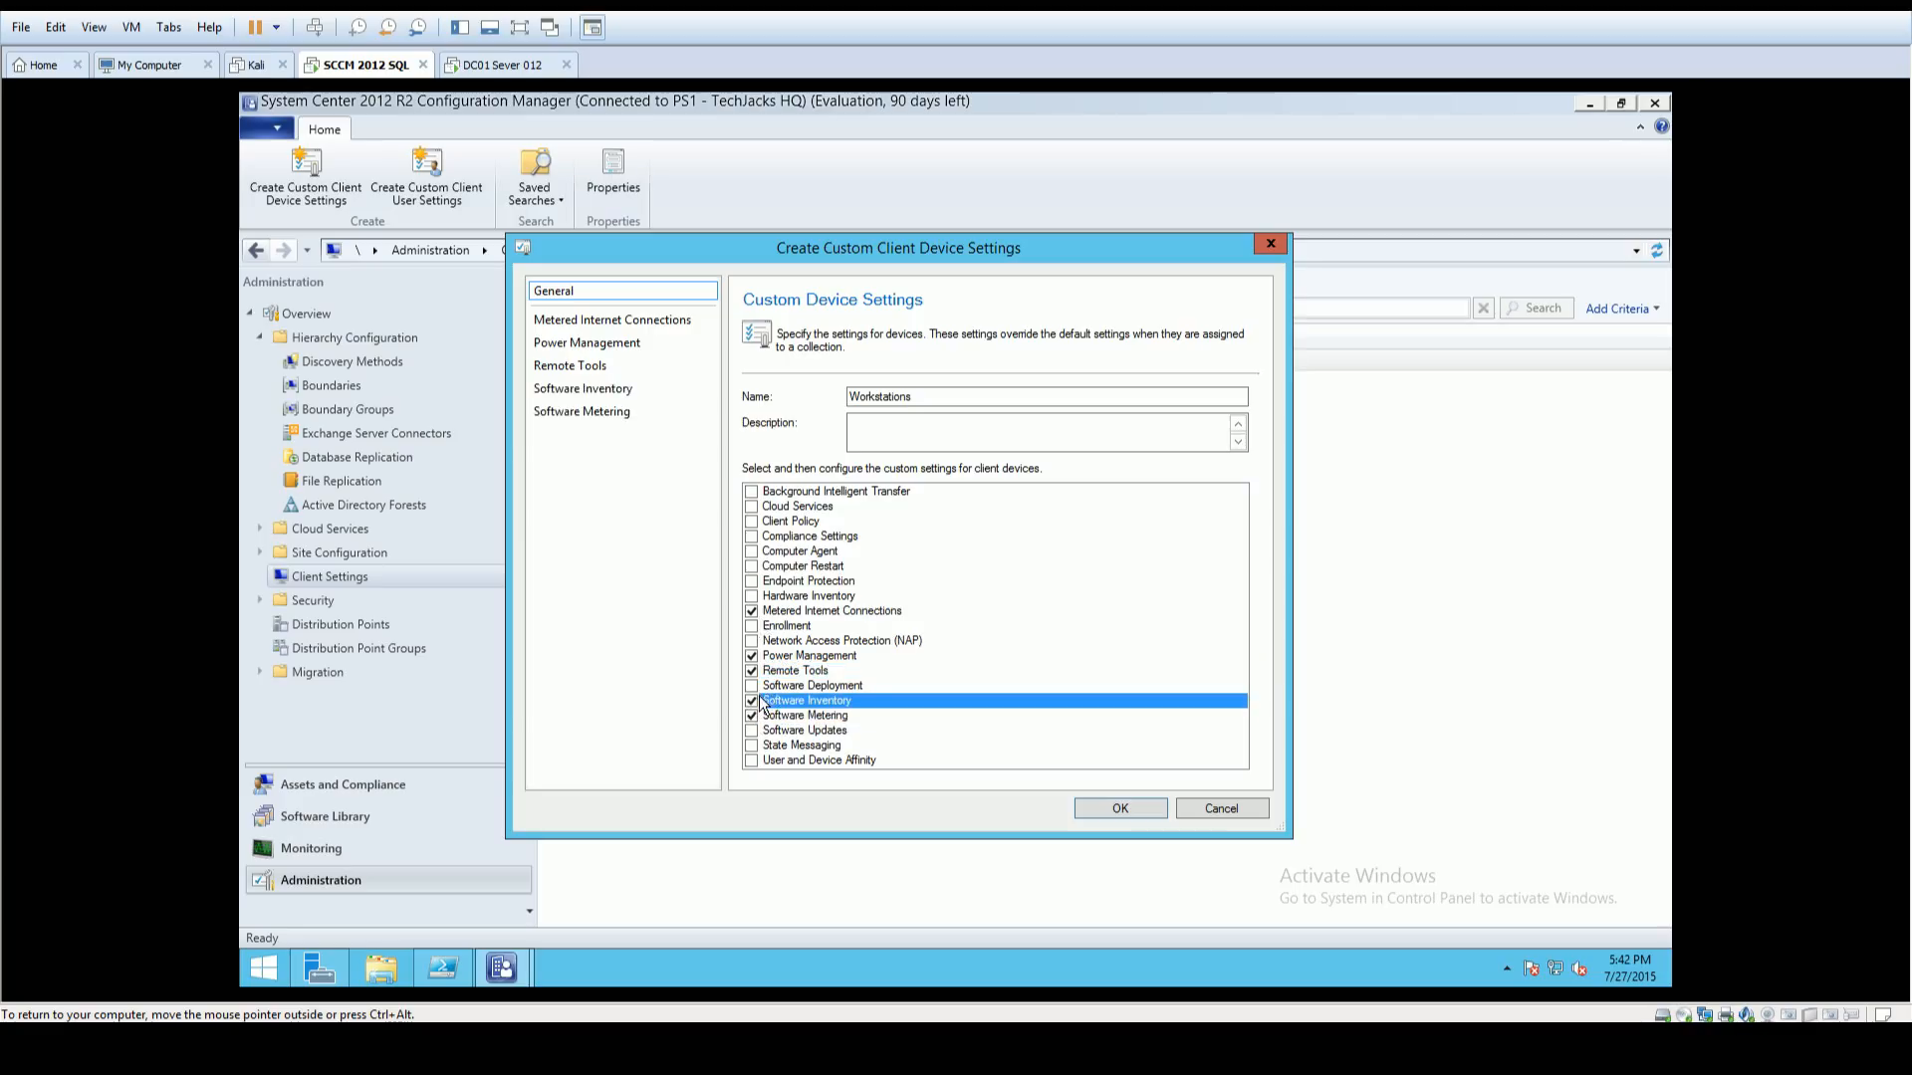
pyautogui.click(751, 761)
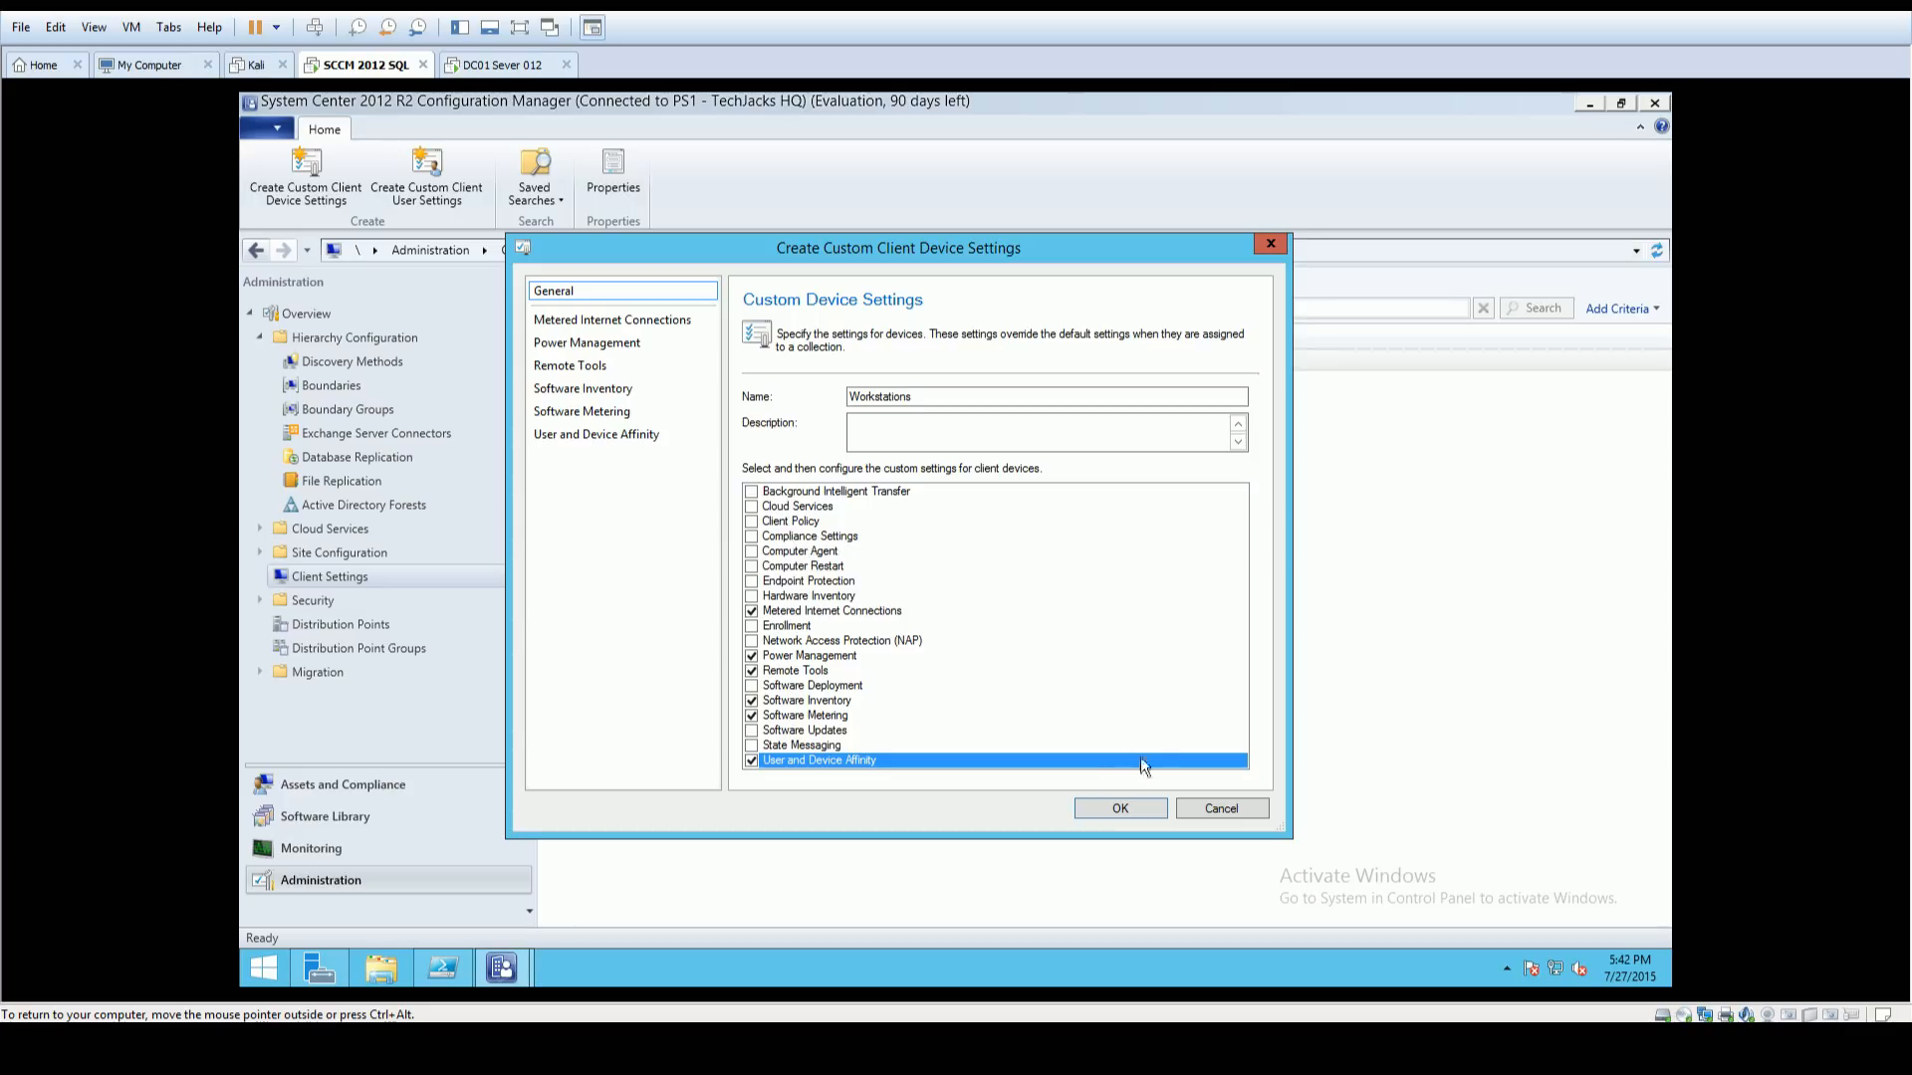
pyautogui.click(1120, 807)
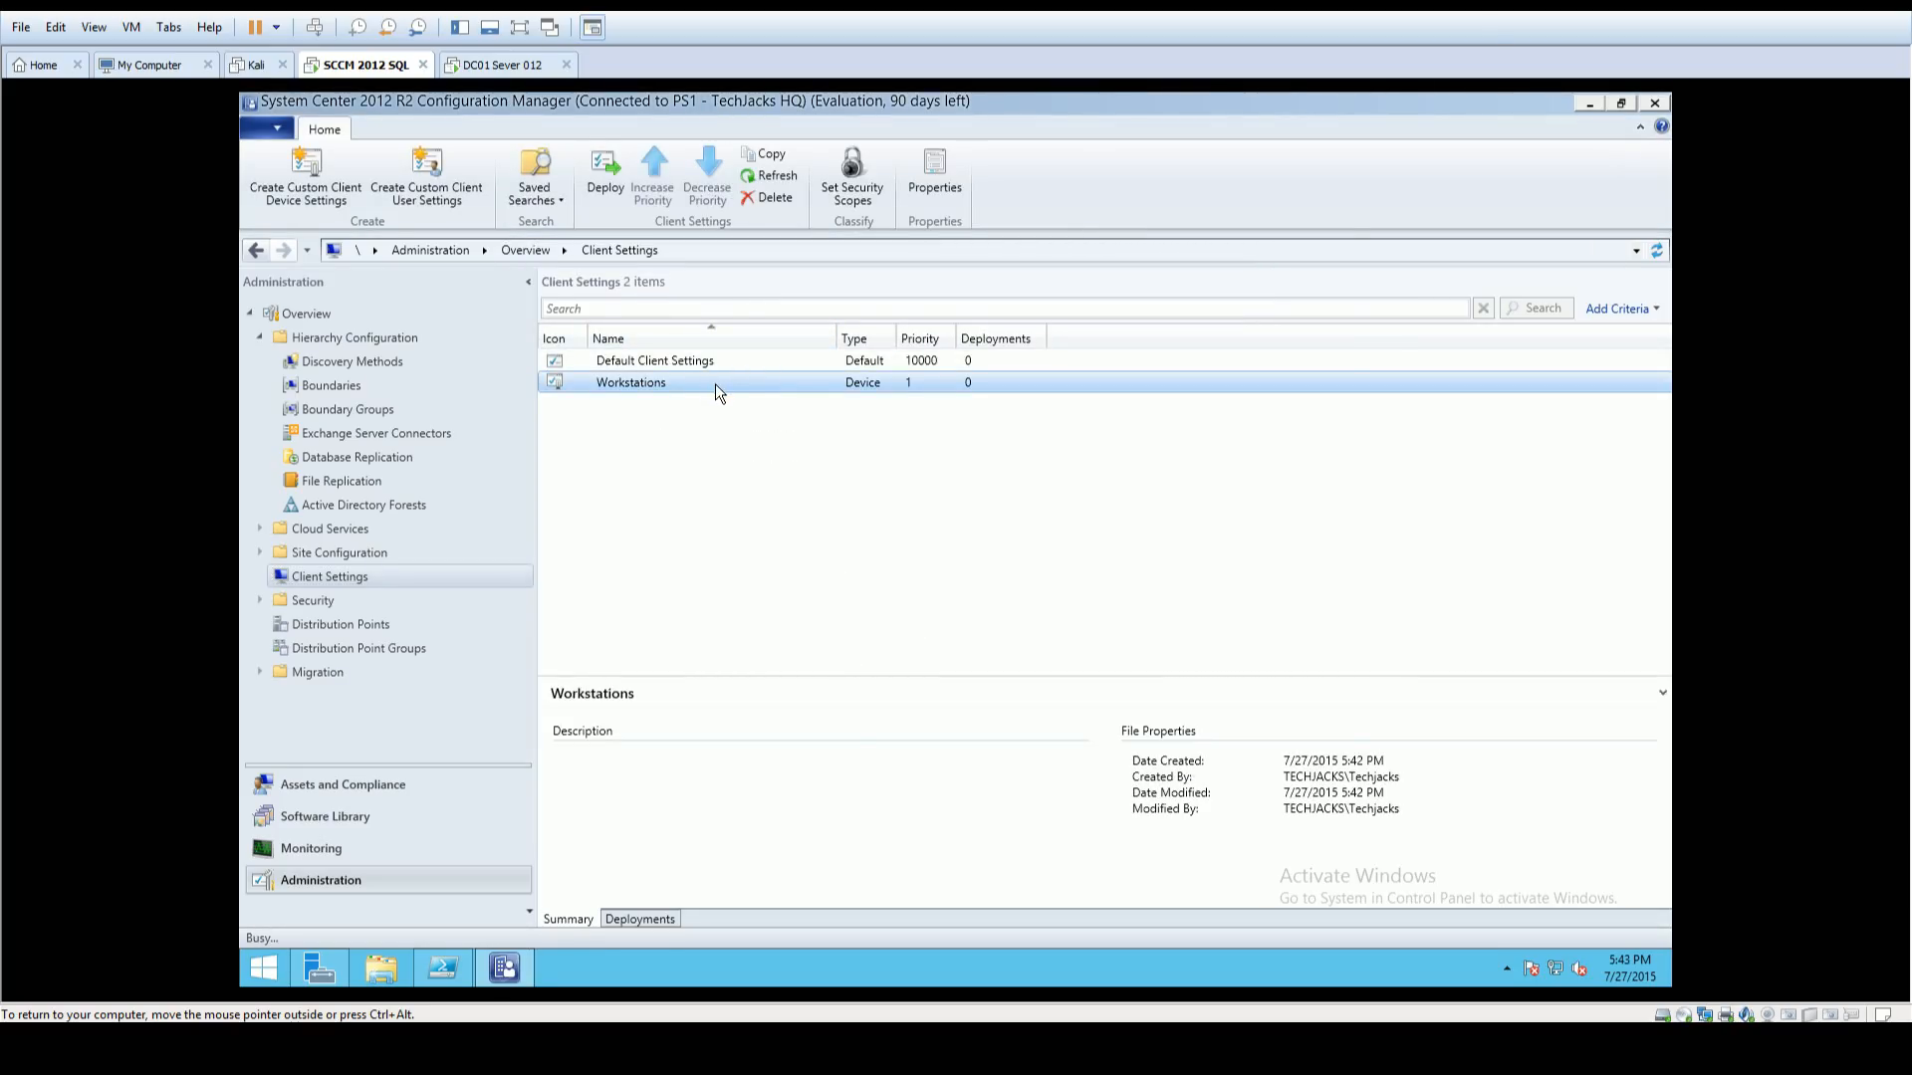
# Step: In the Workstations settings, set client communication on metered Internet connections to Limit and review the Power Management options
pyautogui.doubleClick(715, 384)
pyautogui.click(659, 319)
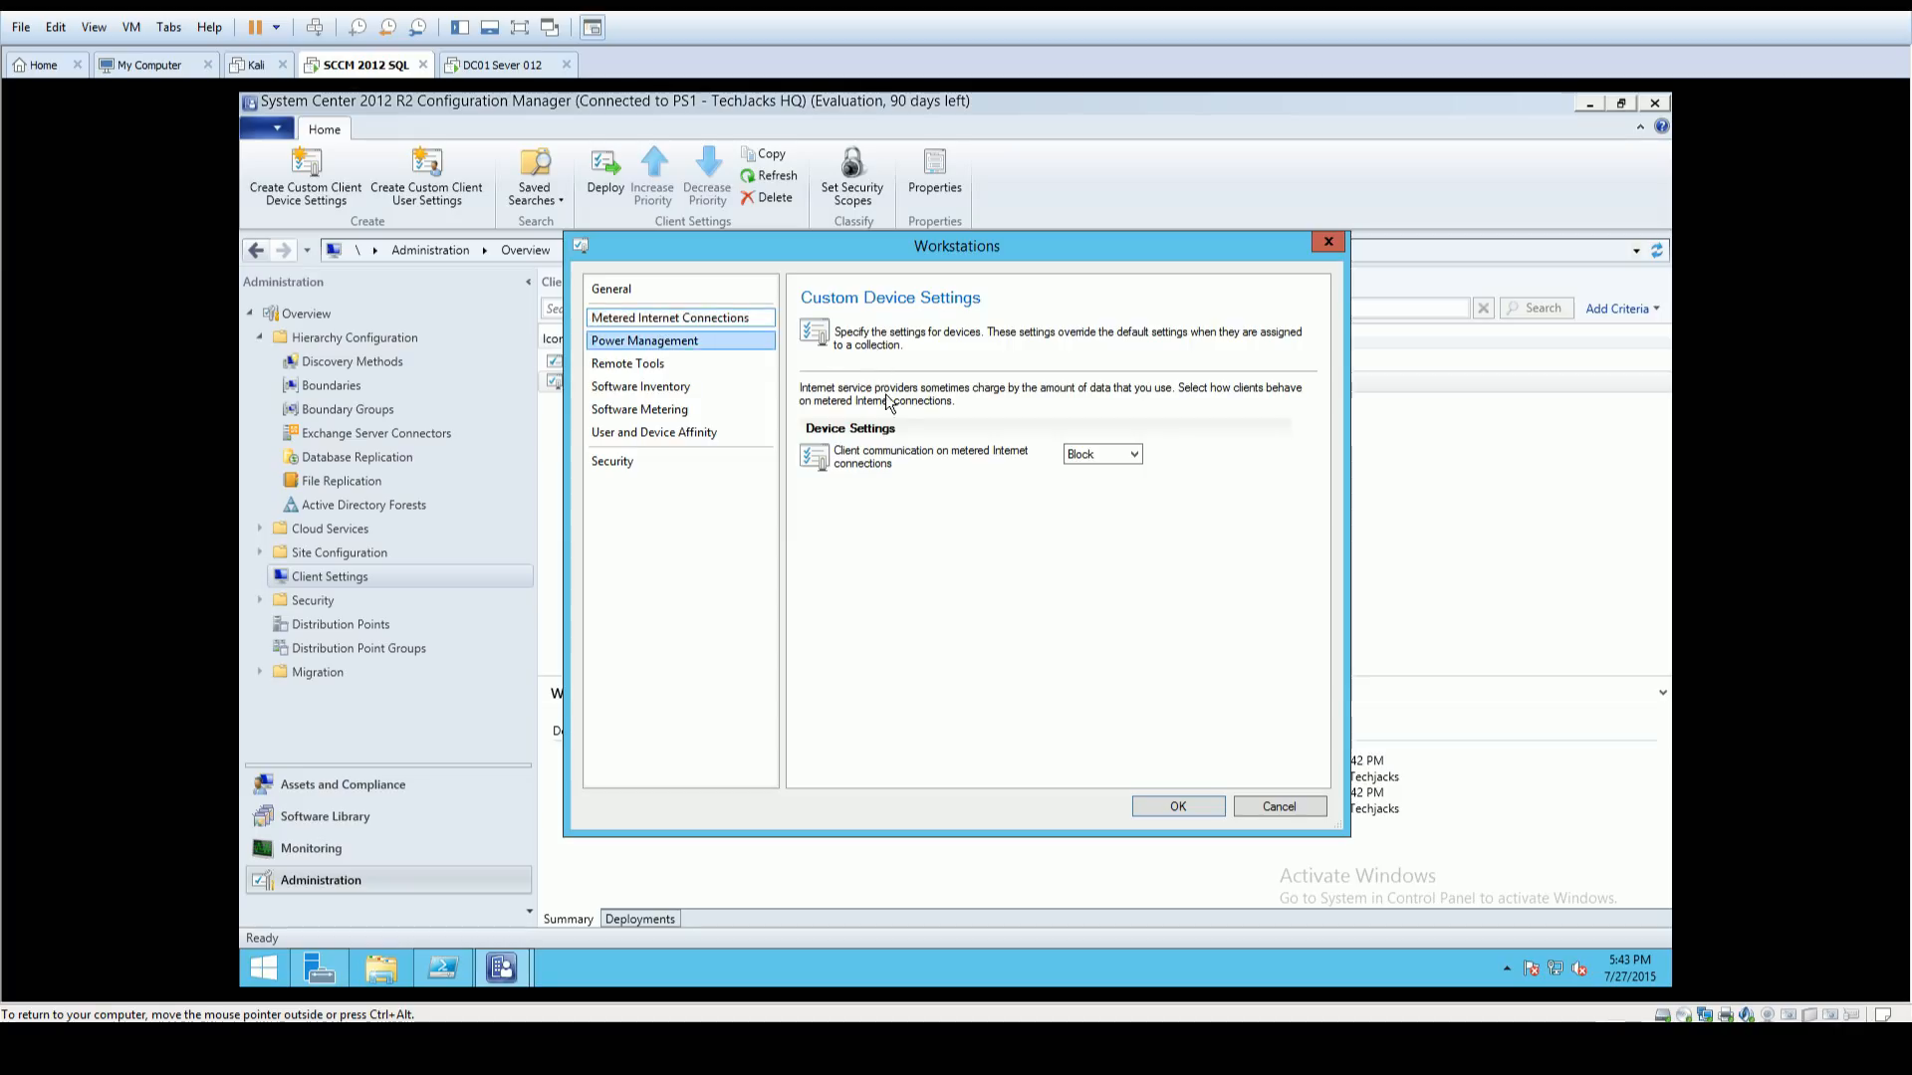
pyautogui.click(1105, 454)
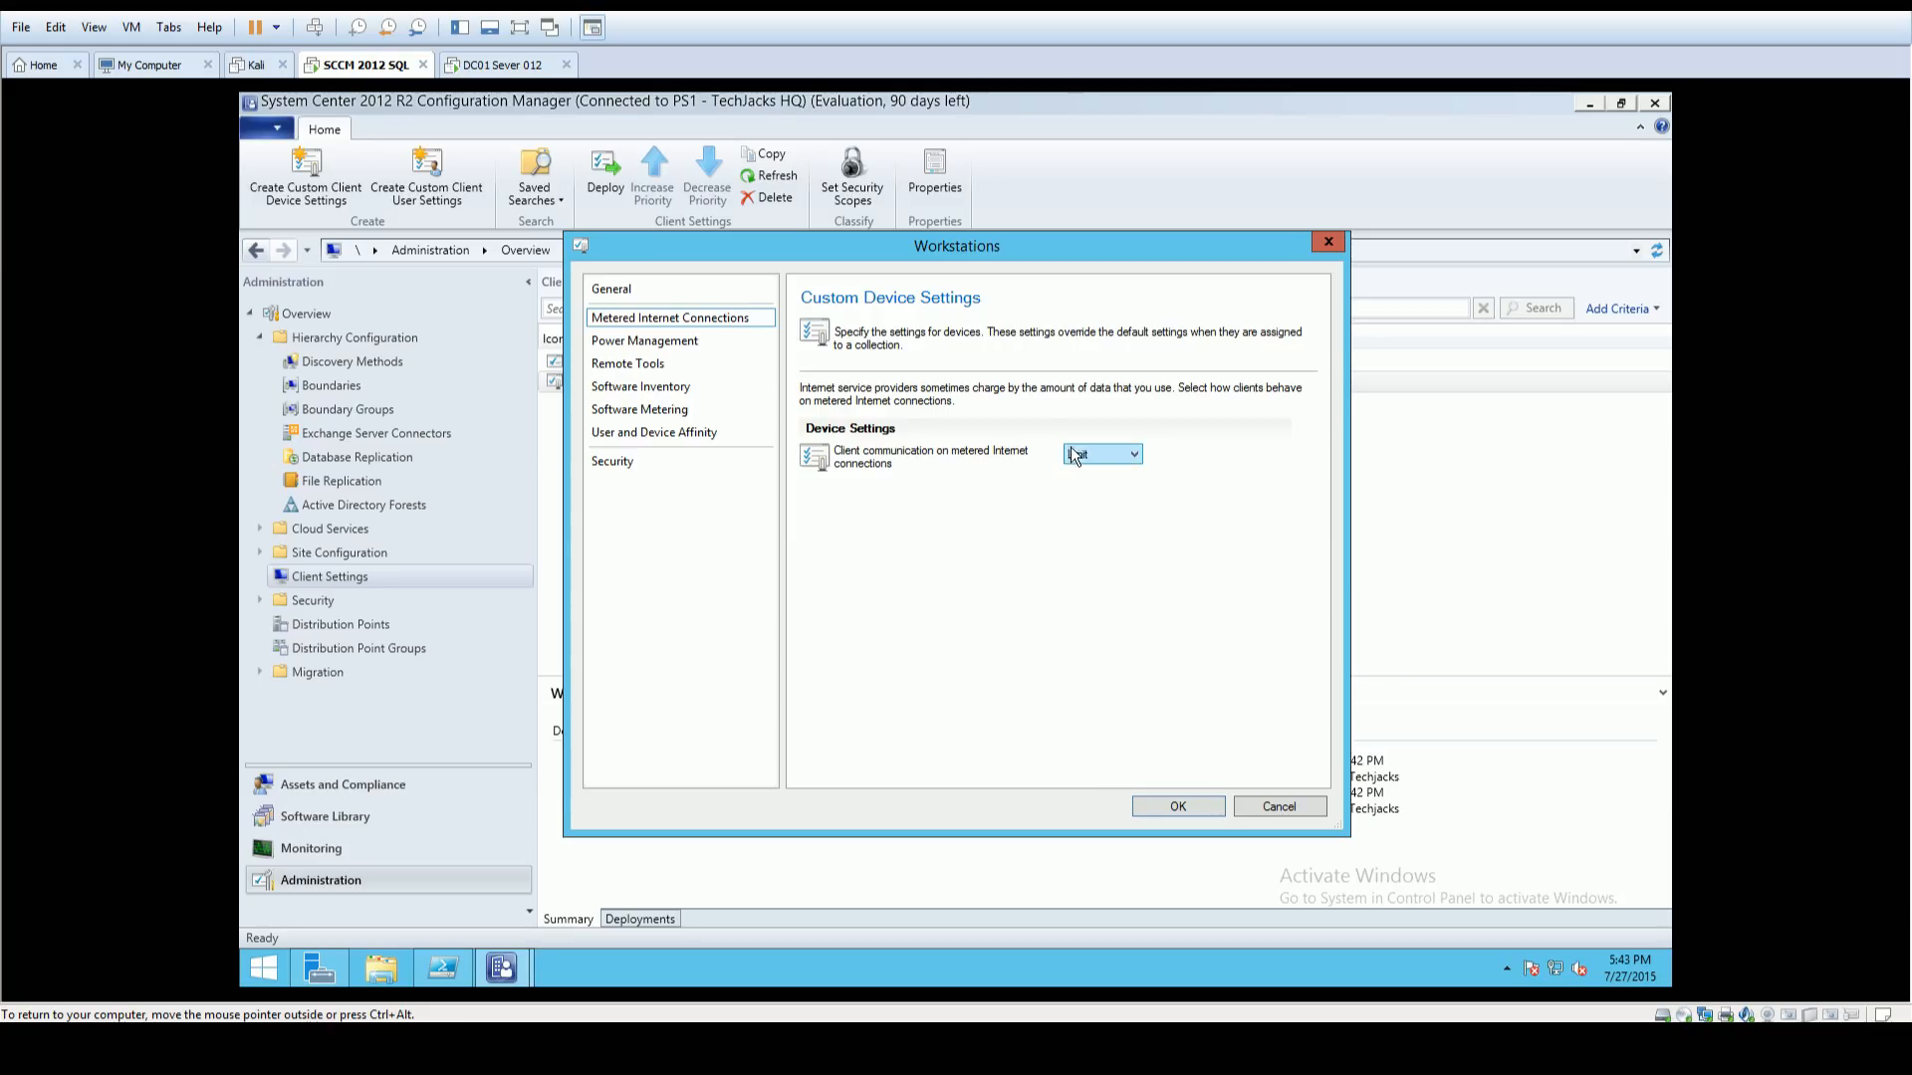
pyautogui.click(653, 341)
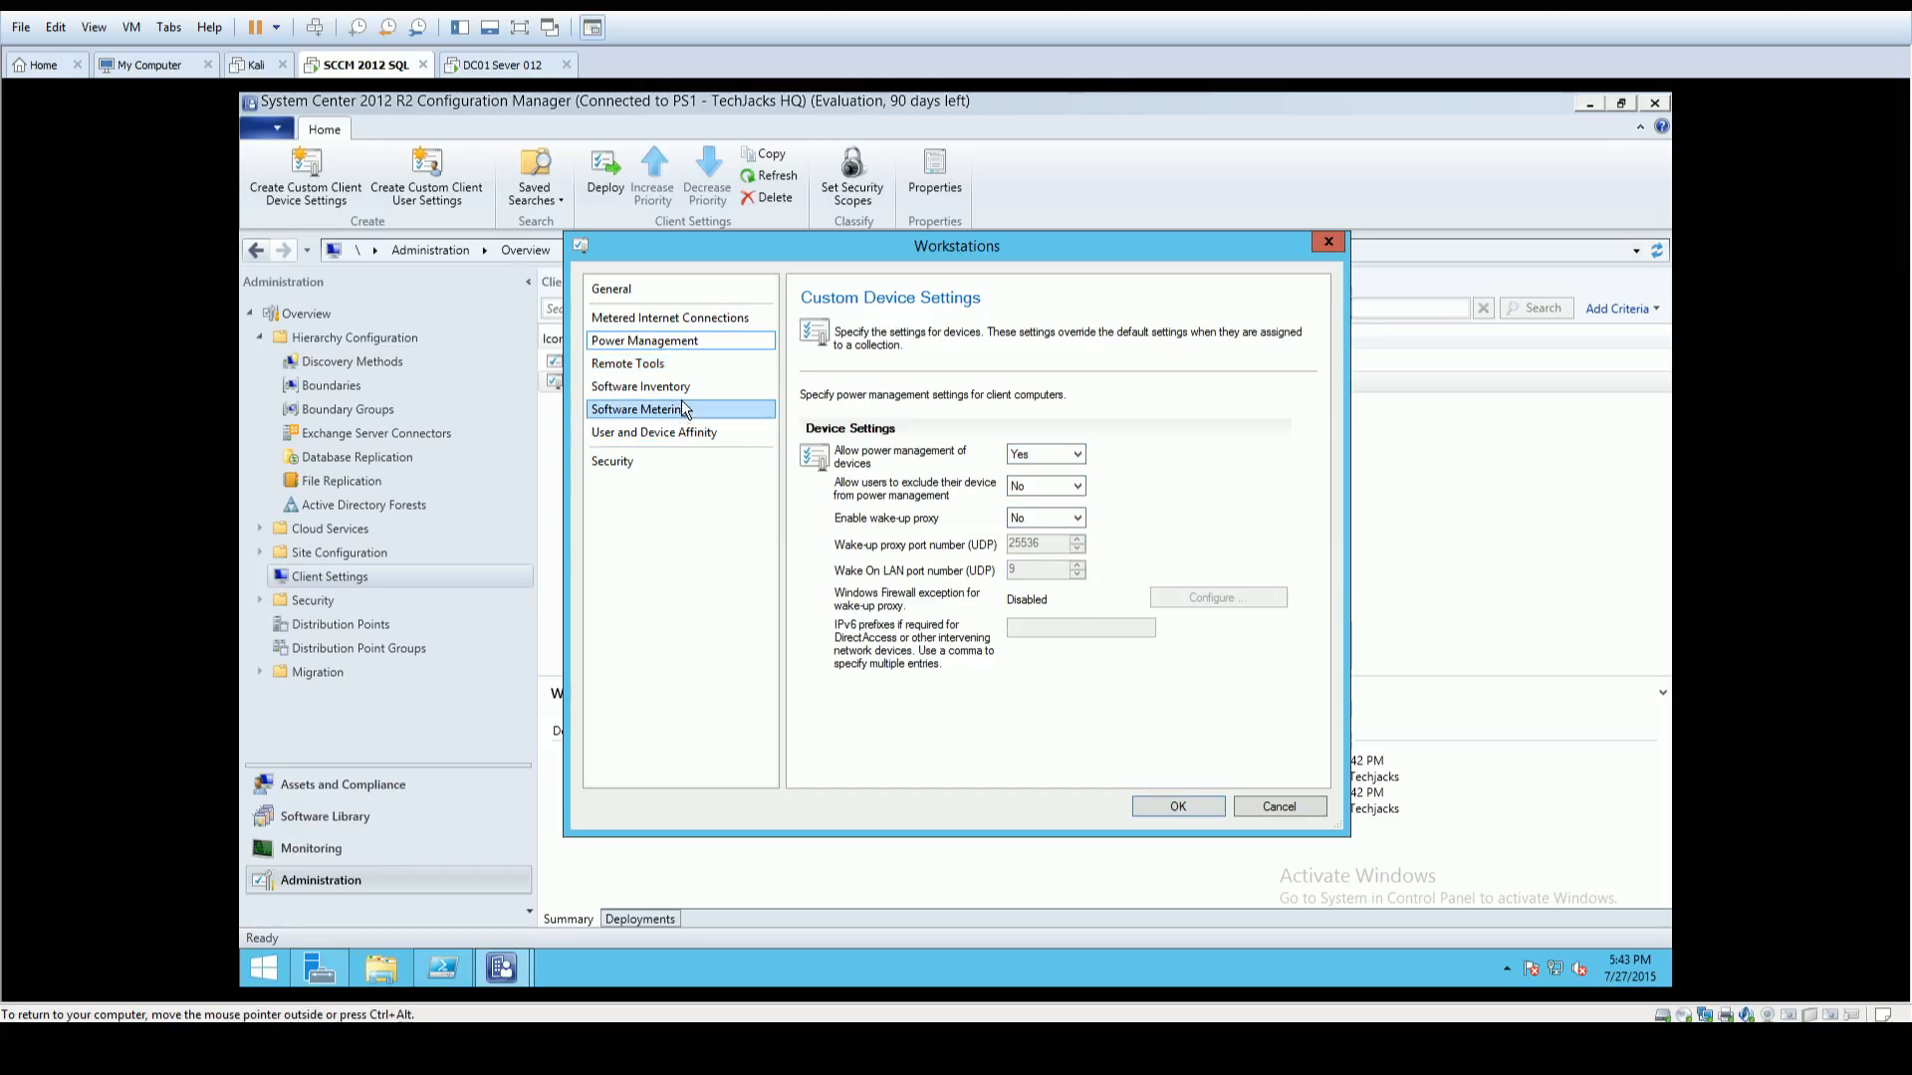
# Step: Enable Remote Control on client computers in the Remote Tools settings, with a firewall exception for the Domain profile
pyautogui.click(687, 364)
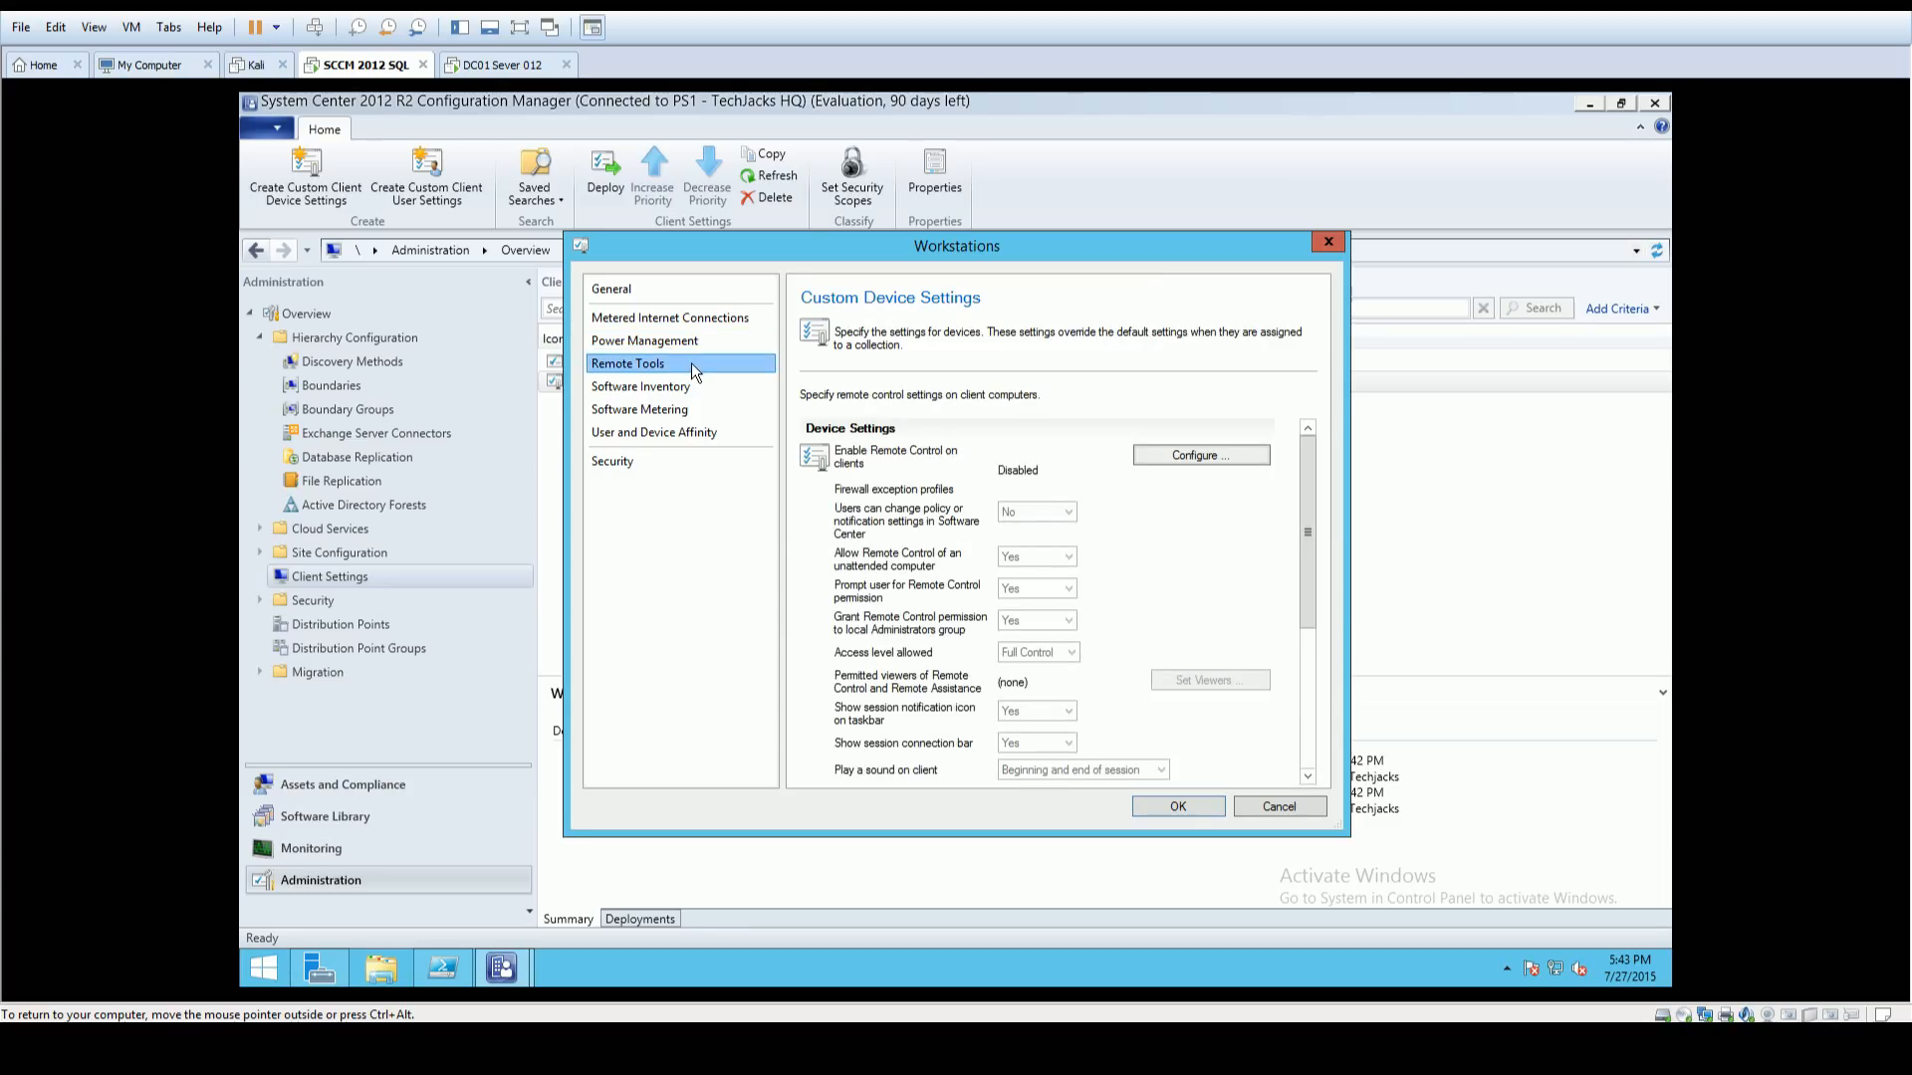
pyautogui.click(640, 387)
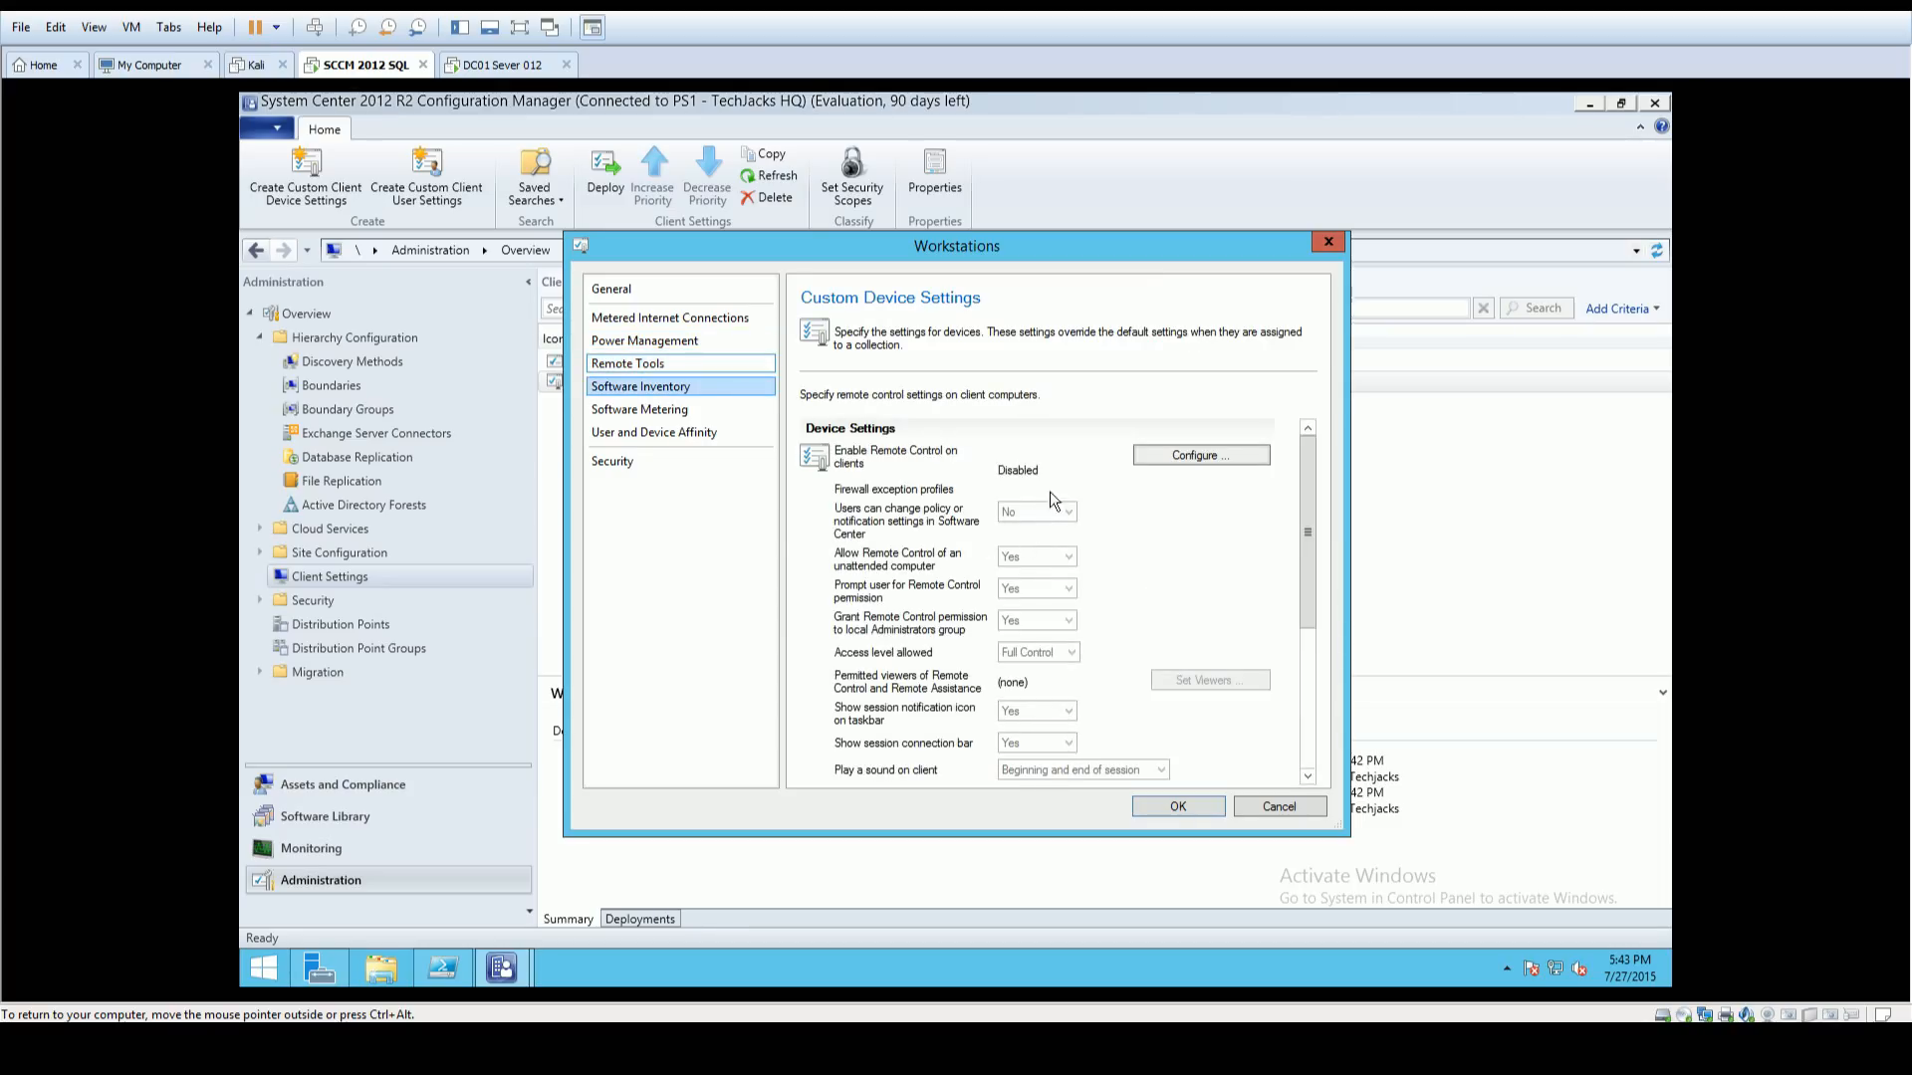
pyautogui.click(1169, 456)
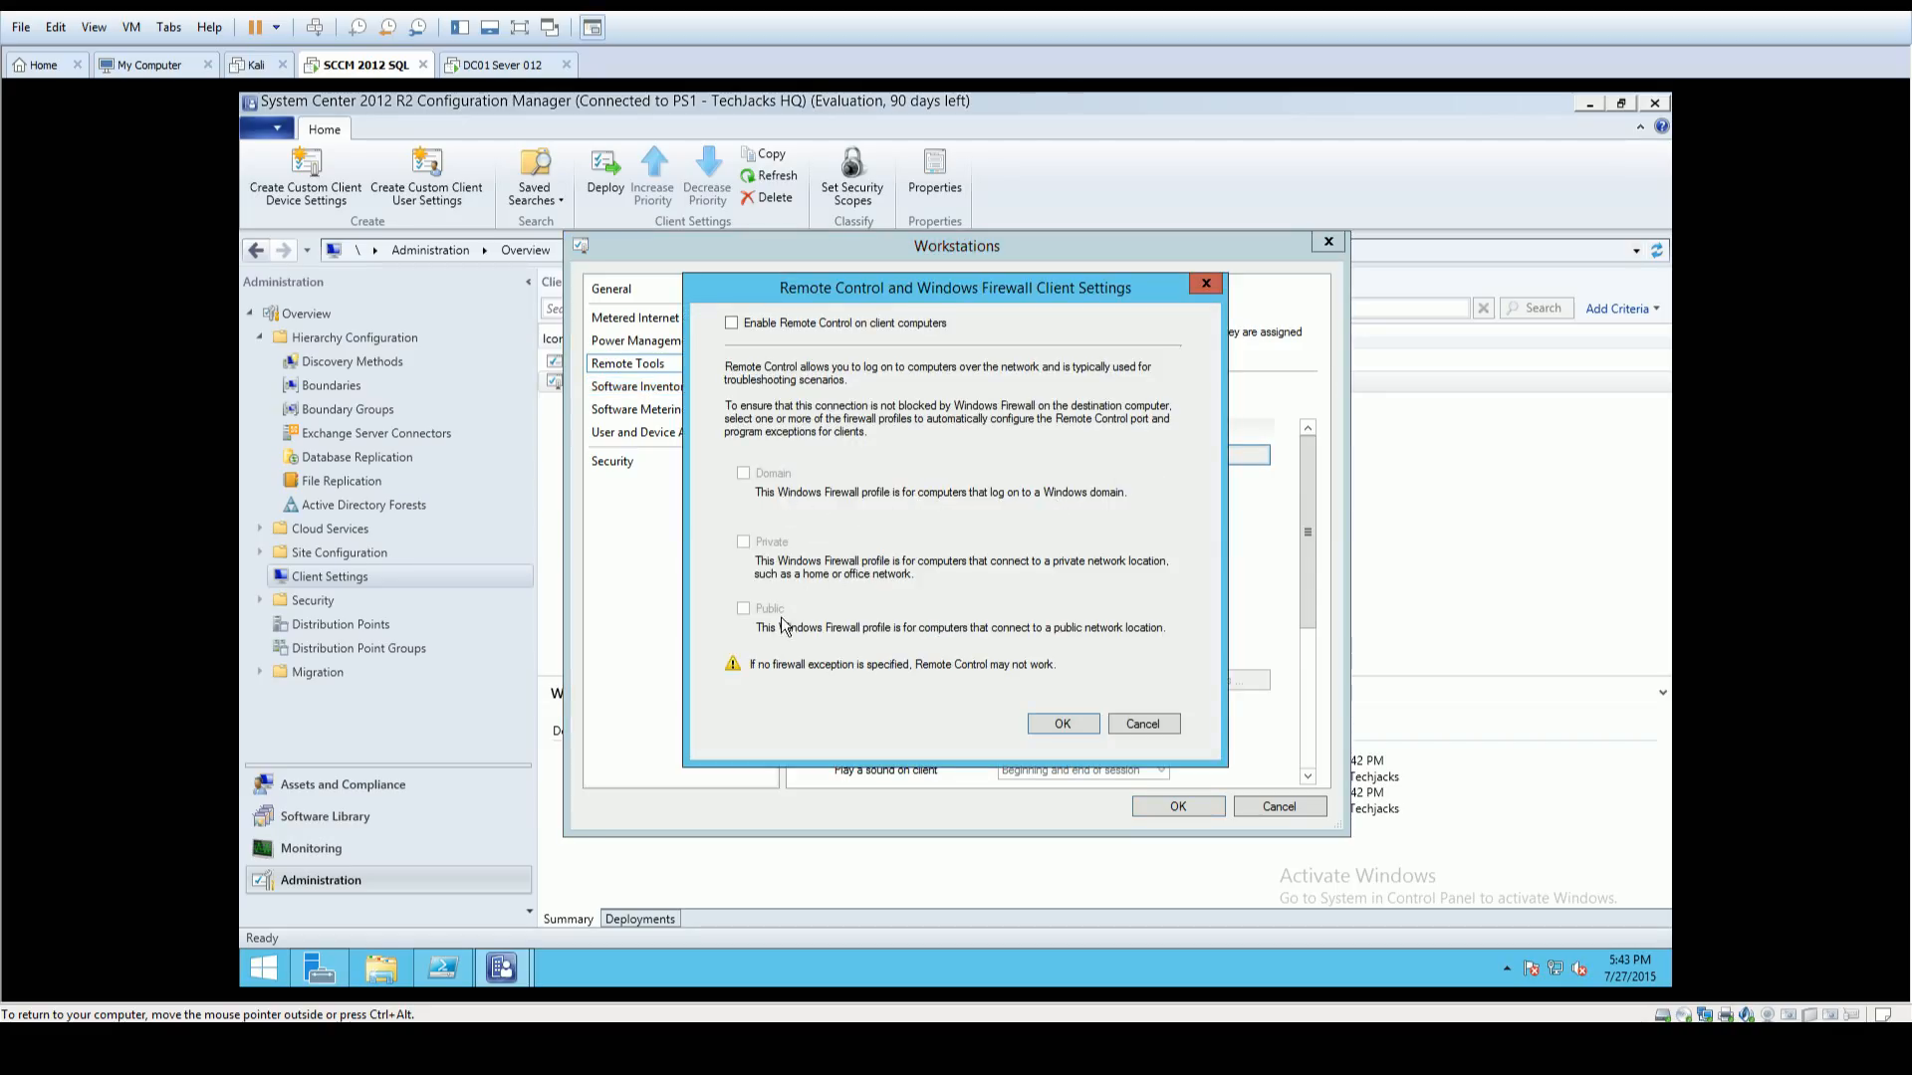
pyautogui.click(749, 325)
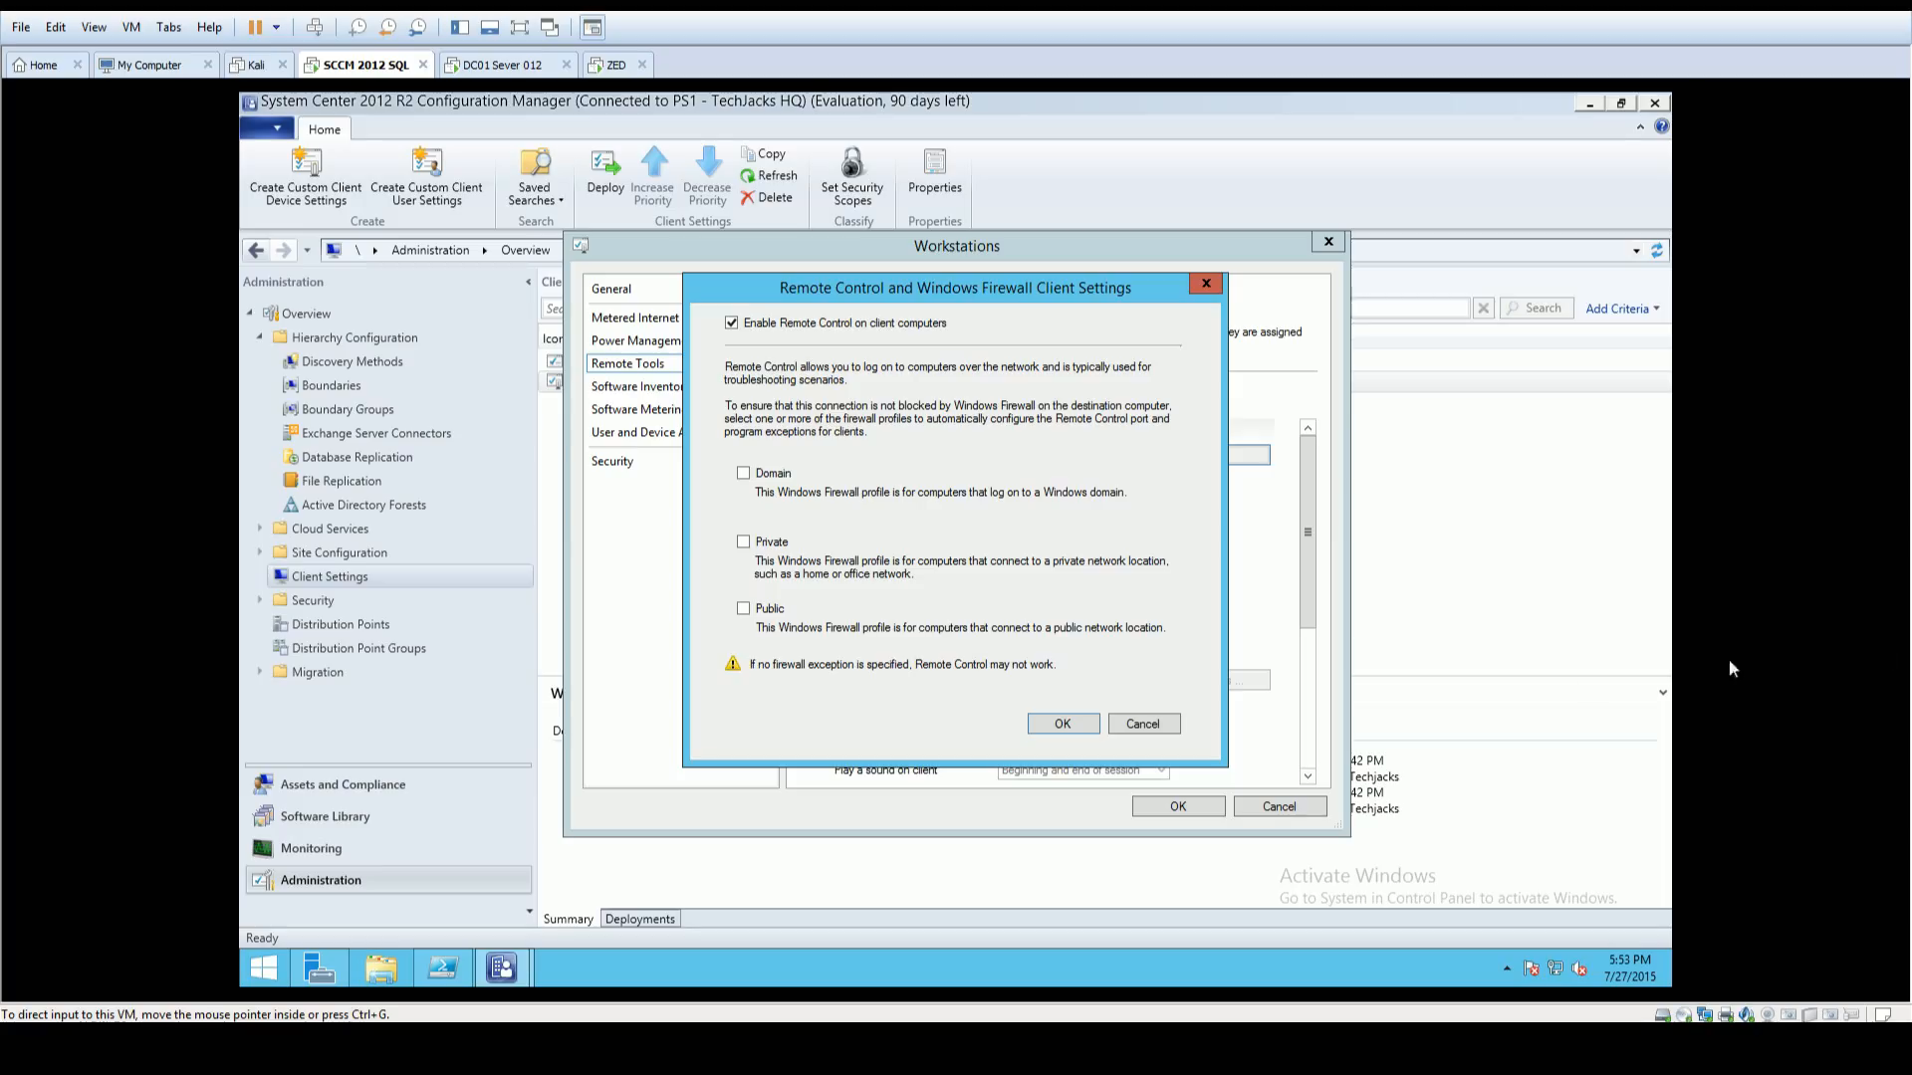
pyautogui.click(766, 478)
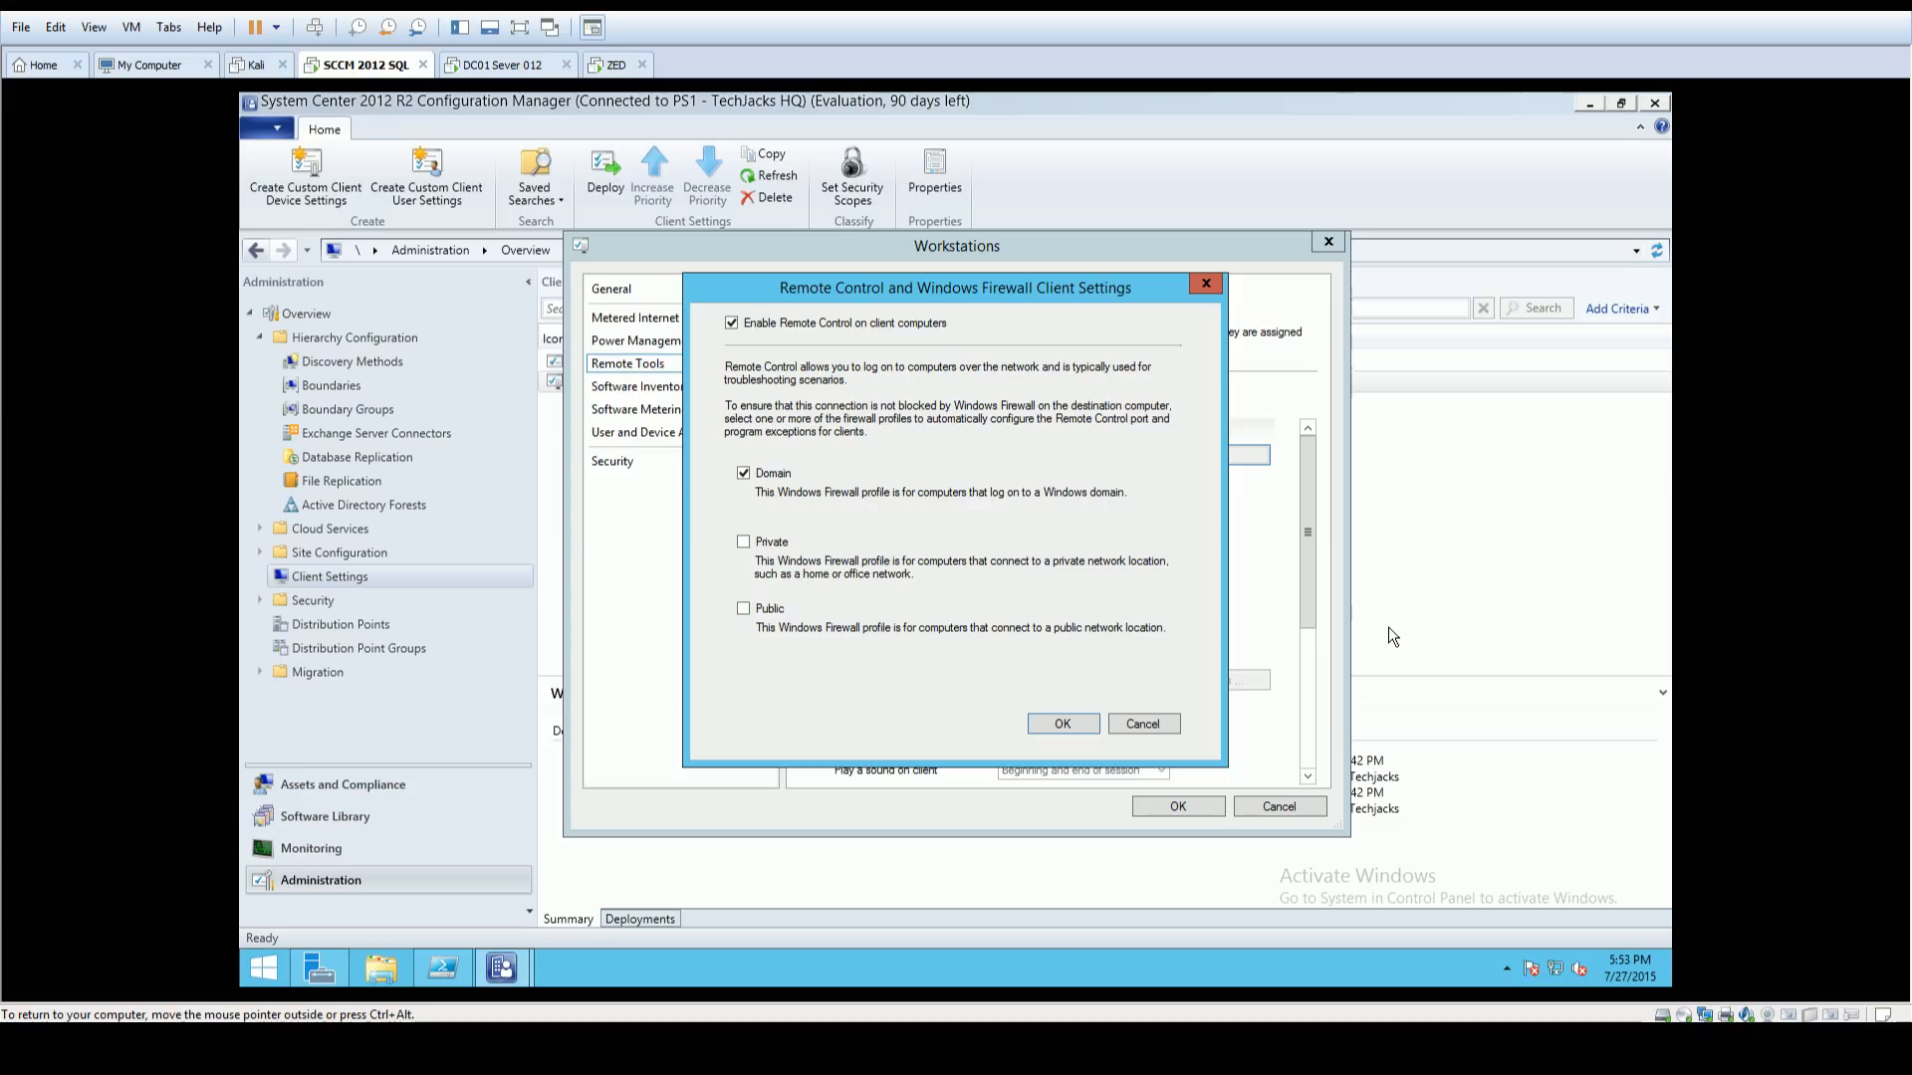
pyautogui.click(1064, 725)
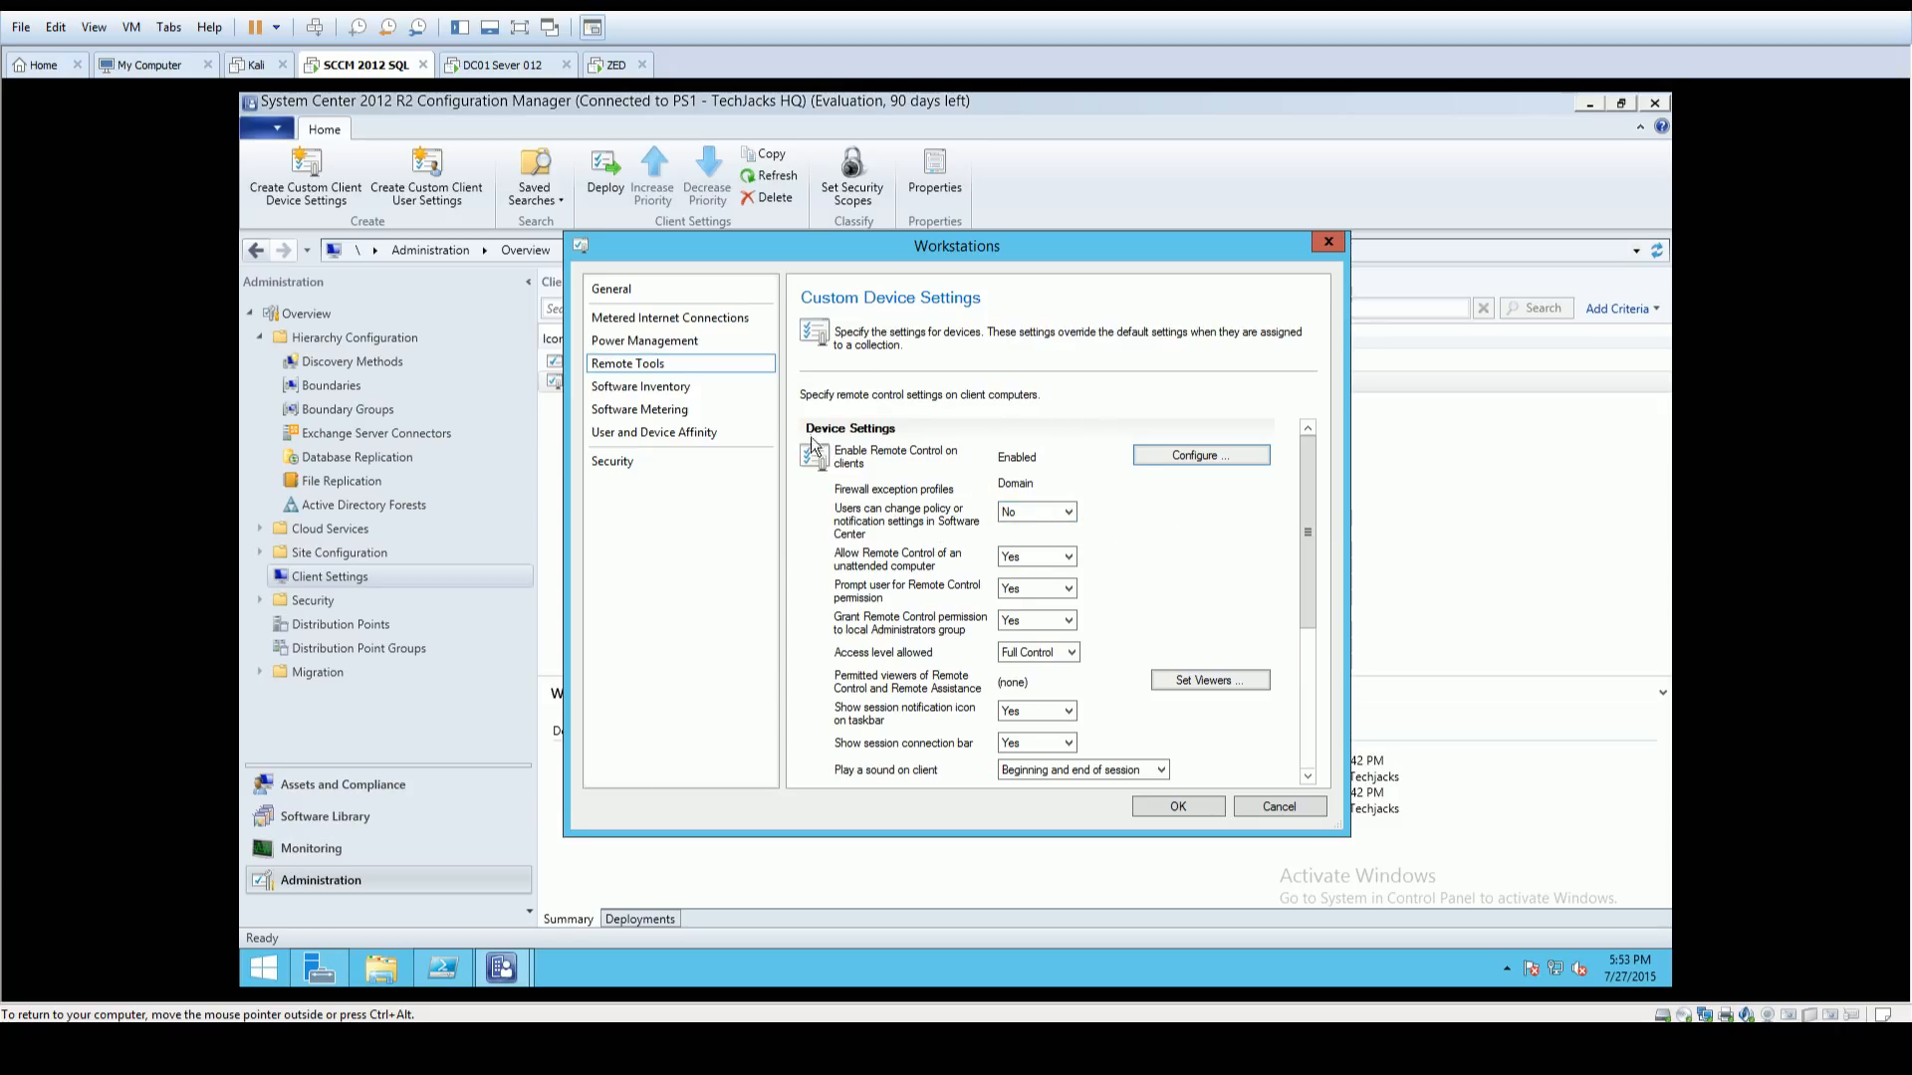
# Step: Set the user prompt for Remote Control permission to No, and check the local Administrators grant and access level options
pyautogui.scroll(-3, 1119, 633)
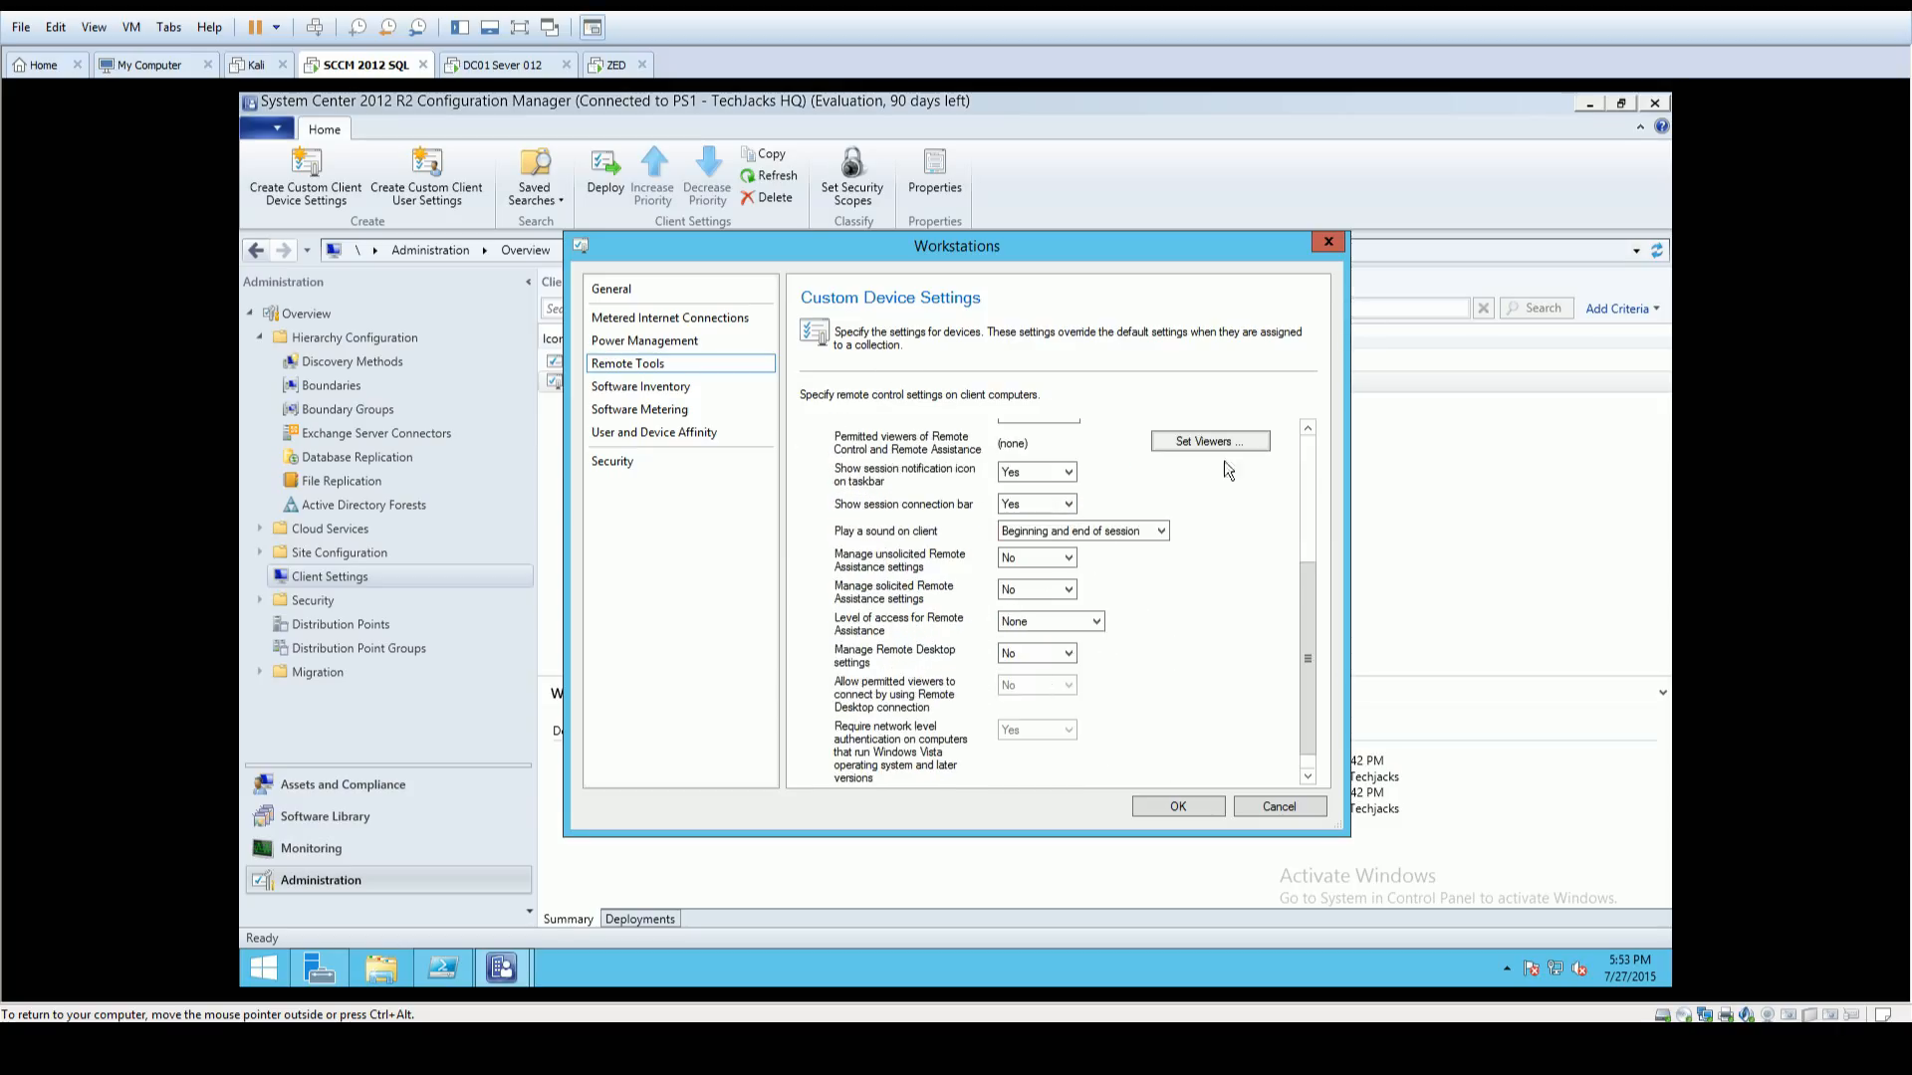
pyautogui.scroll(3, 1230, 466)
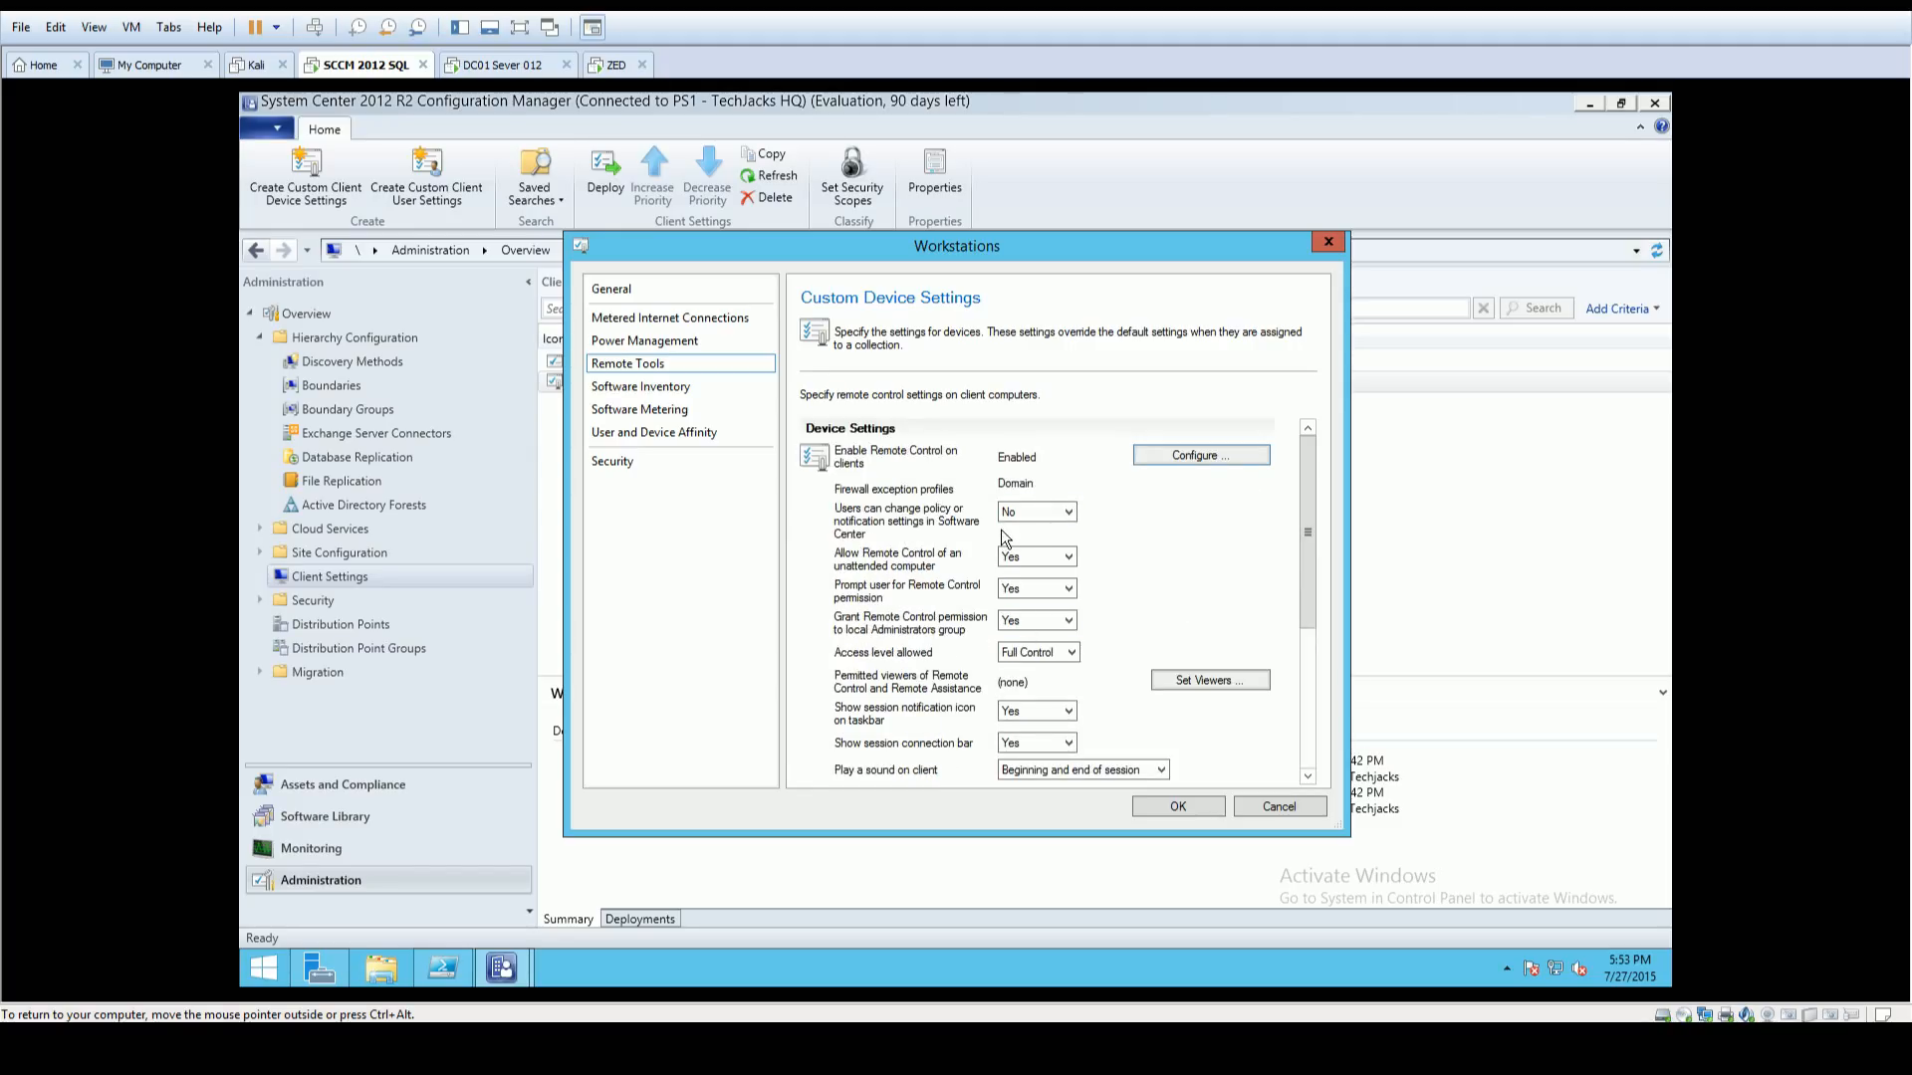
pyautogui.scroll(-1, 1011, 534)
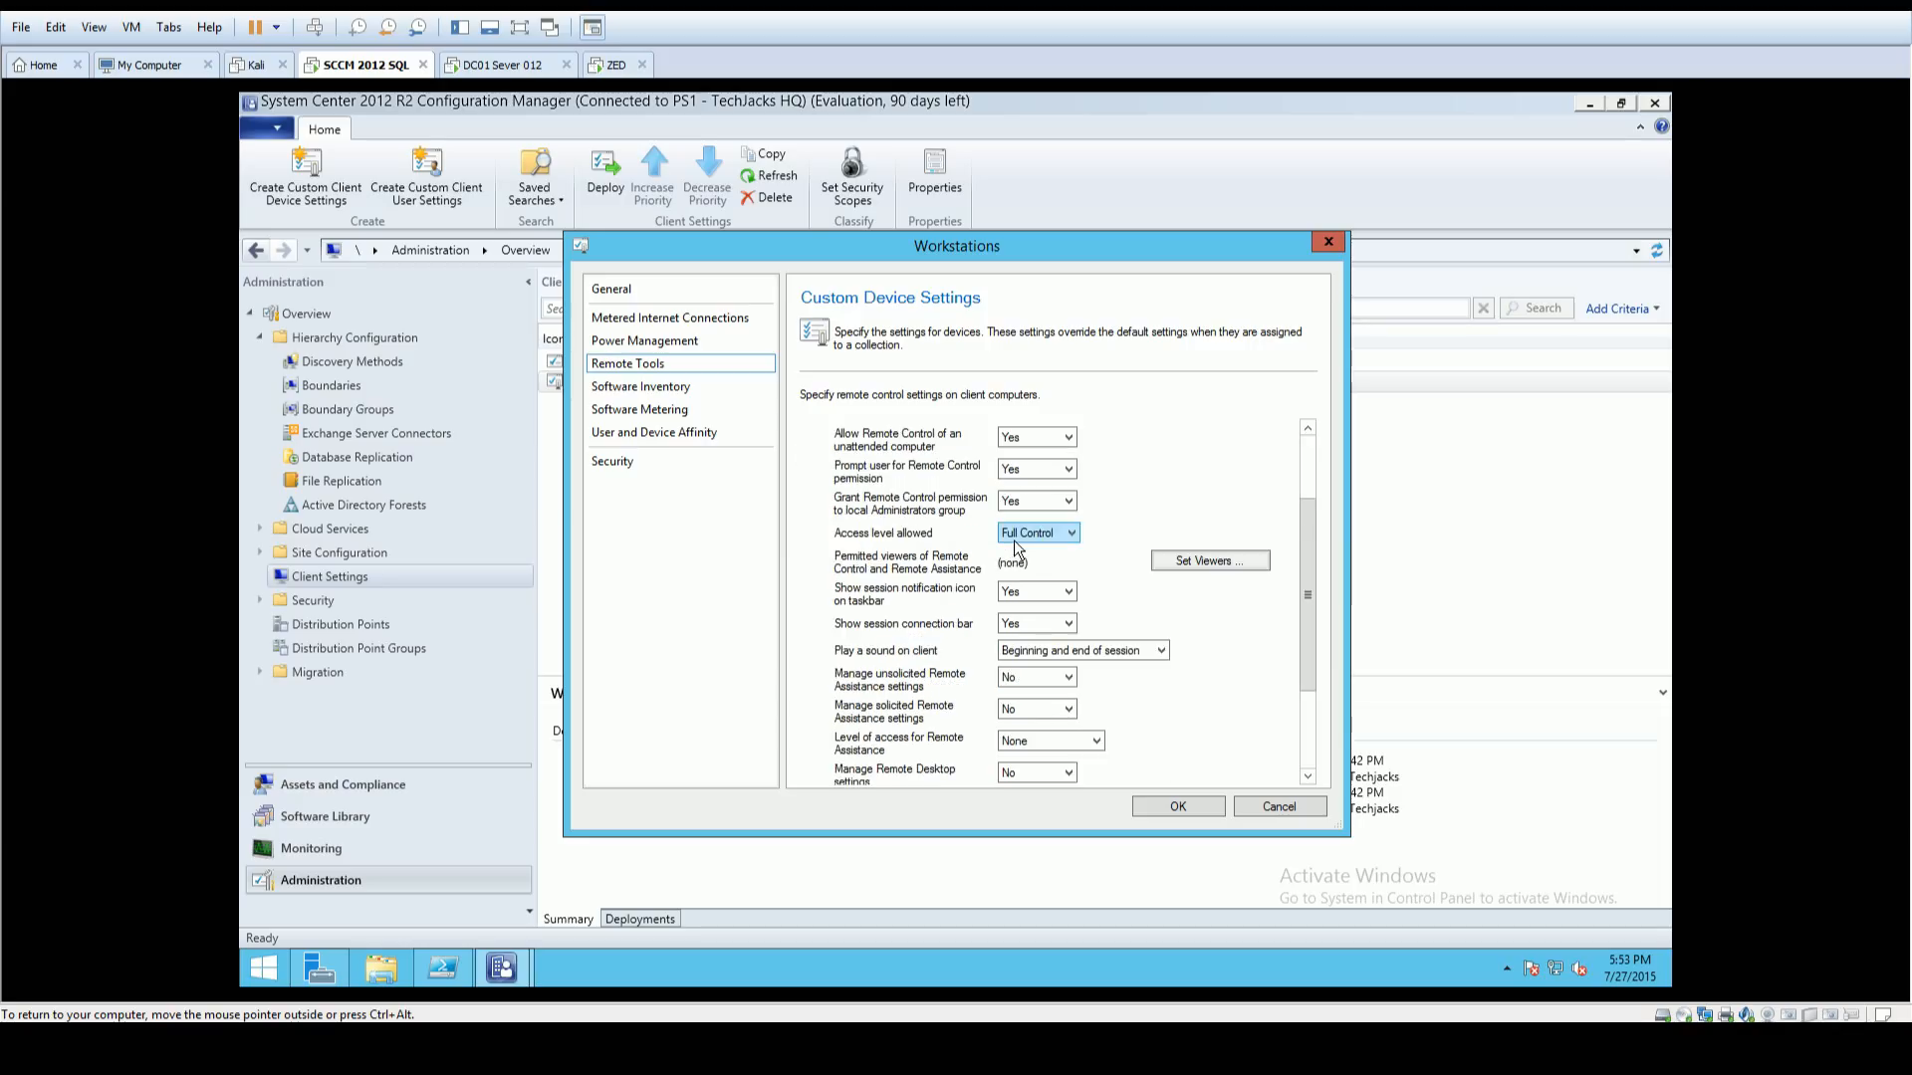
pyautogui.scroll(1, 964, 499)
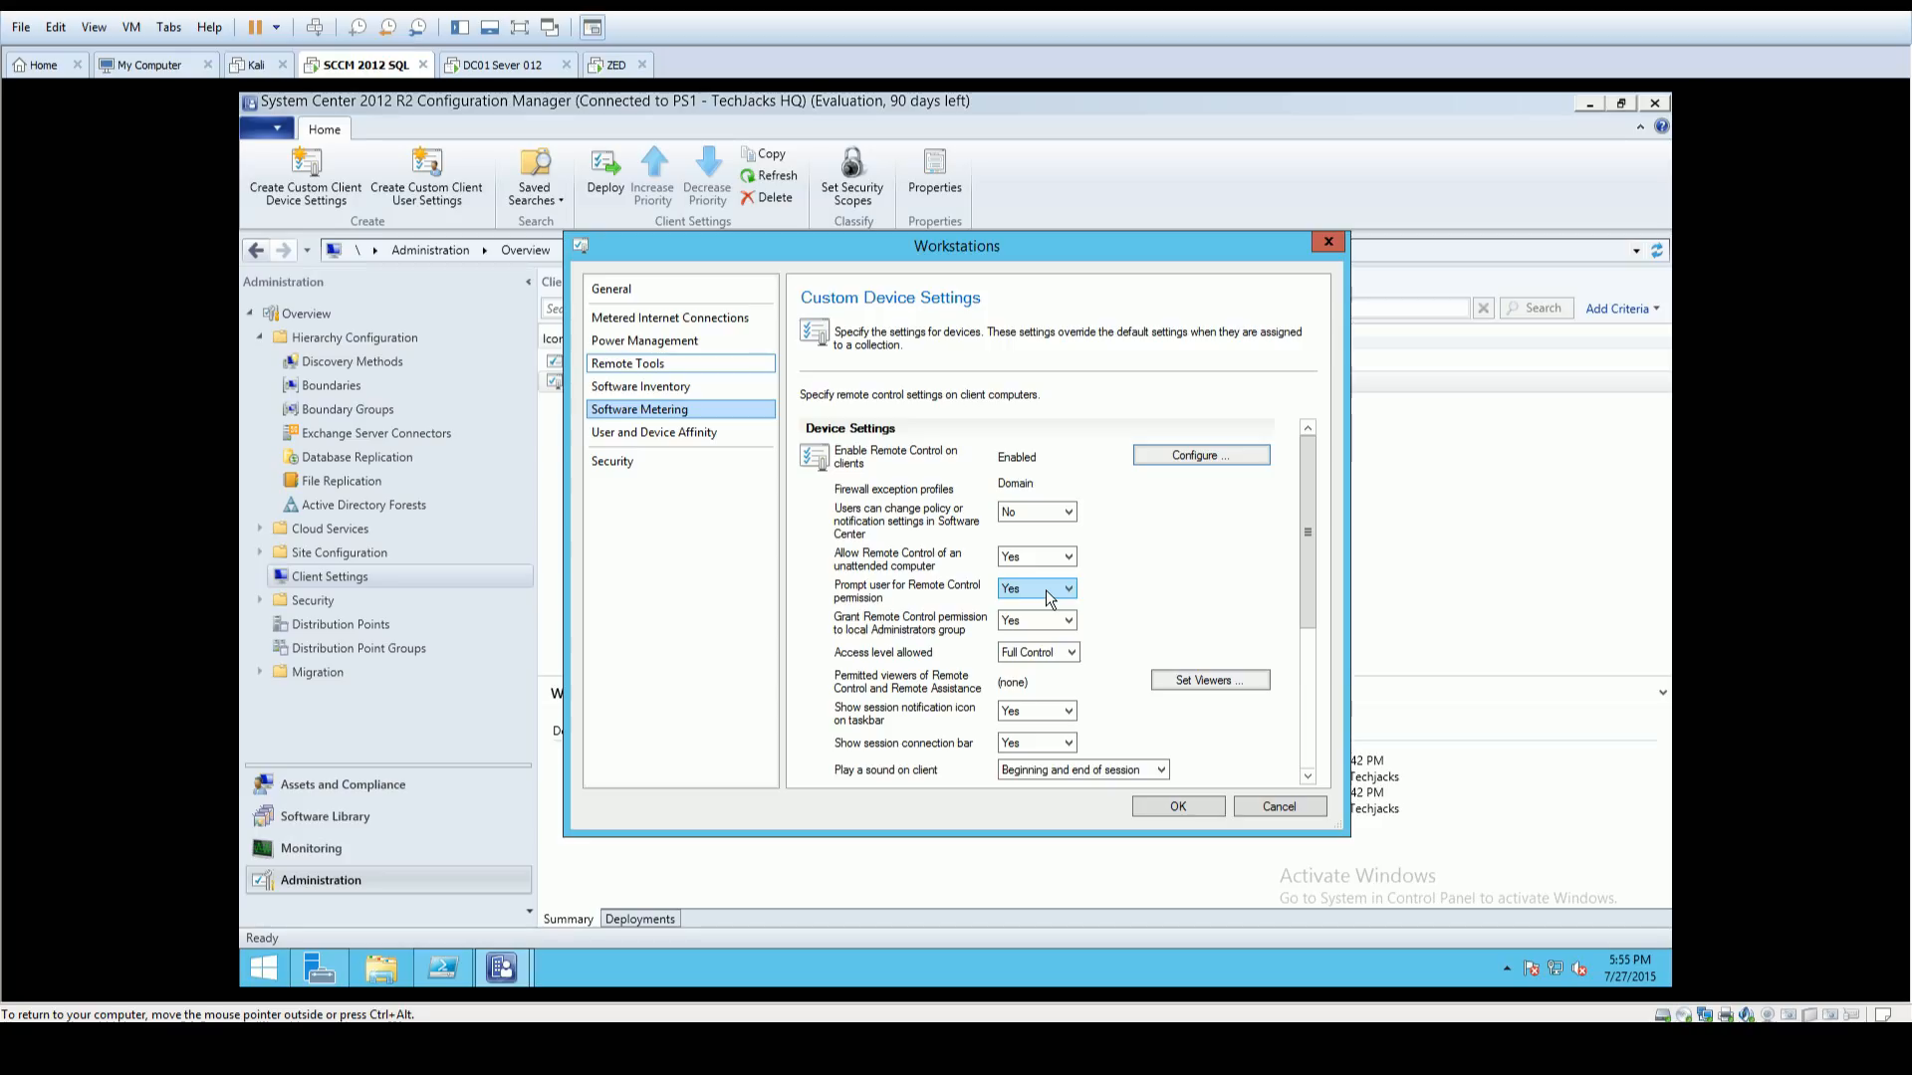
pyautogui.click(1046, 595)
pyautogui.click(1036, 621)
pyautogui.click(1040, 622)
pyautogui.click(1036, 652)
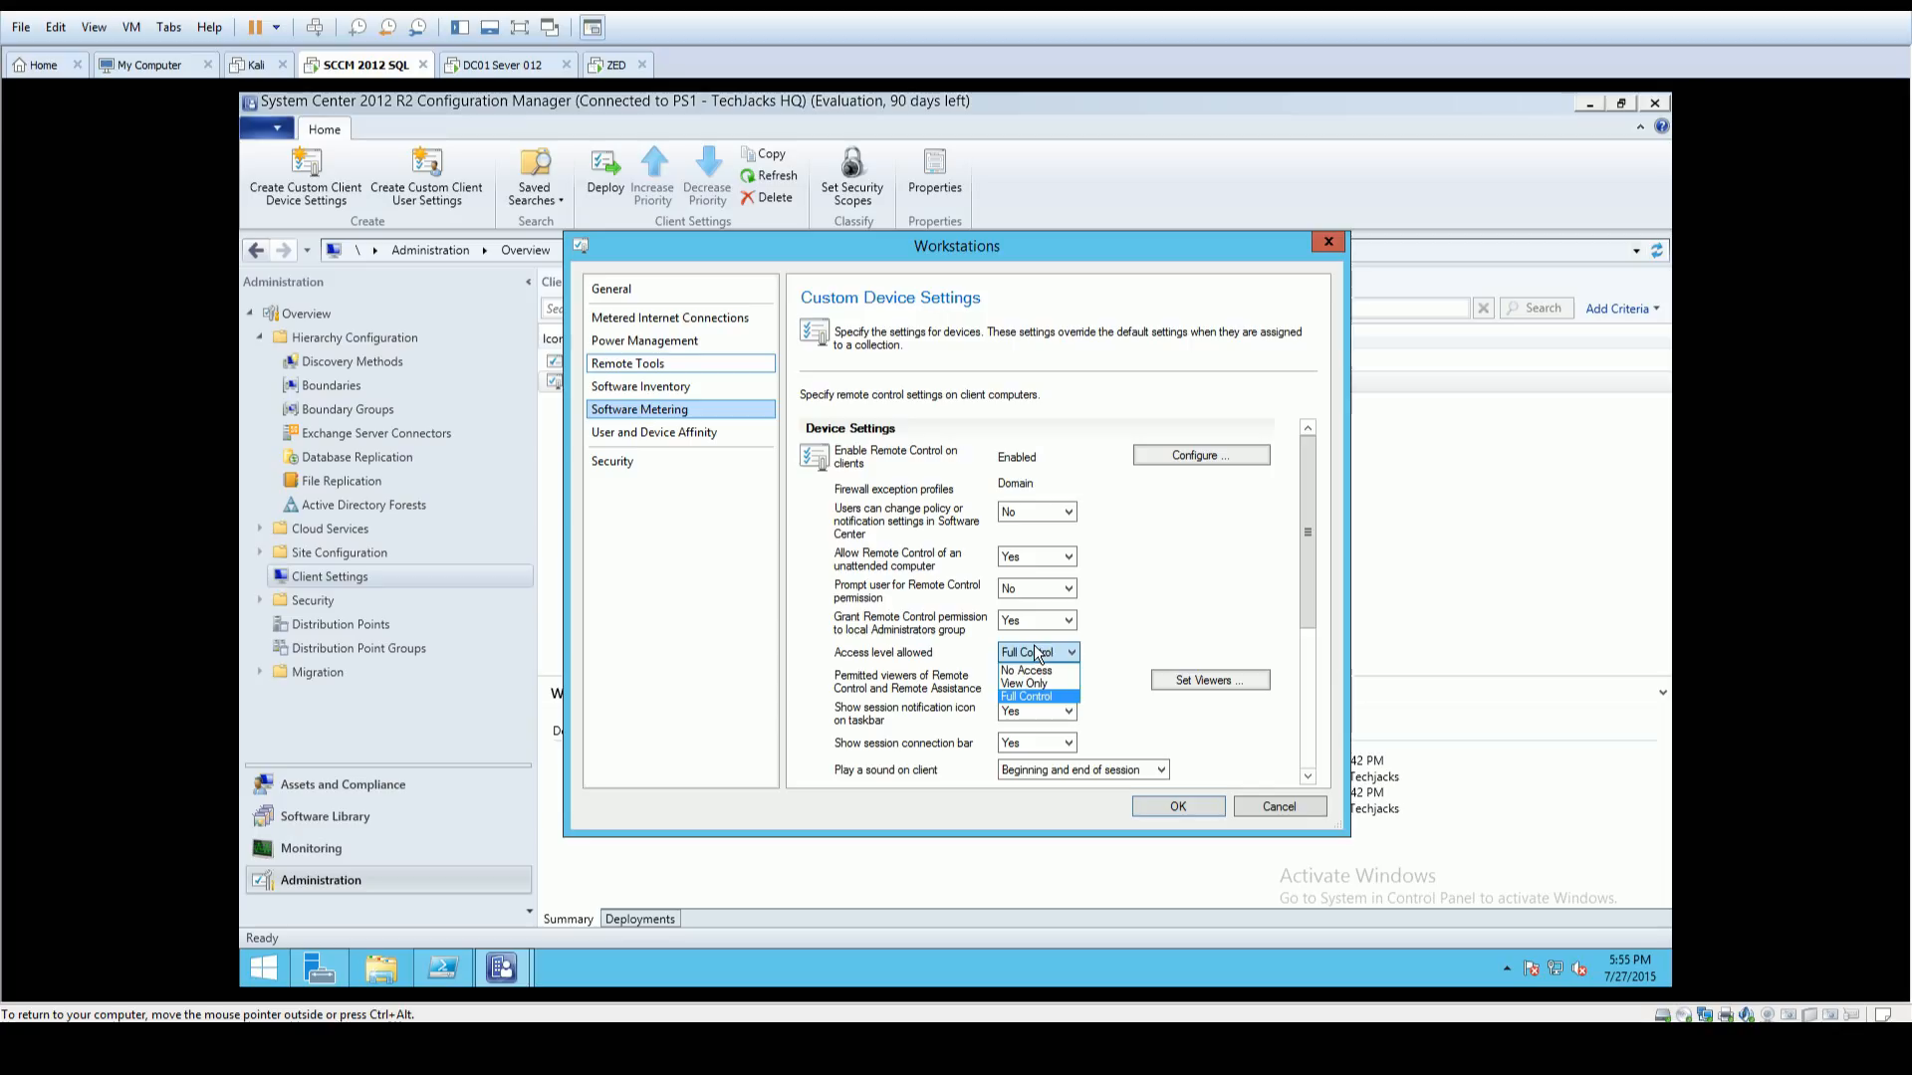
pyautogui.click(1149, 651)
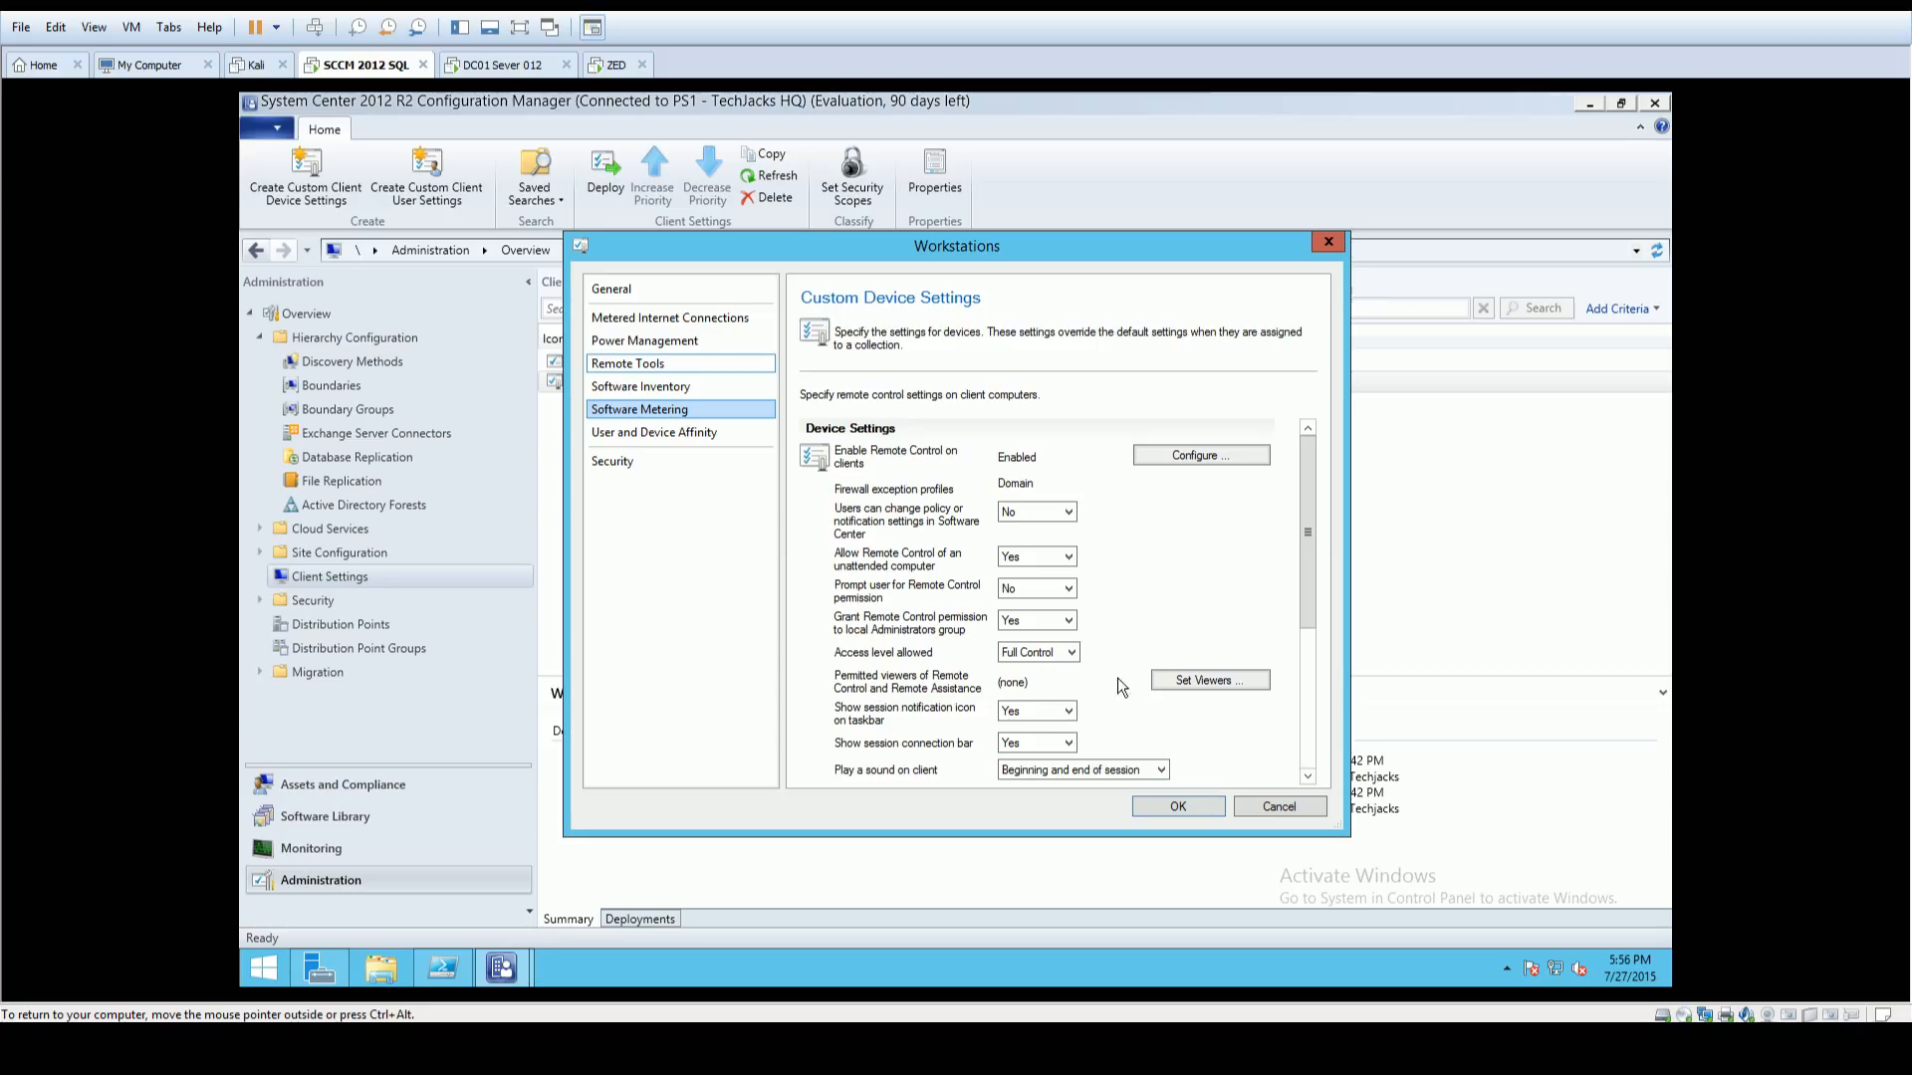
# Step: Start adding a permitted viewer of Remote Control and Remote Assistance and look up directory objects matching "domain"
pyautogui.click(1199, 680)
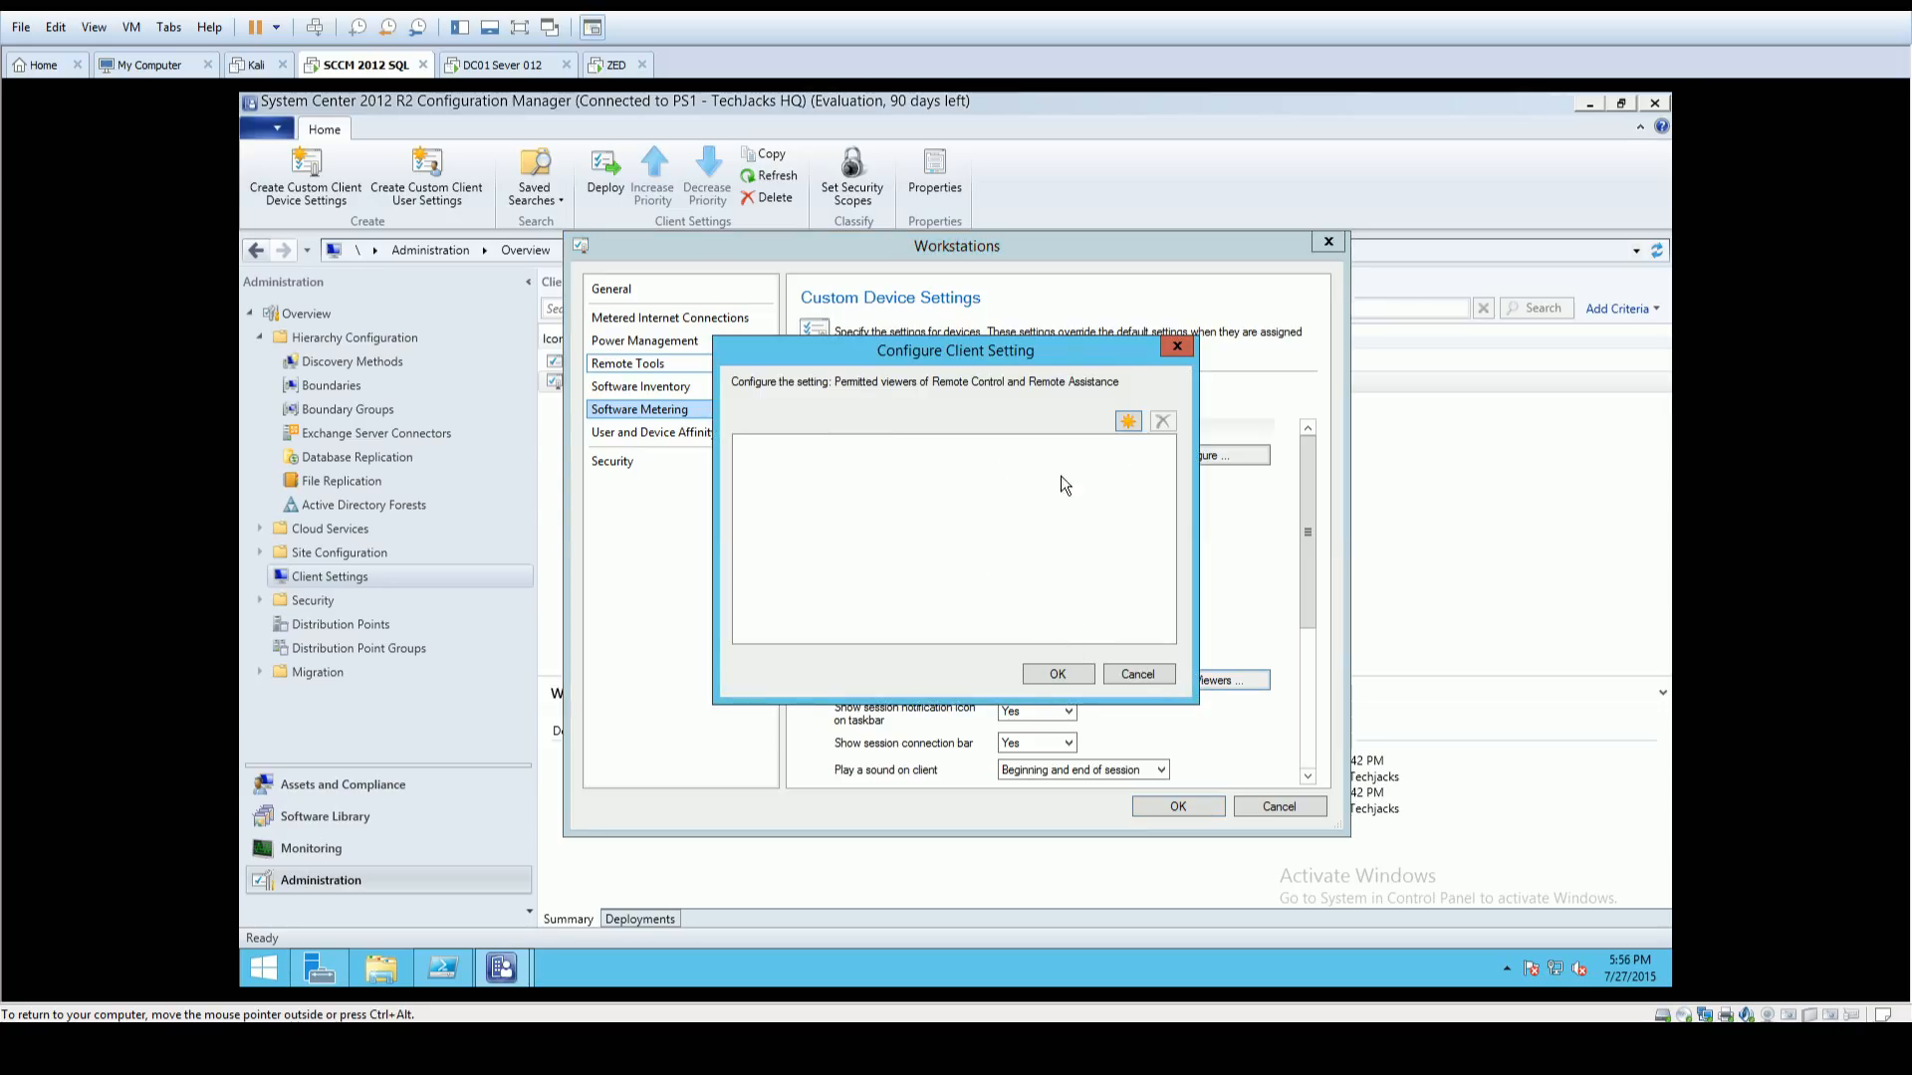
pyautogui.moveTo(1030, 355); pyautogui.dragTo(958, 404)
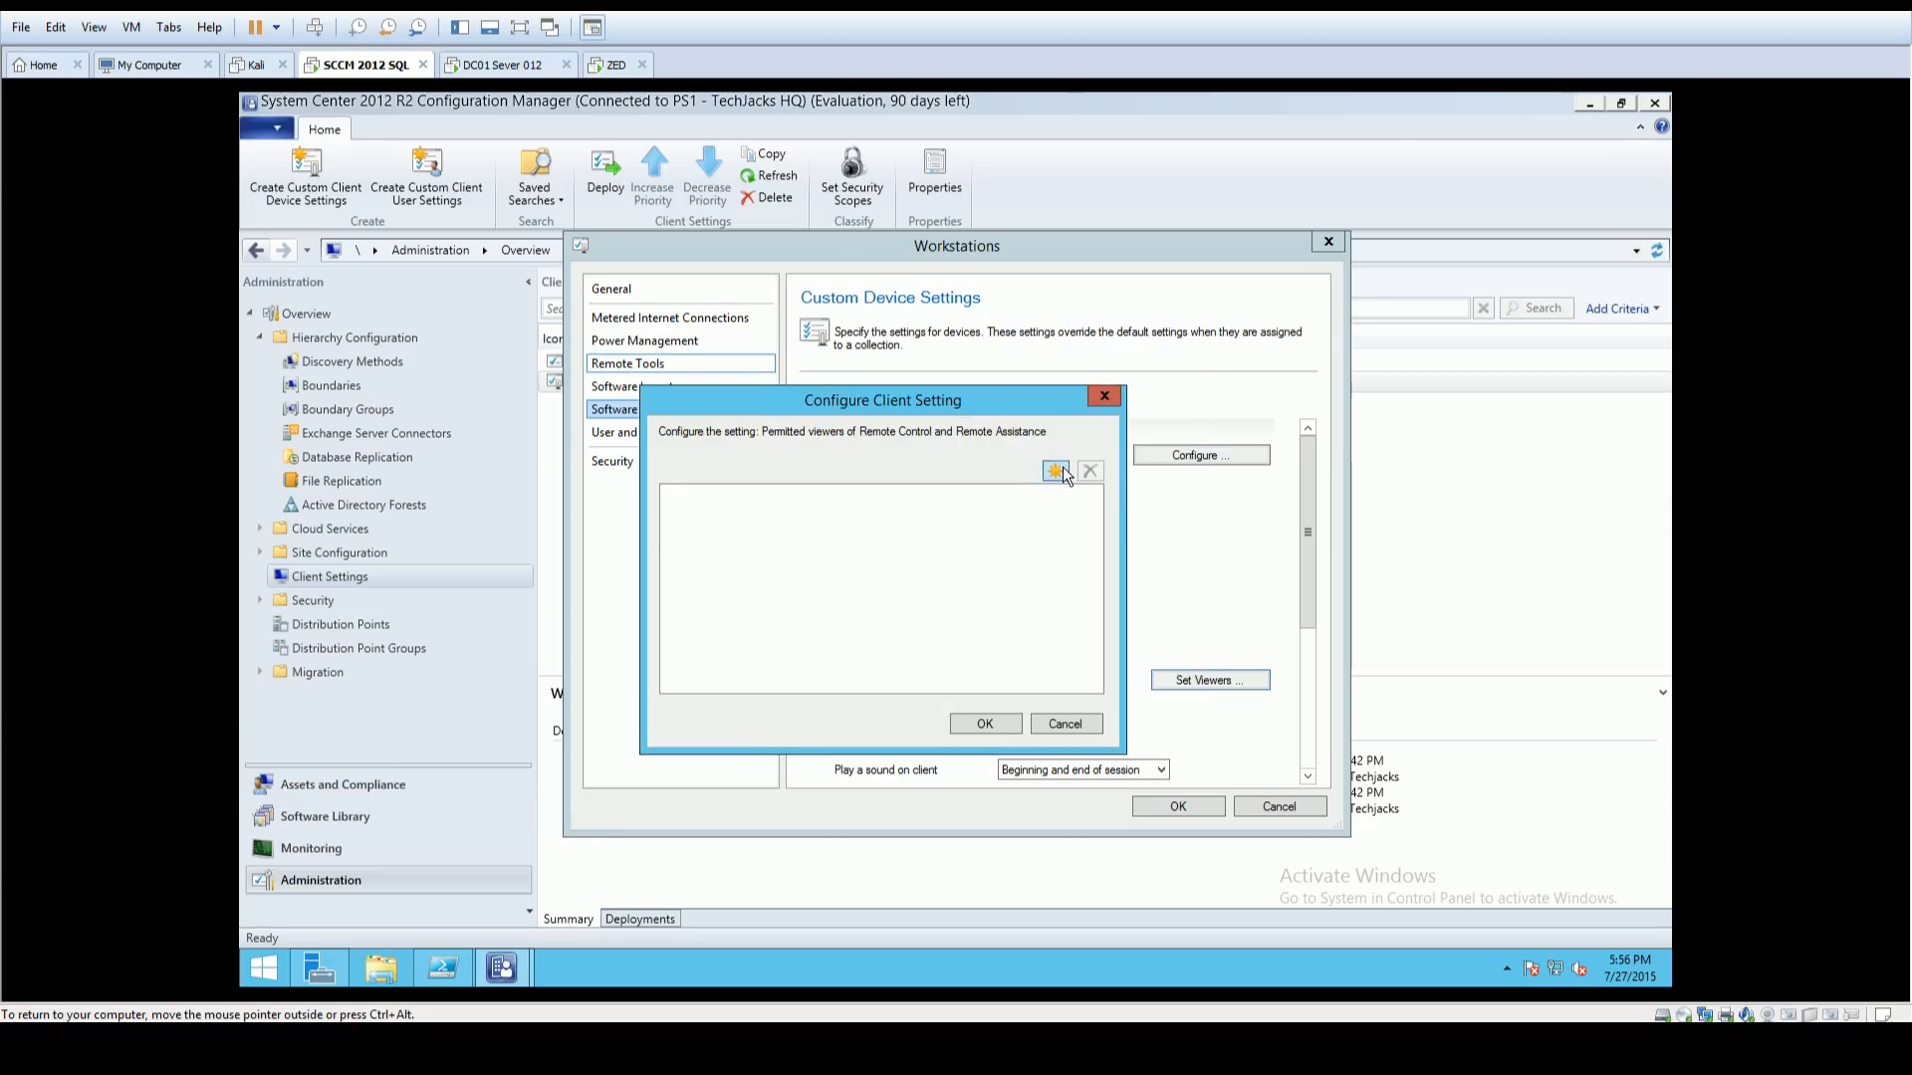
pyautogui.click(1061, 472)
pyautogui.click(810, 292)
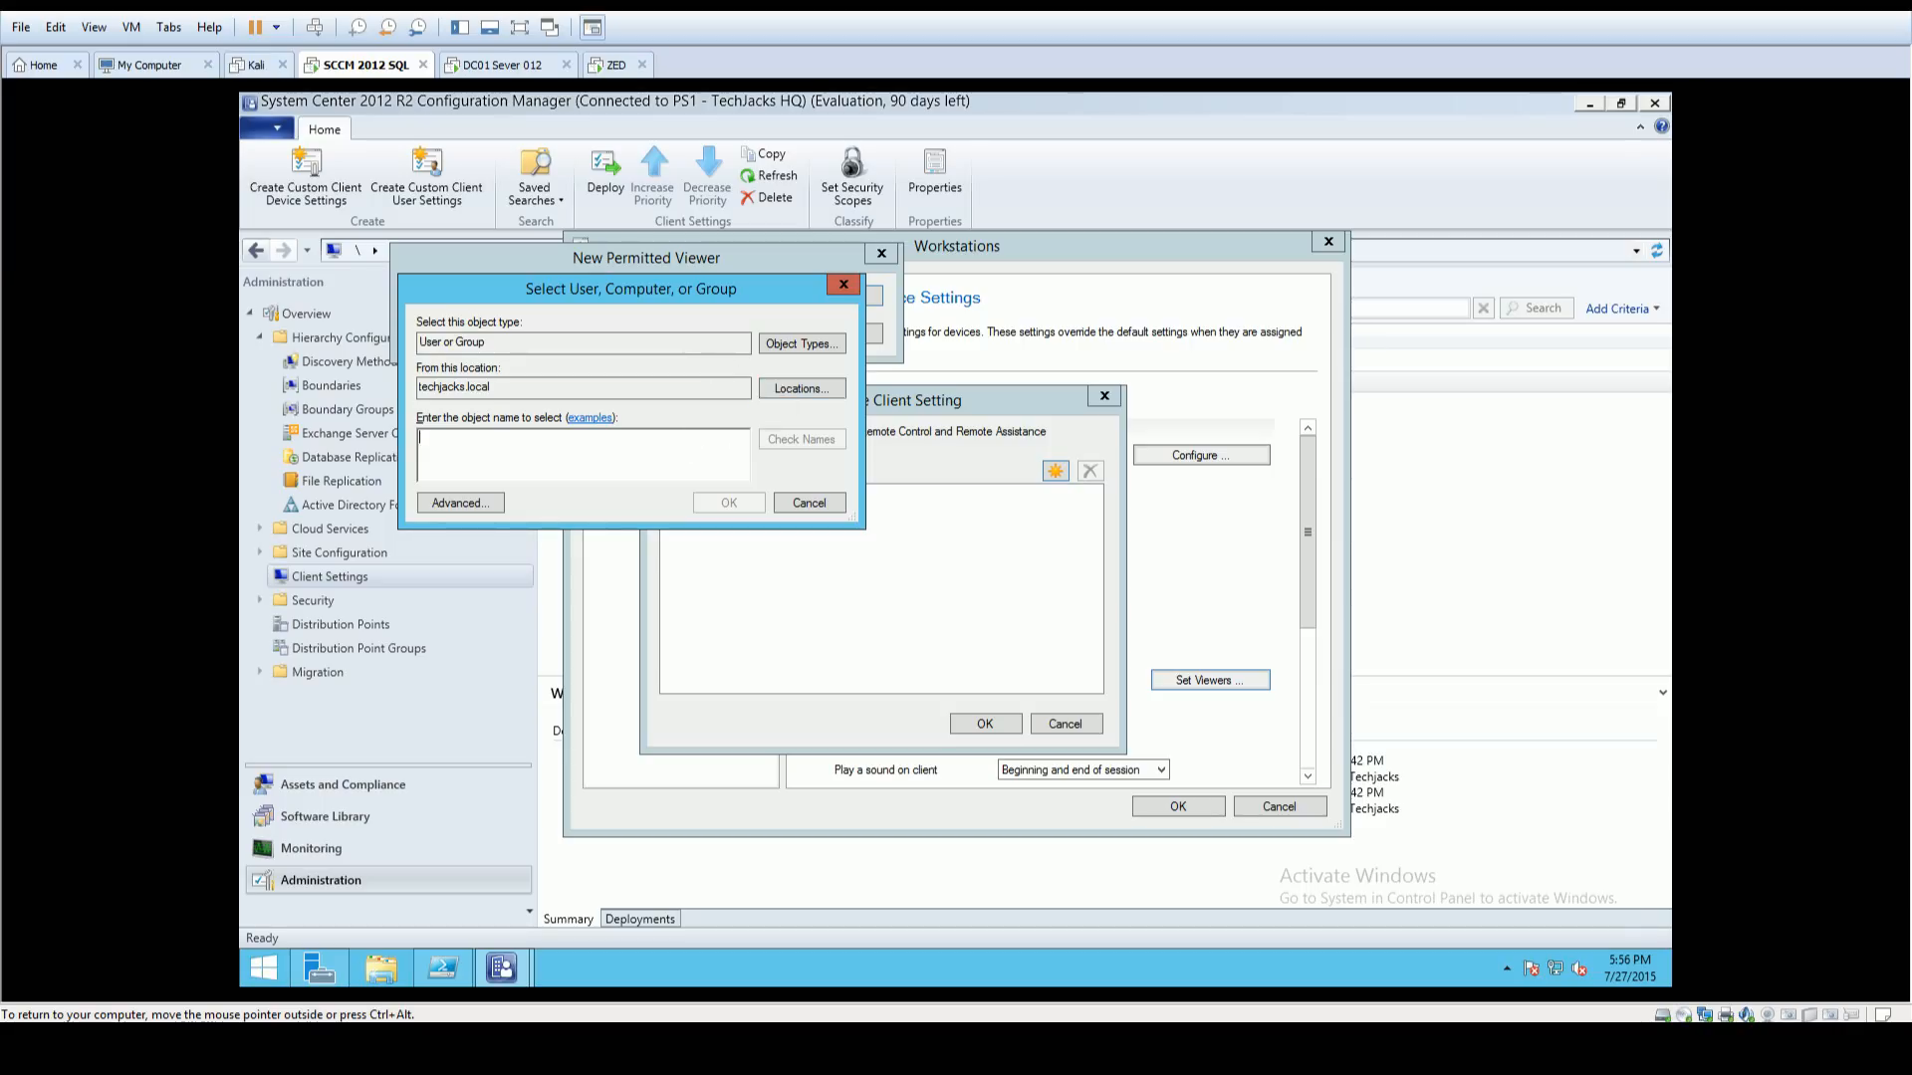
pyautogui.write('adm')
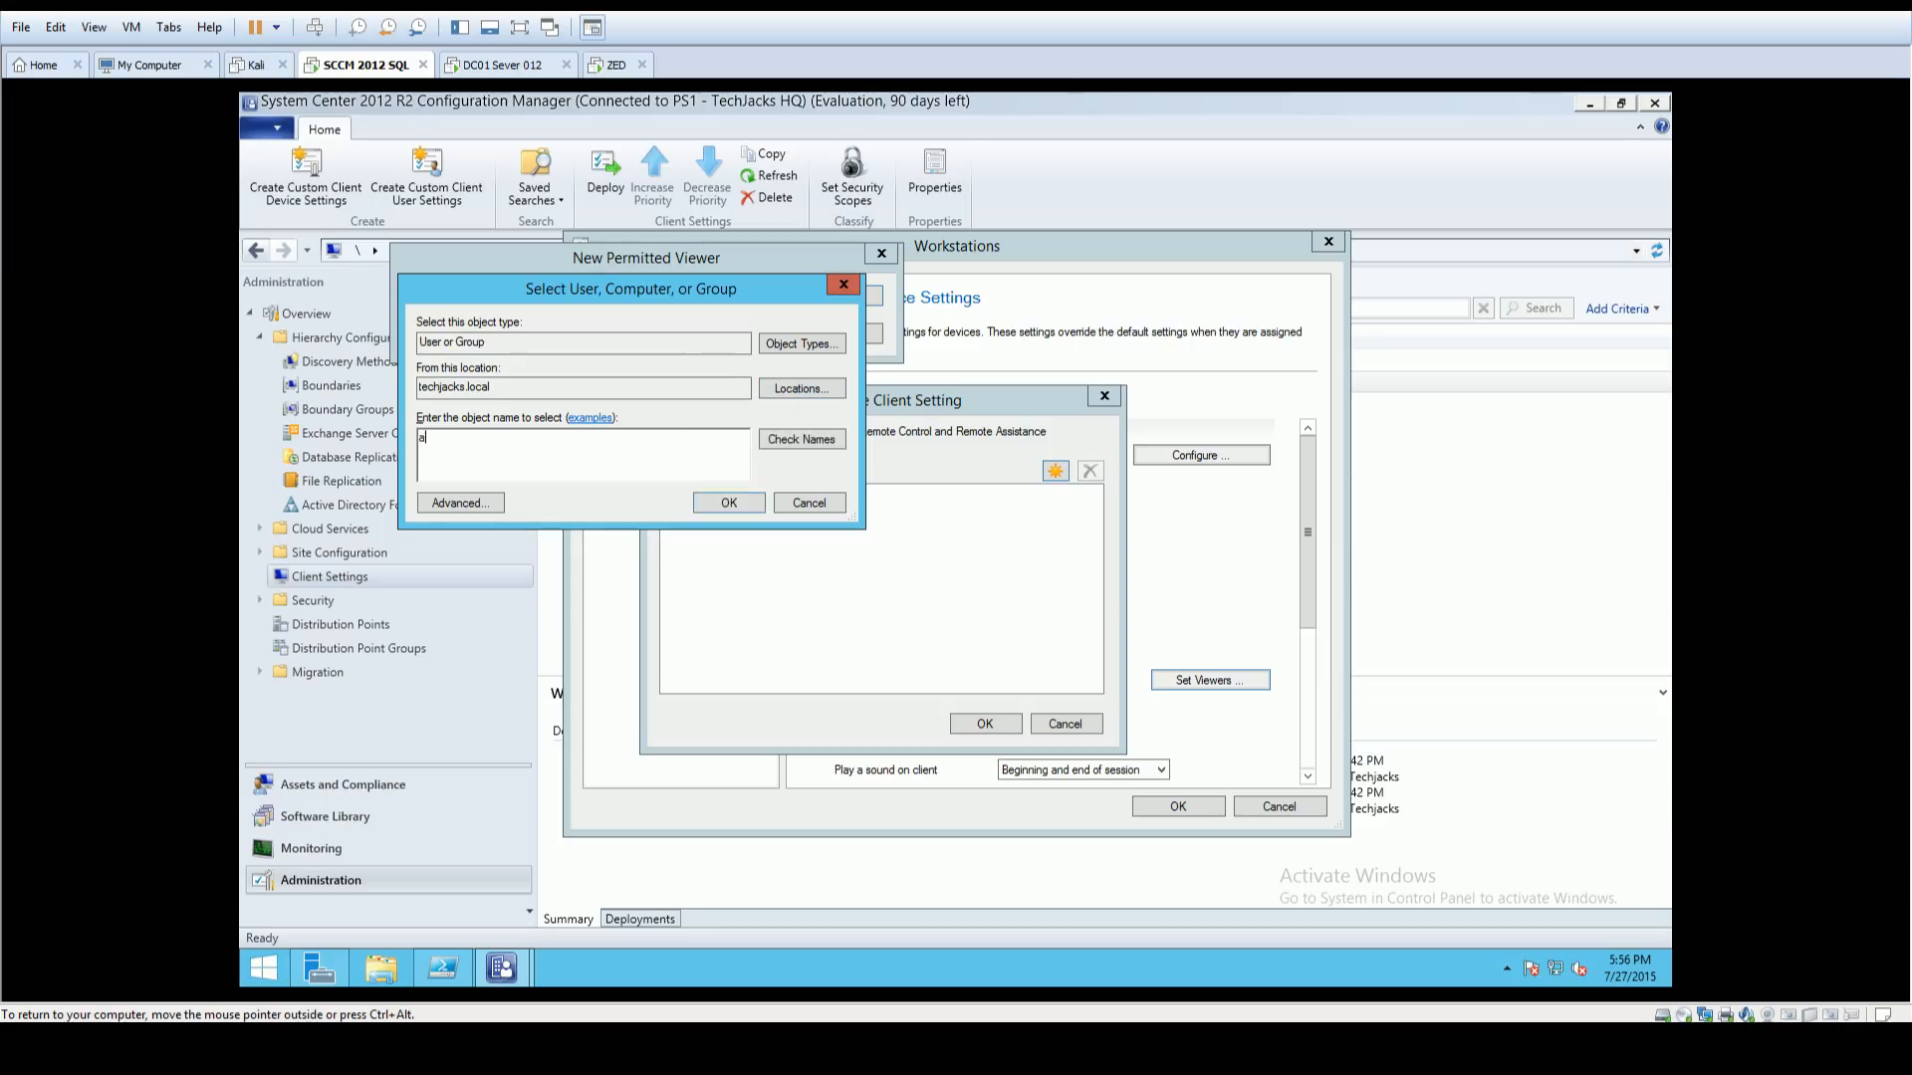
pyautogui.press('BackSpace')
pyautogui.press('BackSpace')
pyautogui.press('BackSpace')
pyautogui.write('domain')
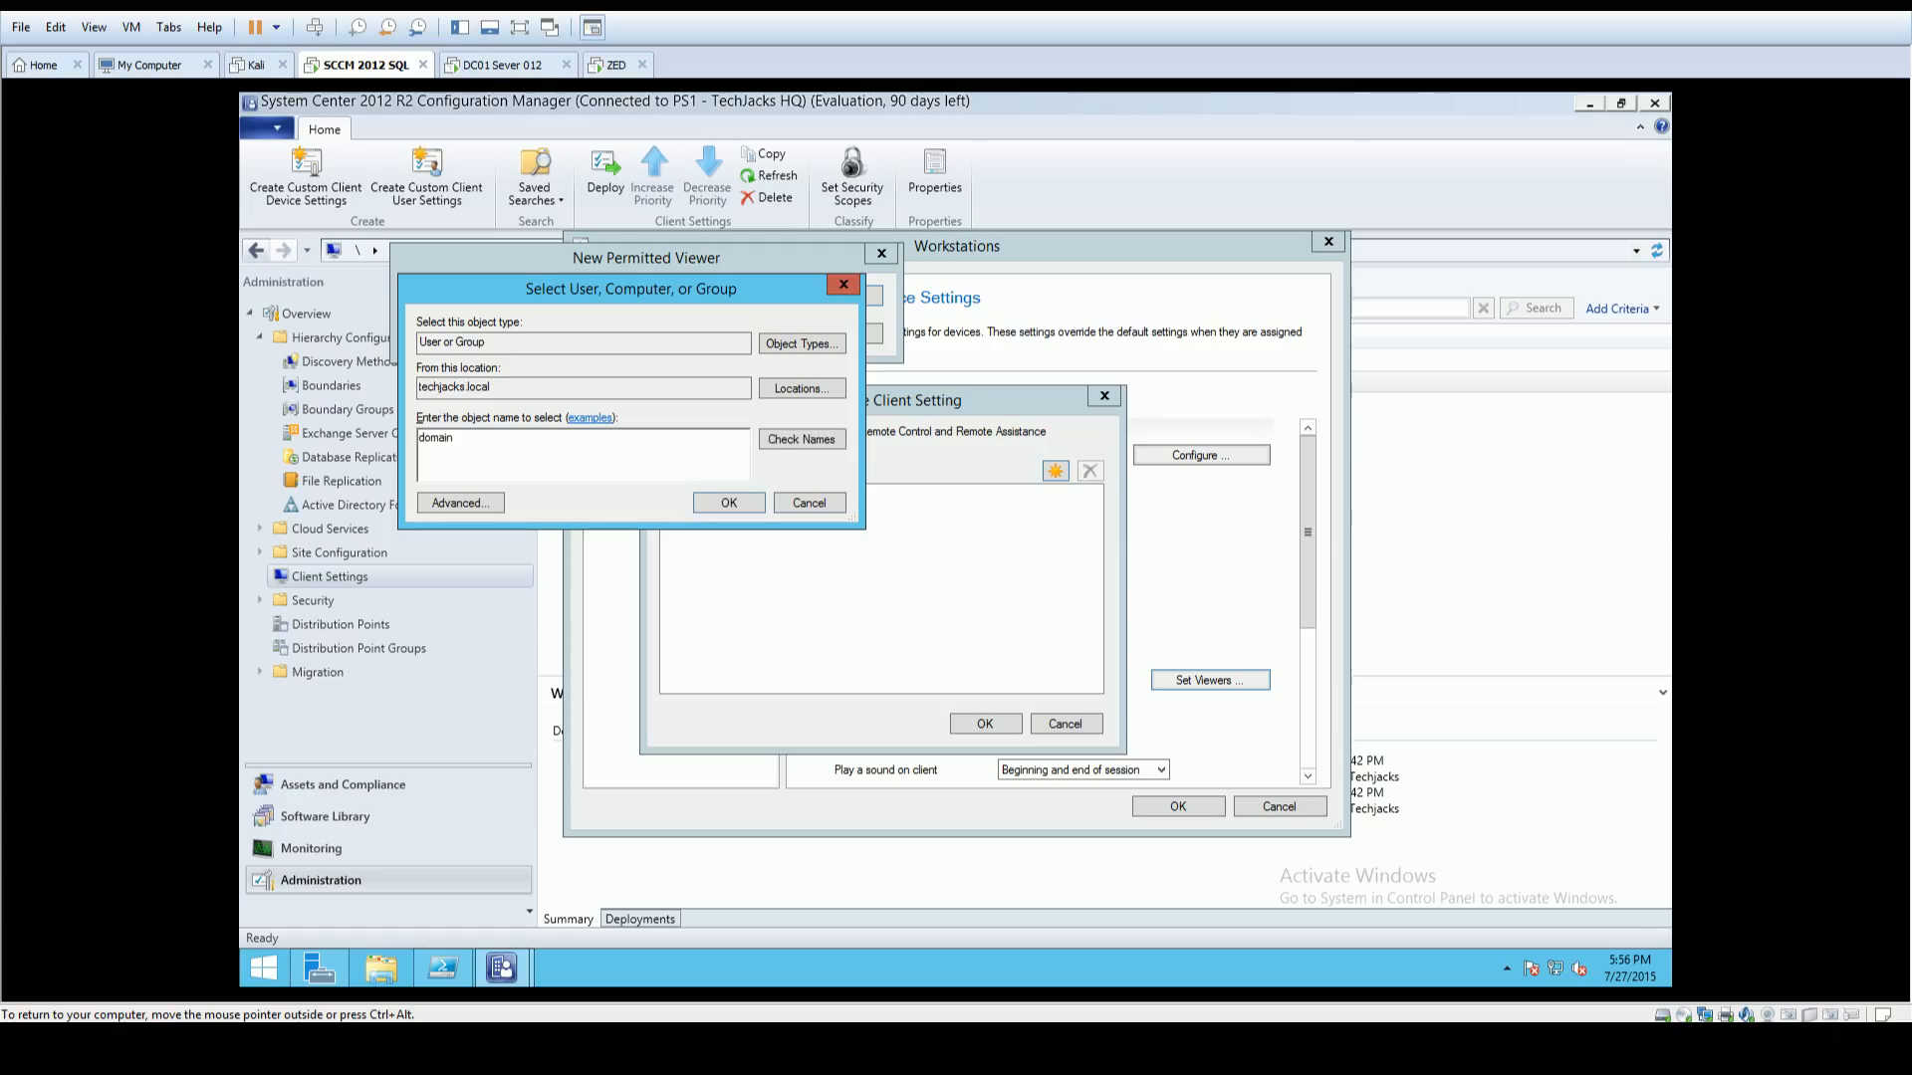
pyautogui.click(778, 443)
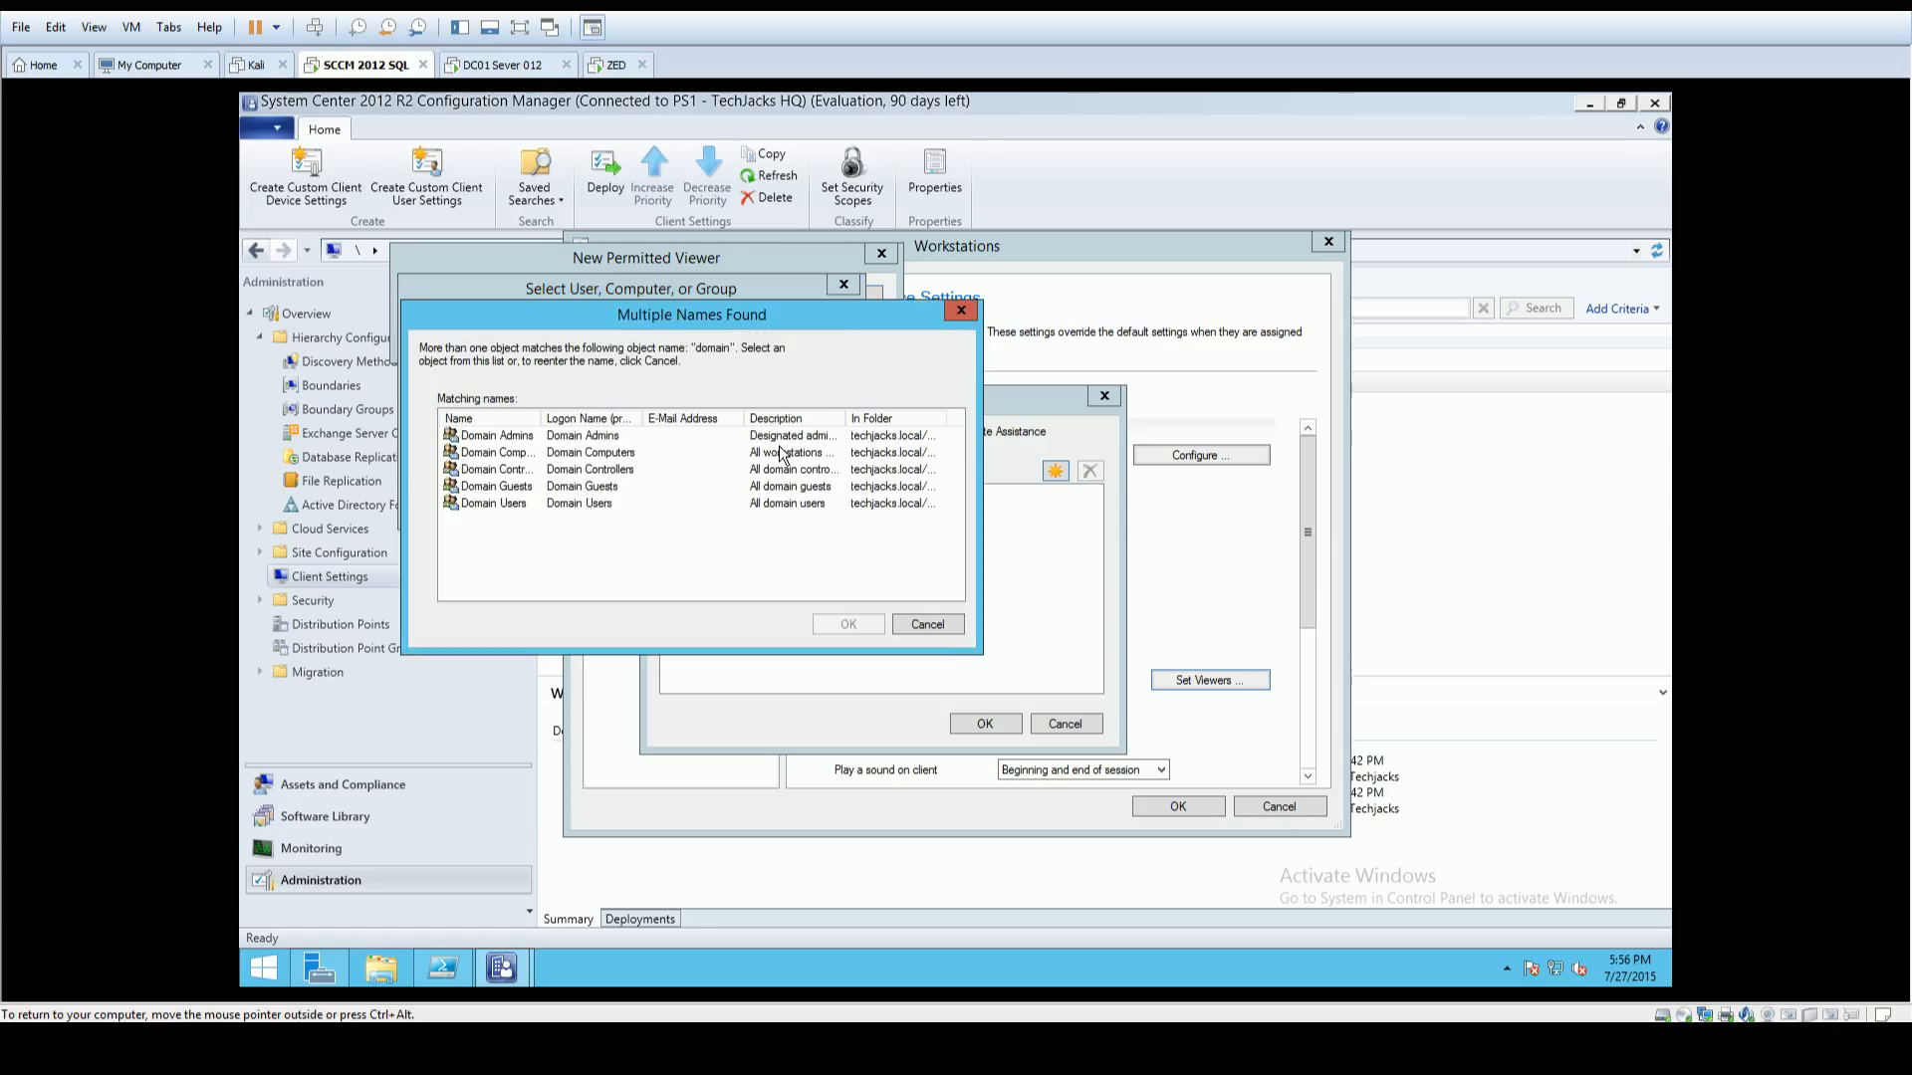
# Step: Choose the Domain Admins group from the matching names and save it as a permitted viewer
pyautogui.moveTo(539, 411); pyautogui.dragTo(658, 411)
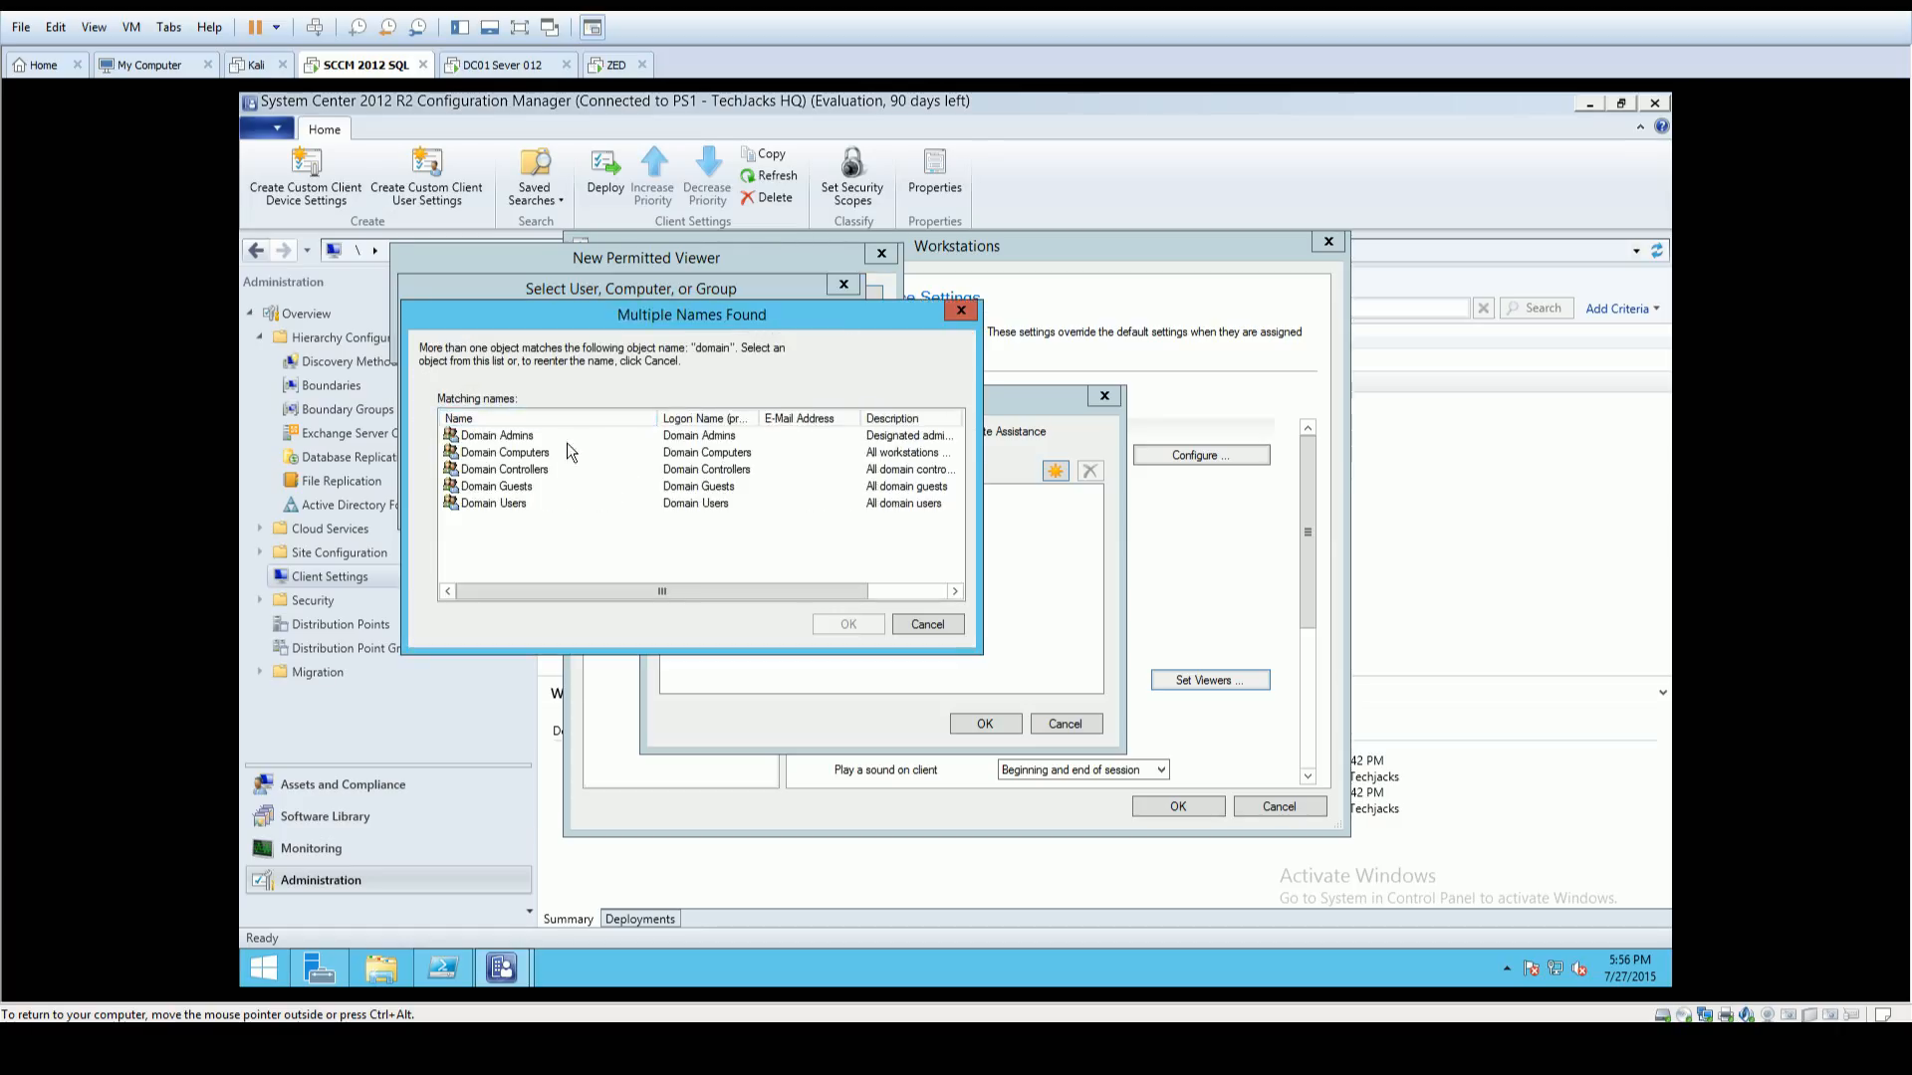
pyautogui.click(562, 436)
pyautogui.click(848, 624)
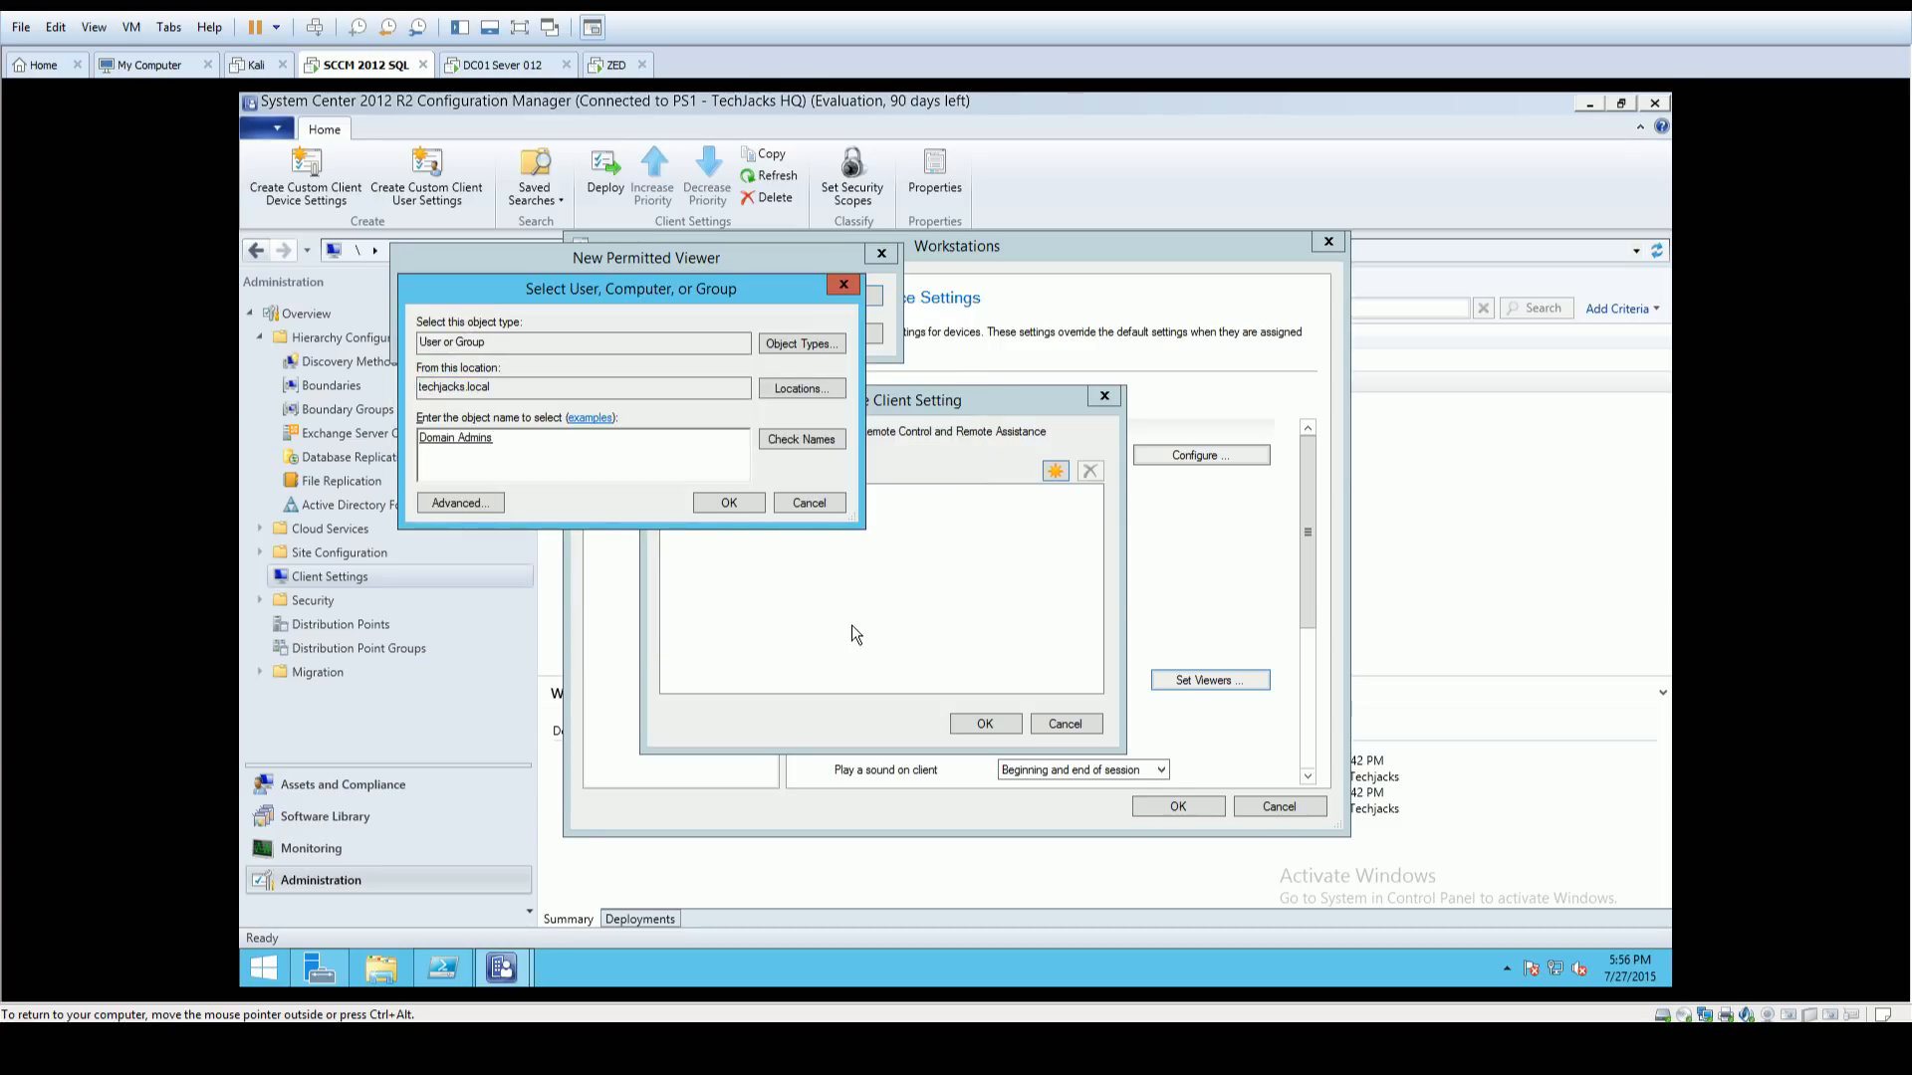
pyautogui.click(746, 506)
pyautogui.click(703, 339)
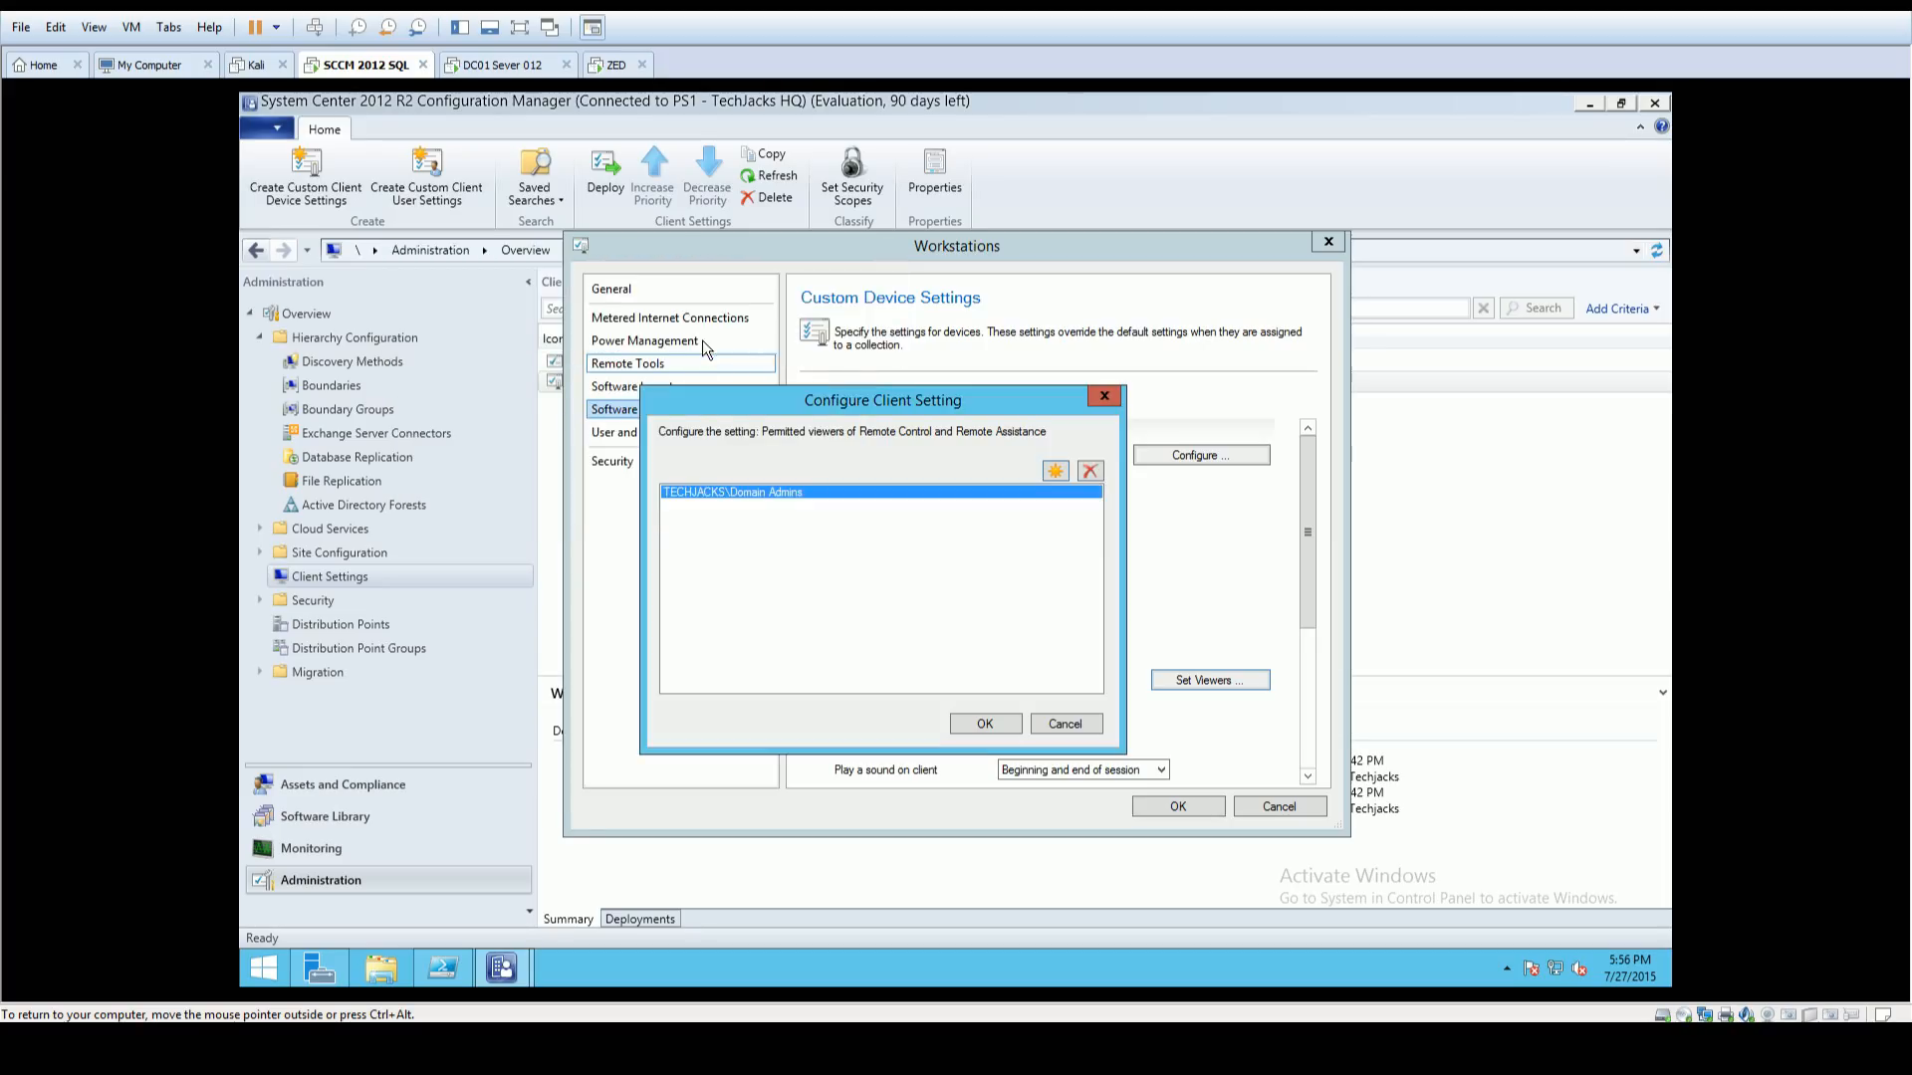
pyautogui.click(994, 723)
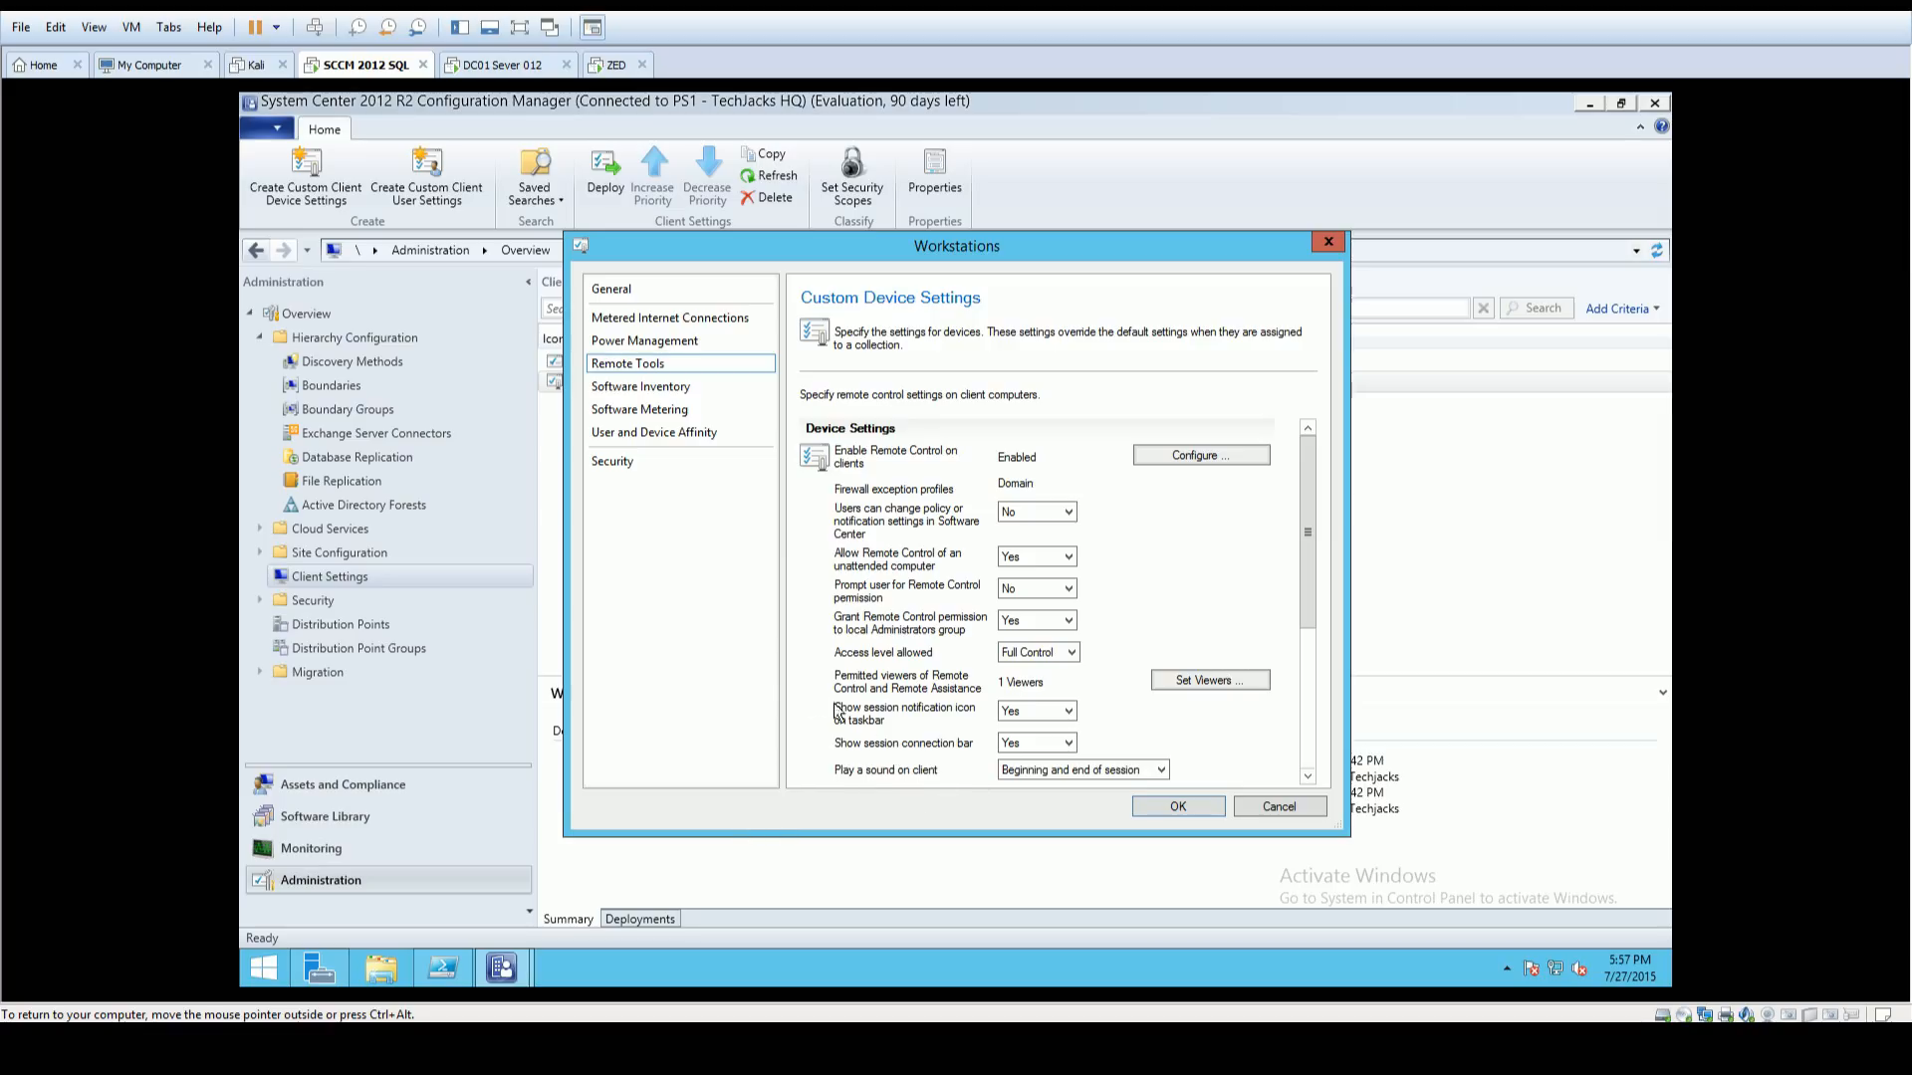
# Step: Set the level of access for Remote Assistance to Full Control in the Remote Tools settings
pyautogui.moveTo(1309, 588); pyautogui.dragTo(1308, 665)
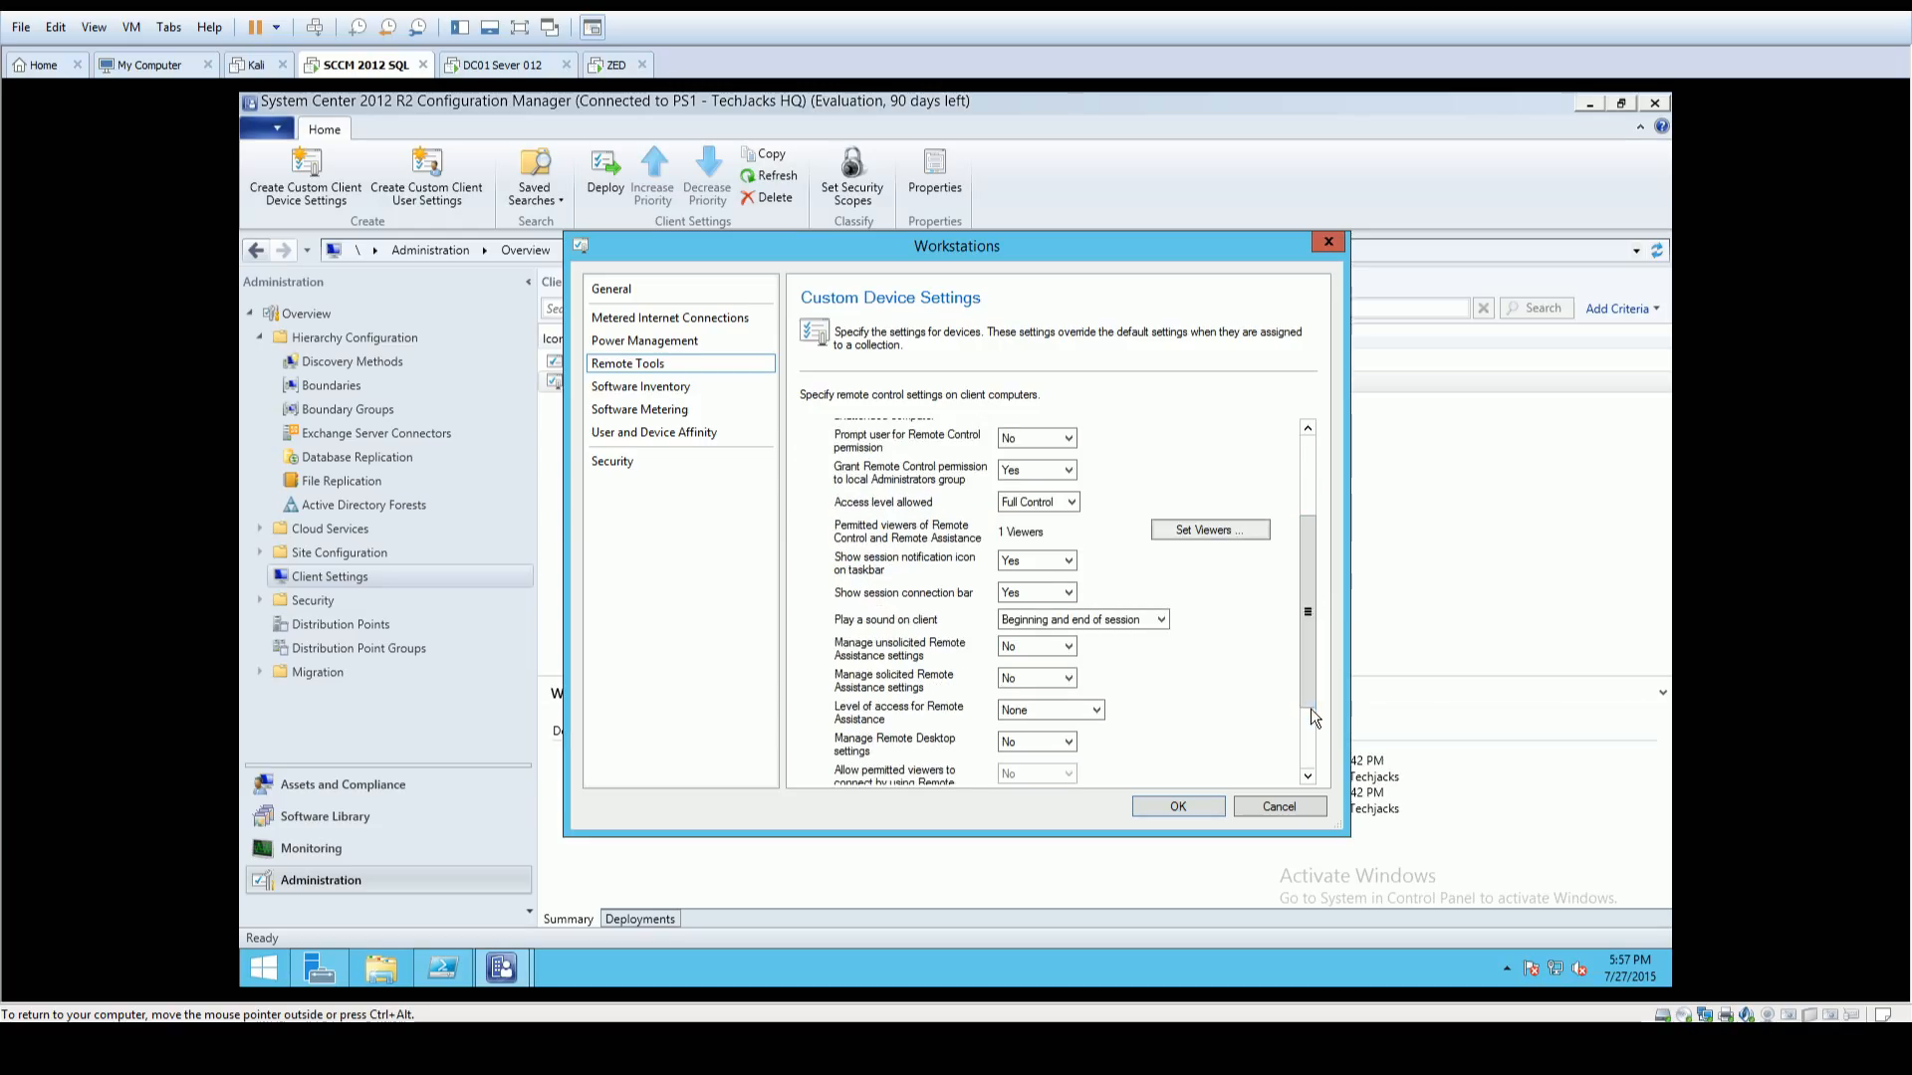
pyautogui.scroll(-1, 1310, 707)
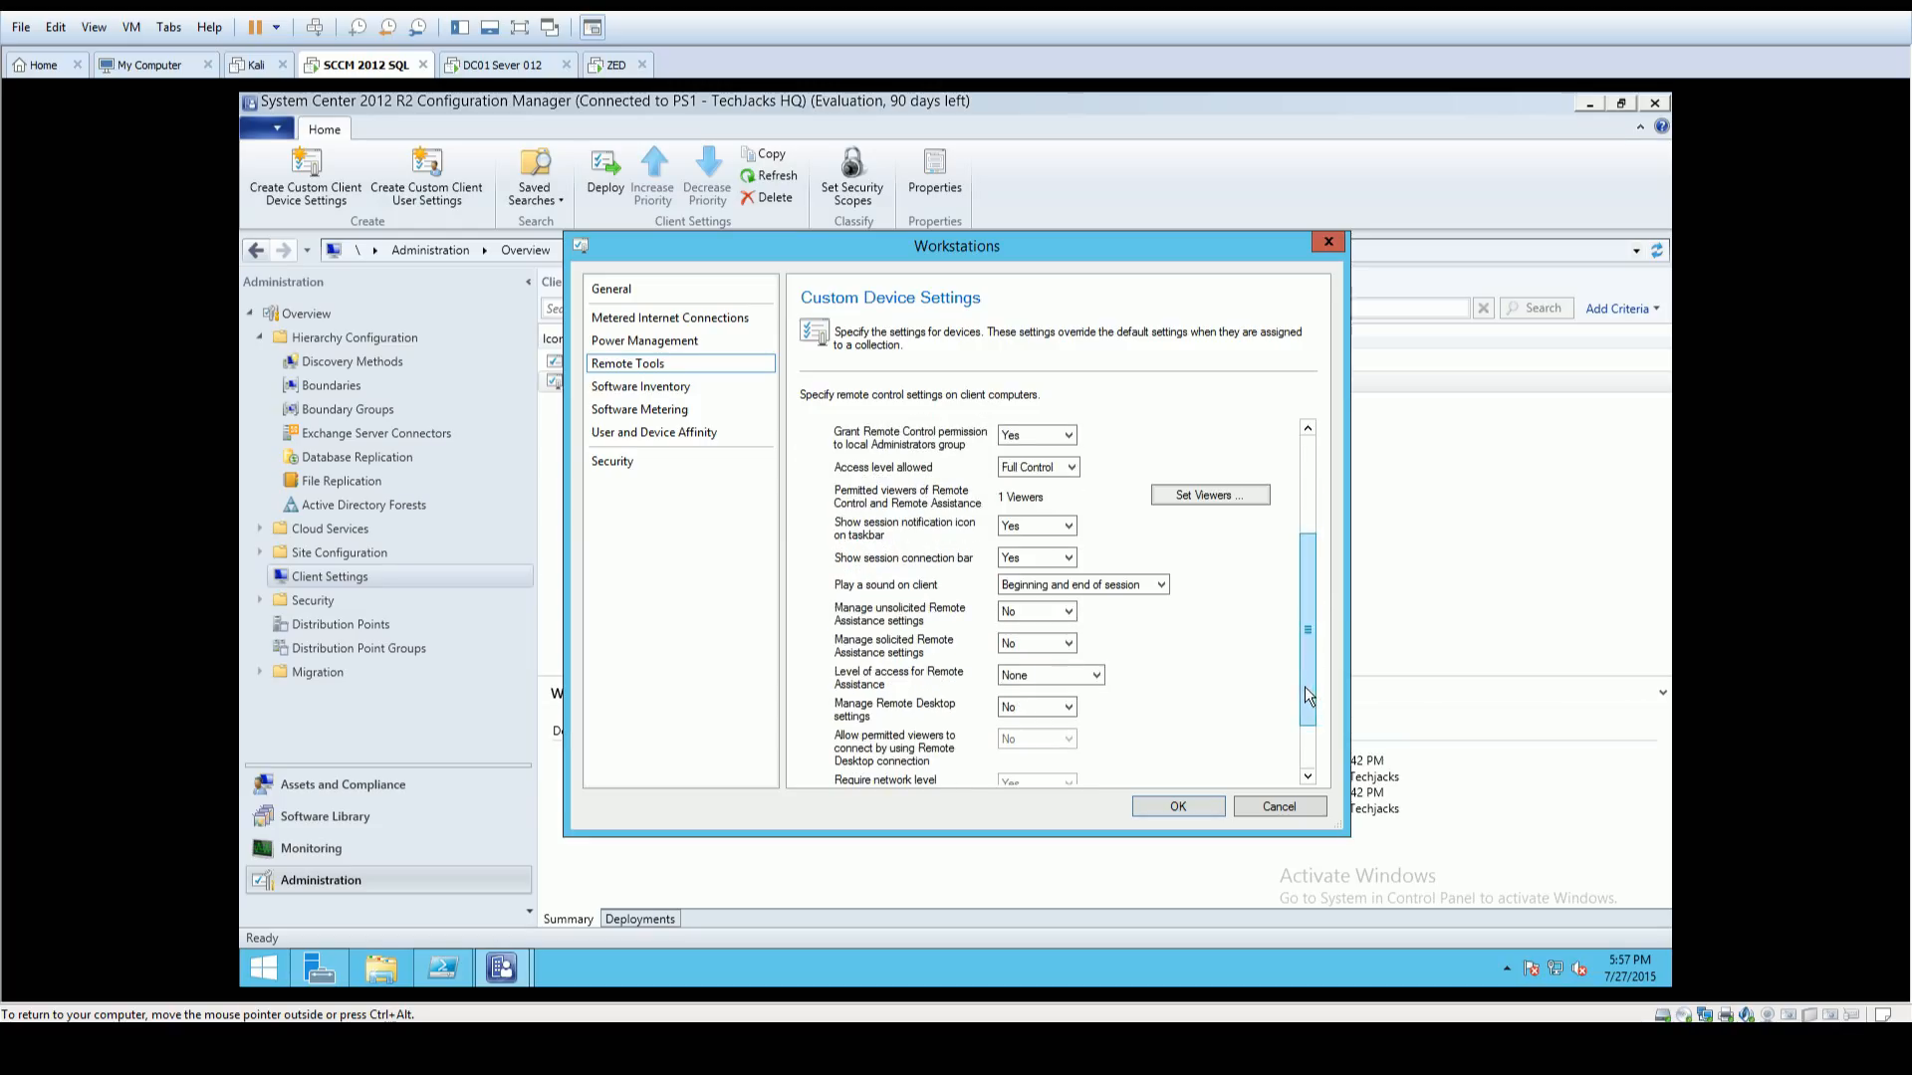
pyautogui.scroll(-2, 1304, 709)
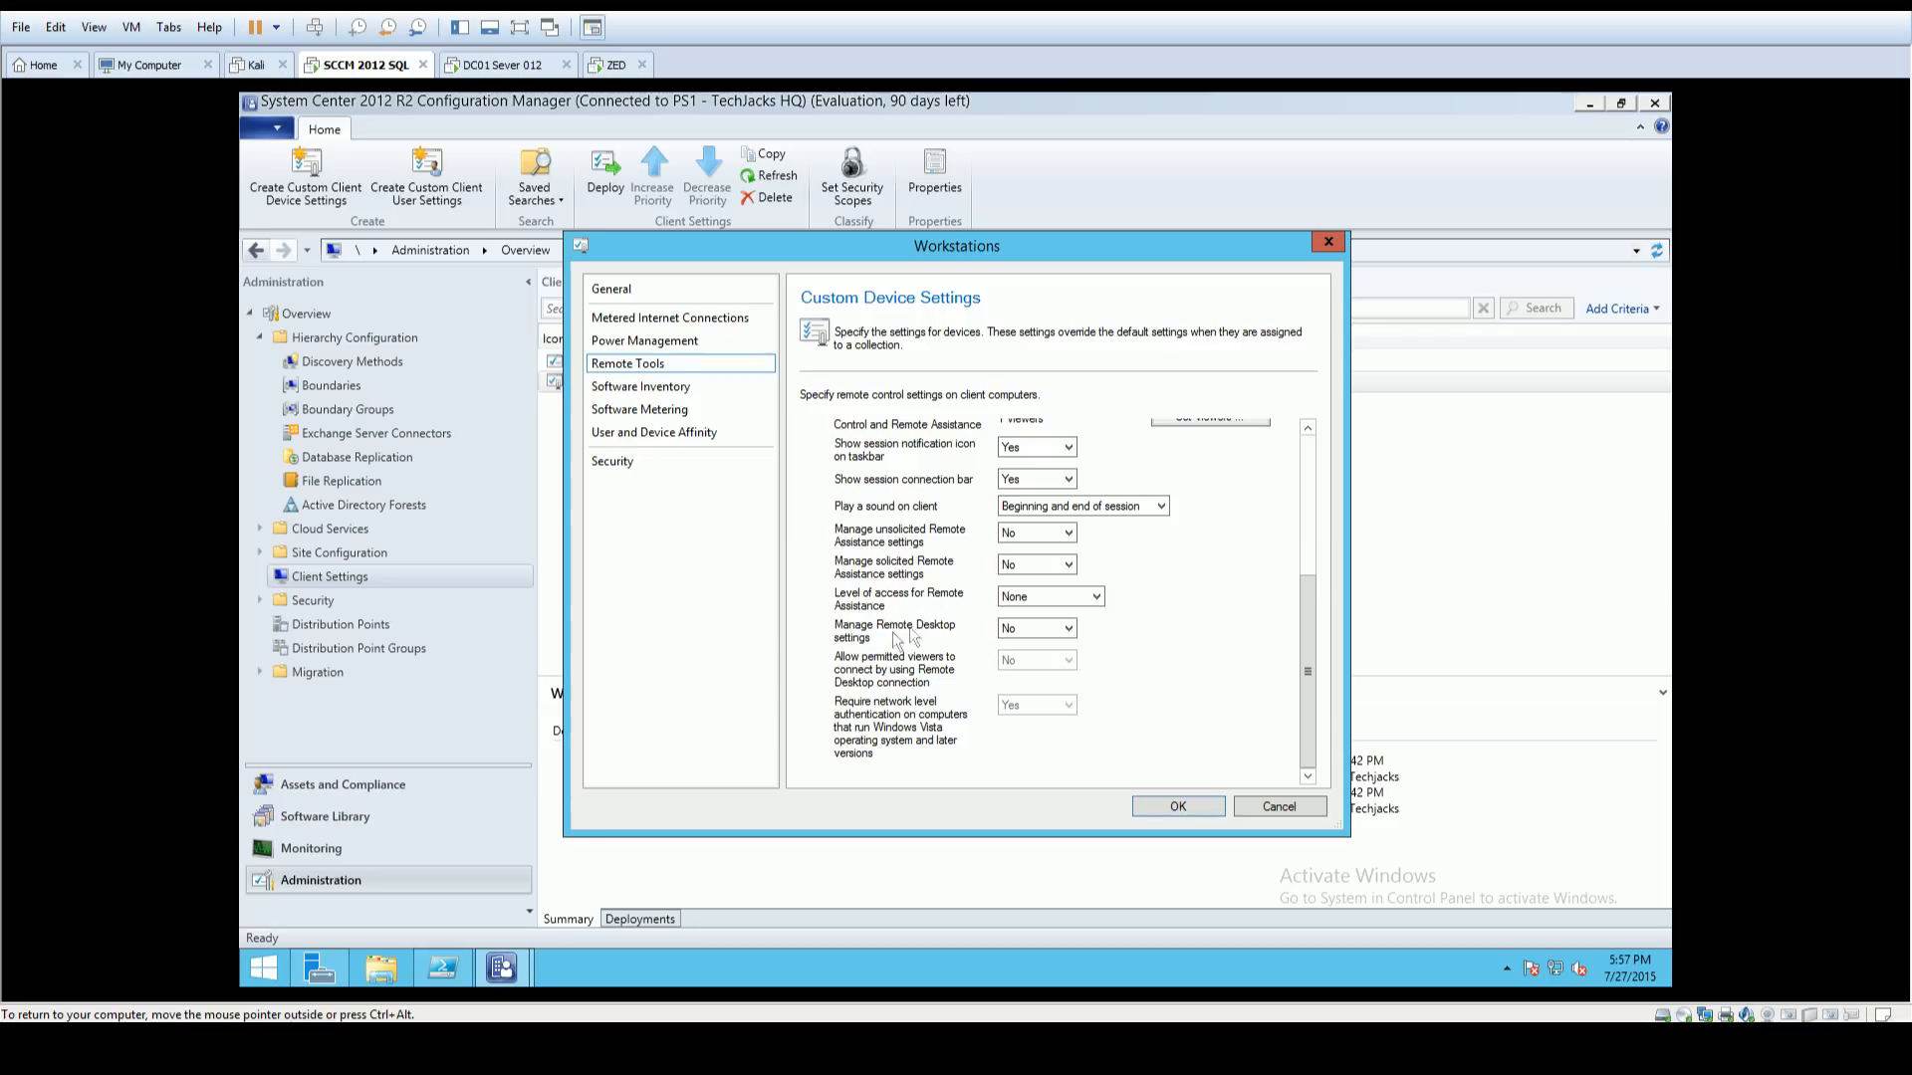
pyautogui.click(1028, 600)
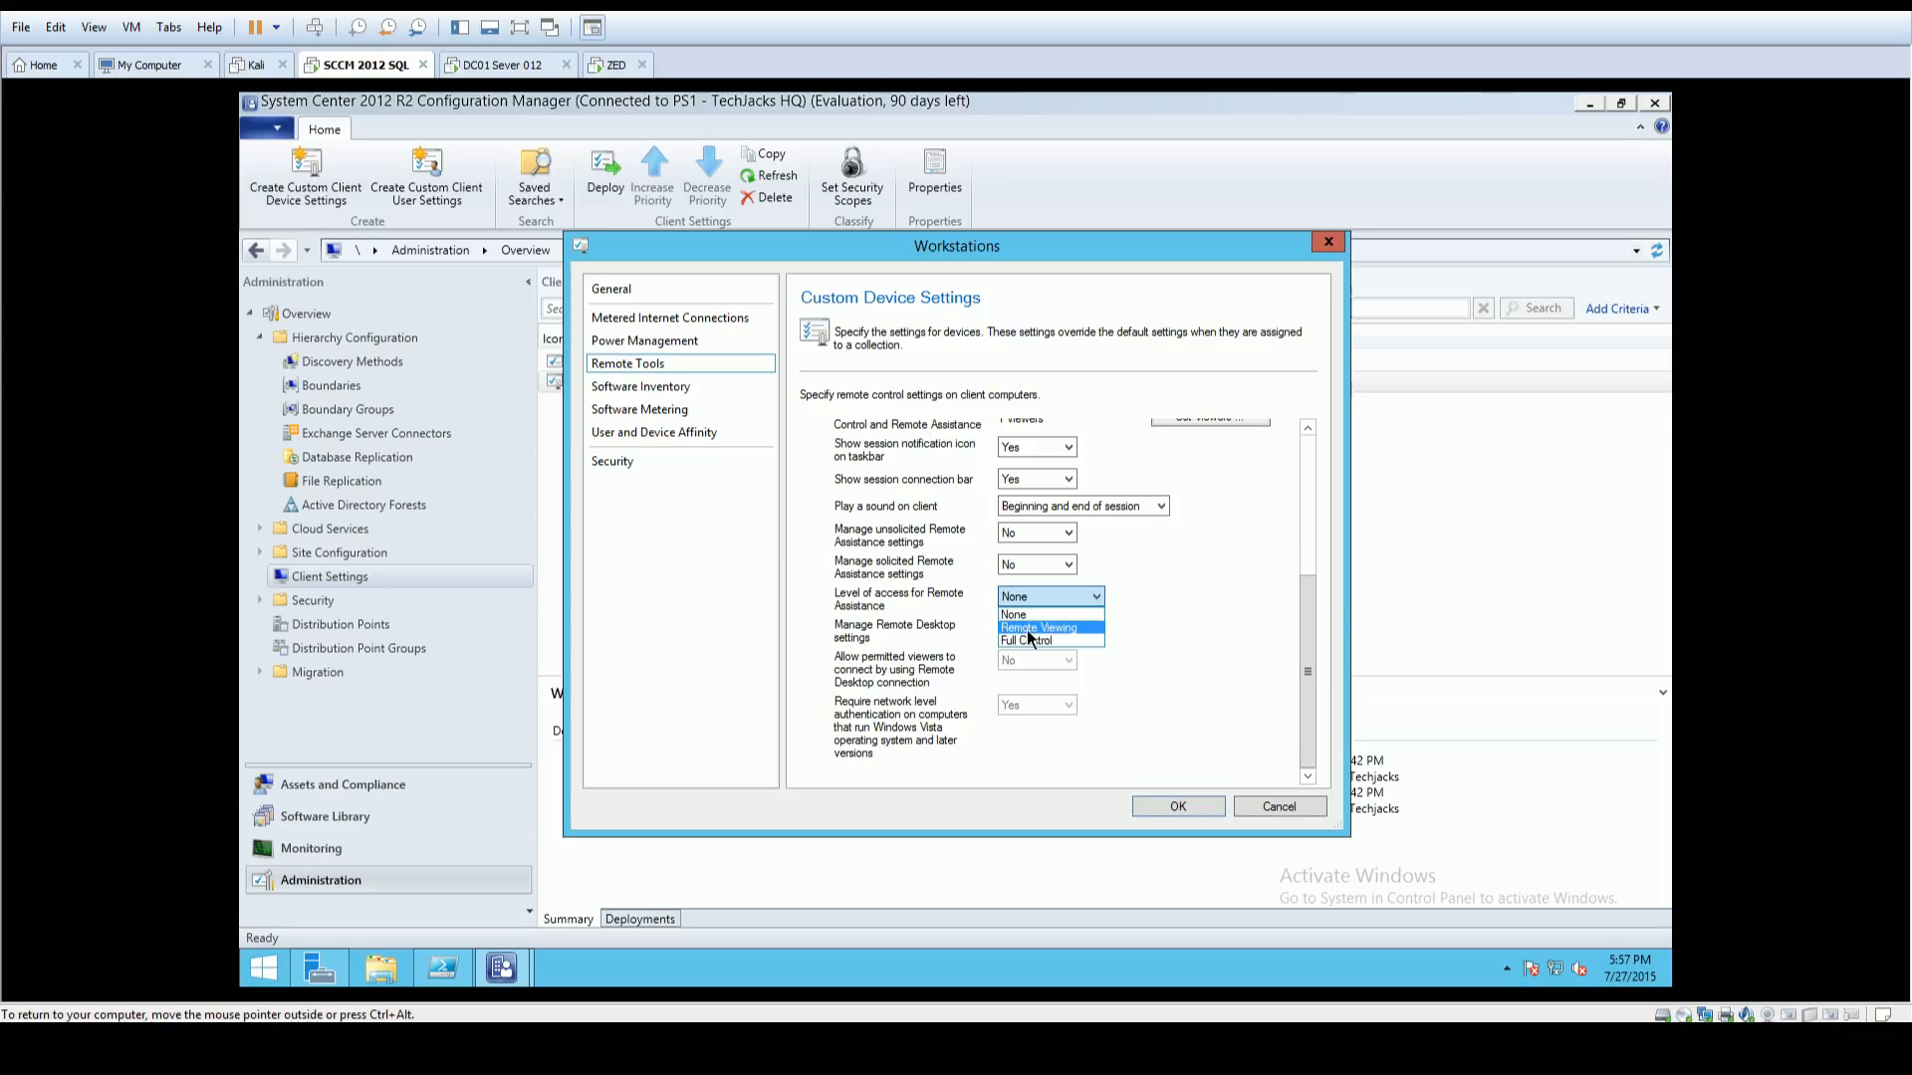
pyautogui.click(1031, 641)
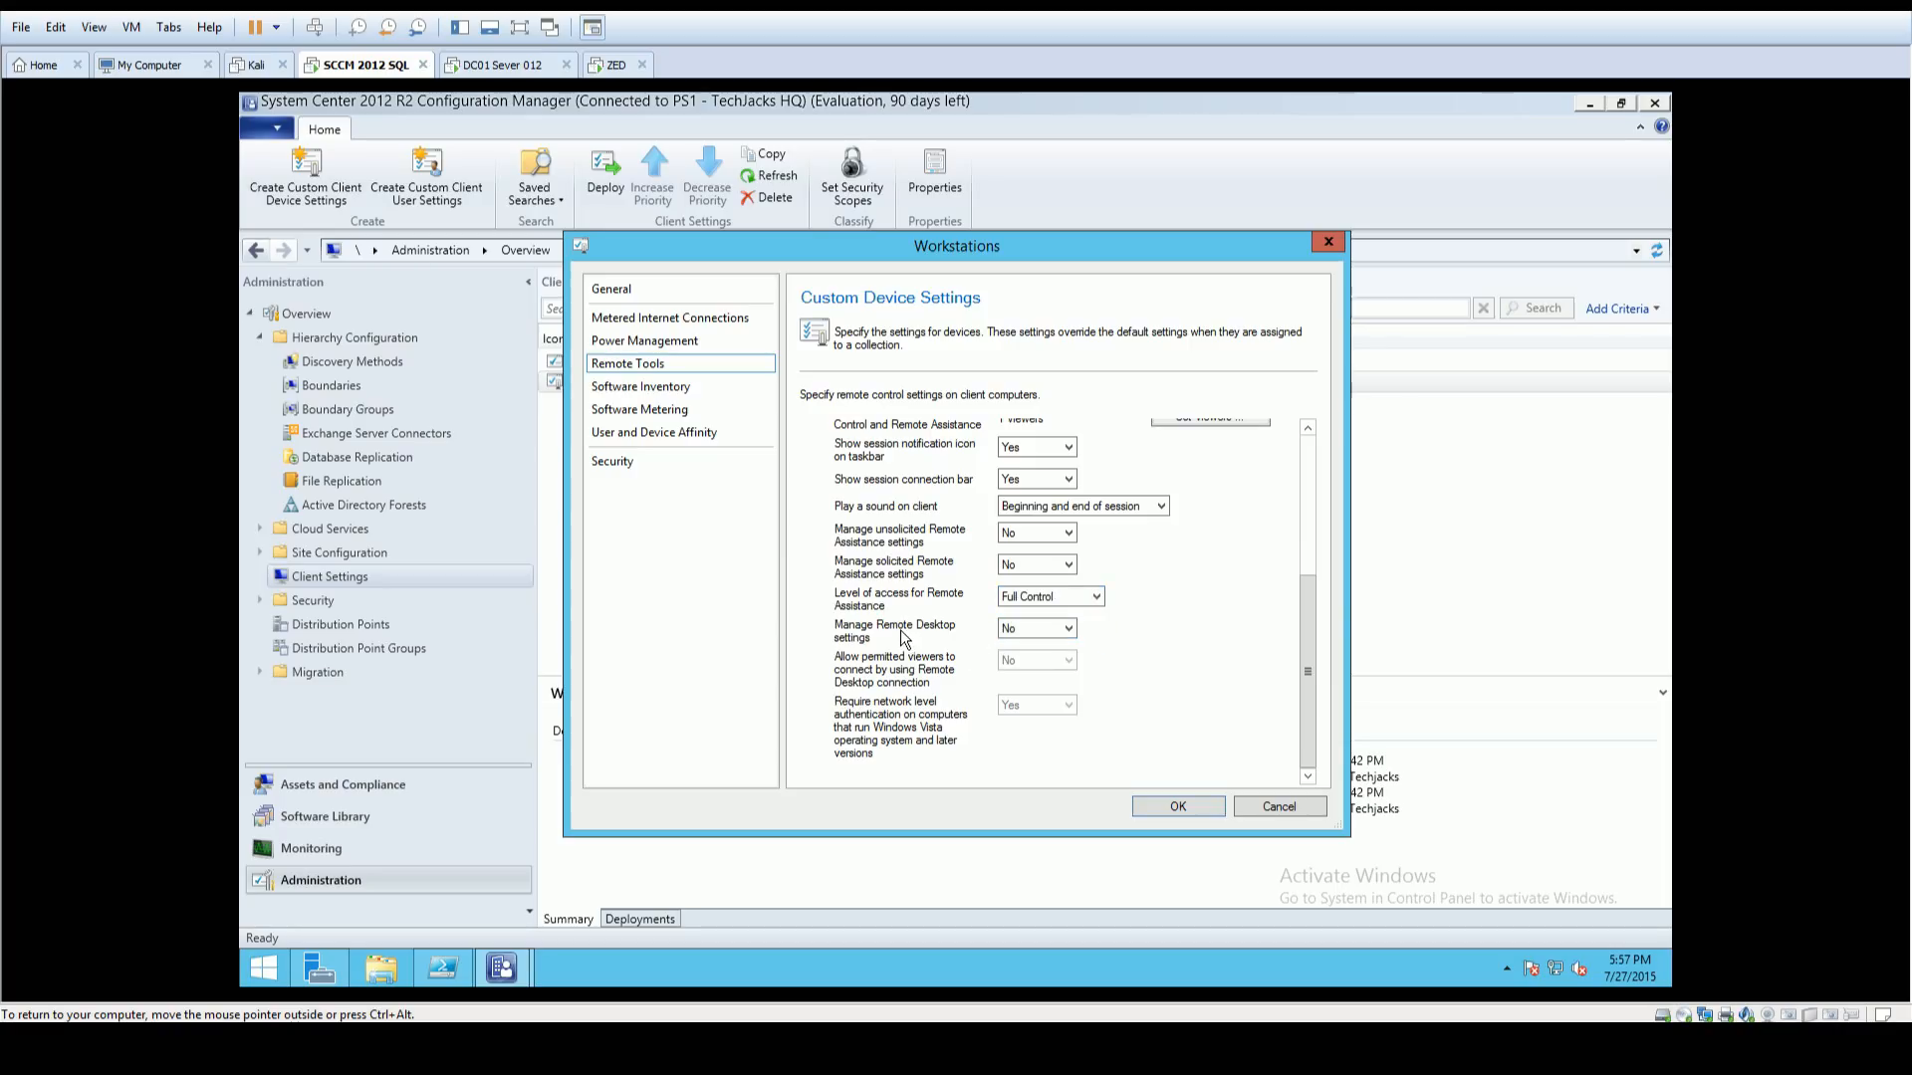
# Step: Set Manage Remote Desktop settings to Yes and allow permitted viewers to connect by using Remote Desktop connection
pyautogui.click(1016, 629)
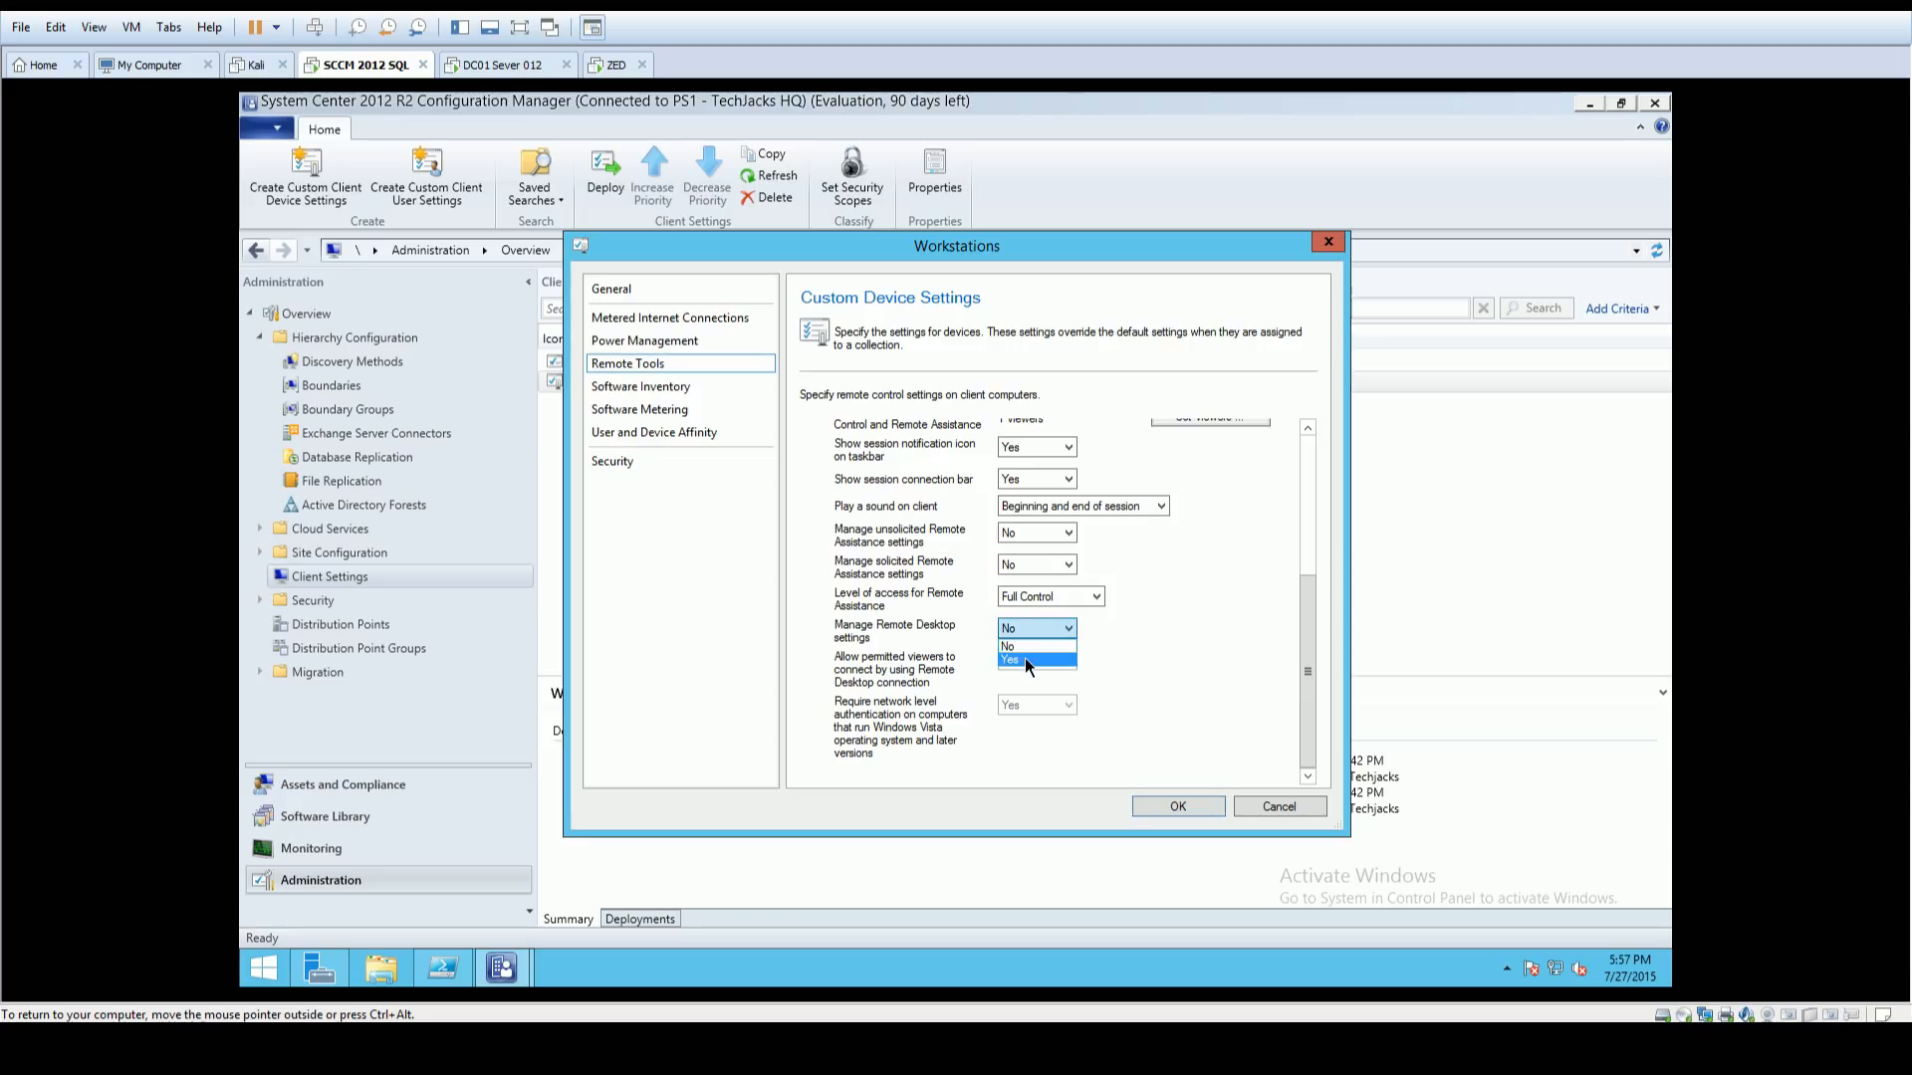
pyautogui.click(1029, 661)
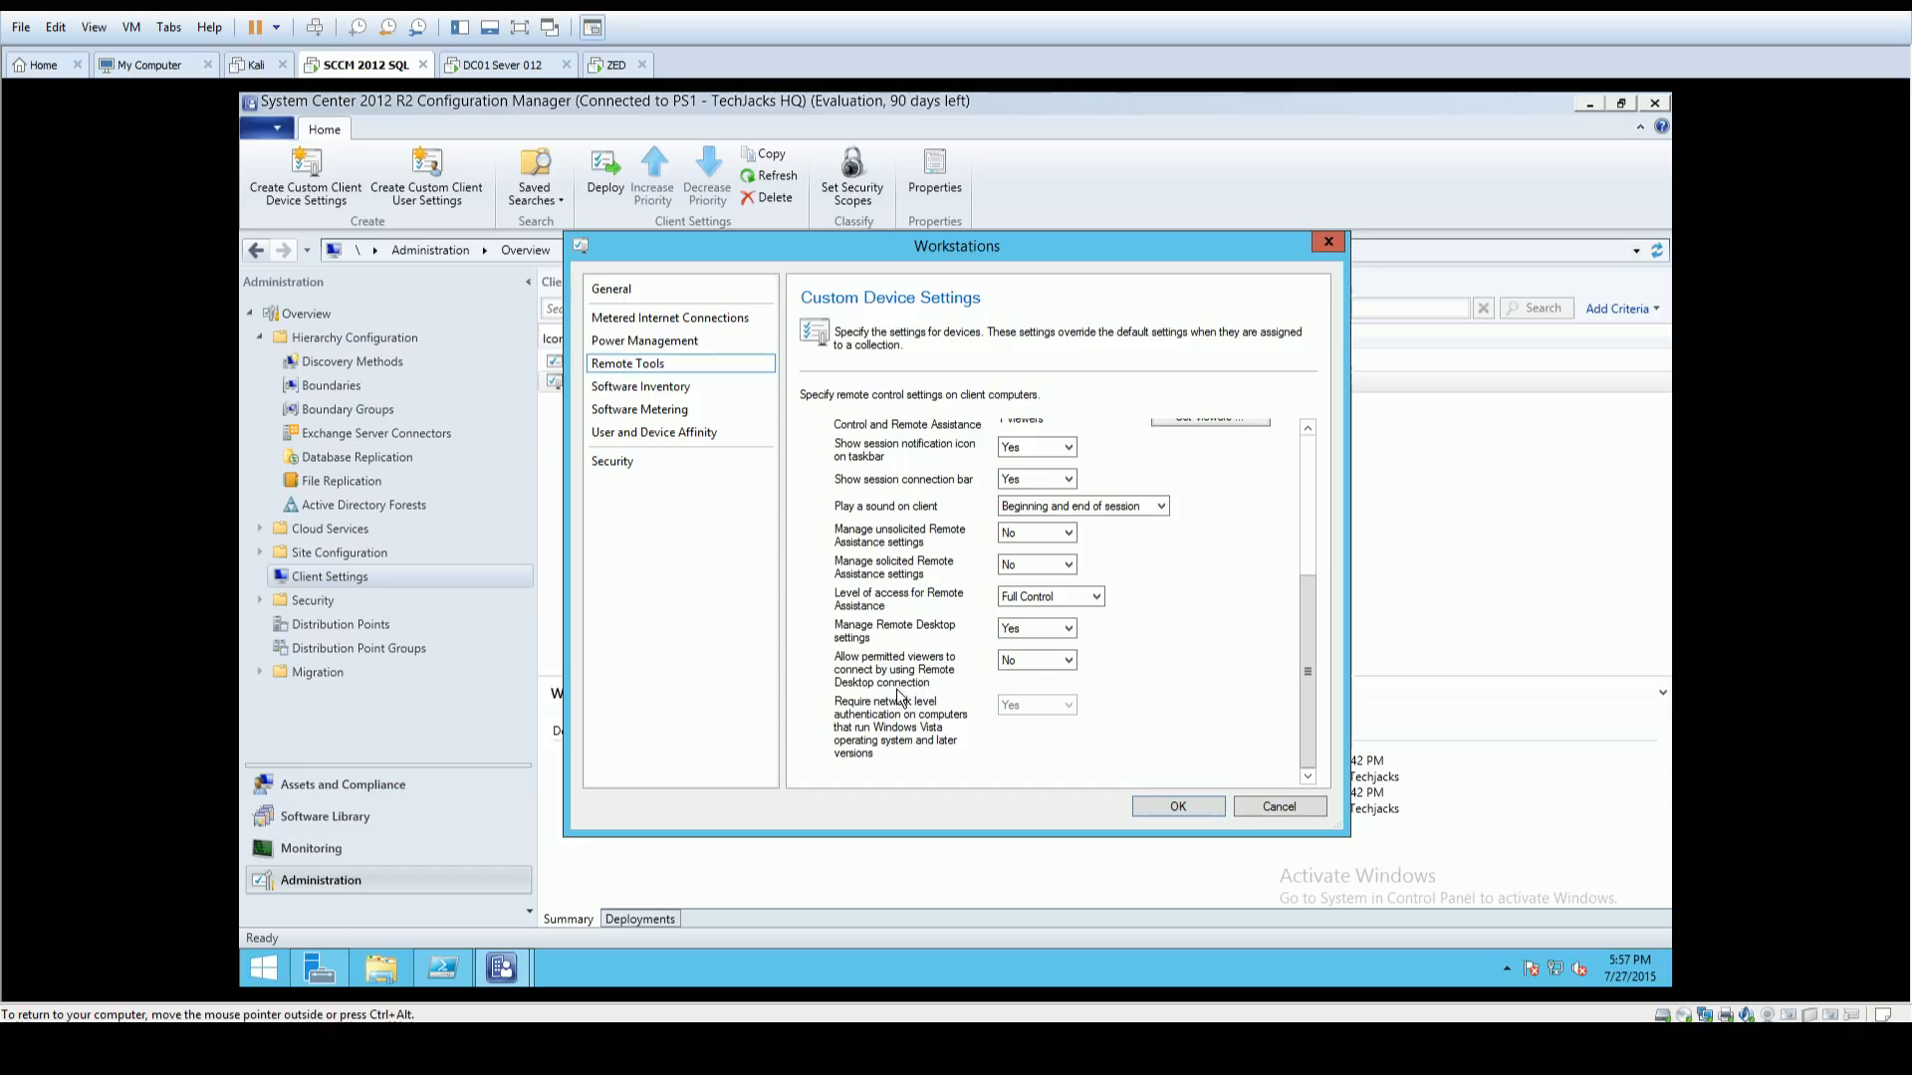
pyautogui.click(1036, 660)
pyautogui.click(1032, 689)
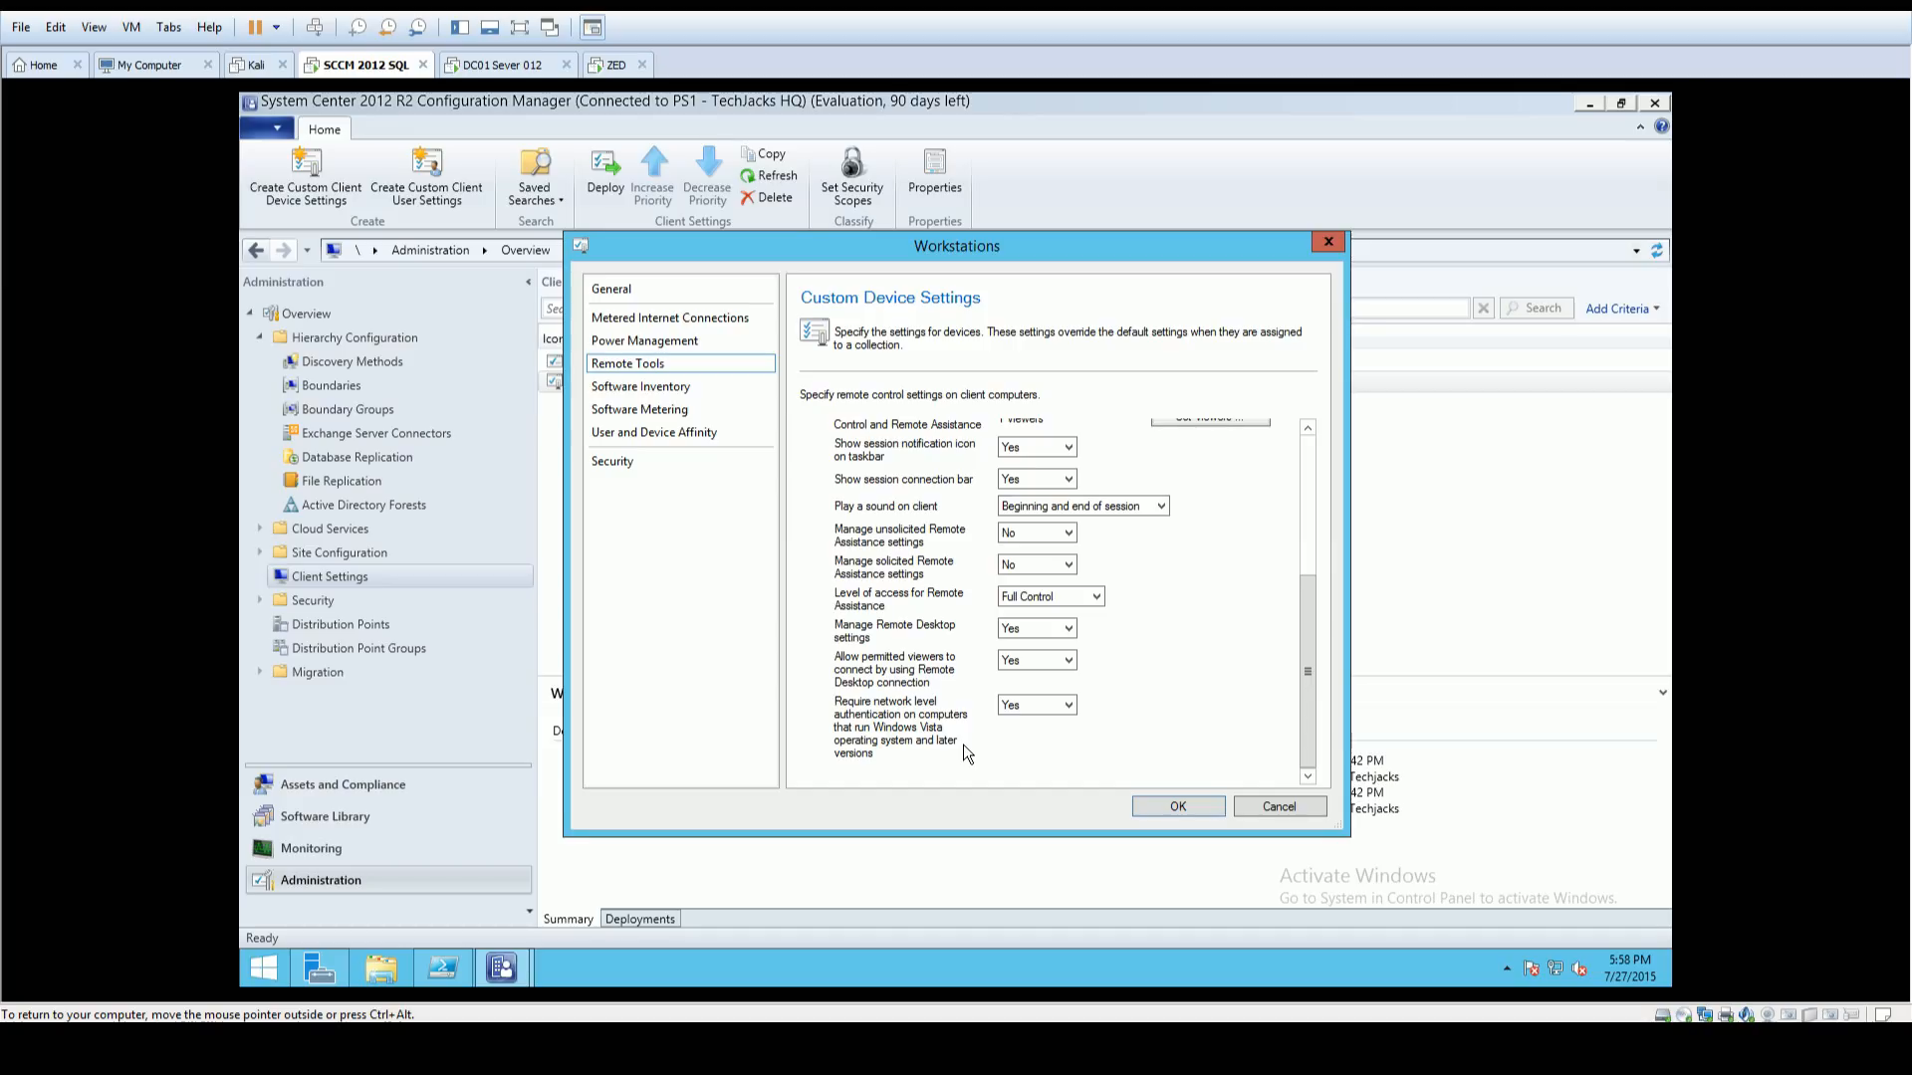
pyautogui.moveTo(1308, 659); pyautogui.dragTo(1306, 562)
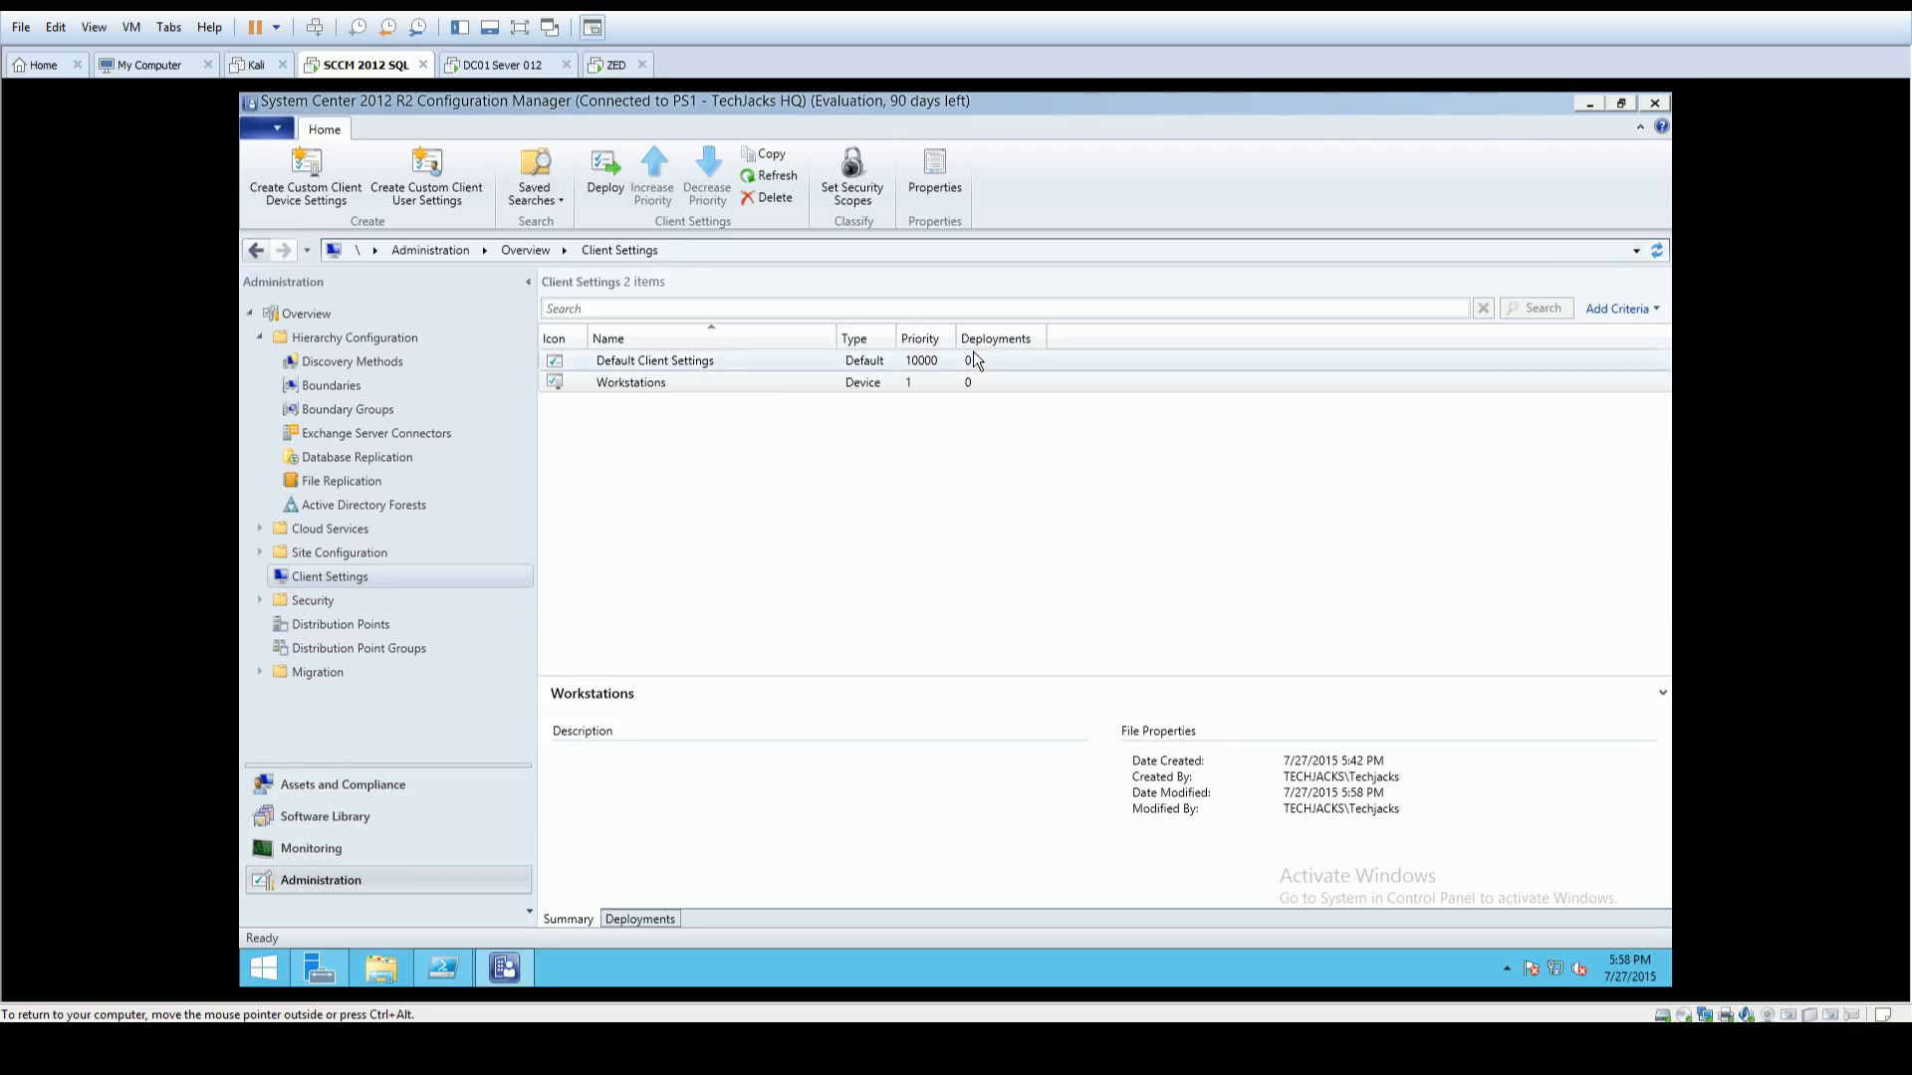
# Step: Open the All Systems device collection in Assets and Compliance to view its members and available actions
pyautogui.click(424, 776)
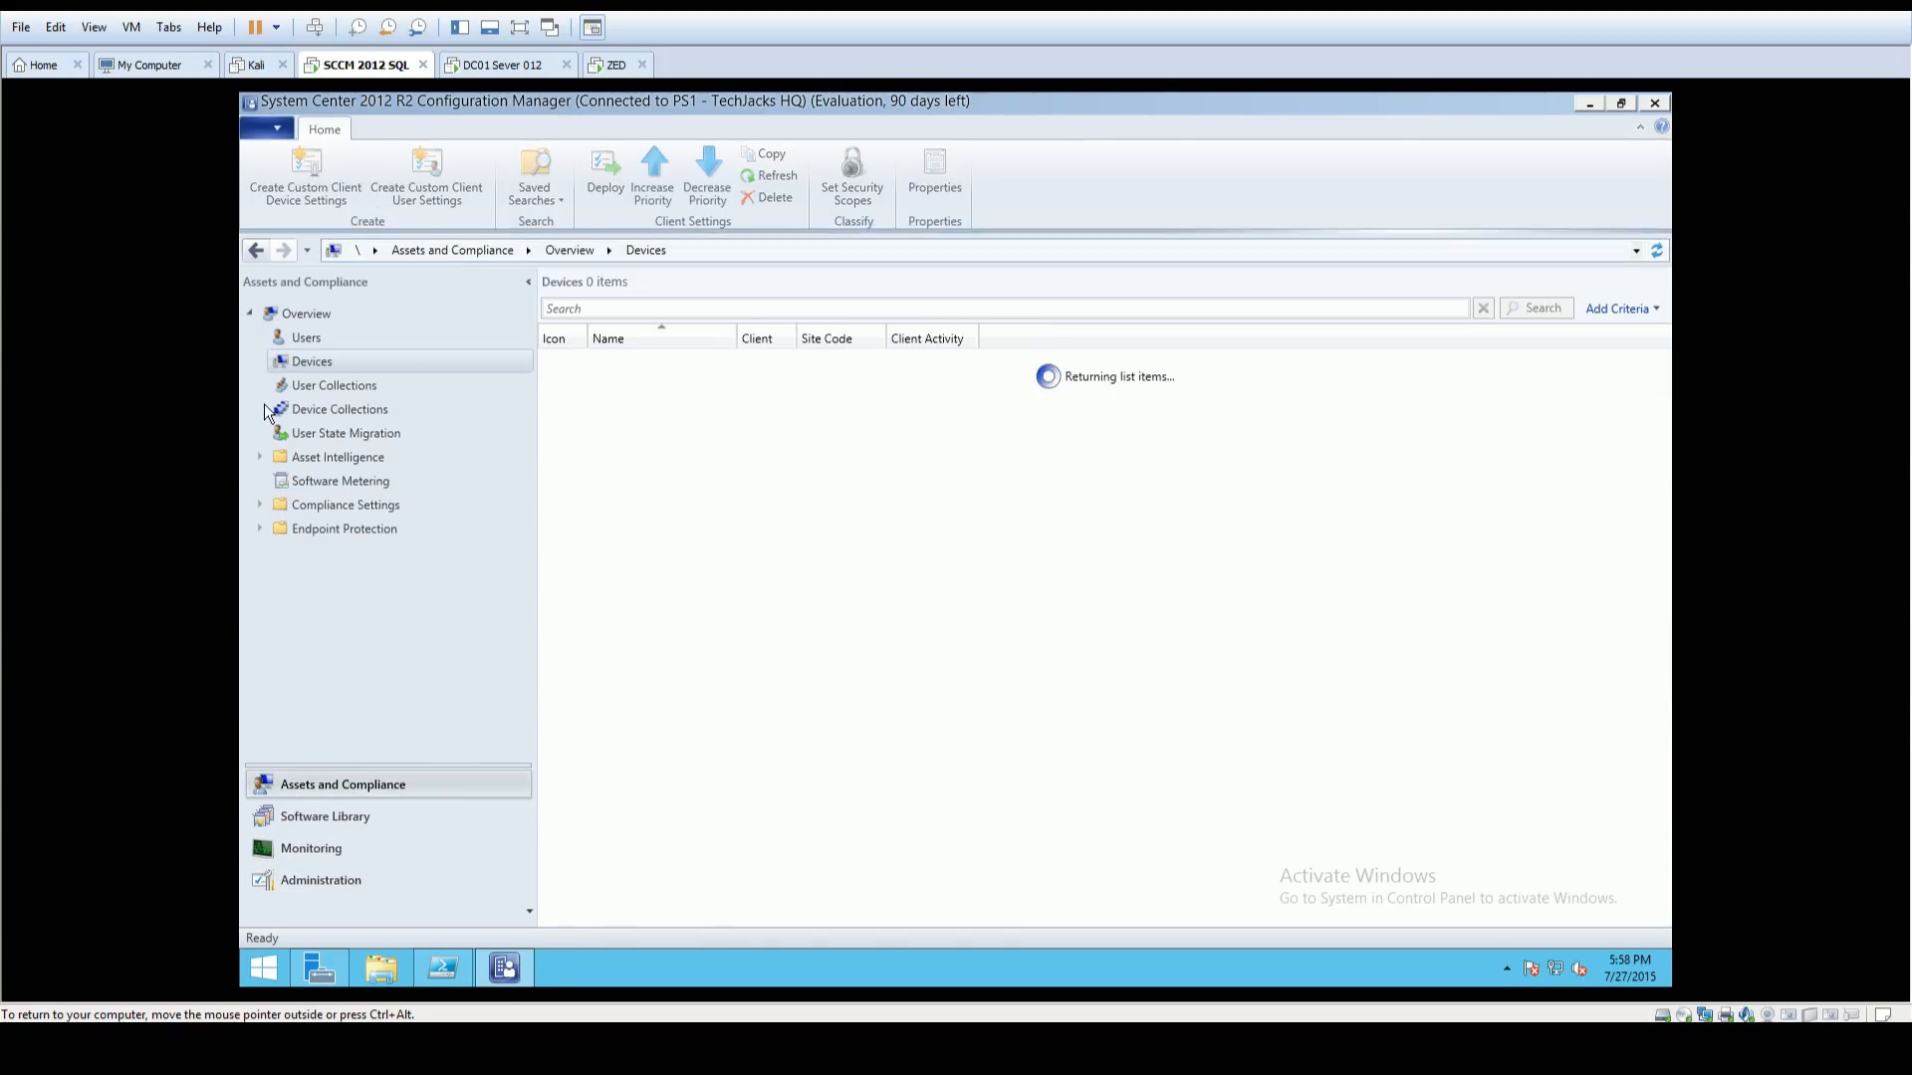
pyautogui.click(426, 412)
pyautogui.click(633, 403)
pyautogui.doubleClick(637, 406)
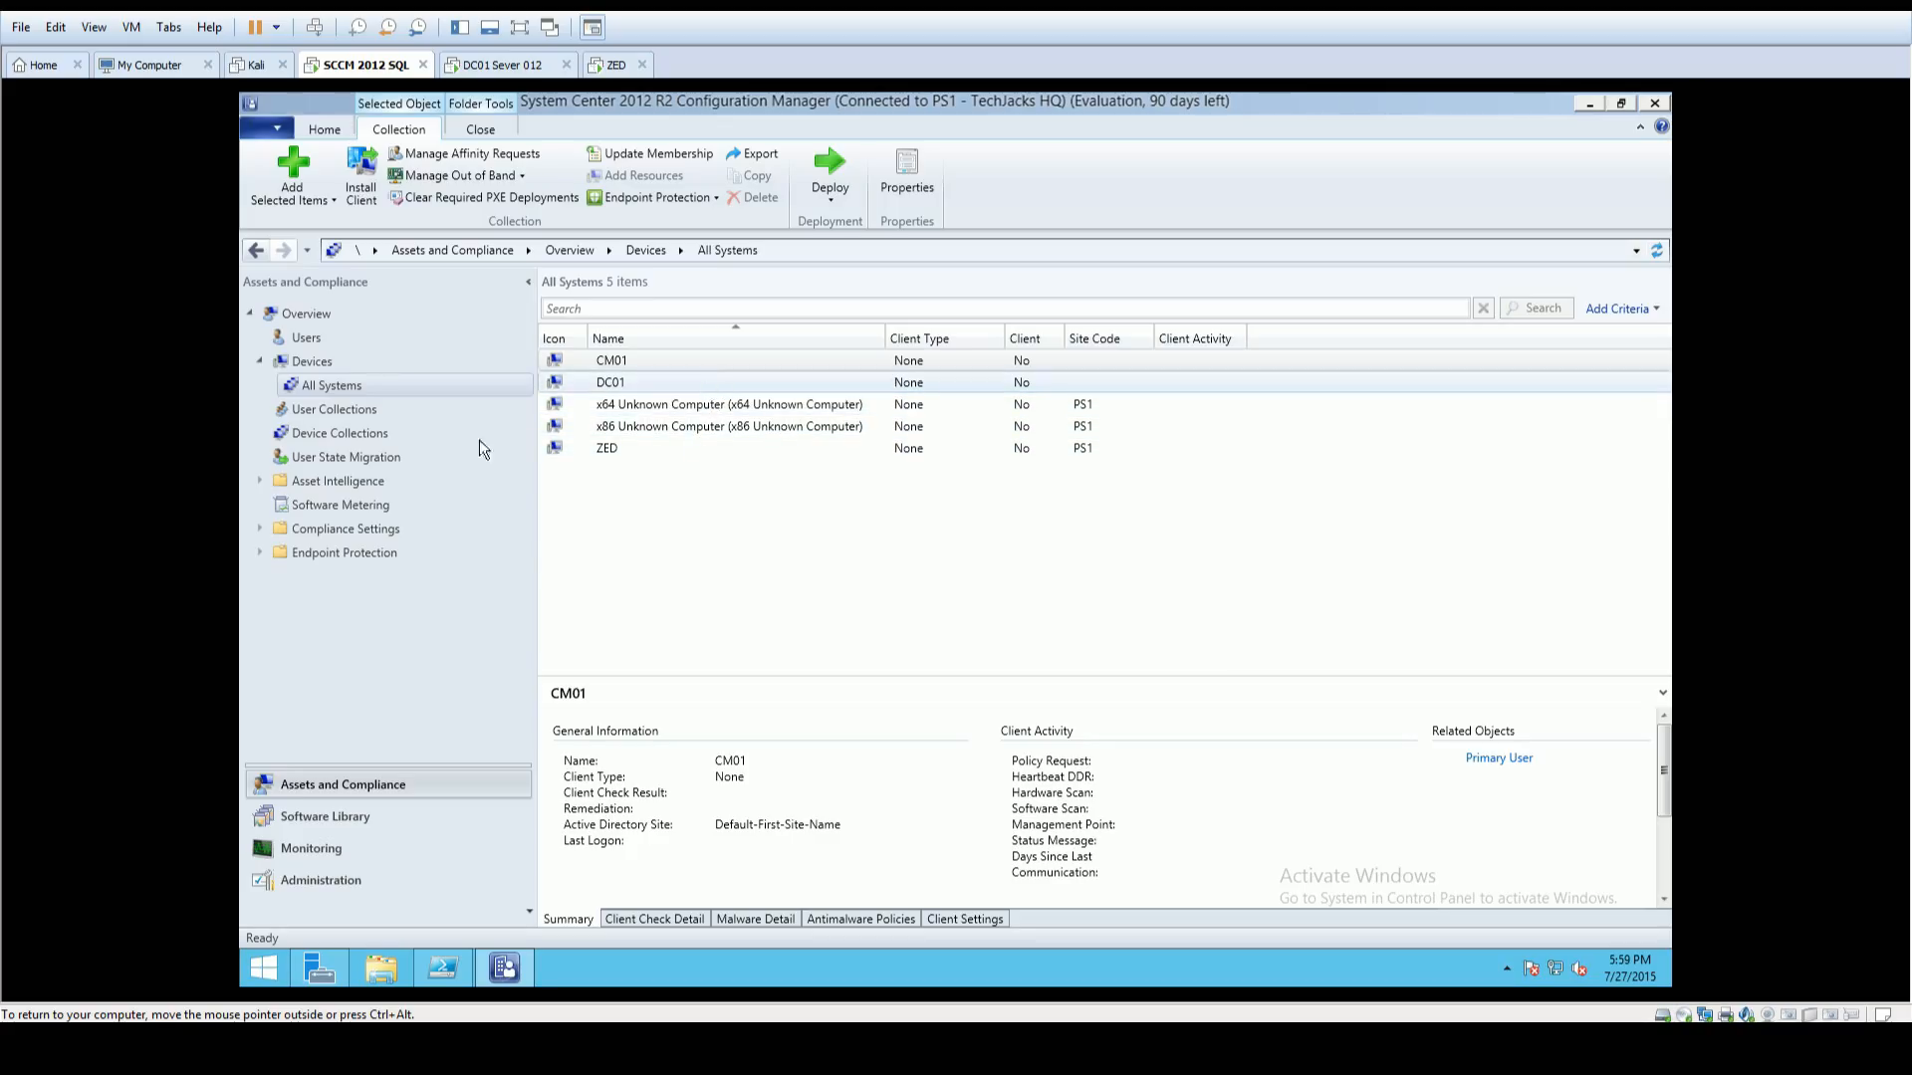
pyautogui.rightClick(317, 383)
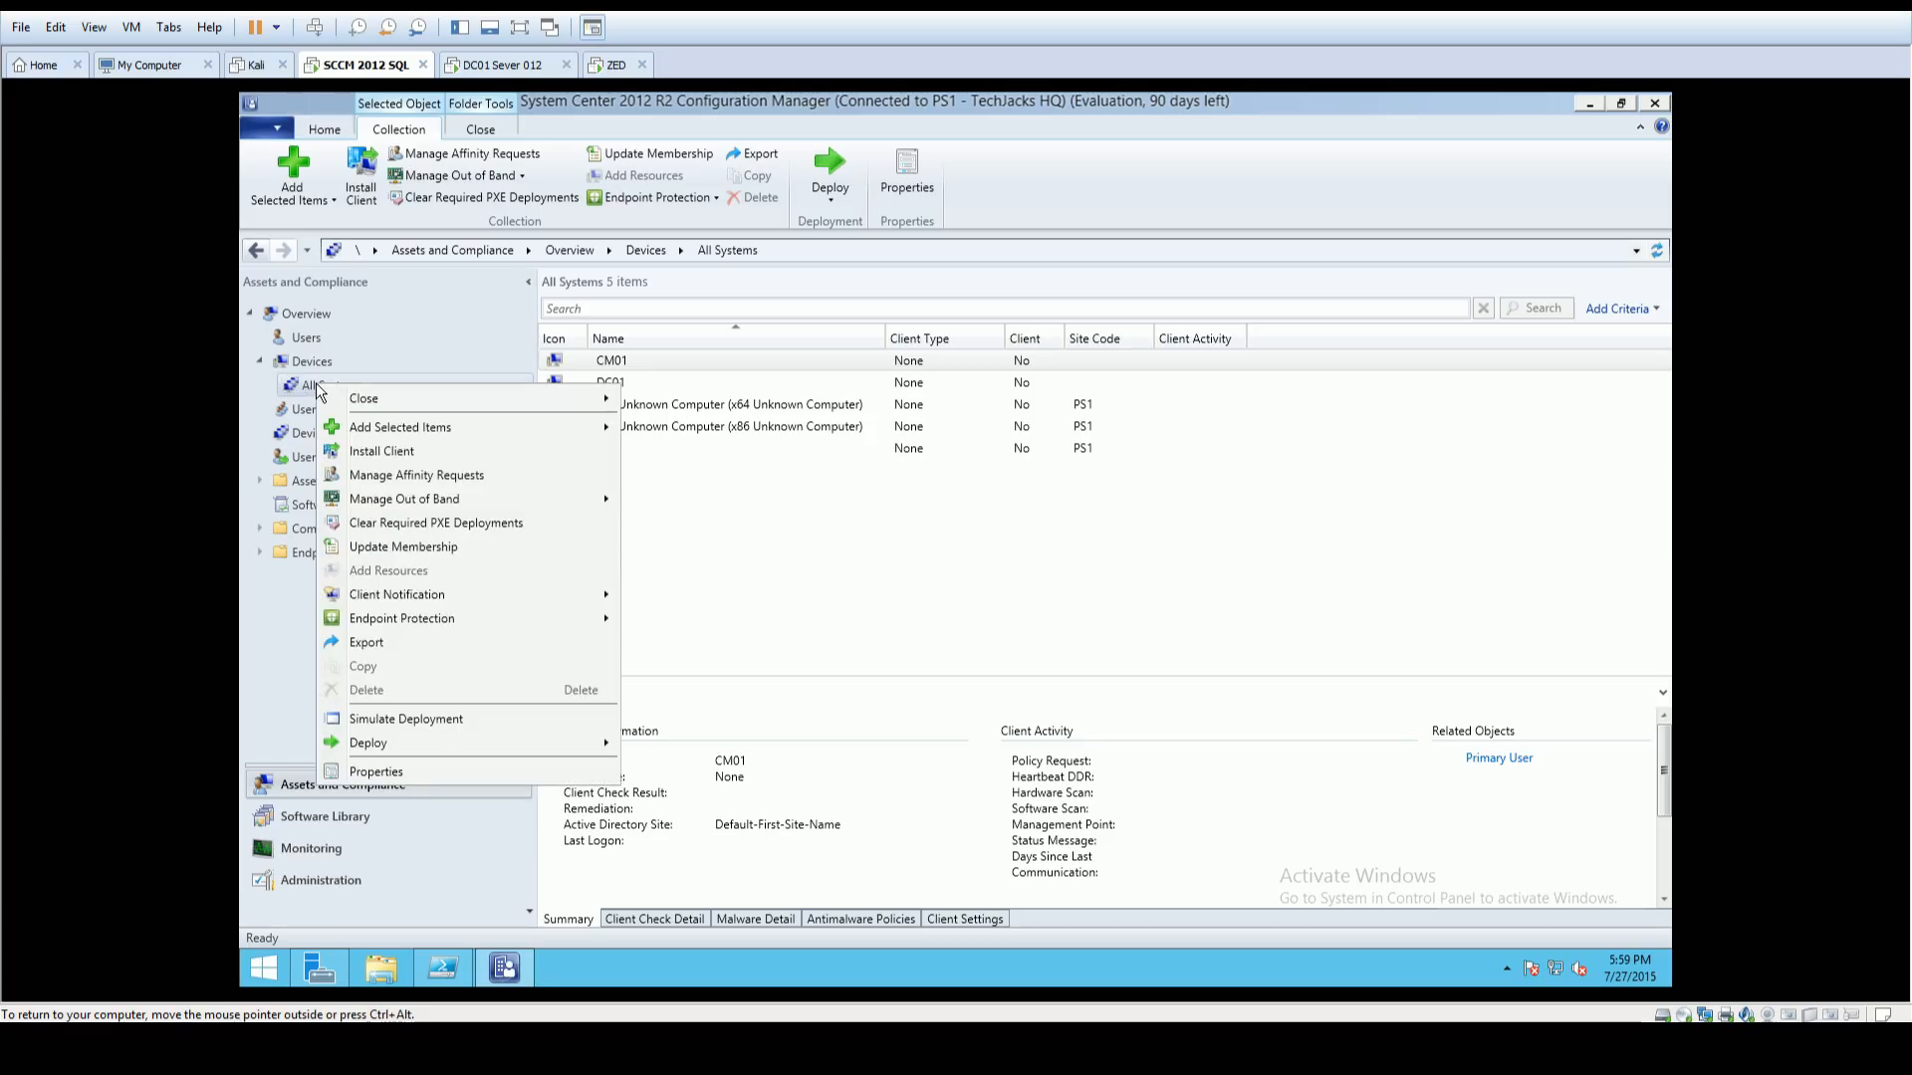
# Step: Create a folder named Workstations under Device Collections
pyautogui.click(293, 435)
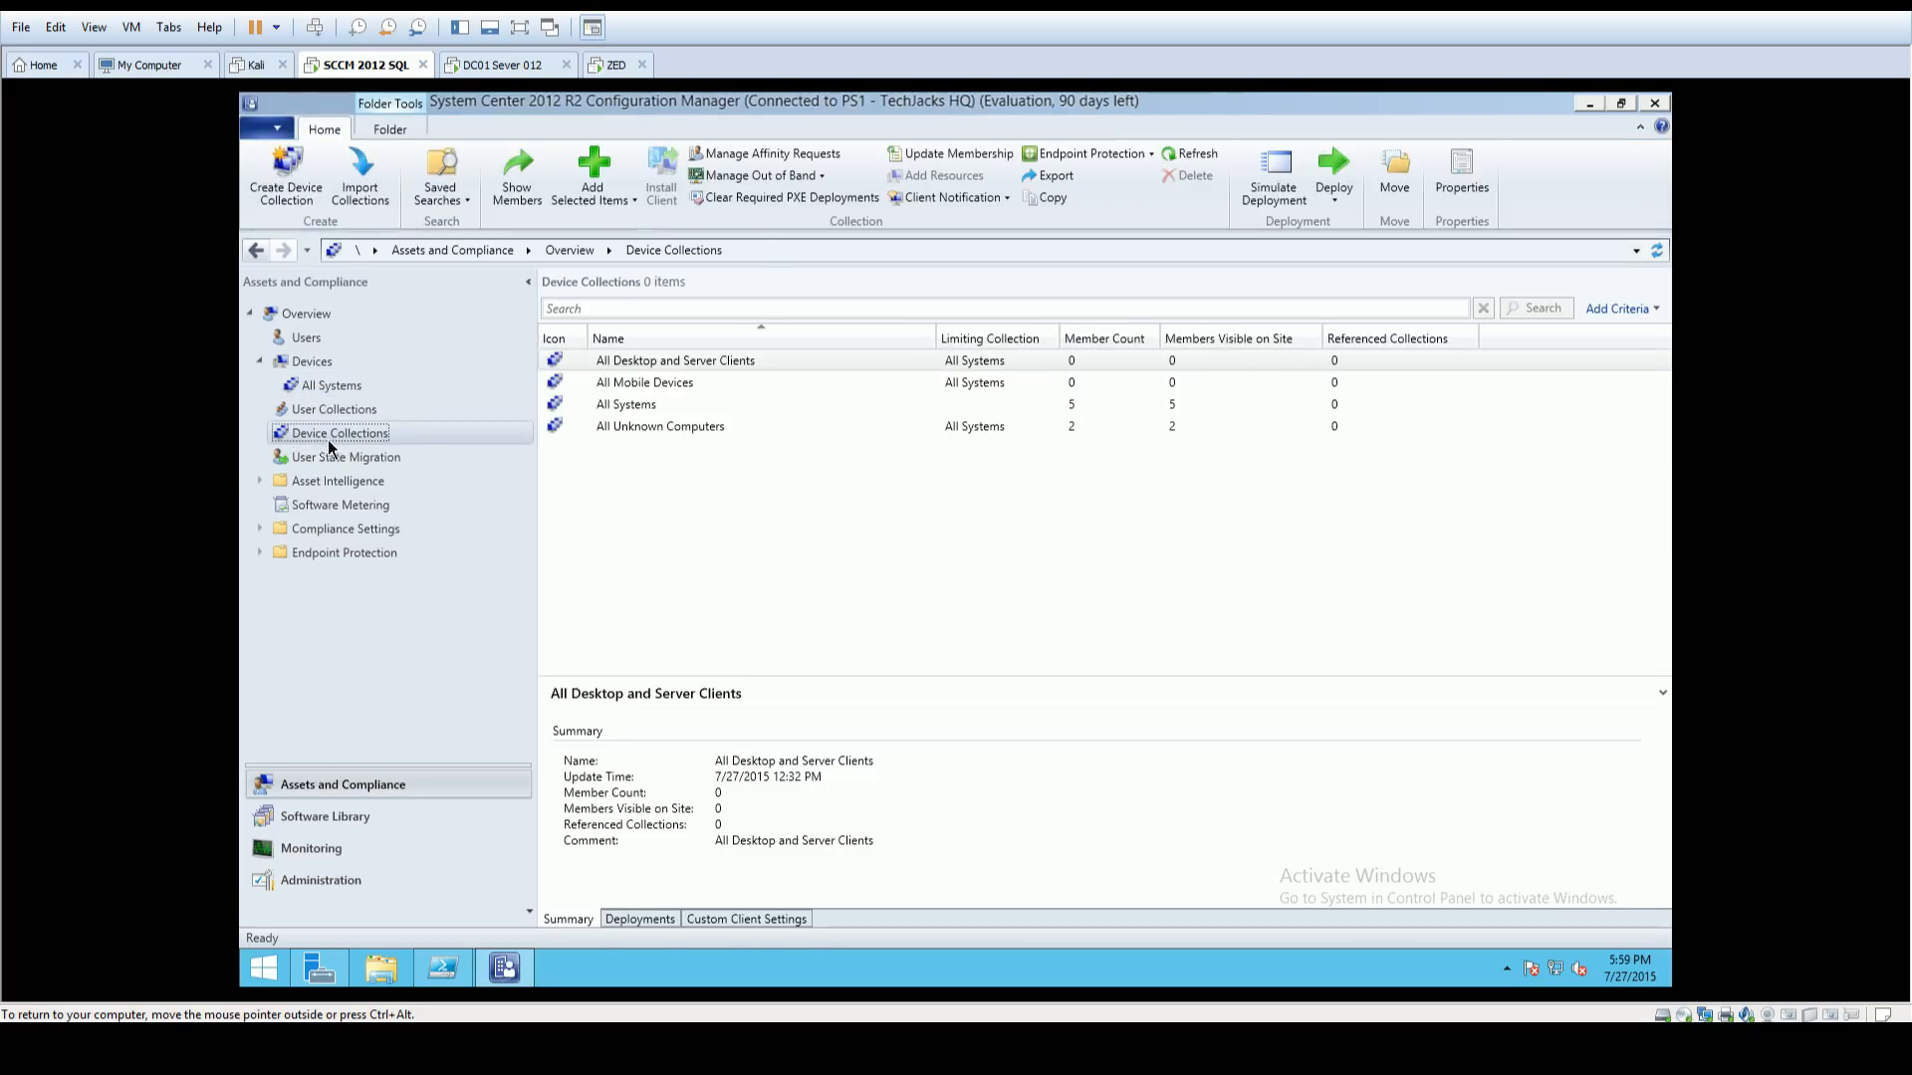
pyautogui.rightClick(326, 439)
pyautogui.moveTo(447, 516)
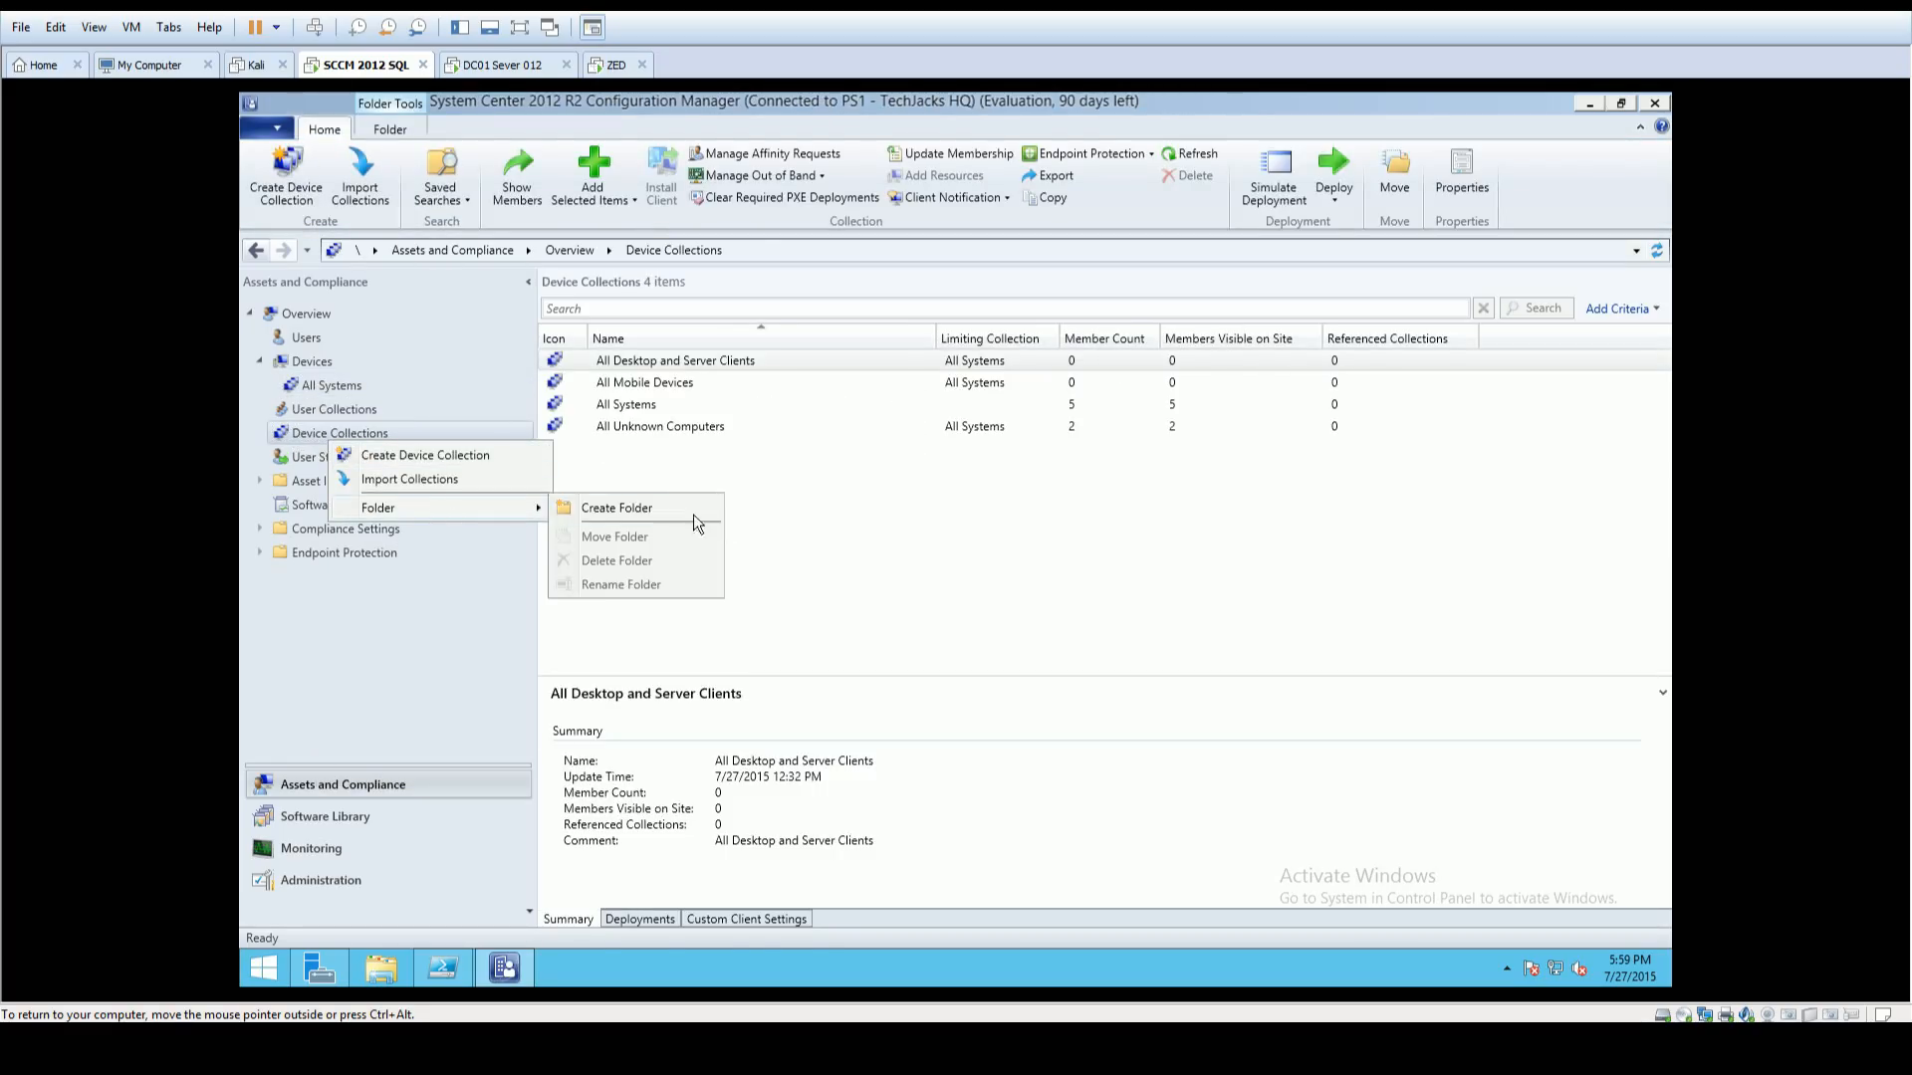
pyautogui.click(666, 508)
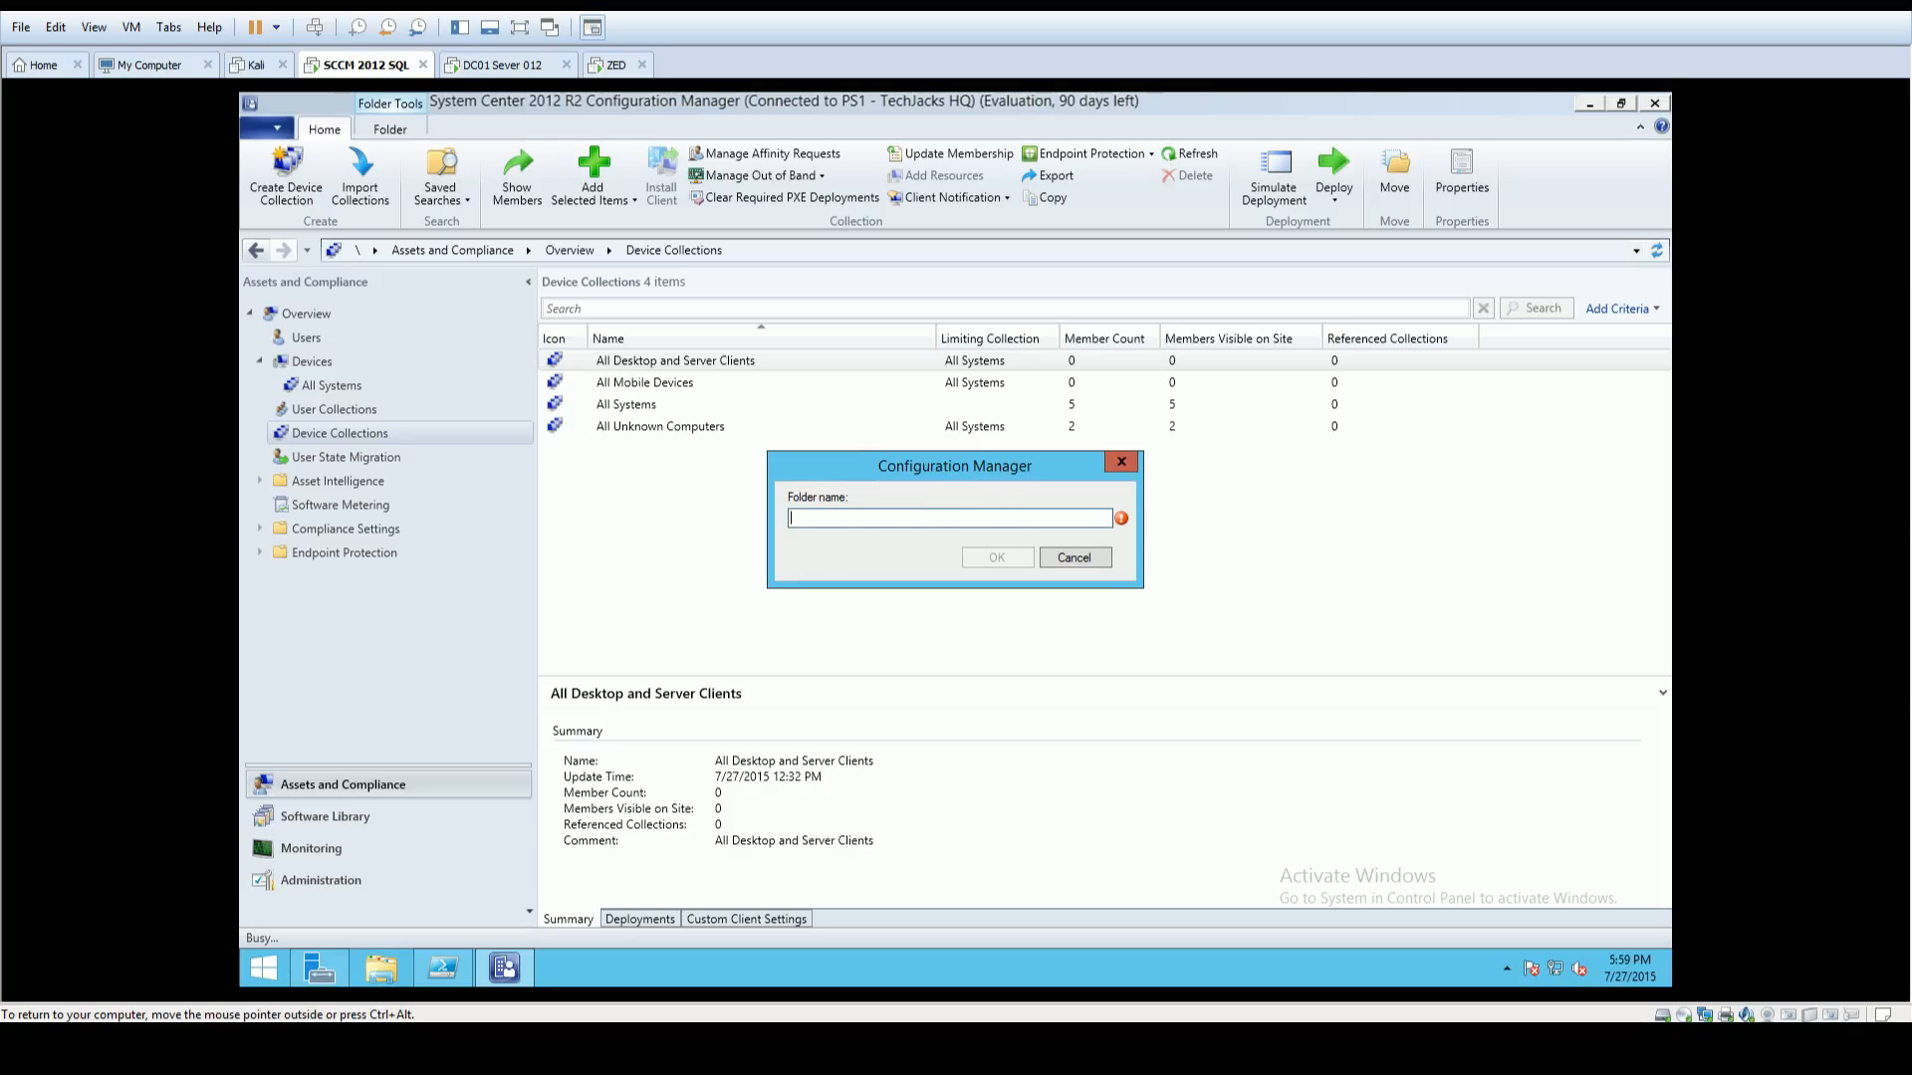
pyautogui.write('Workstations')
pyautogui.press('Return')
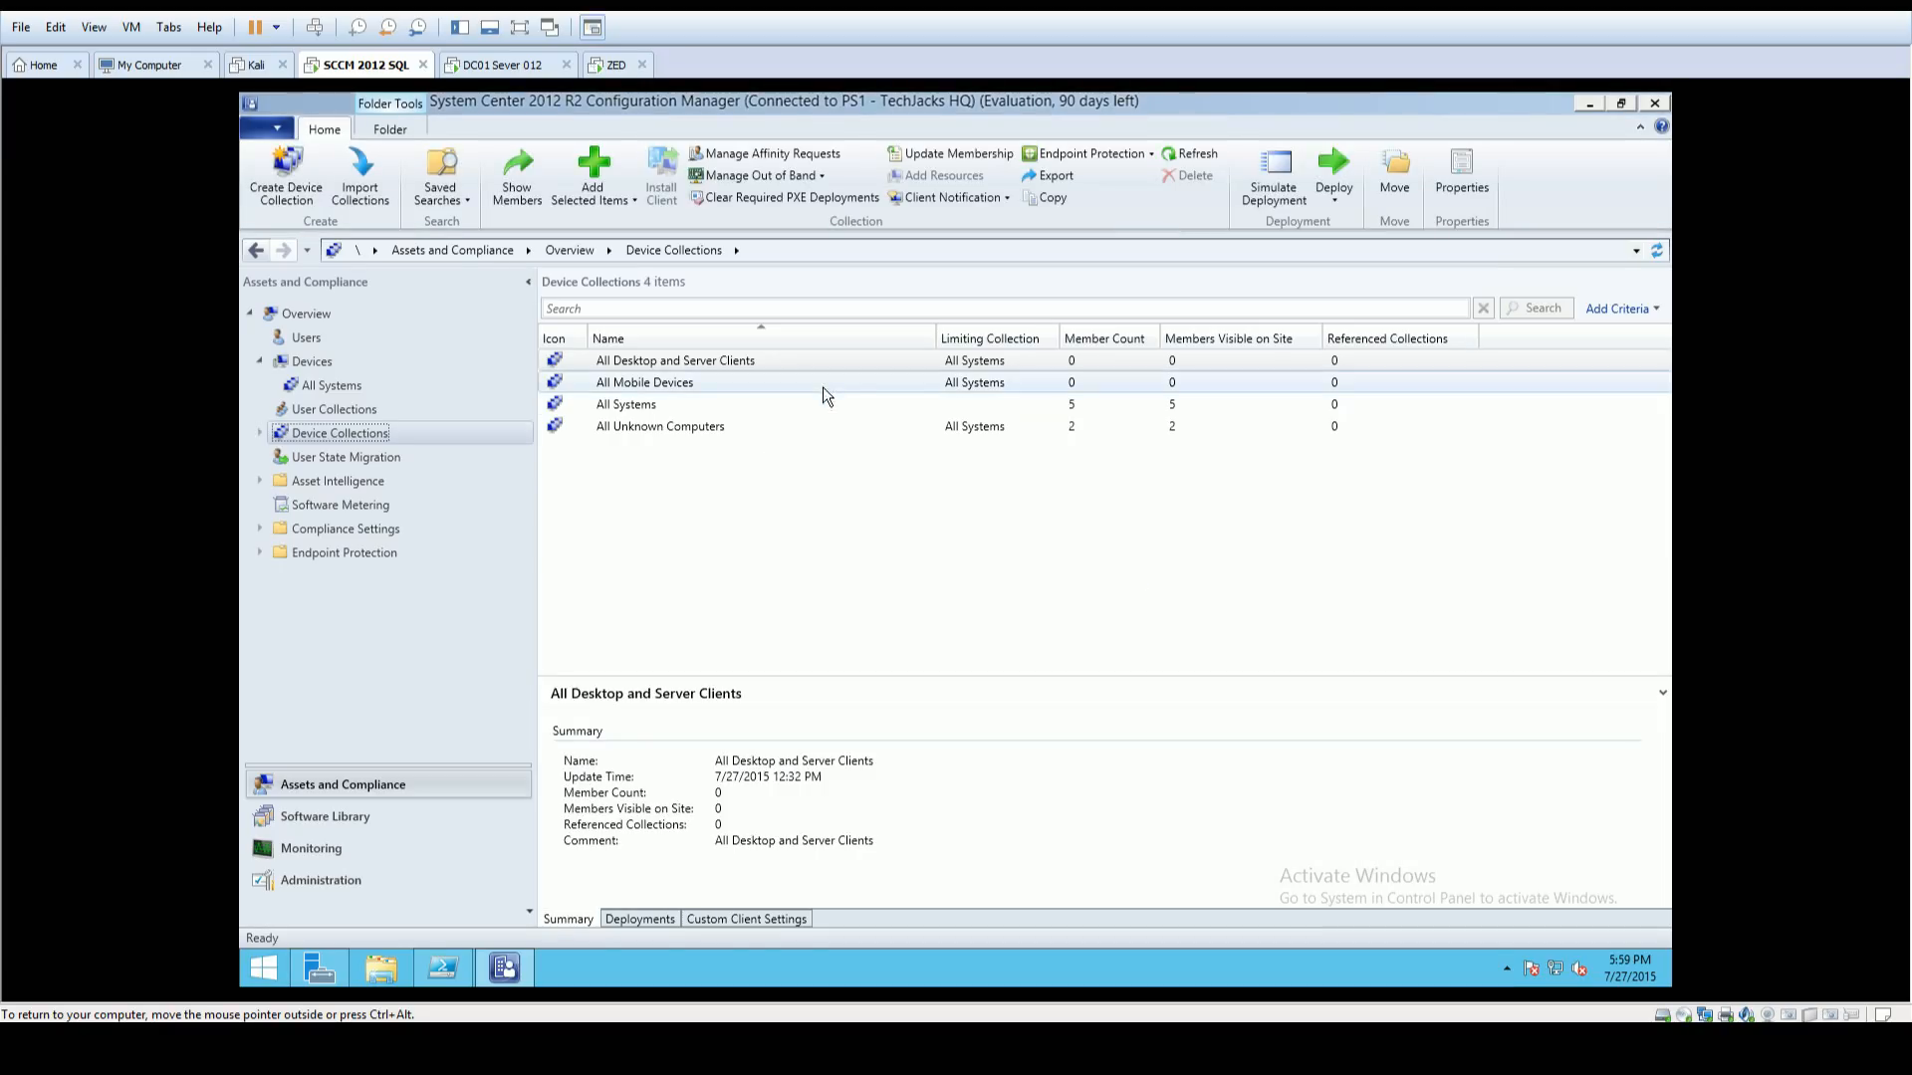
# Step: Expand Device Collections and open its Workstations folder
pyautogui.click(261, 432)
pyautogui.click(304, 460)
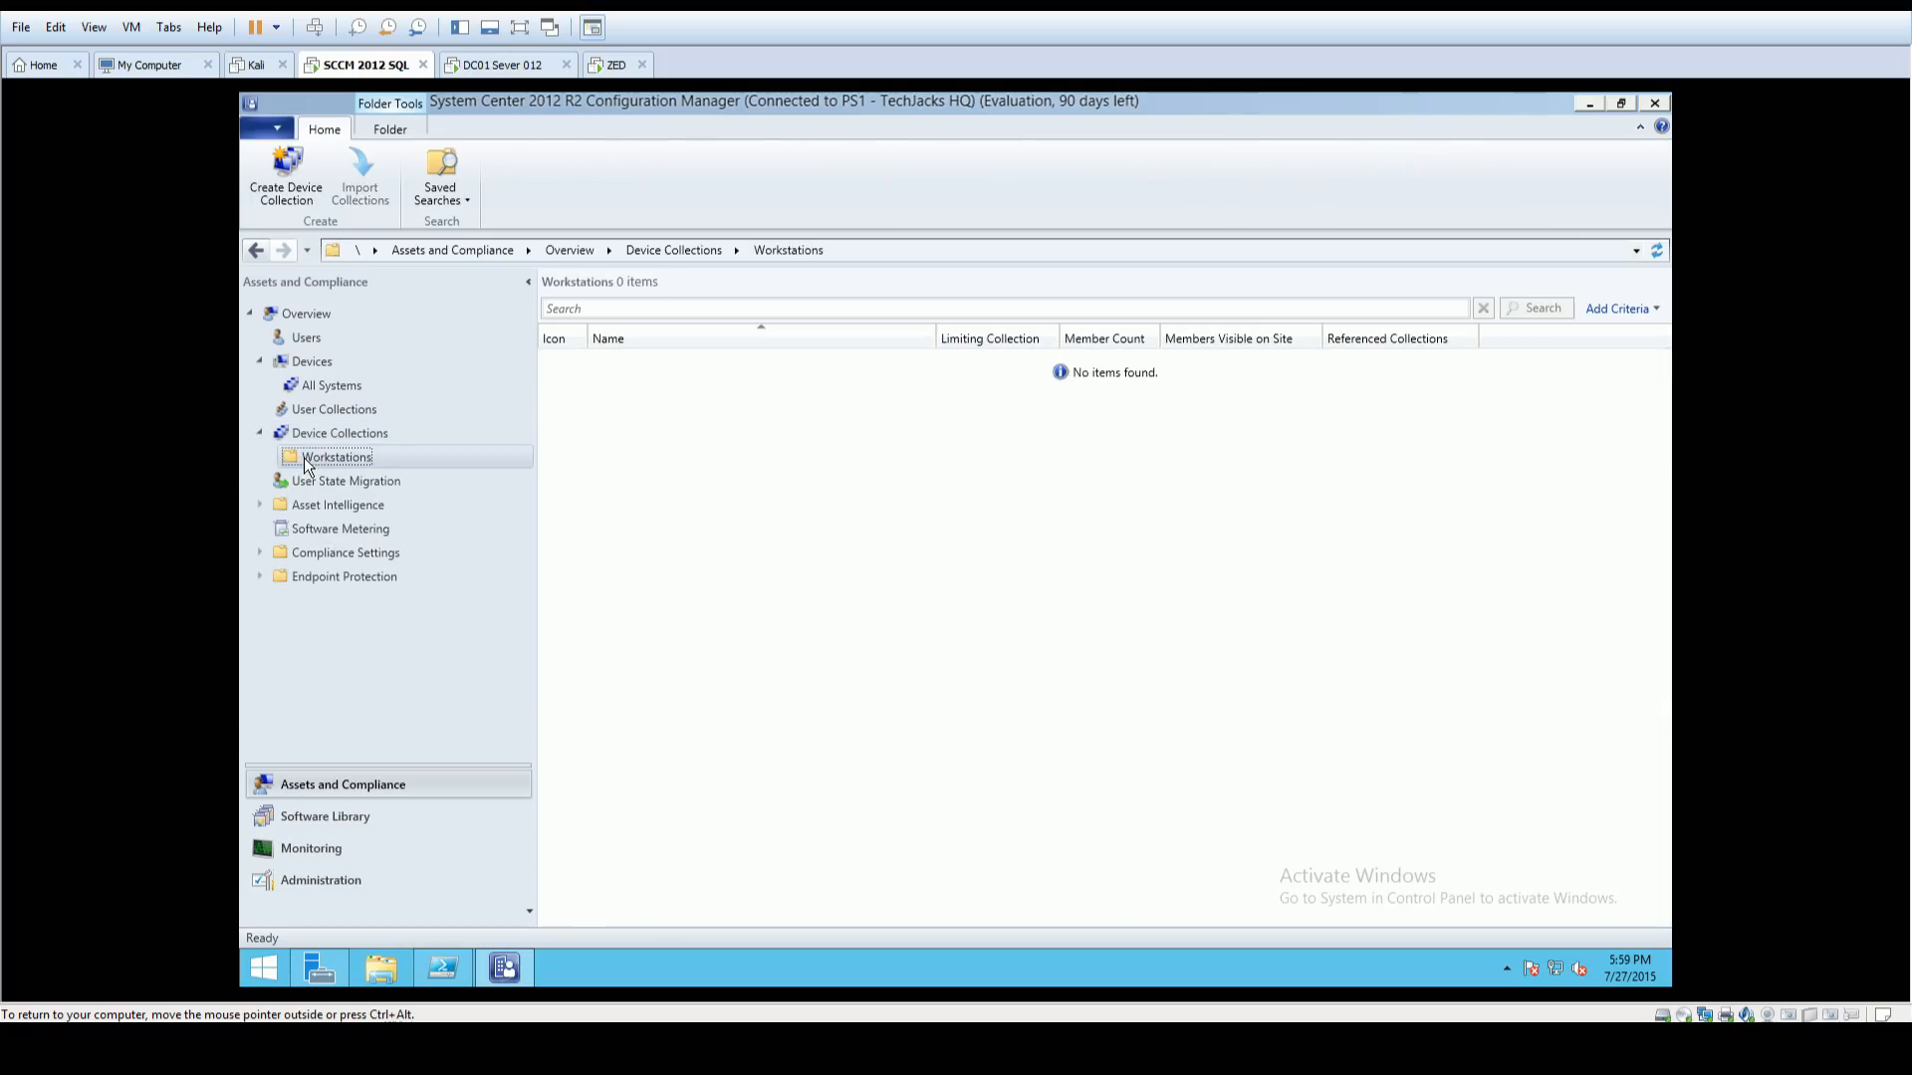
pyautogui.click(319, 432)
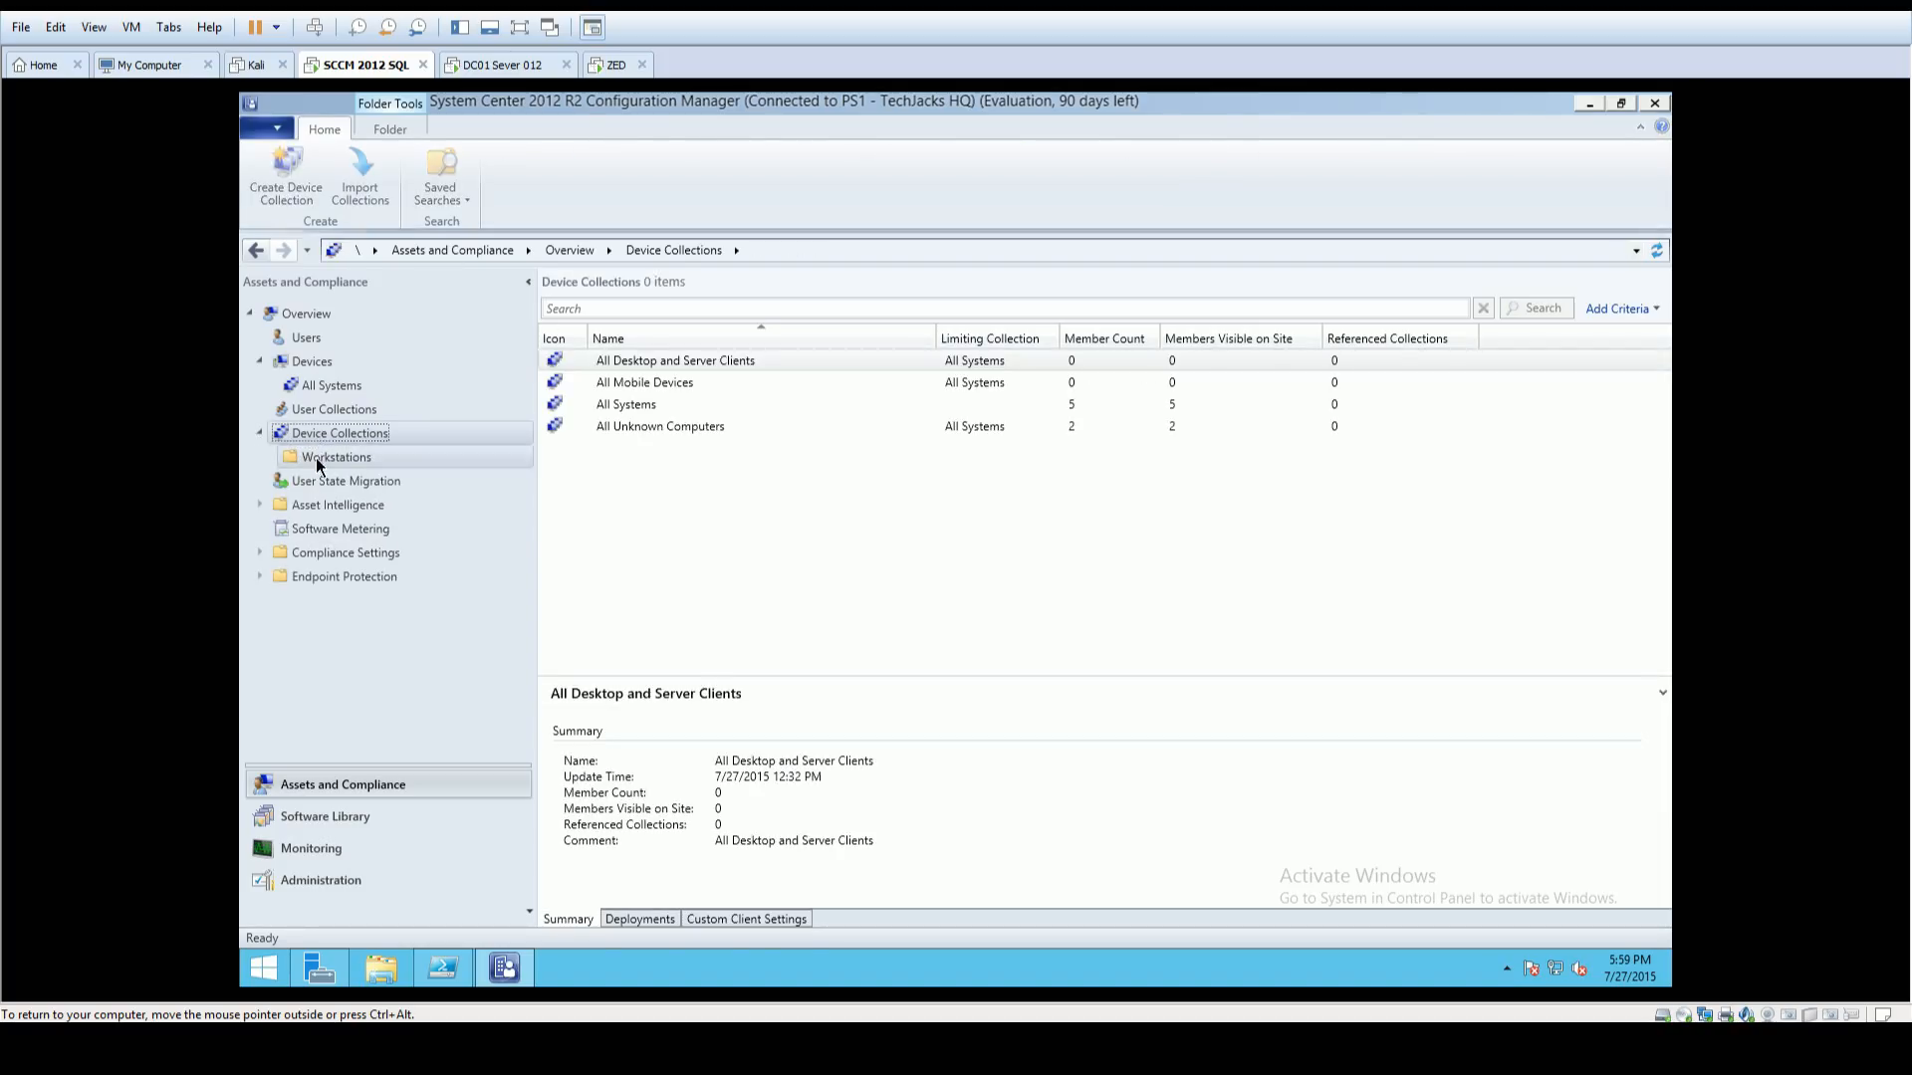
pyautogui.rightClick(314, 457)
pyautogui.click(303, 458)
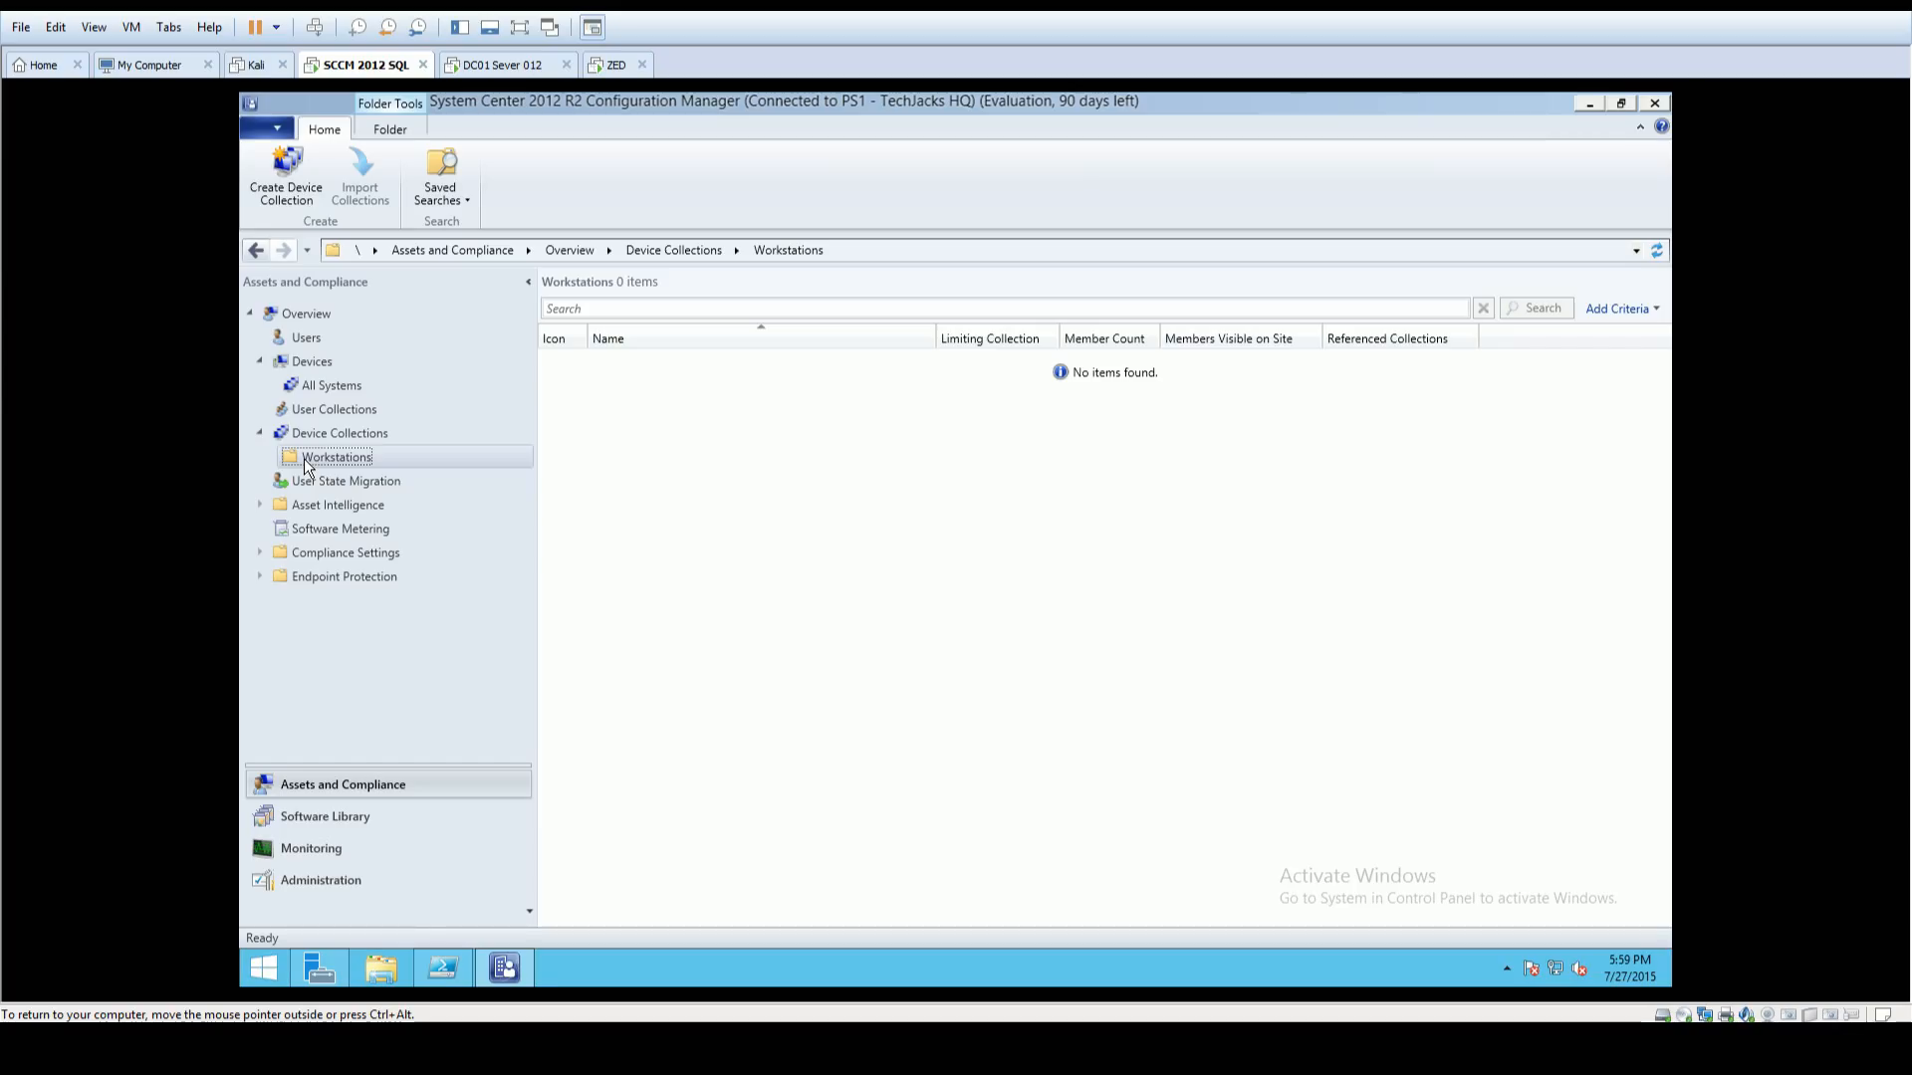
# Step: Start a new device collection in the Workstations folder and name it Windows User Devices
pyautogui.rightClick(607, 439)
pyautogui.click(648, 454)
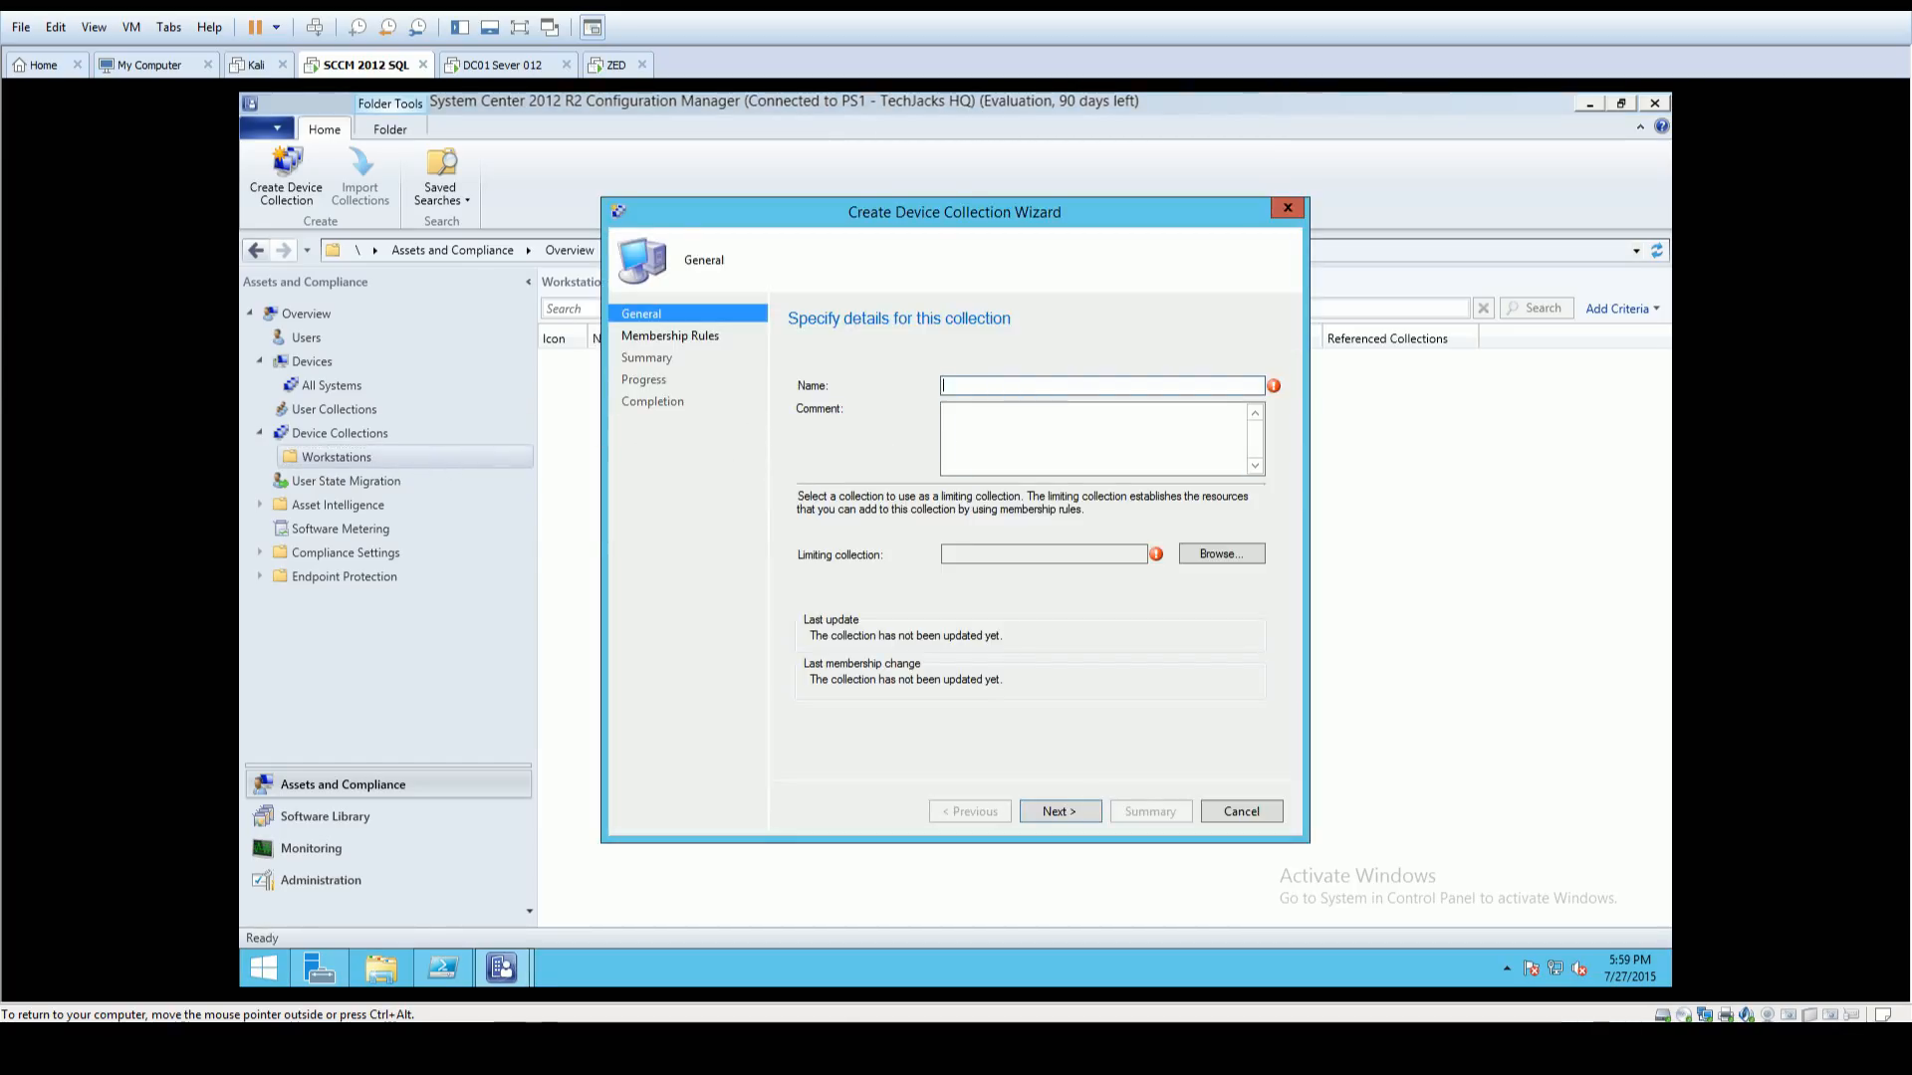
pyautogui.write('Workstio')
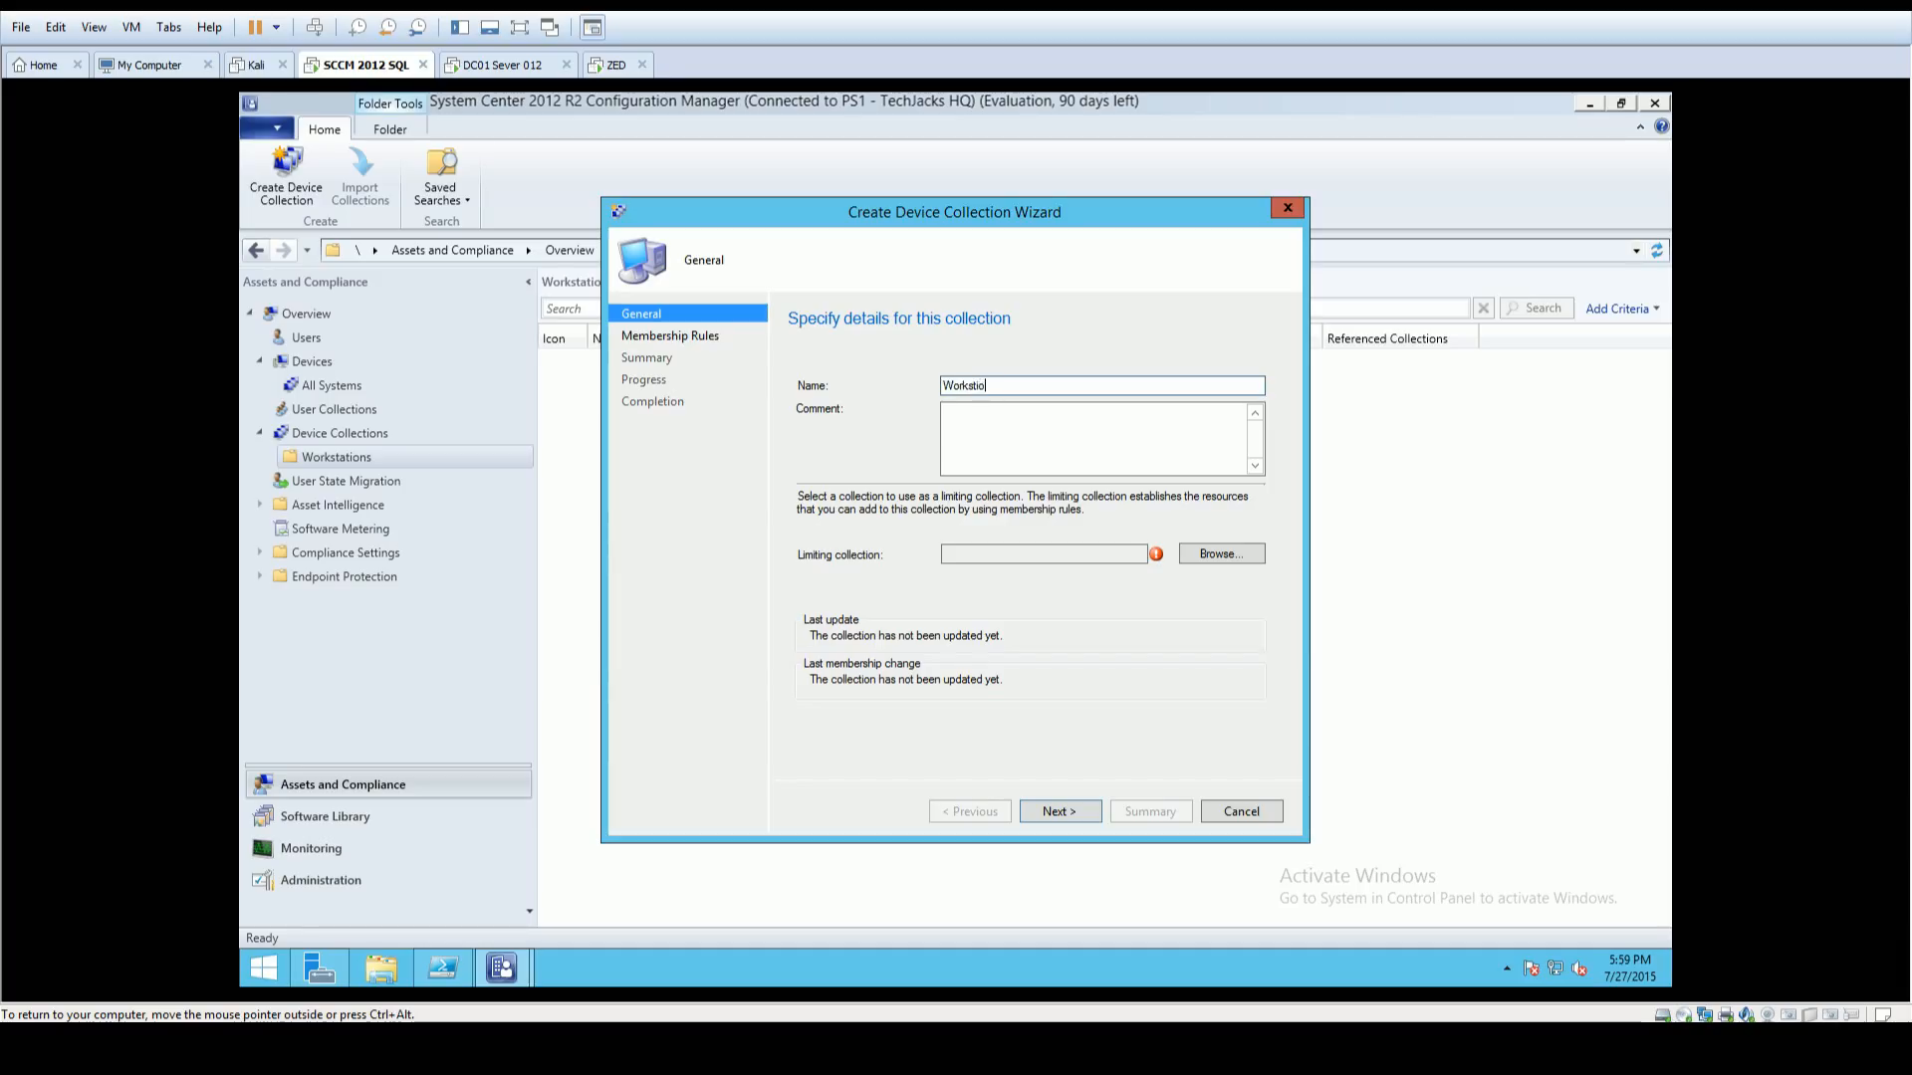
pyautogui.press('BackSpace')
pyautogui.press('BackSpace')
pyautogui.press('BackSpace')
pyautogui.press('BackSpace')
pyautogui.press('BackSpace')
pyautogui.press('BackSpace')
pyautogui.press('BackSpace')
pyautogui.press('BackSpace')
pyautogui.write('Windows User De')
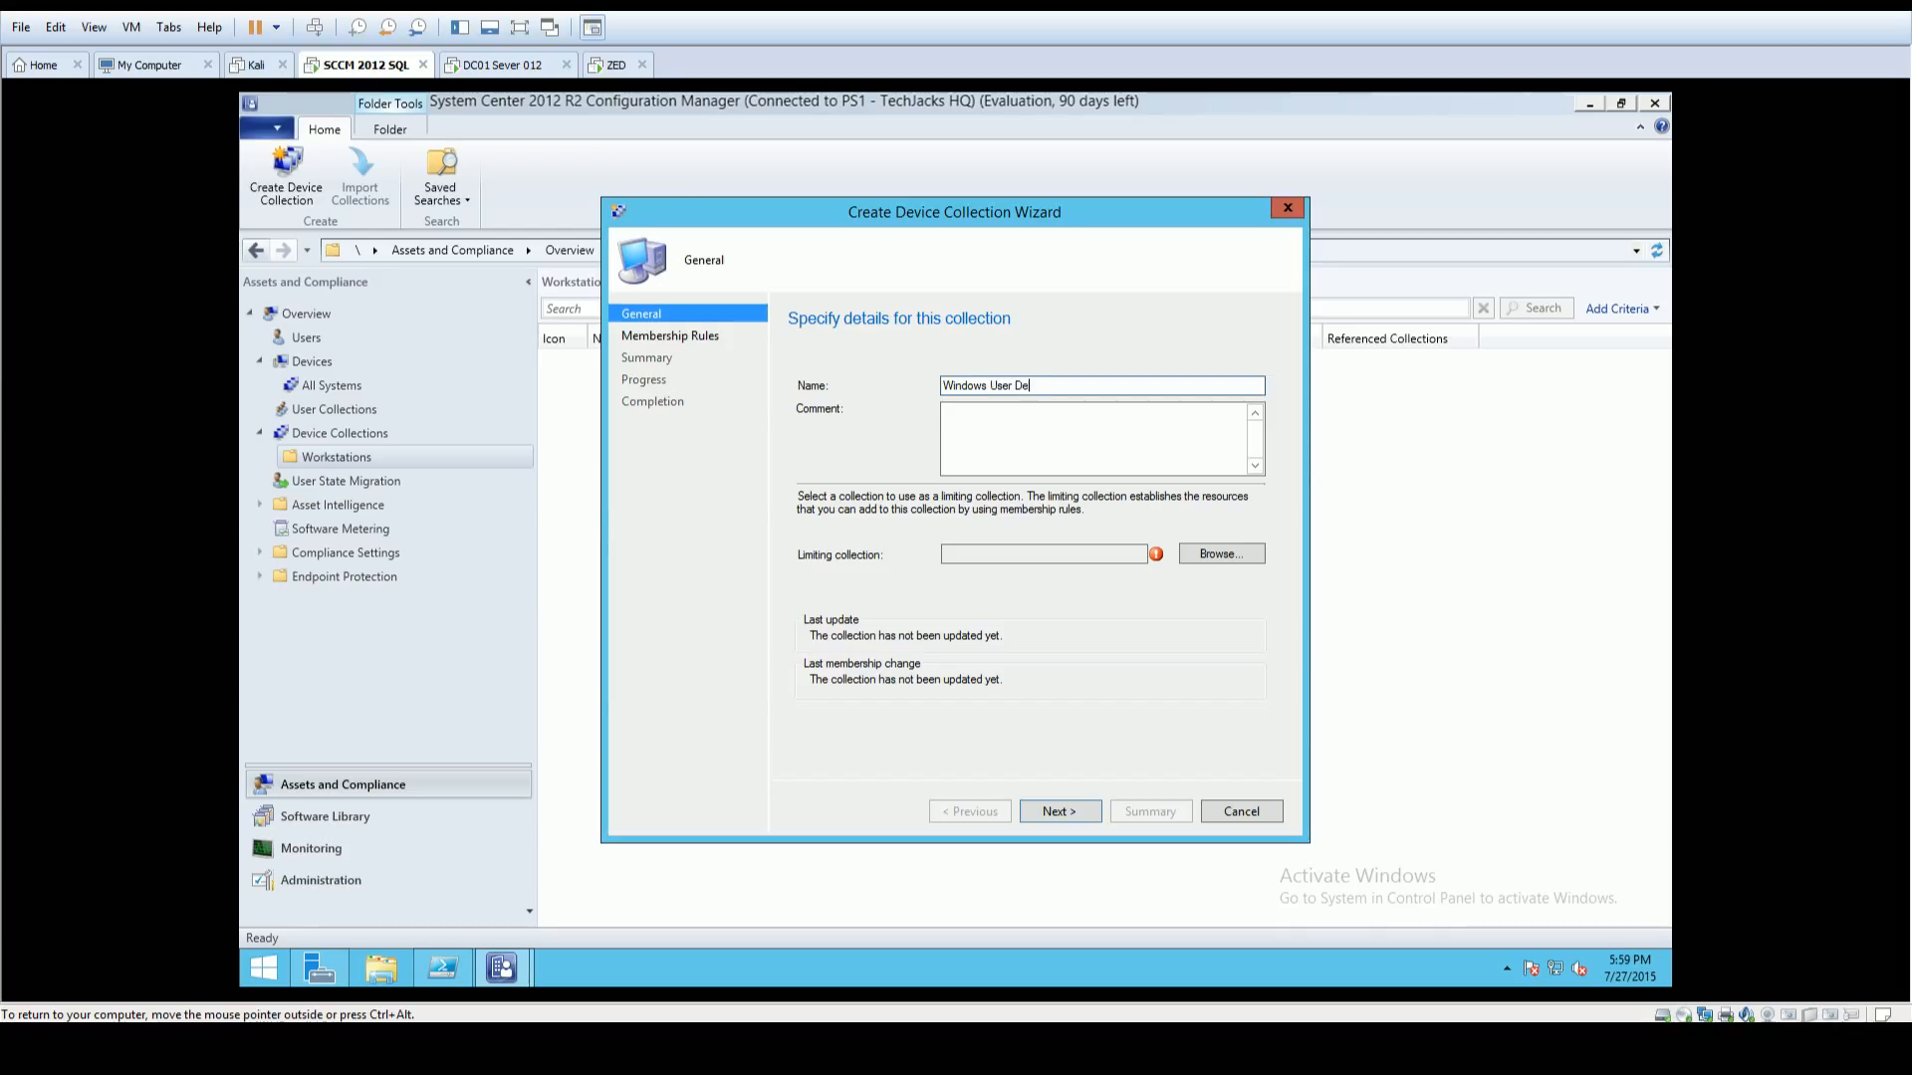
pyautogui.write('vices')
# Step: Set All Systems as the limiting collection for the new Windows User Devices collection
pyautogui.click(1222, 550)
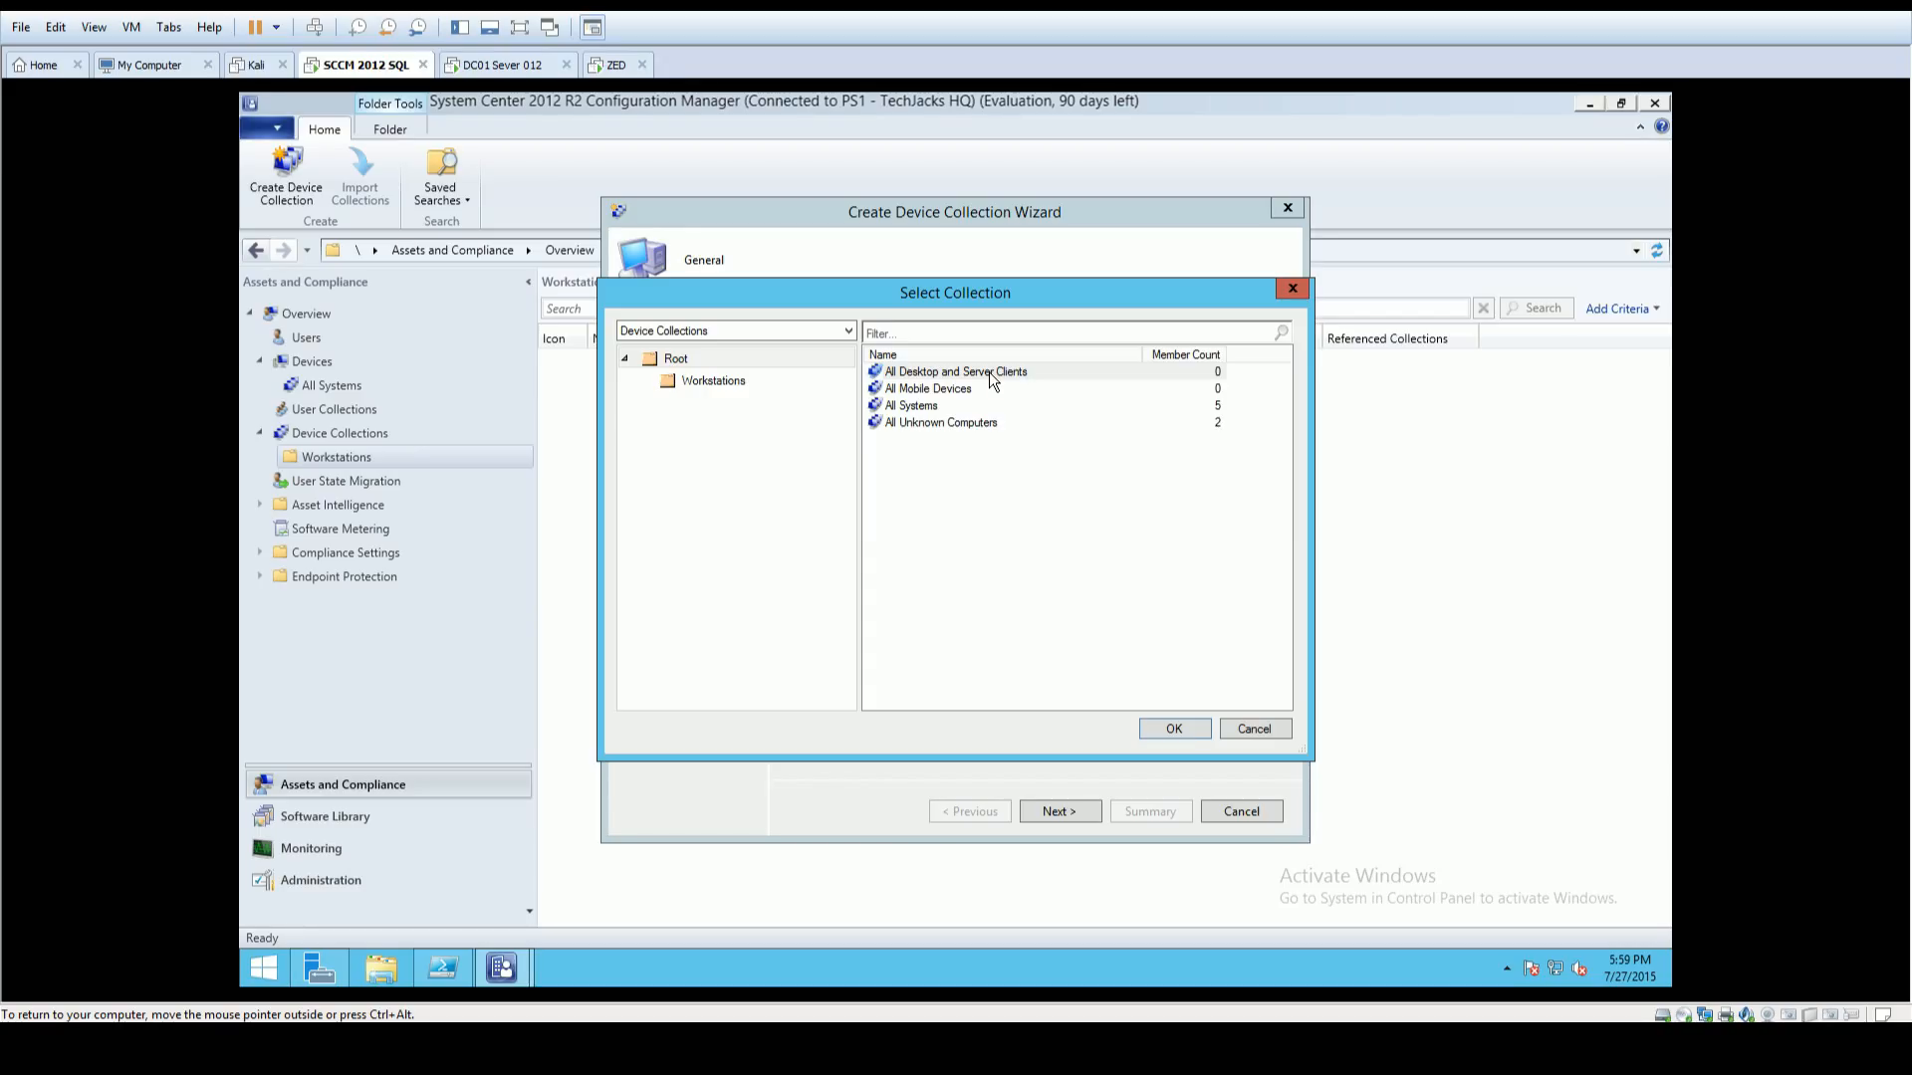
pyautogui.click(702, 381)
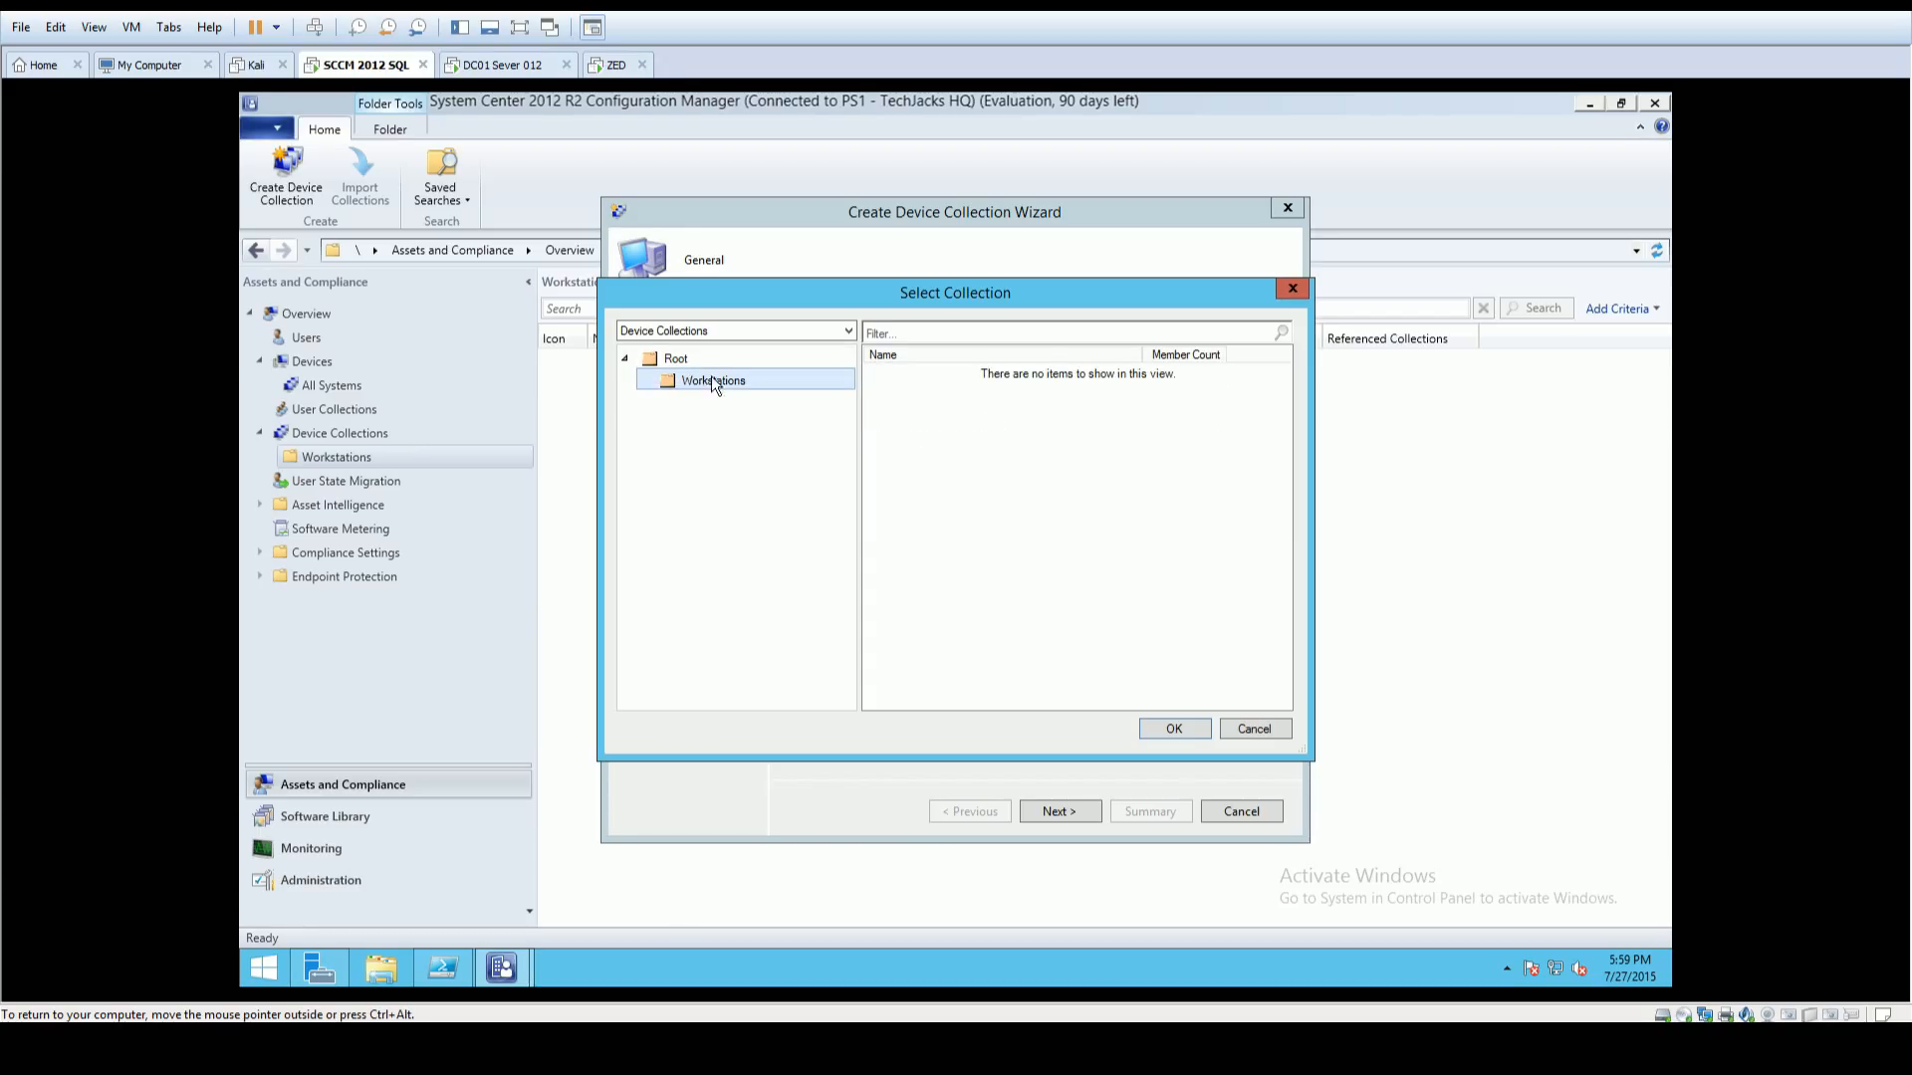
pyautogui.click(749, 359)
pyautogui.click(787, 381)
pyautogui.click(711, 358)
pyautogui.click(747, 380)
pyautogui.click(749, 358)
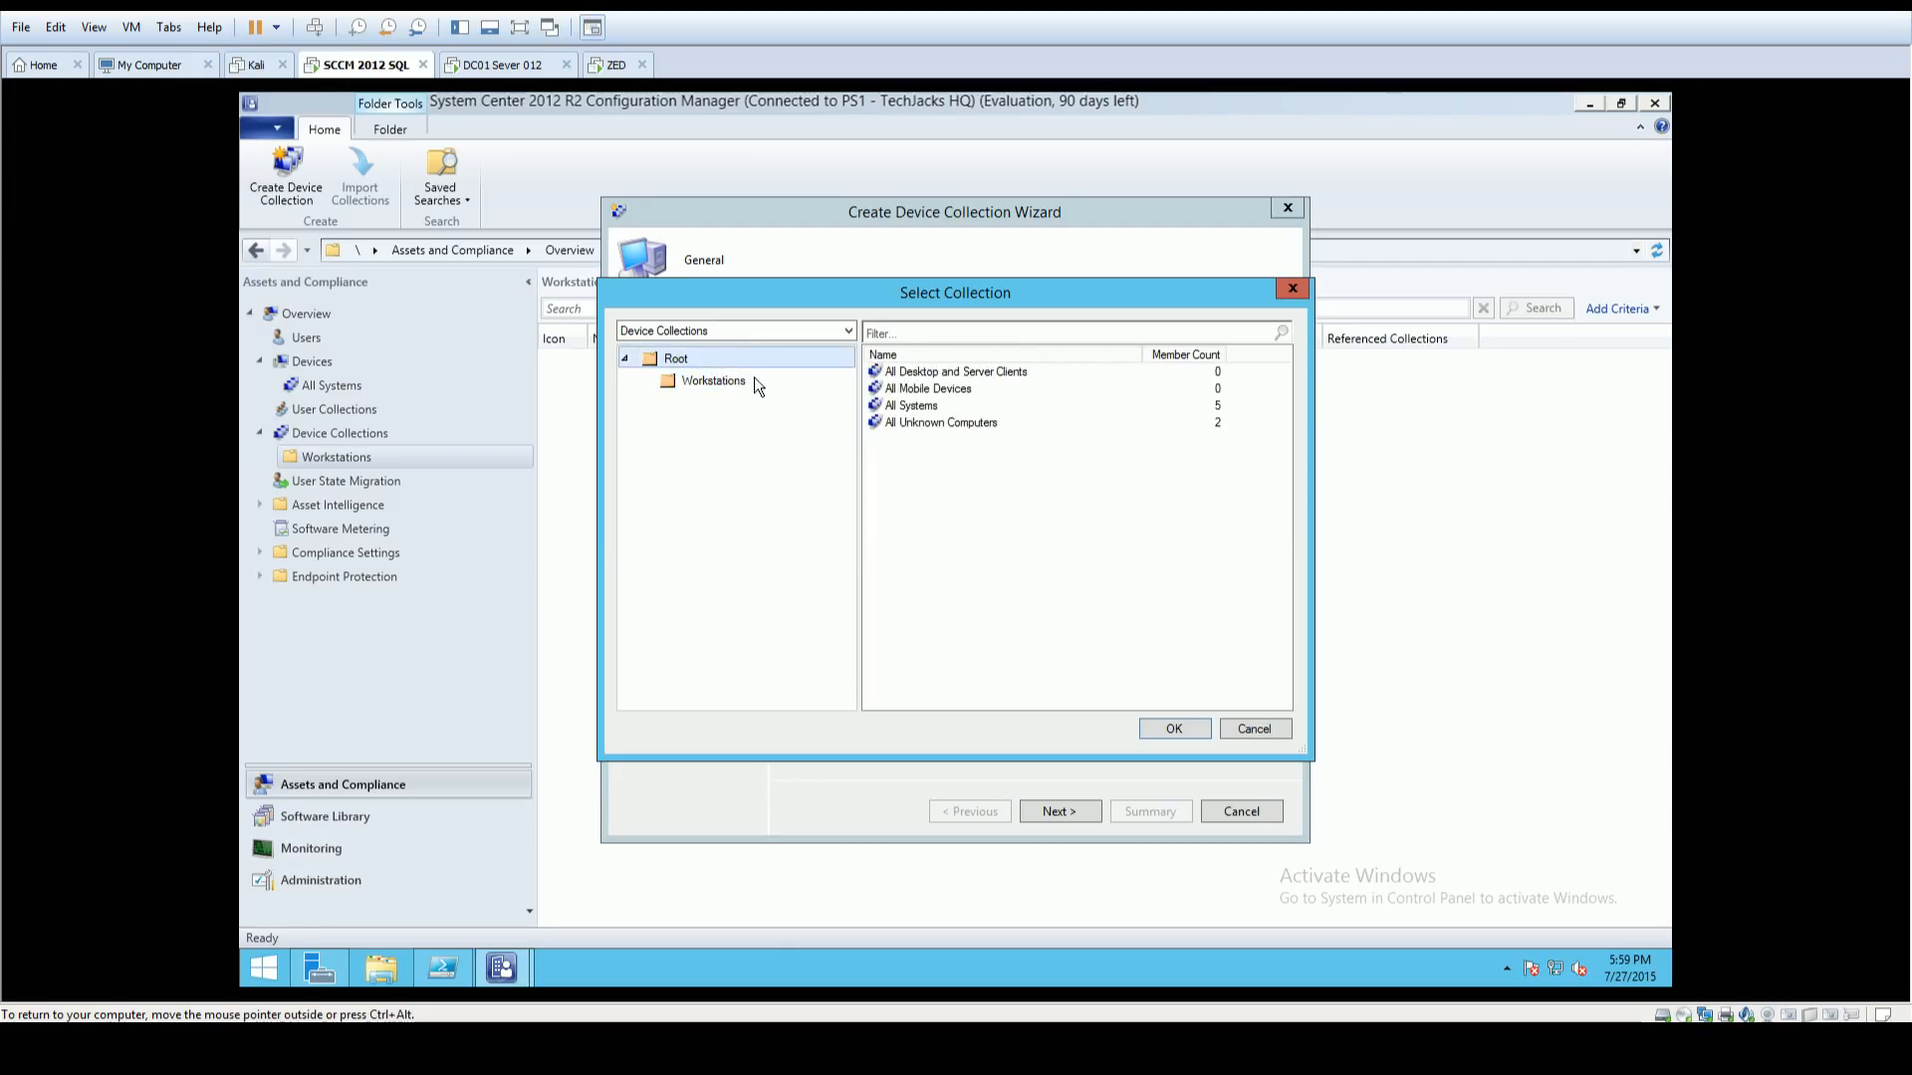
pyautogui.click(927, 408)
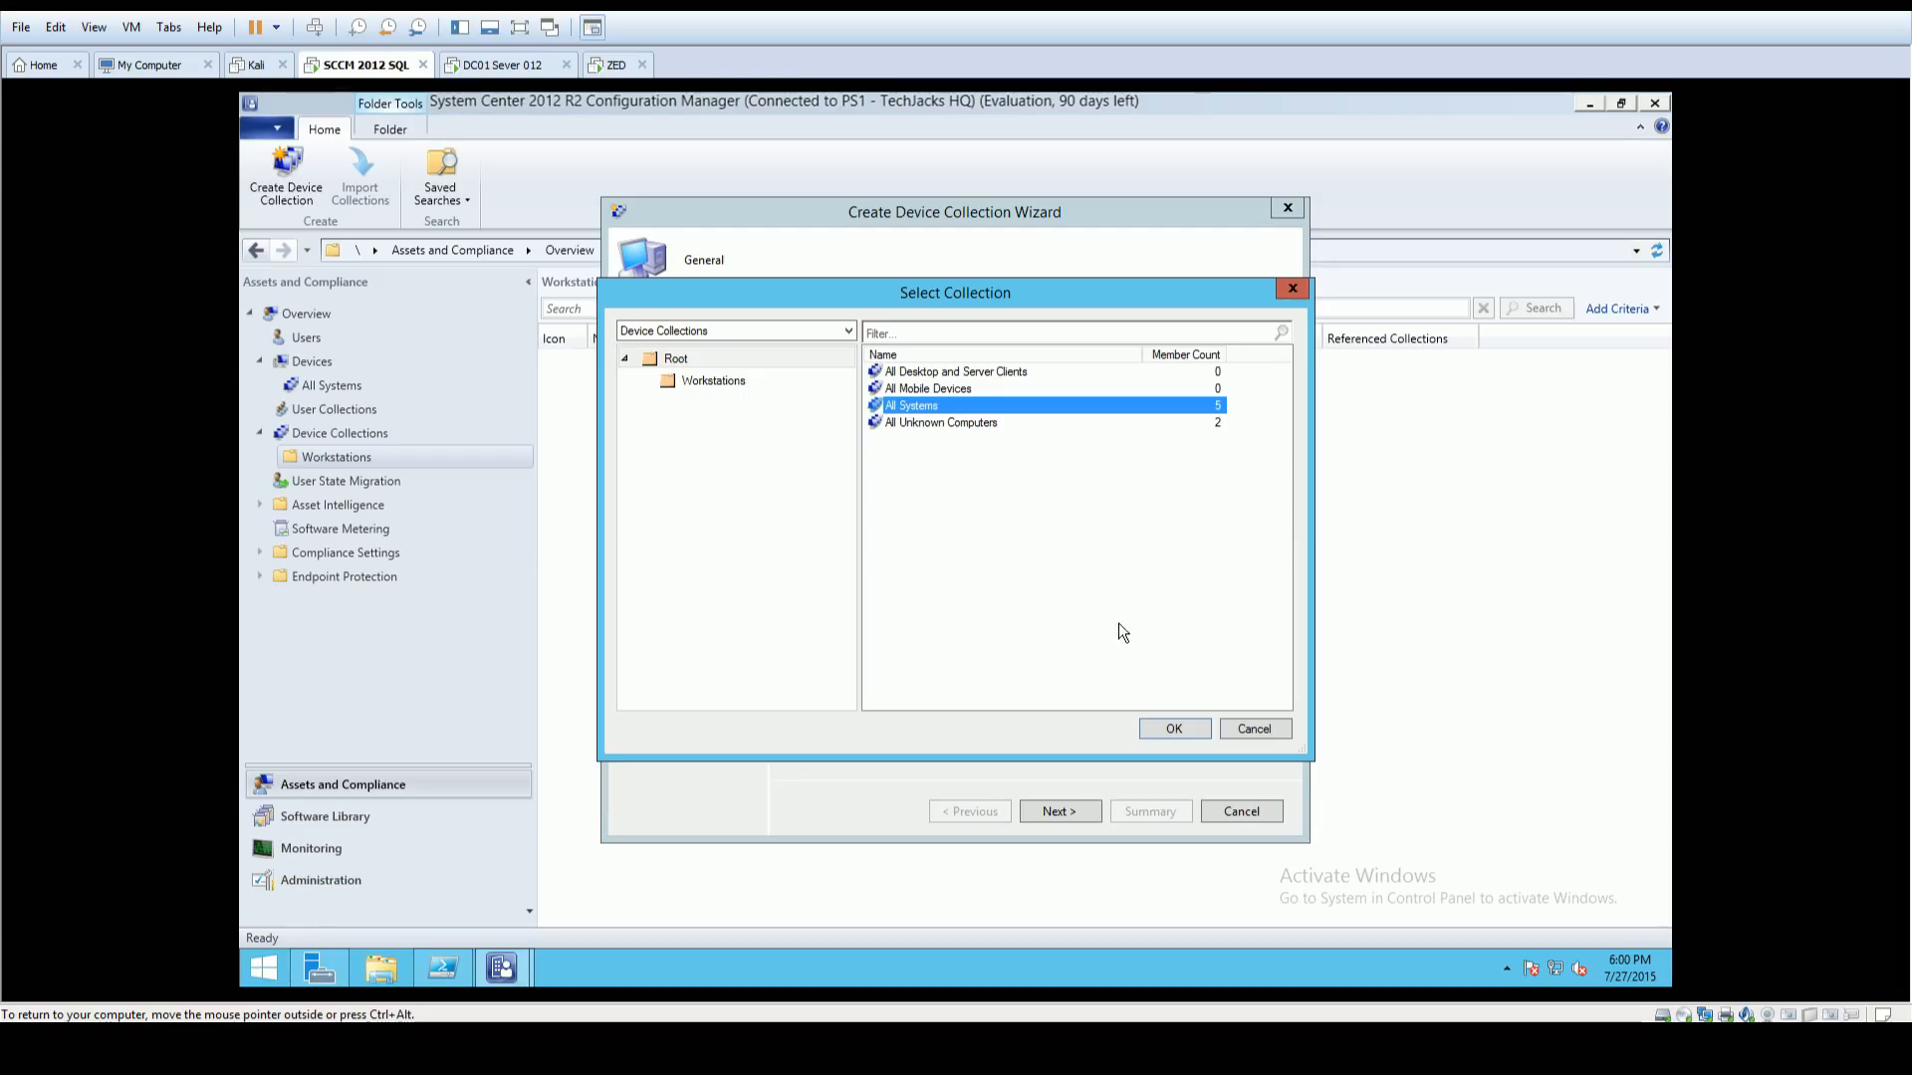
pyautogui.click(1173, 727)
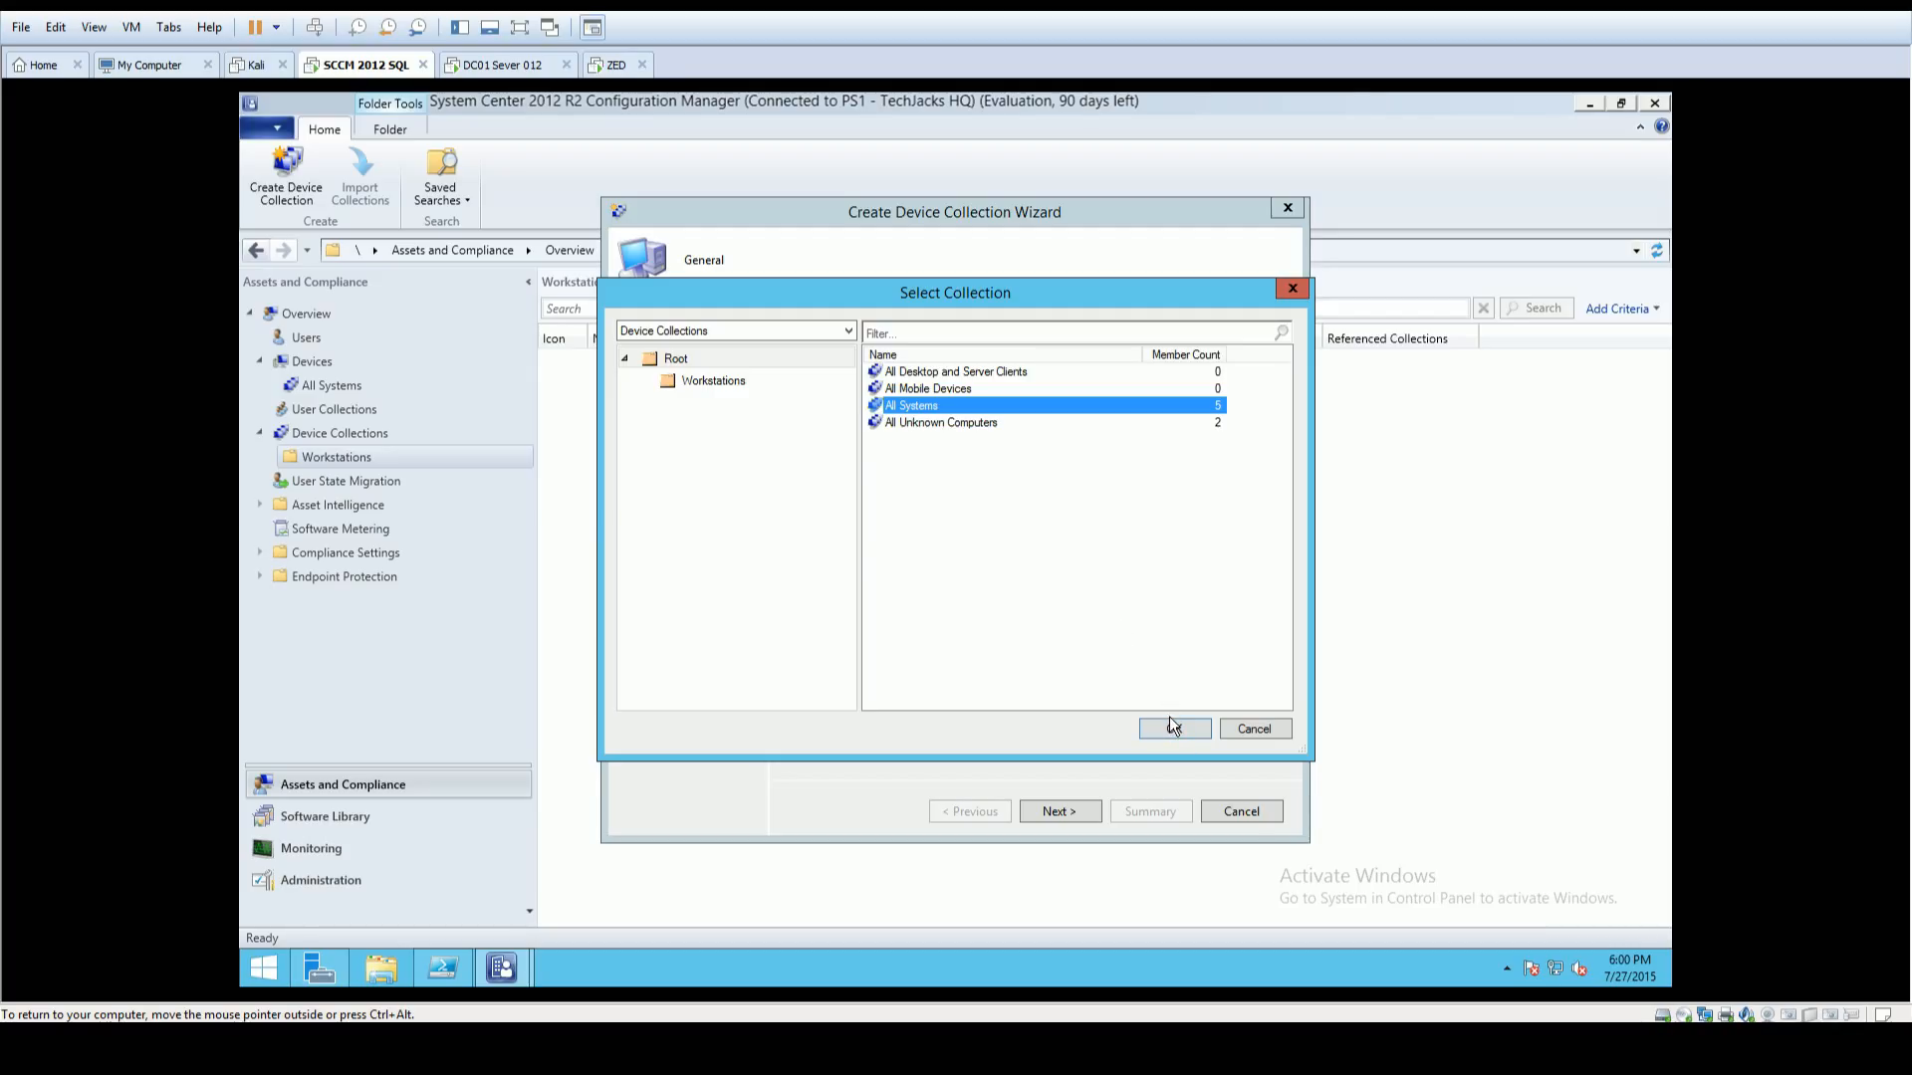
pyautogui.click(1174, 728)
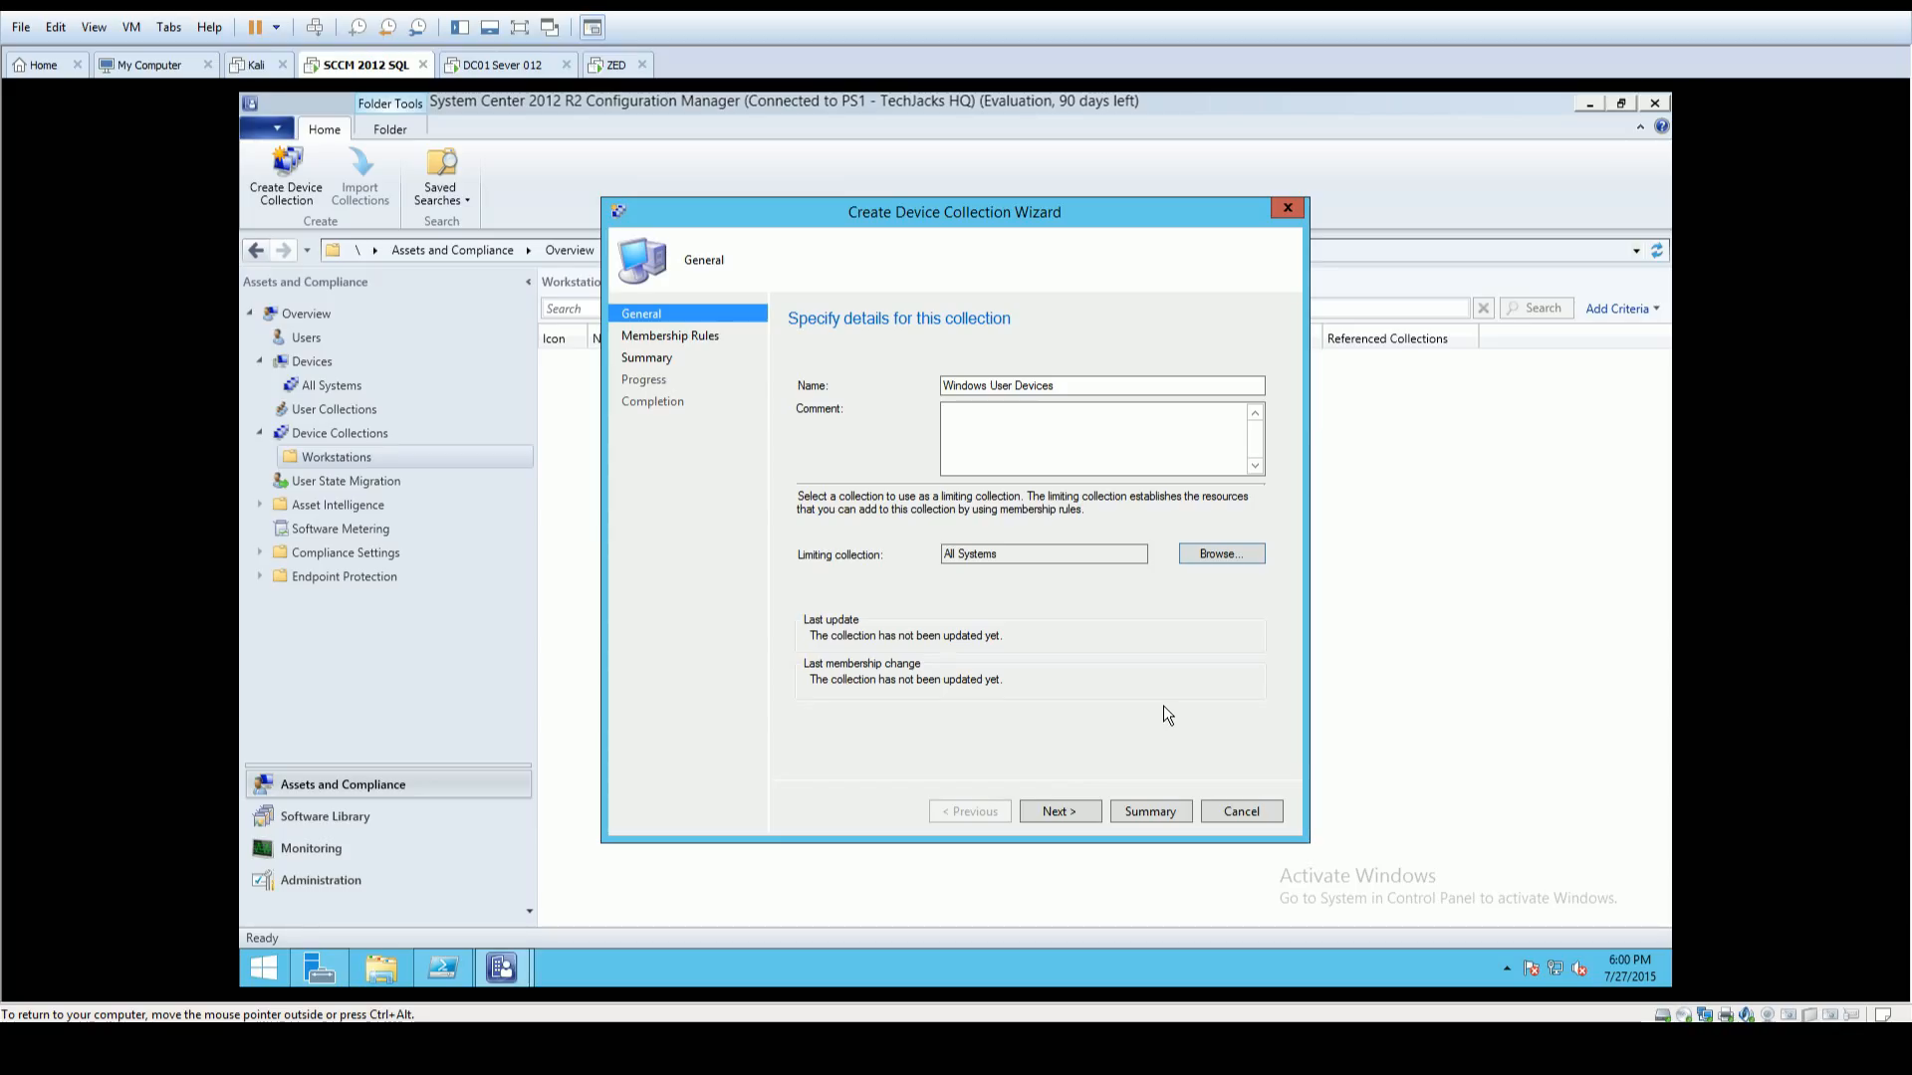
# Step: Check the membership rule types available for the new device collection and discard the unfinished collection
pyautogui.click(1085, 811)
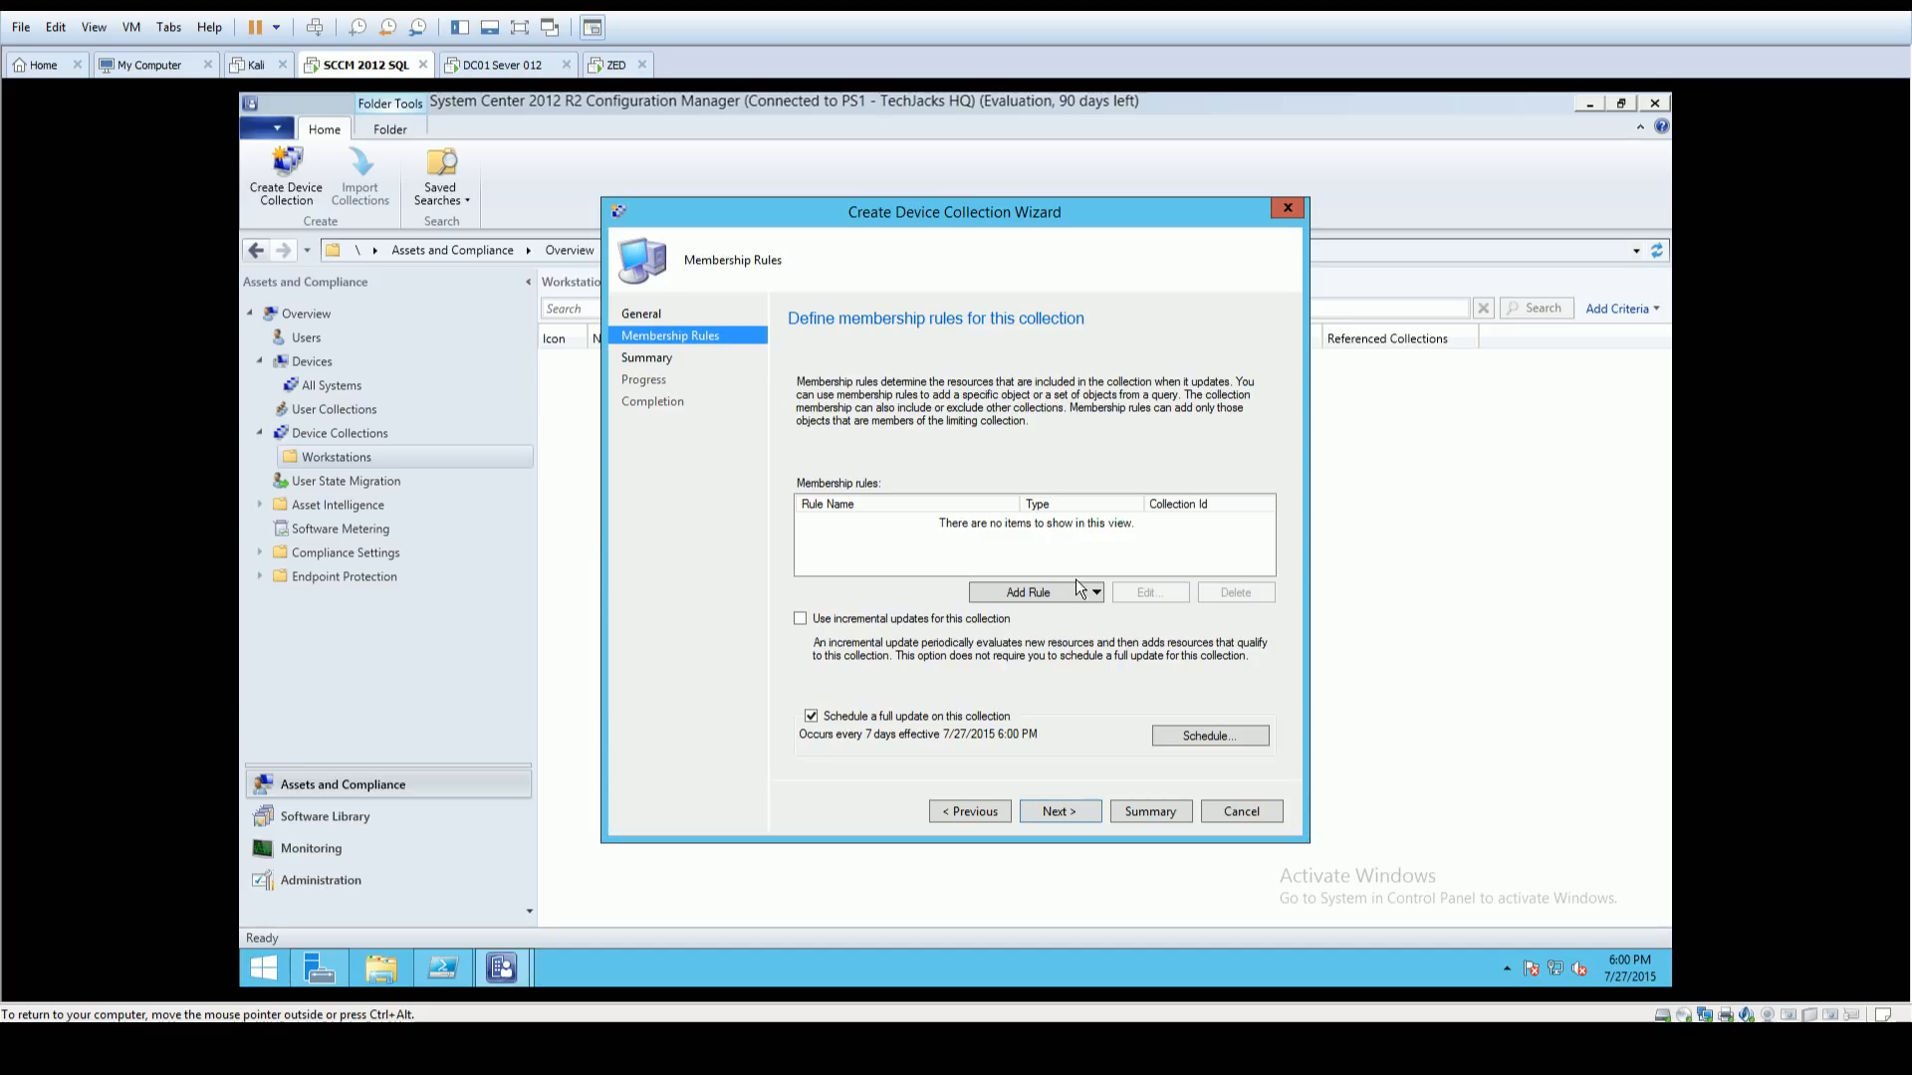
pyautogui.click(1026, 596)
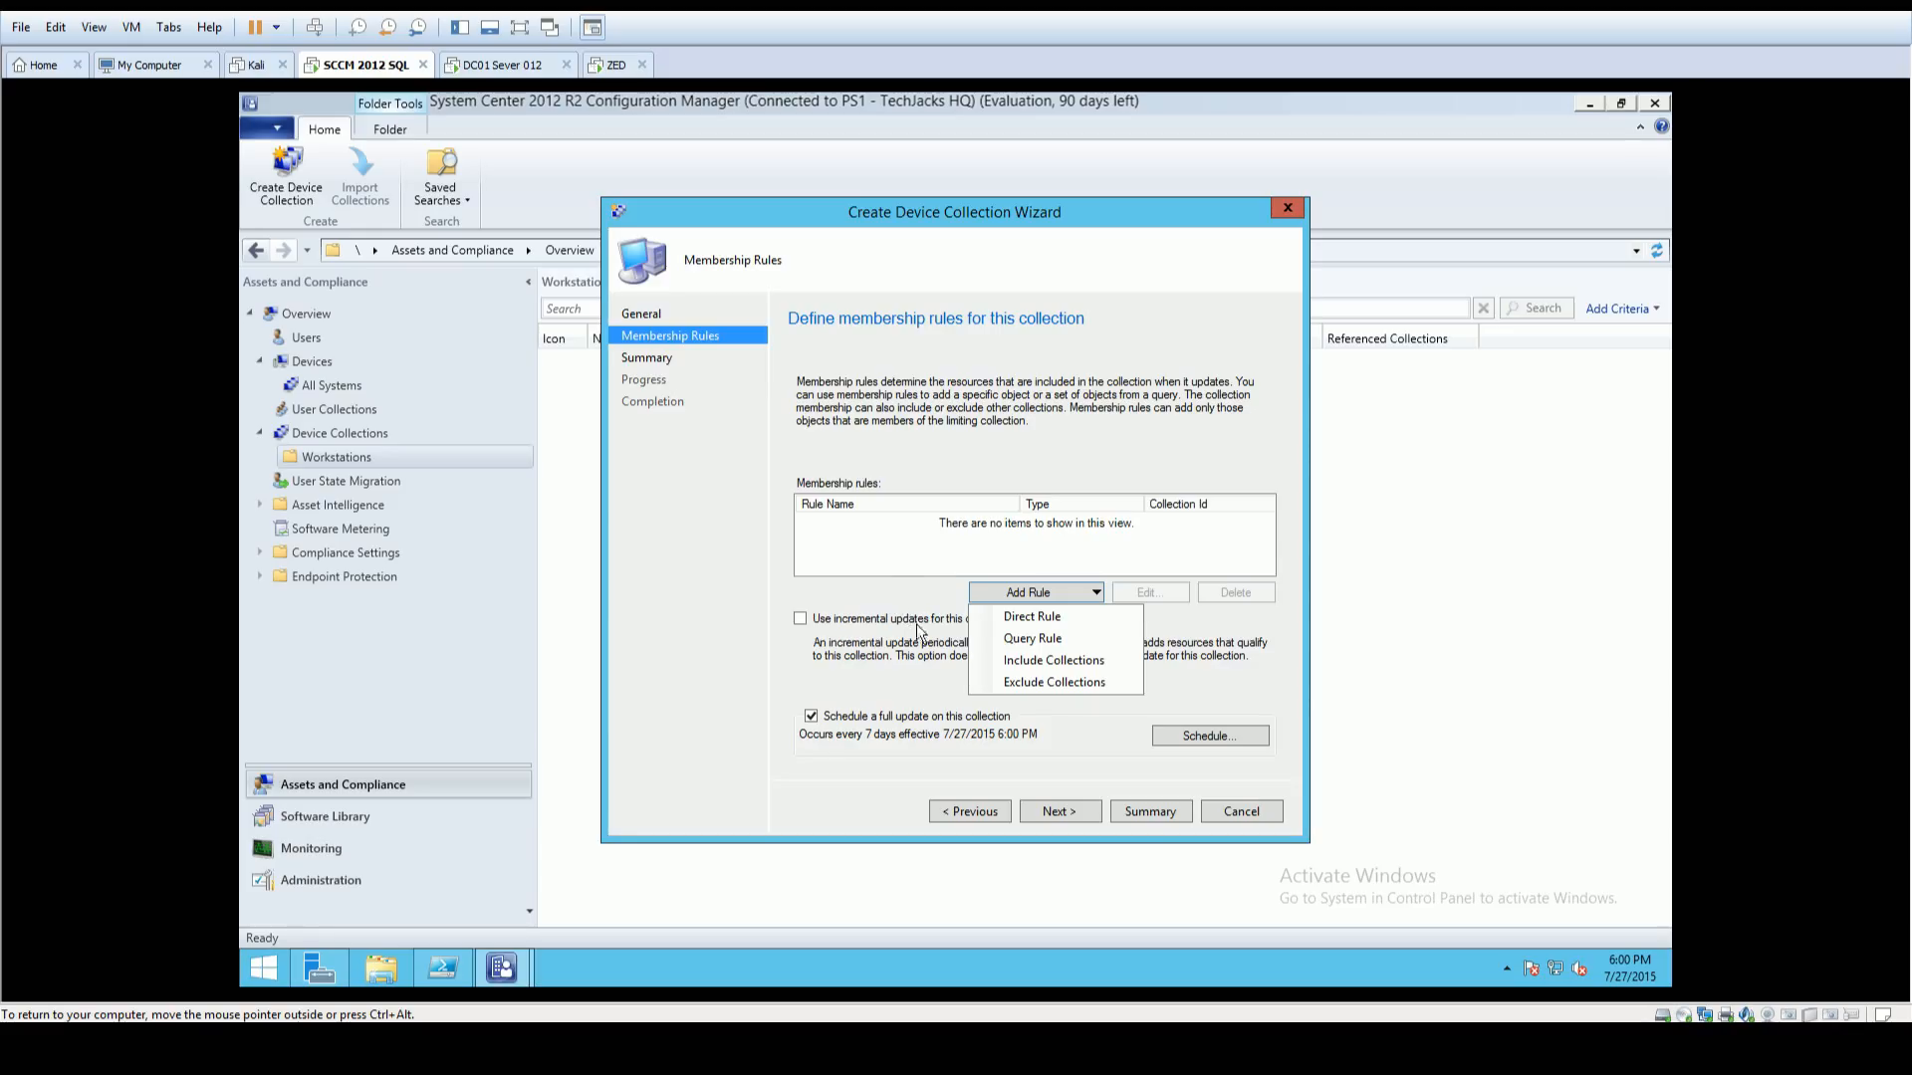
pyautogui.click(1242, 809)
pyautogui.click(1242, 809)
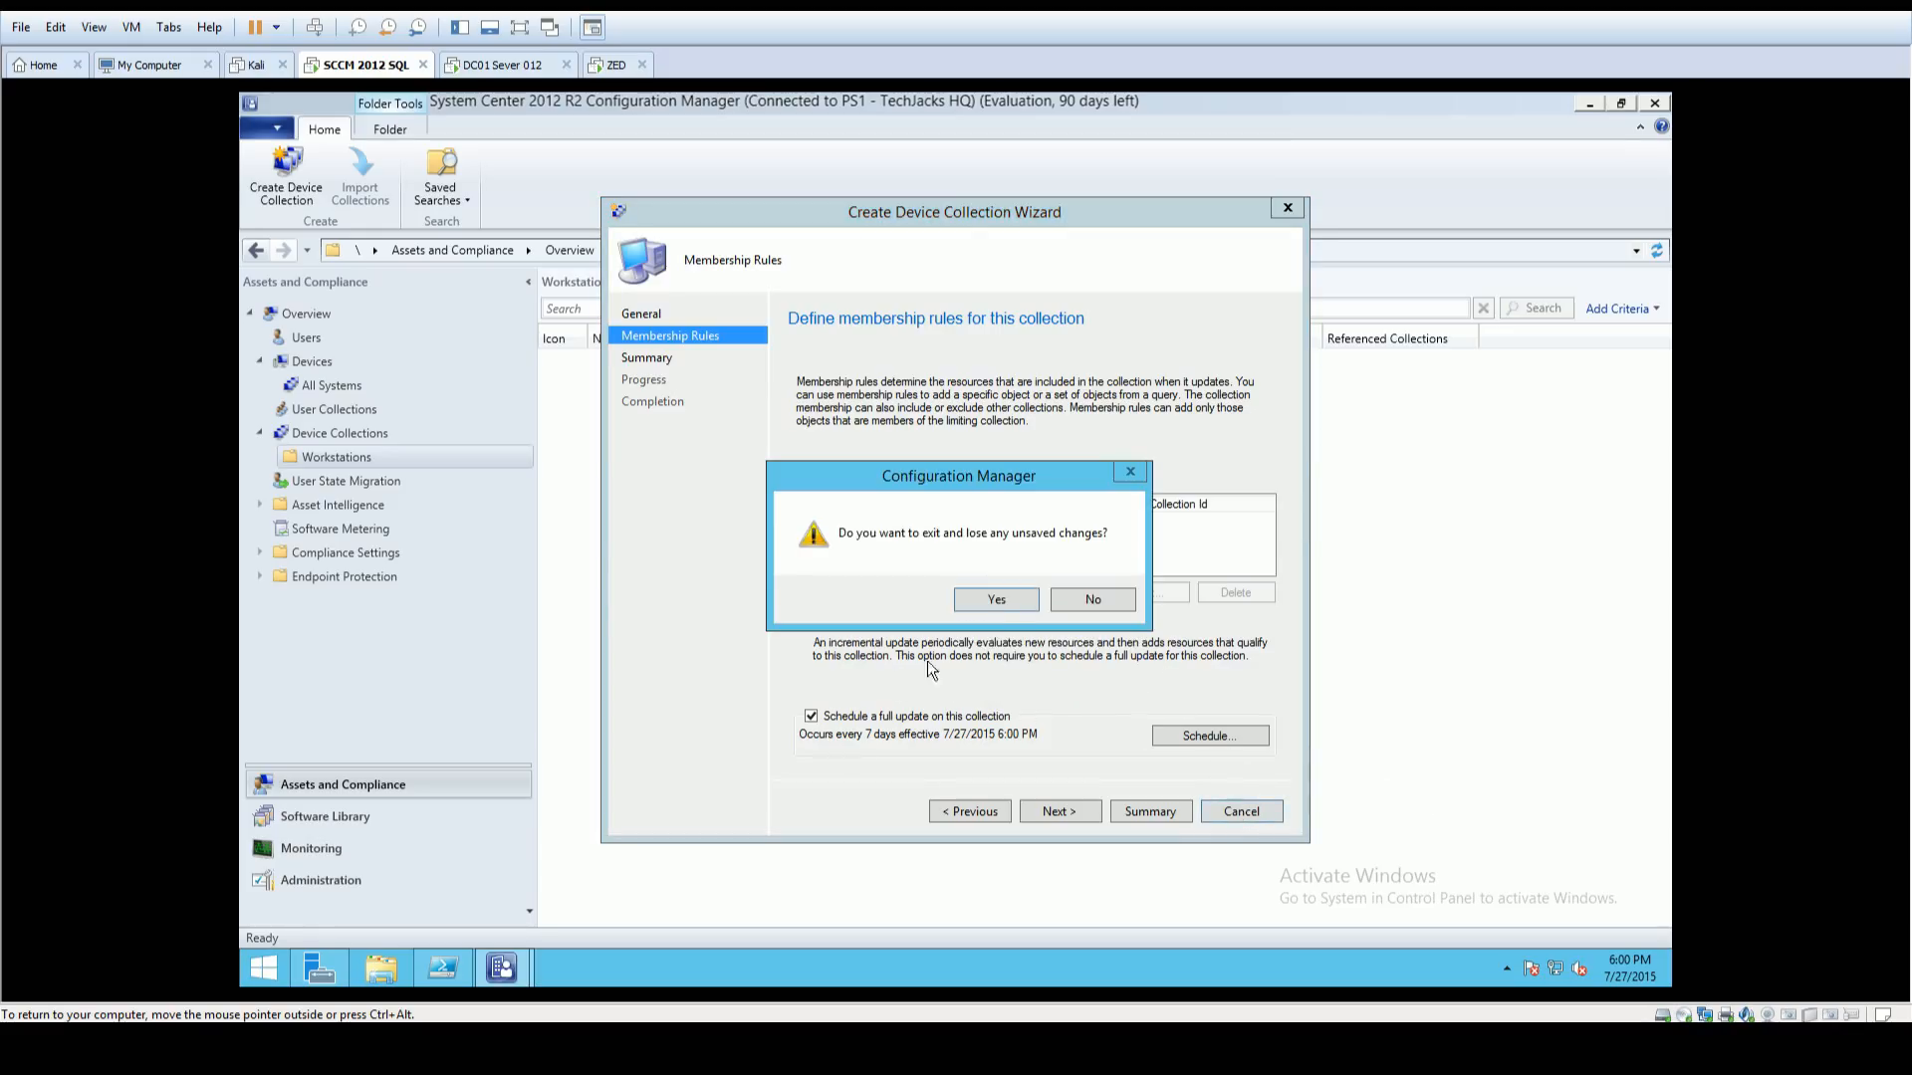
pyautogui.click(990, 600)
# Step: Examine the devices listed in the All Systems collection under Devices
pyautogui.click(332, 386)
pyautogui.click(598, 427)
pyautogui.click(312, 361)
pyautogui.click(303, 386)
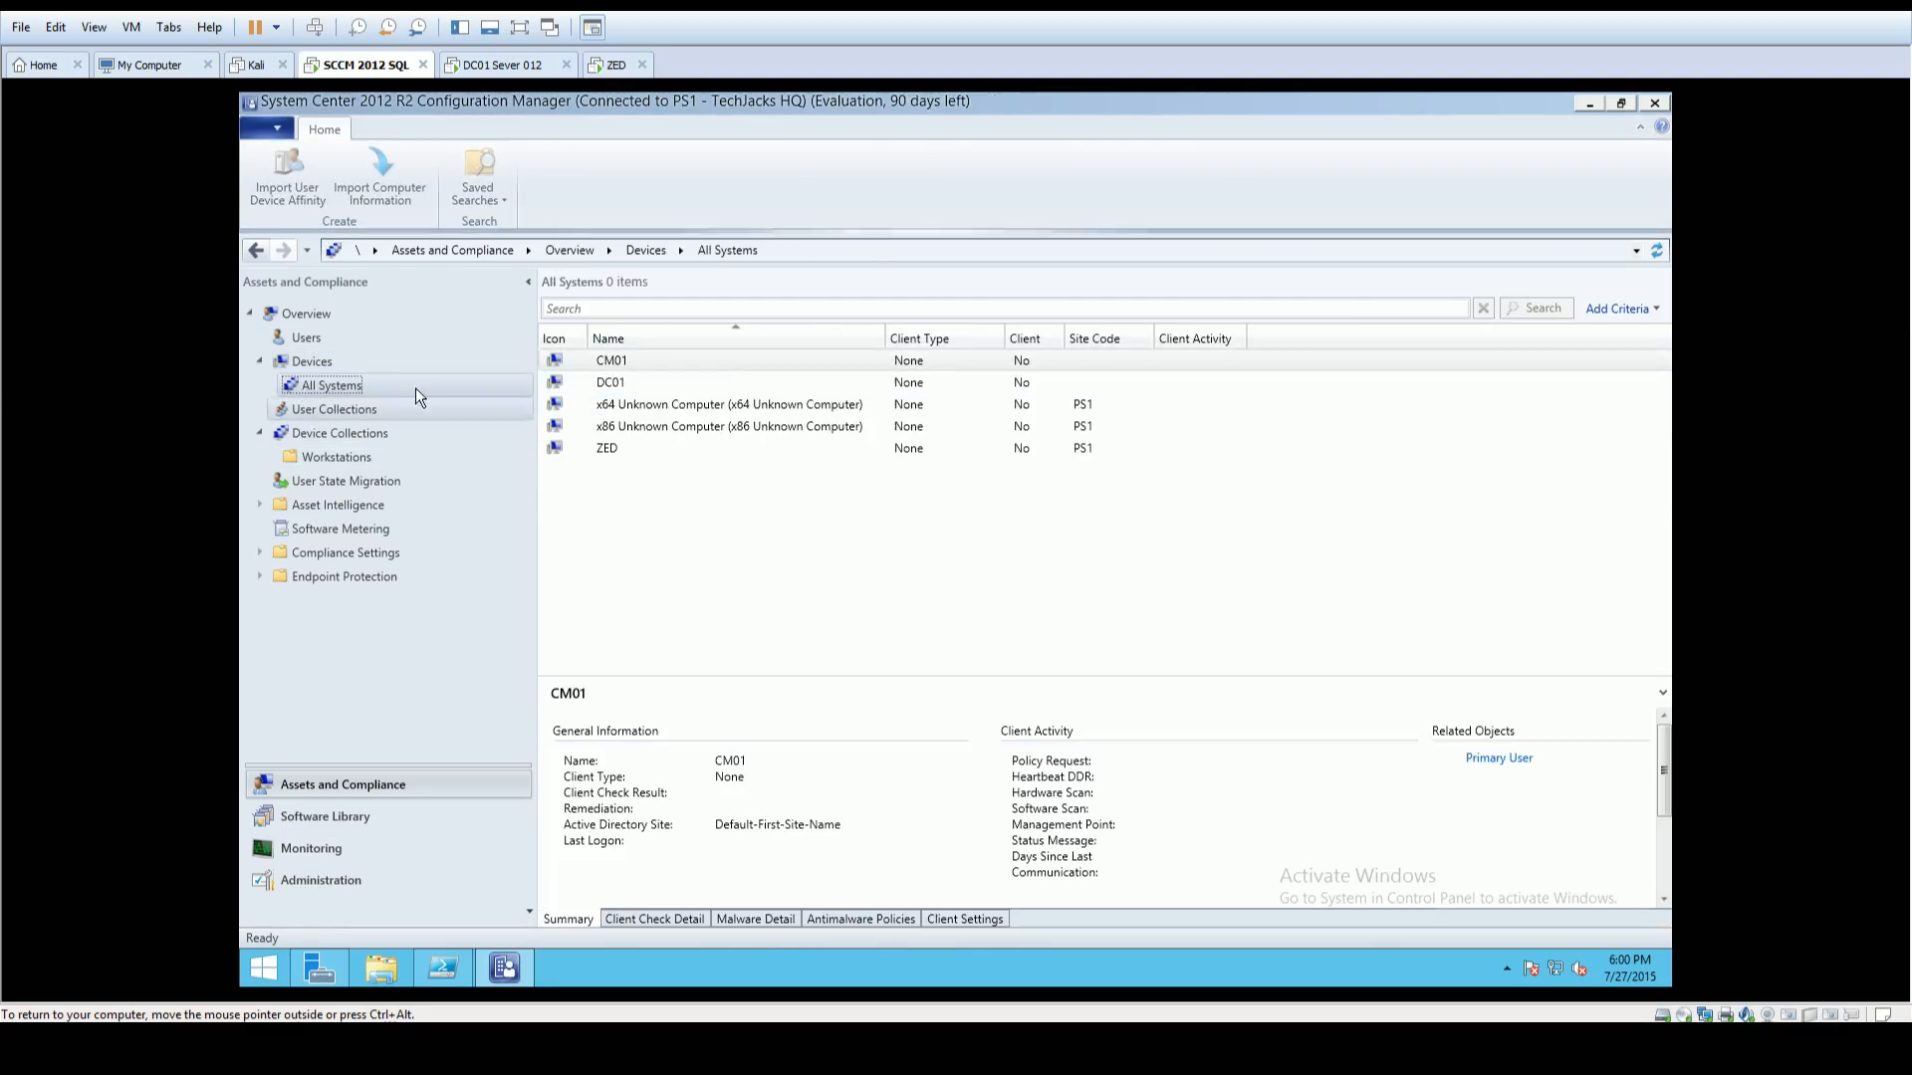
pyautogui.click(333, 386)
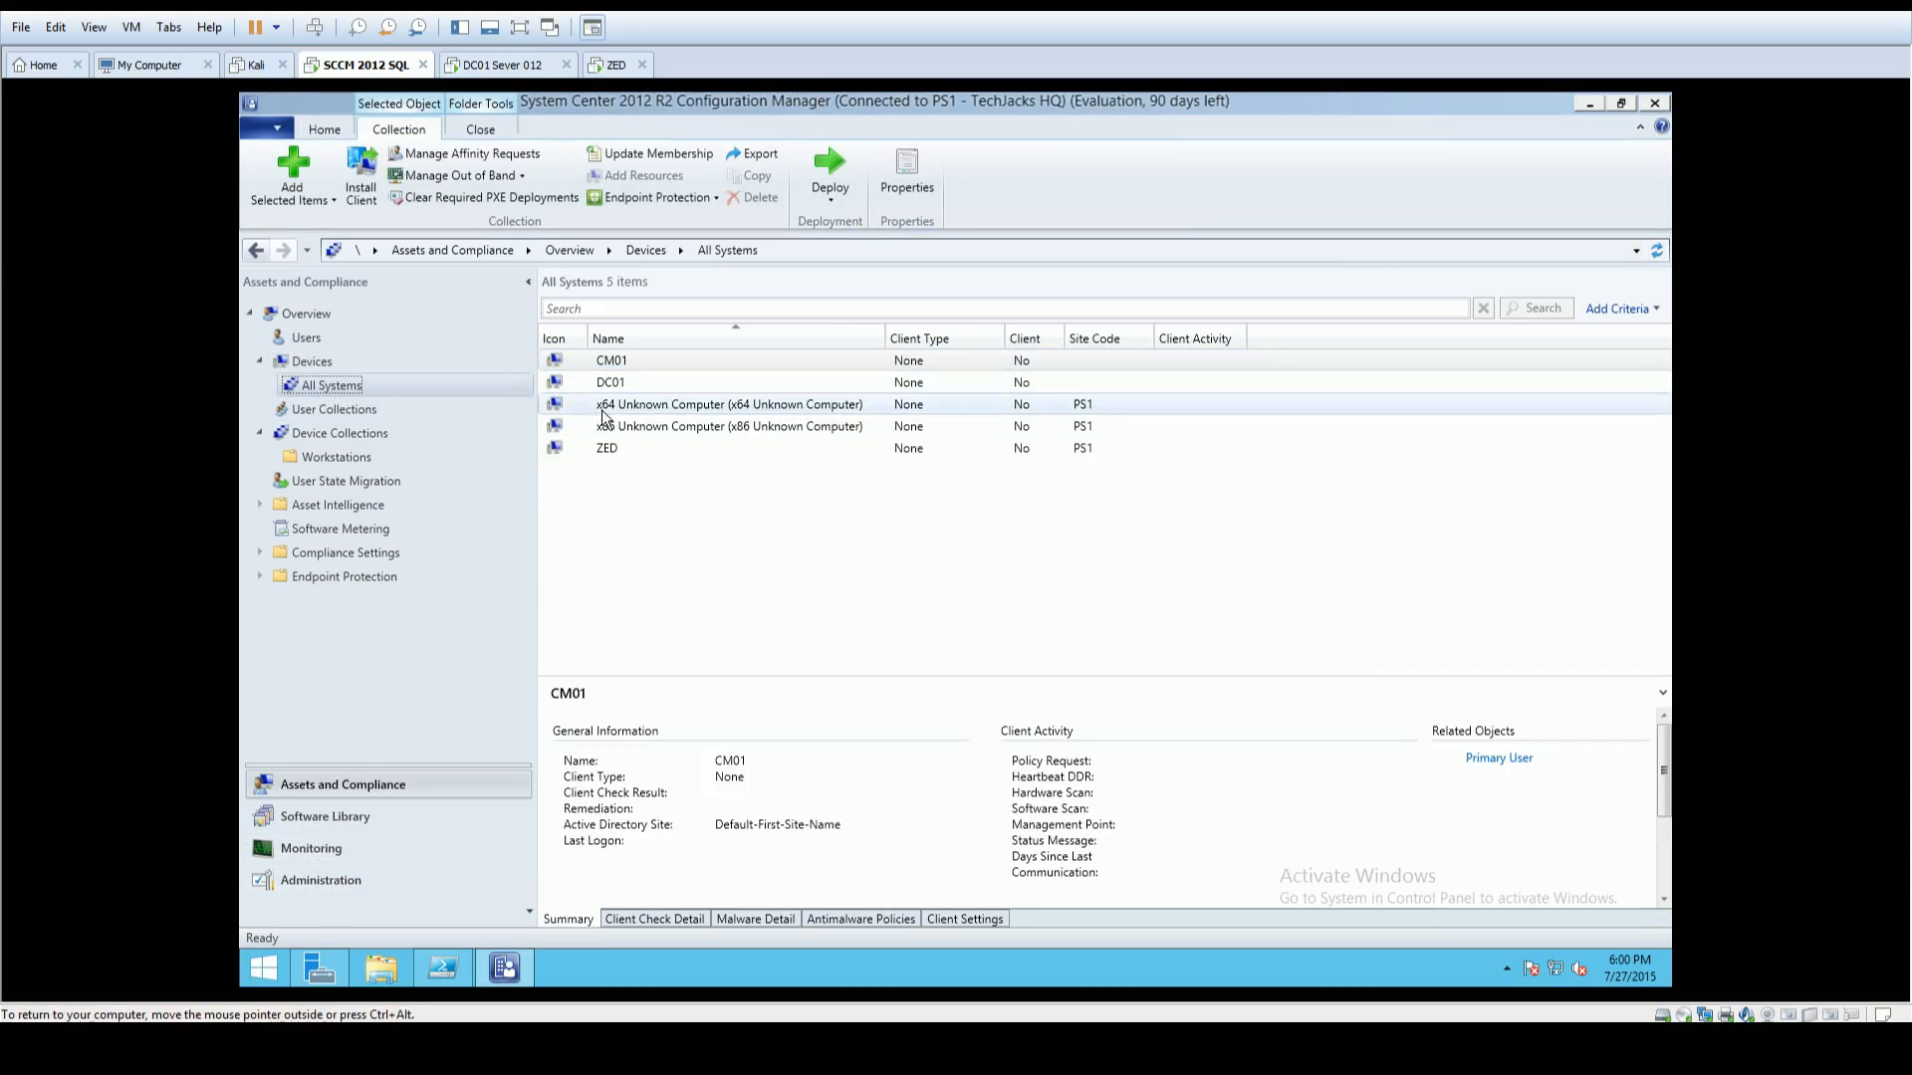
# Step: Deploy the Workstations client settings to the All Systems device collection
pyautogui.click(343, 881)
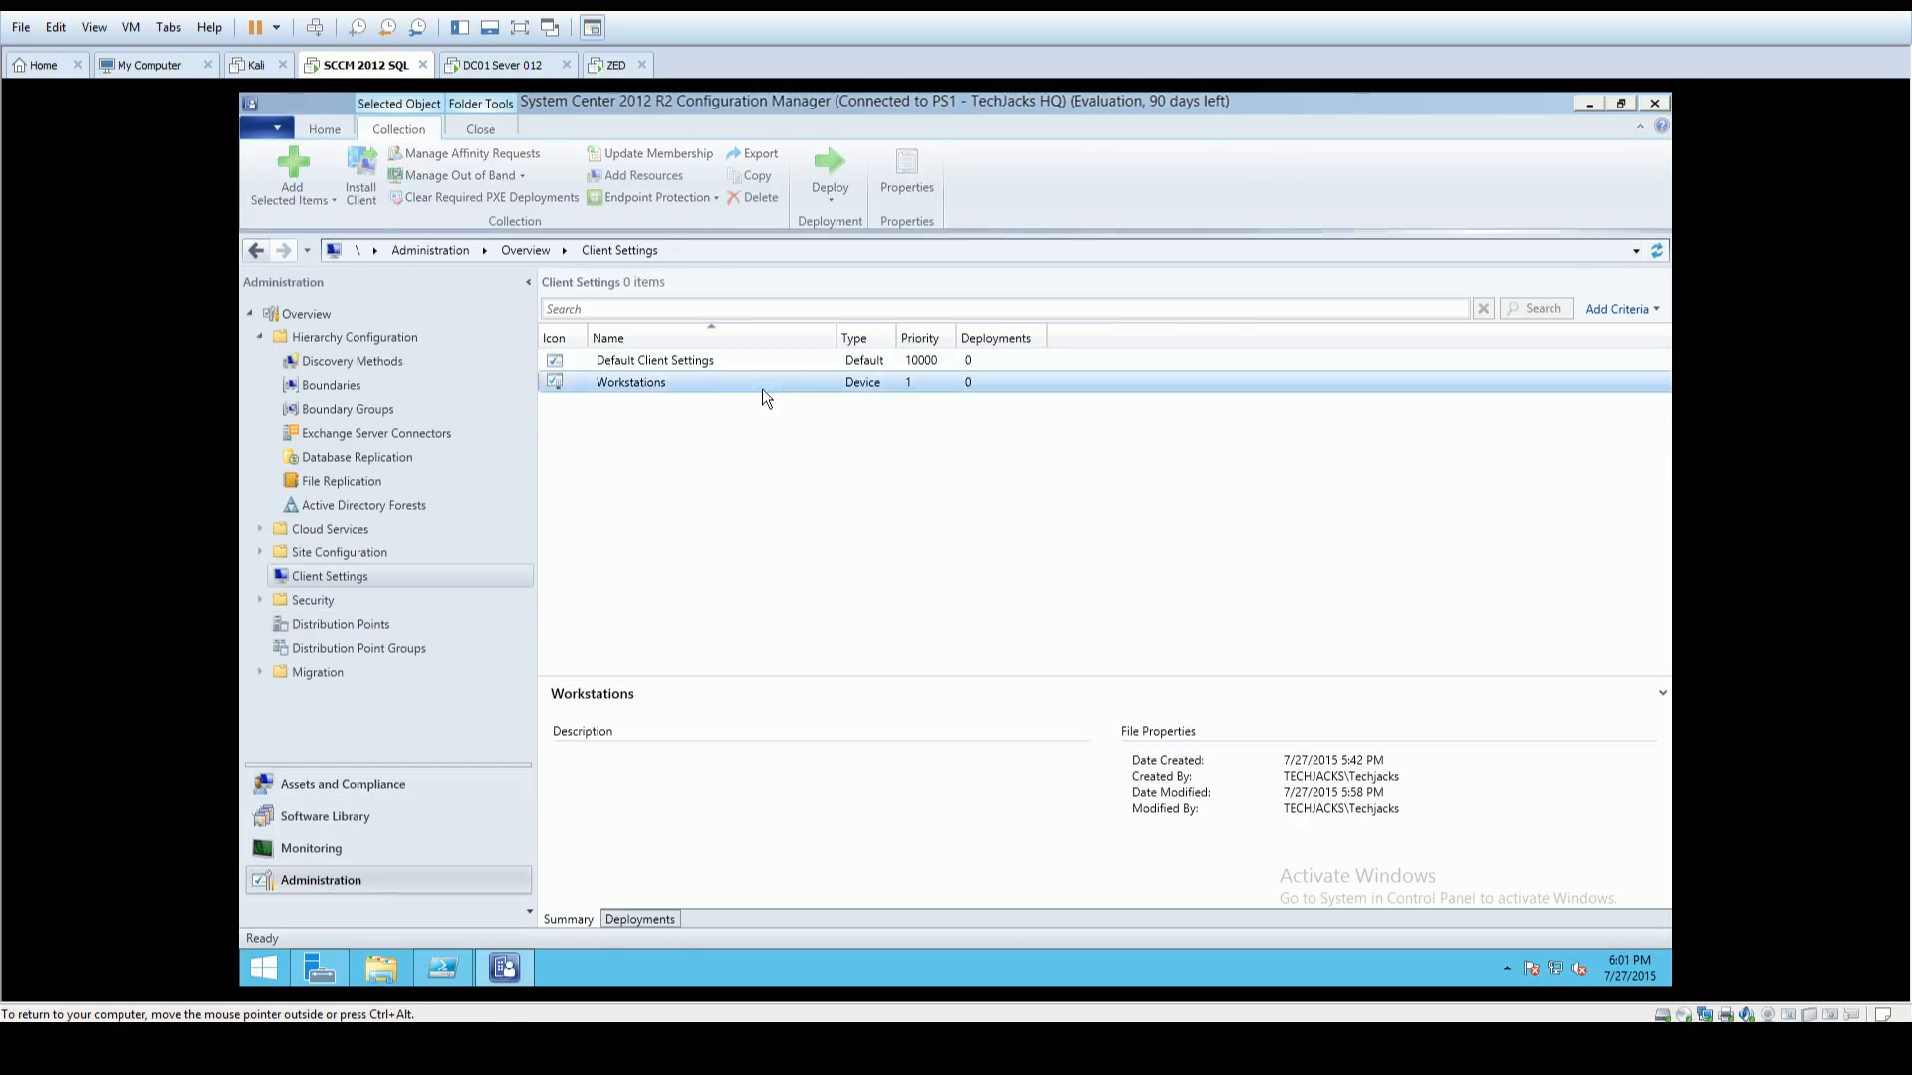
pyautogui.click(645, 381)
pyautogui.rightClick(645, 381)
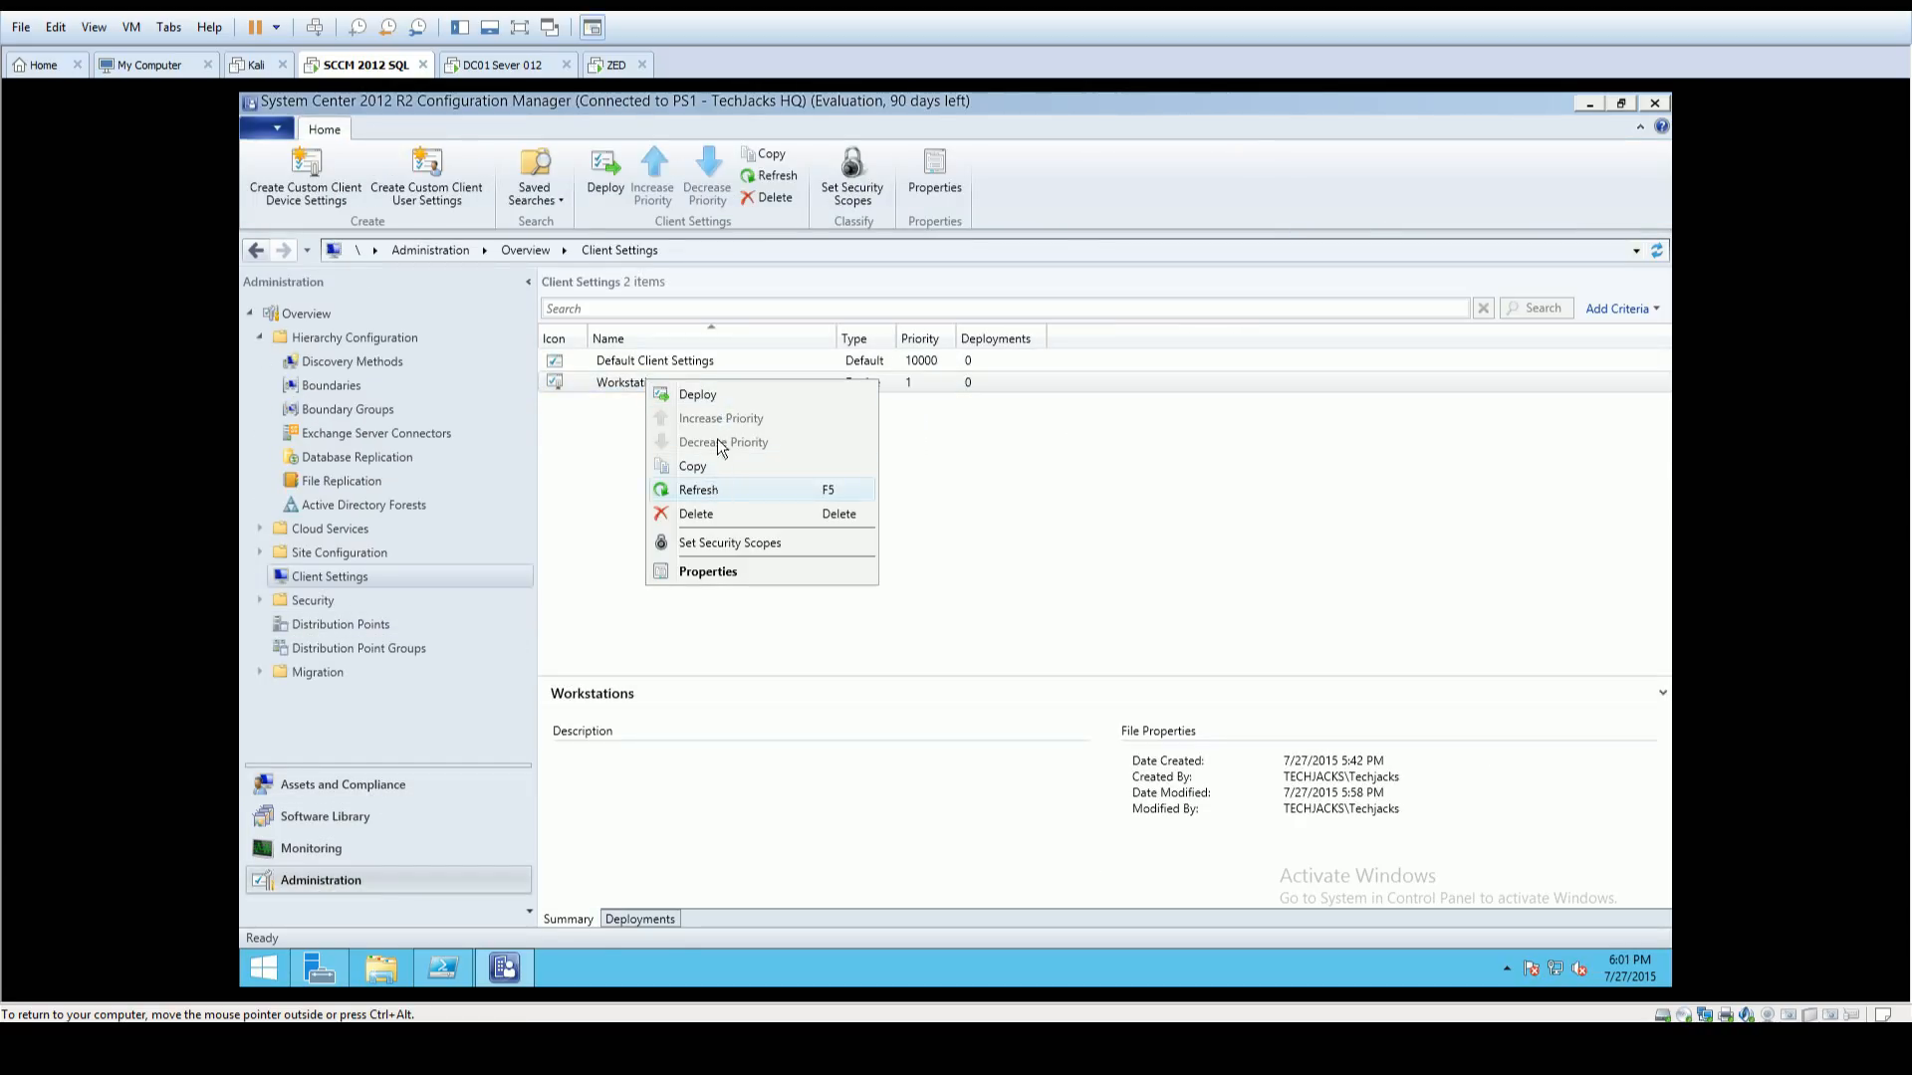
pyautogui.click(727, 392)
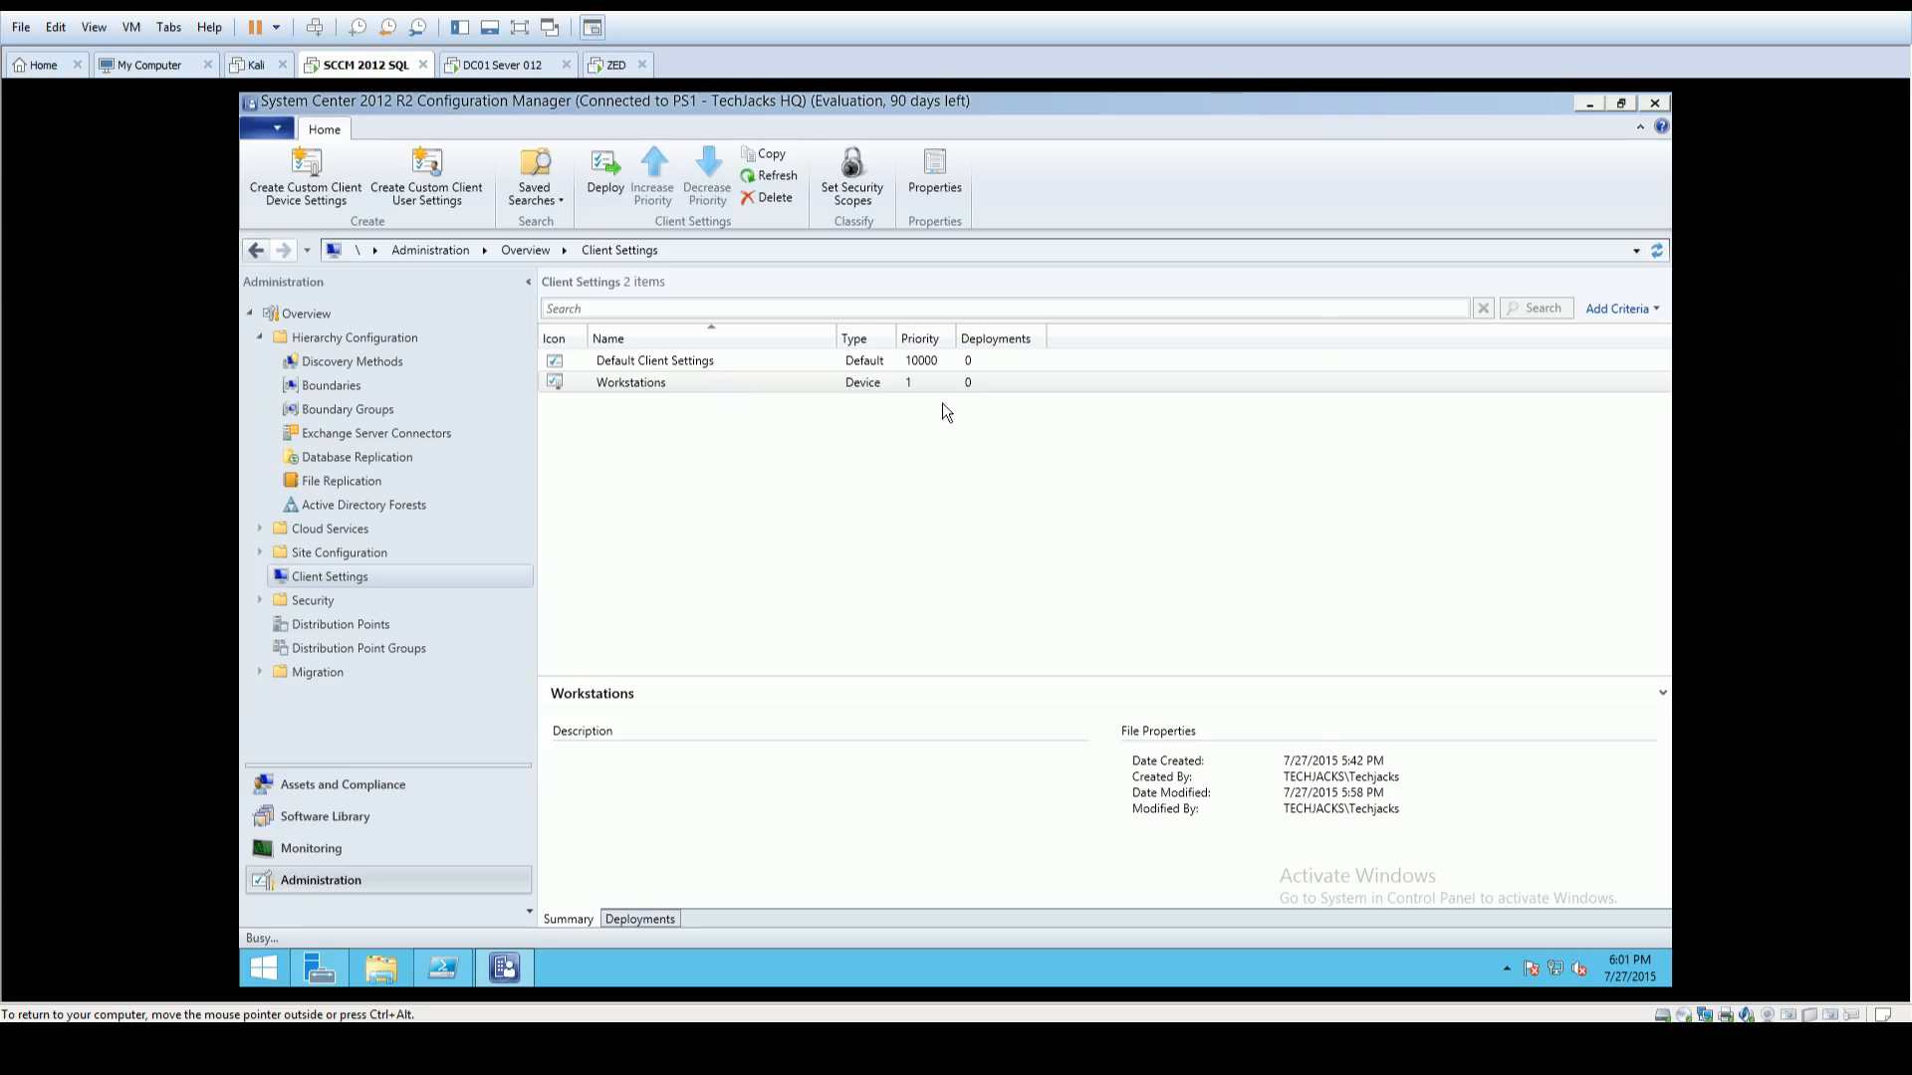
pyautogui.click(911, 405)
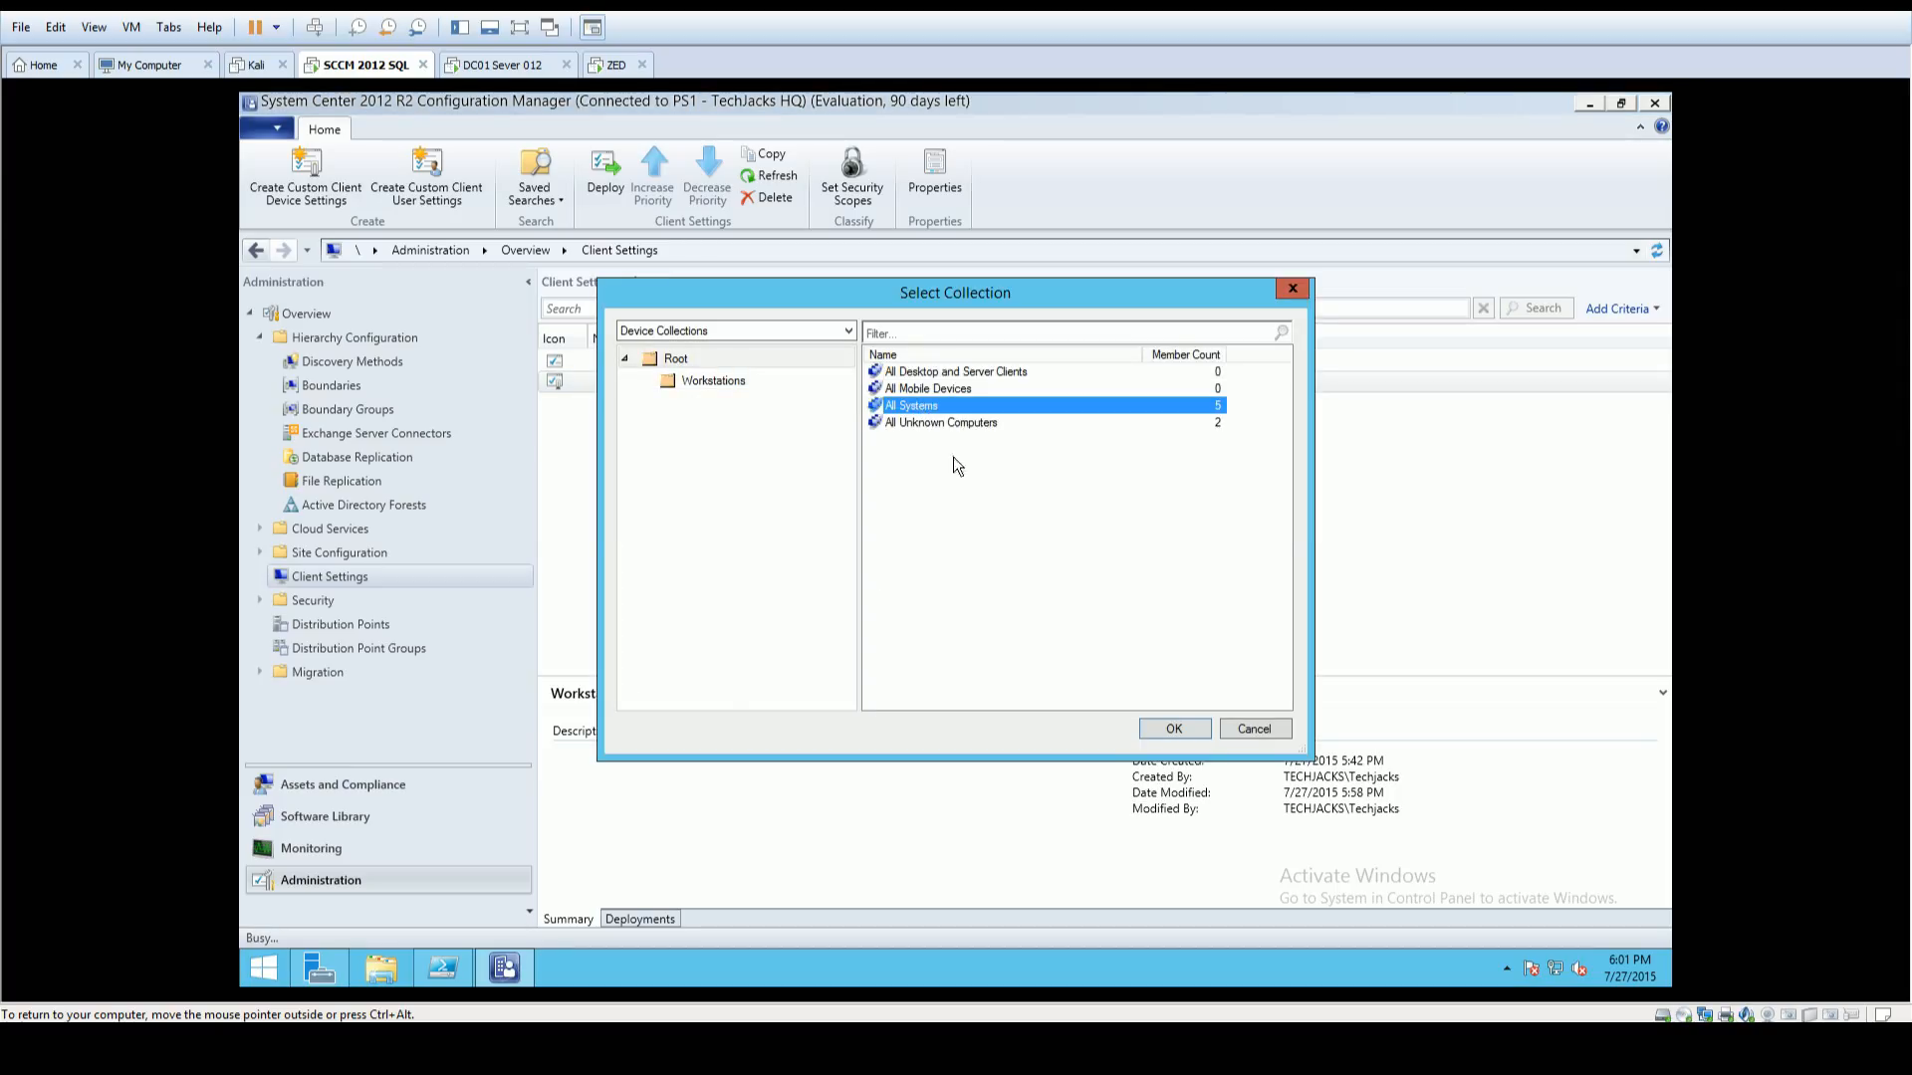
pyautogui.click(1158, 725)
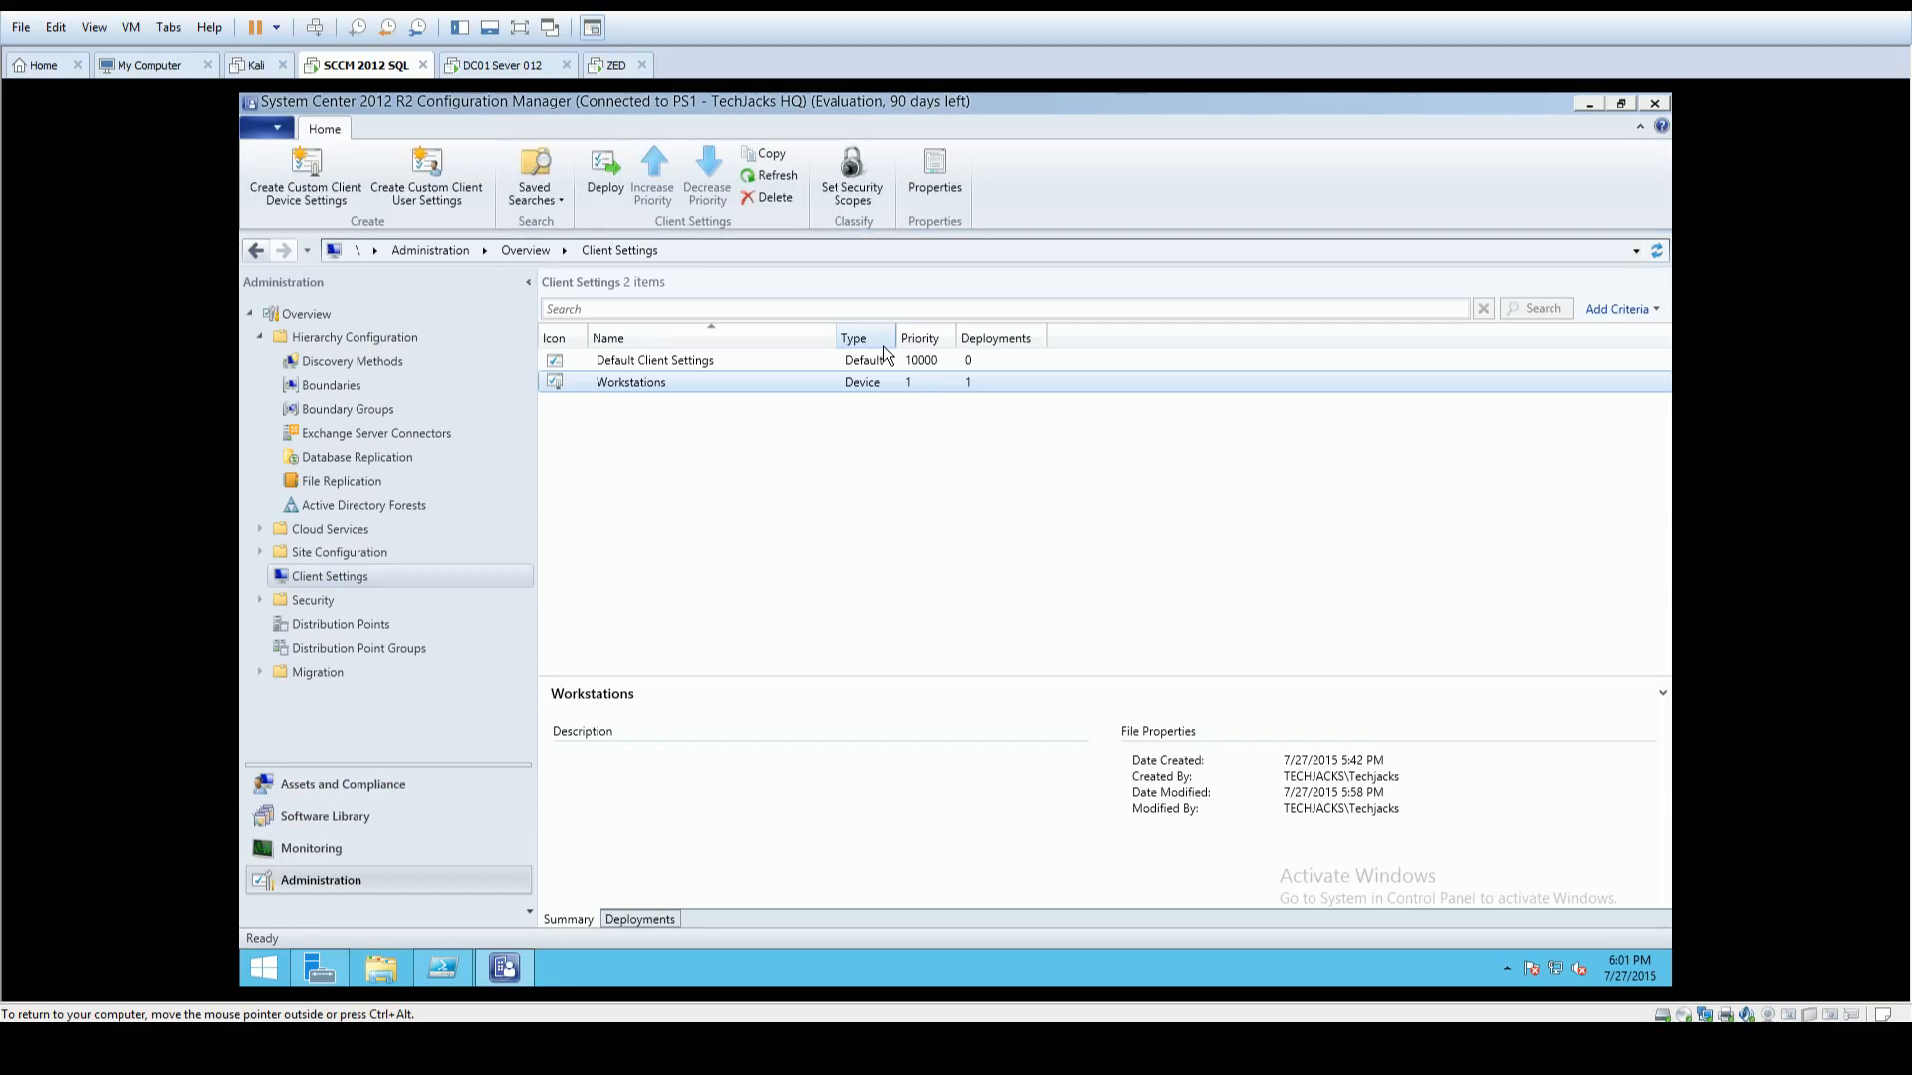
# Step: Open the Default Client Settings and set the client policy polling interval to 30 minutes
pyautogui.click(834, 364)
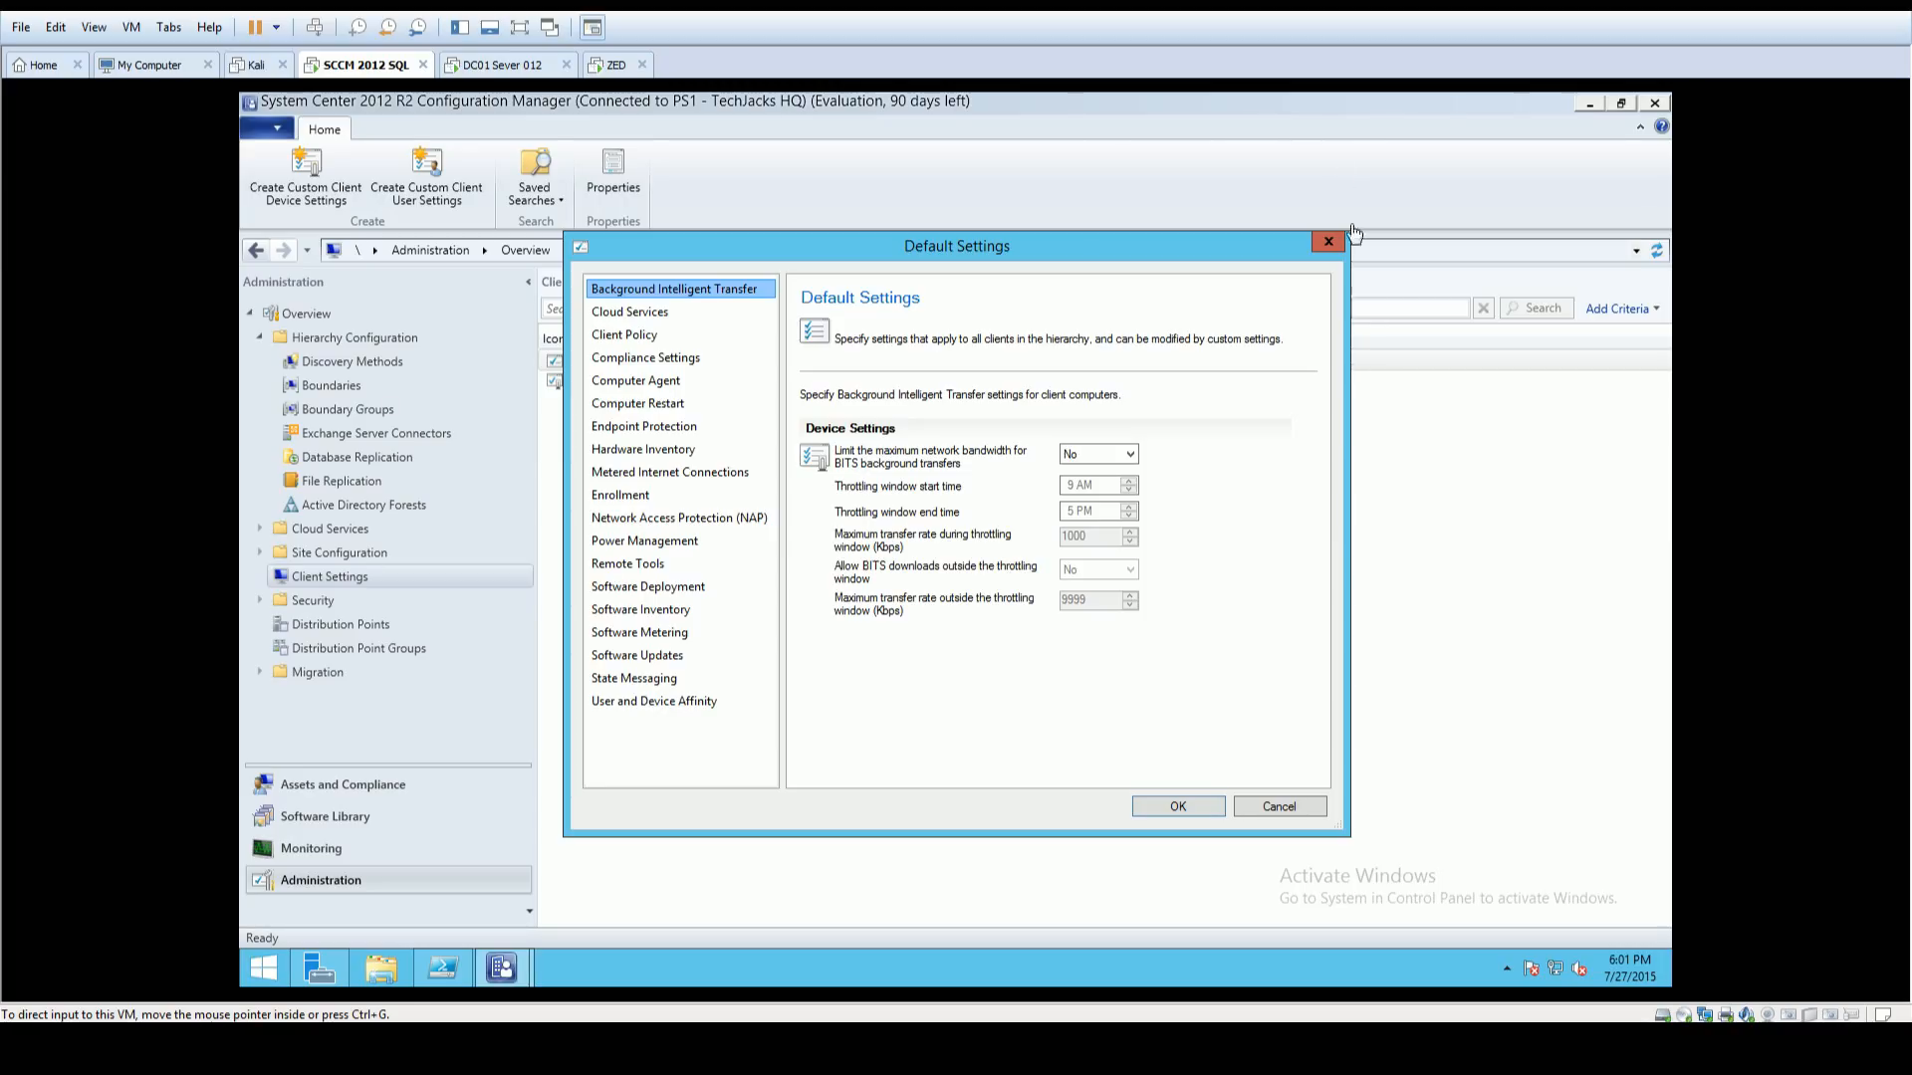
pyautogui.moveTo(1167, 254); pyautogui.dragTo(1671, 457)
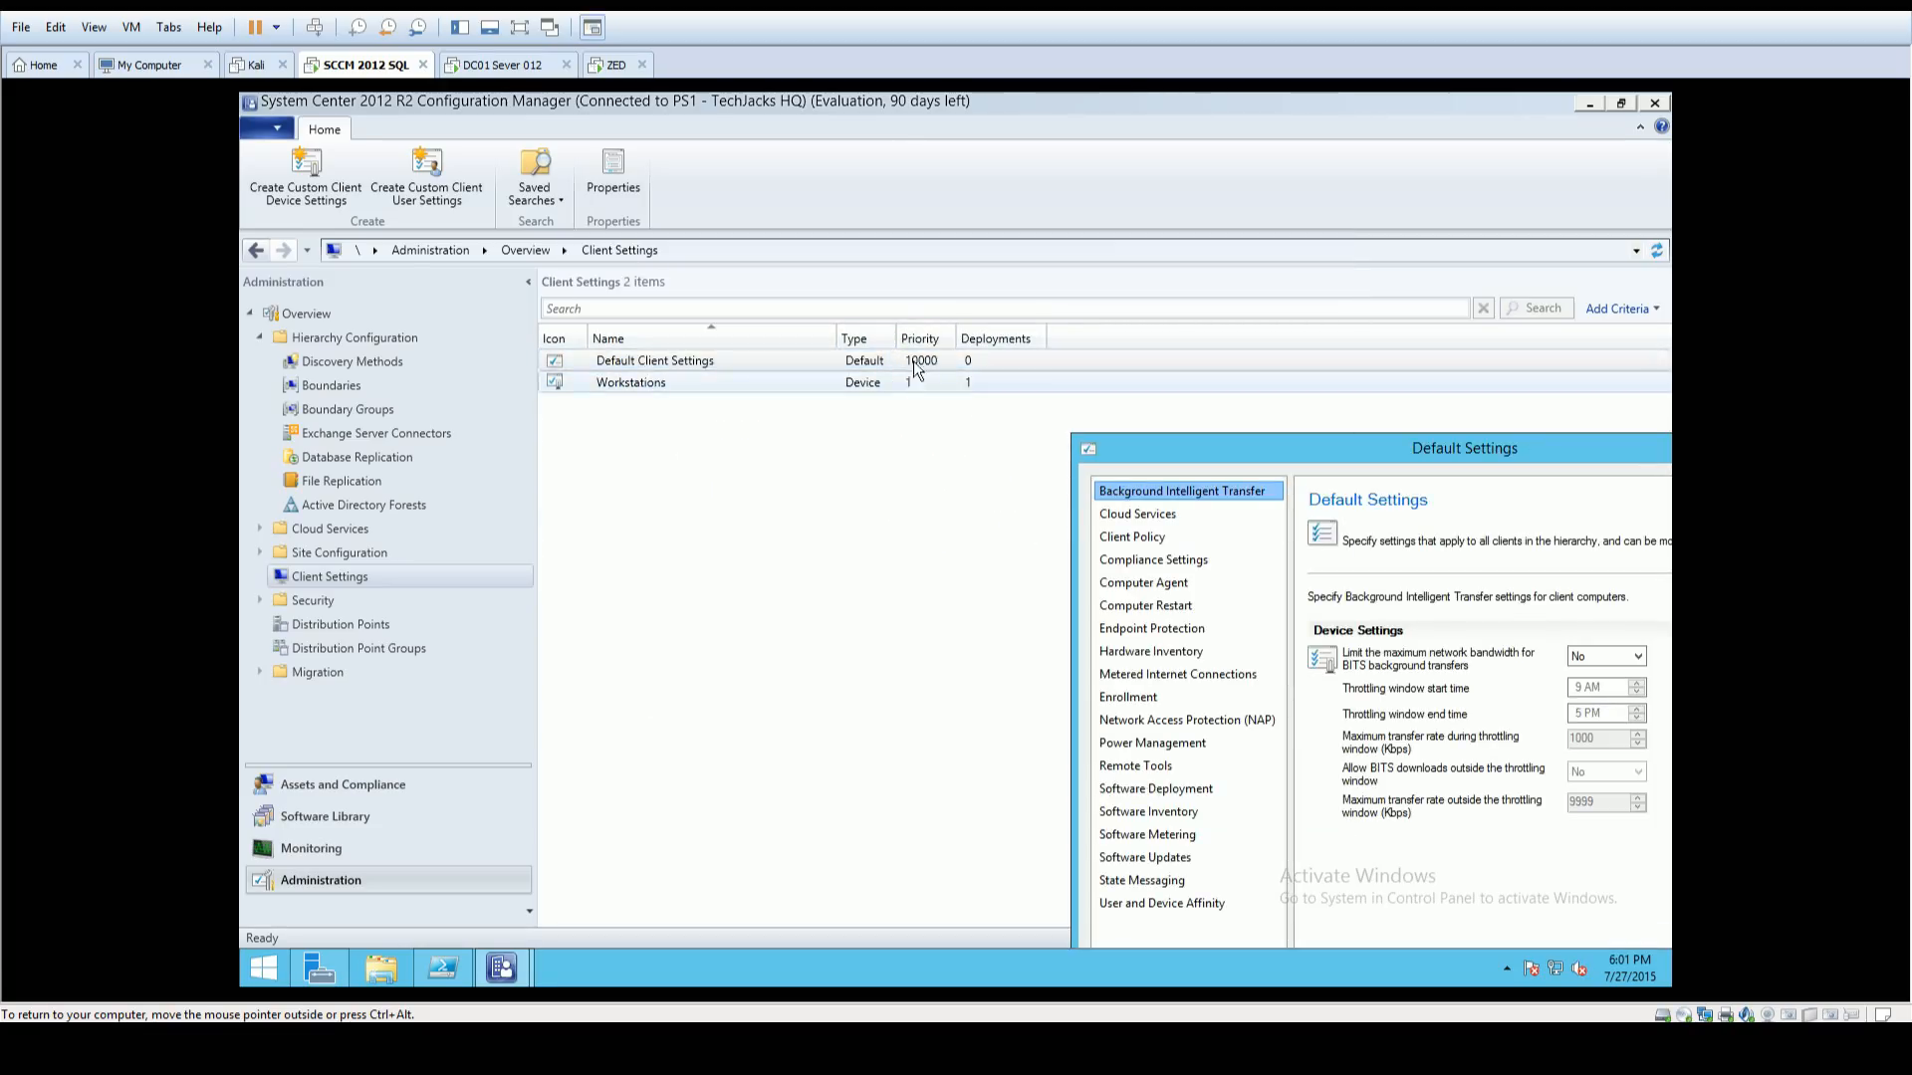
pyautogui.moveTo(1331, 454); pyautogui.dragTo(1085, 368)
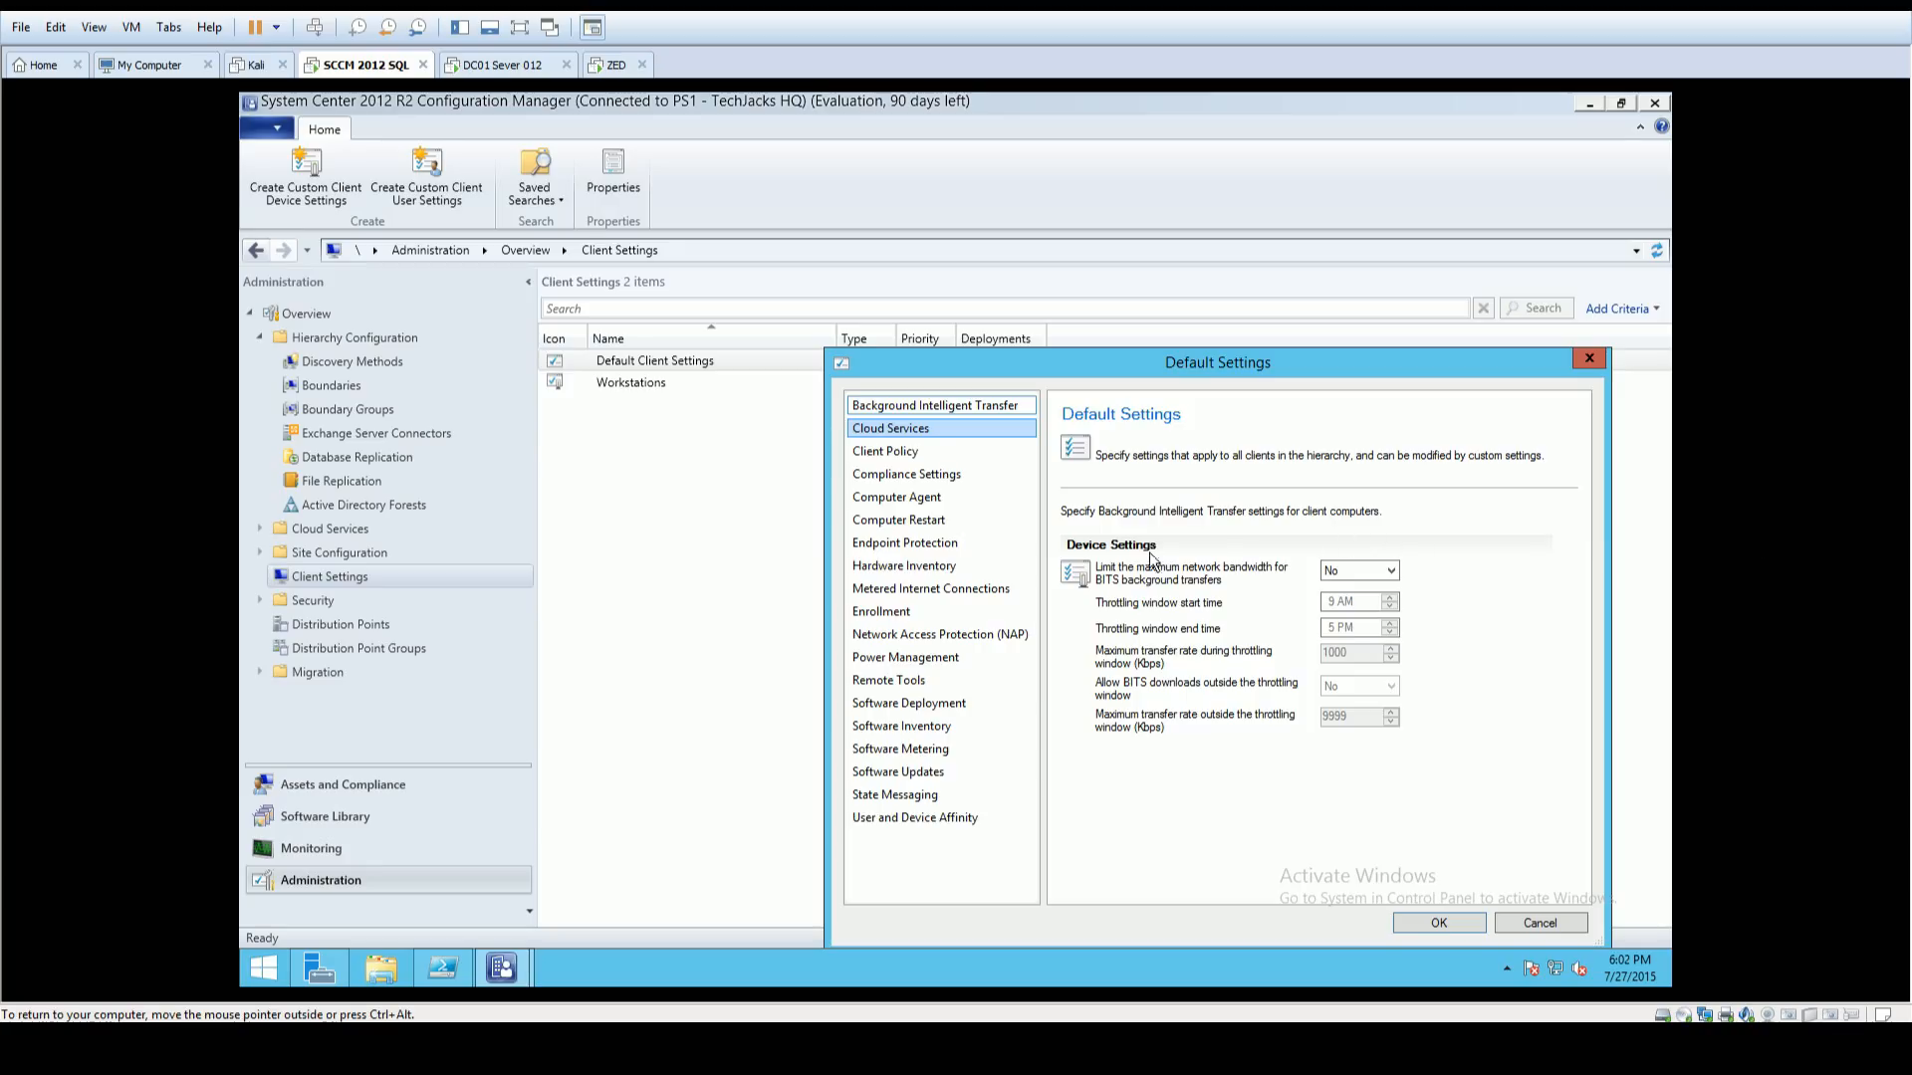
pyautogui.click(910, 454)
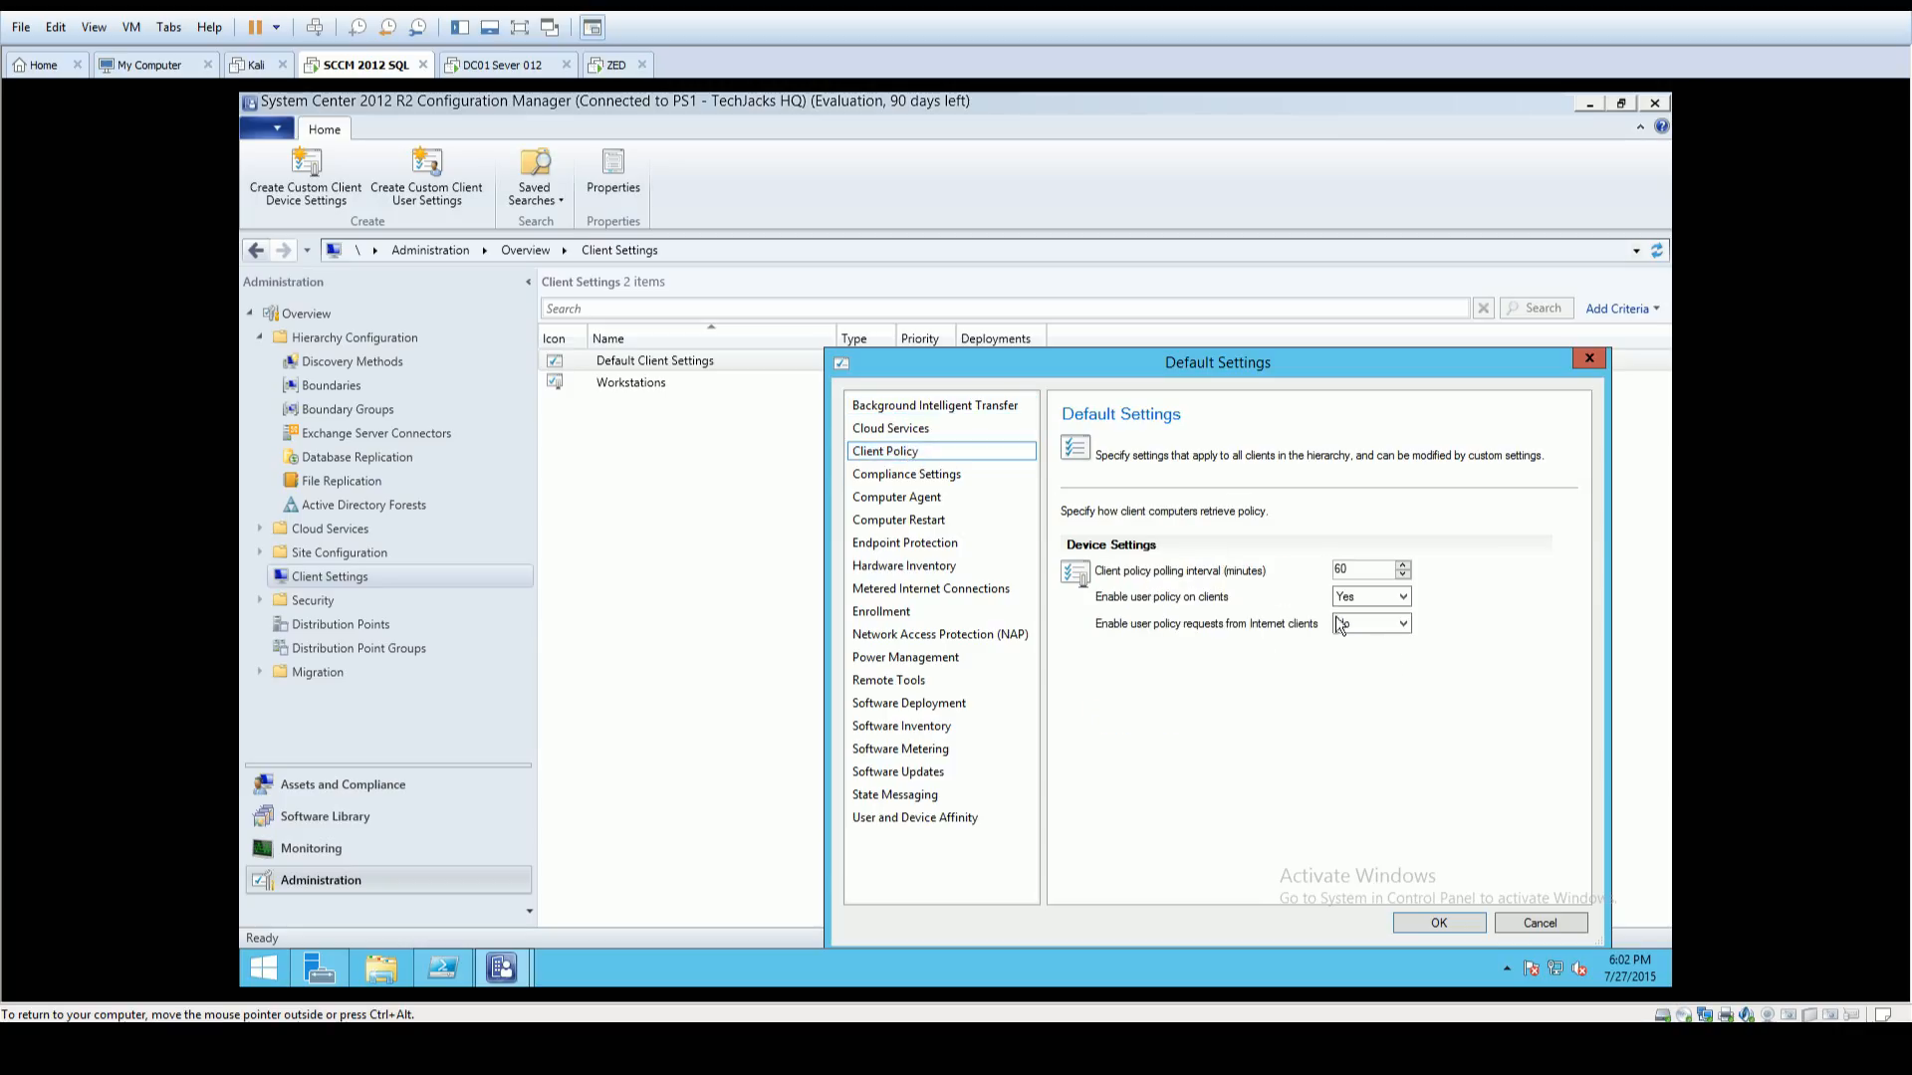
pyautogui.moveTo(1357, 569); pyautogui.dragTo(1233, 568)
pyautogui.write('30')
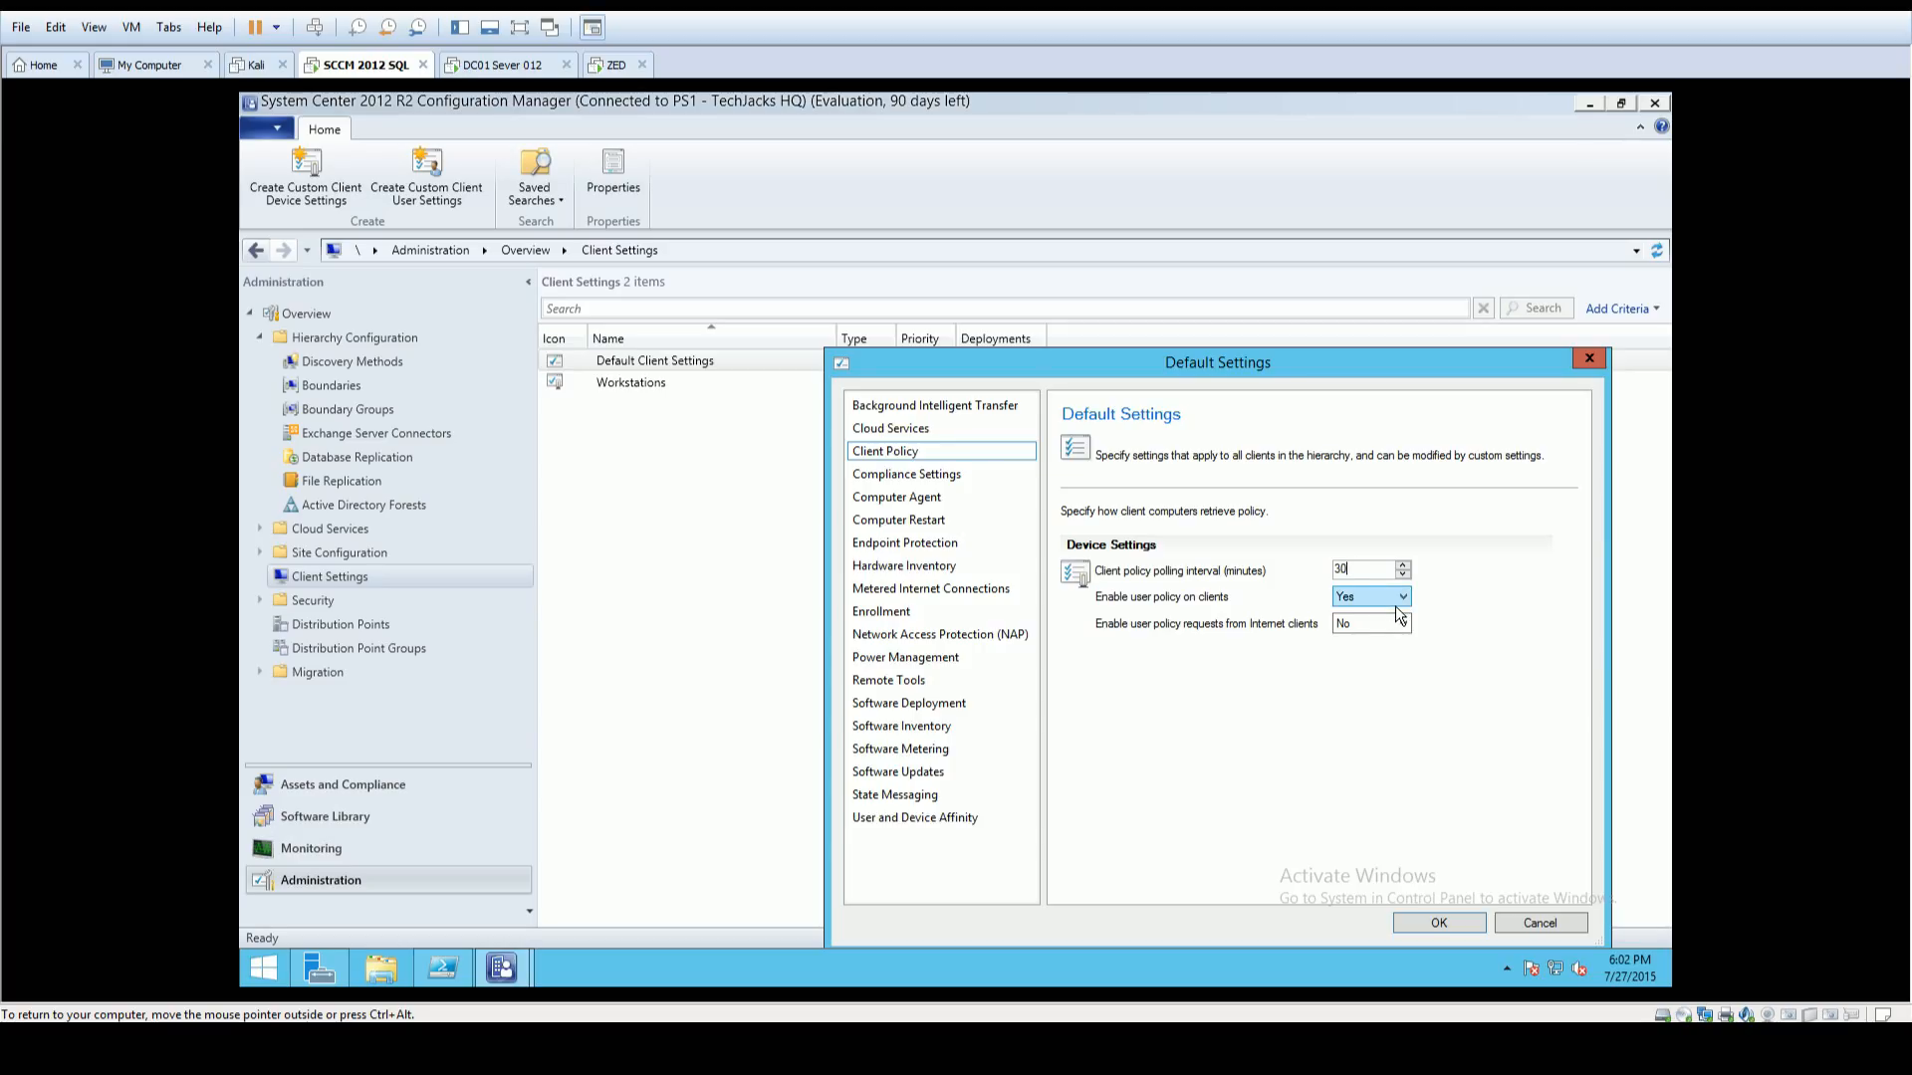
# Step: Set the default compliance evaluation to a simple schedule that runs every 8 hours
pyautogui.click(906, 475)
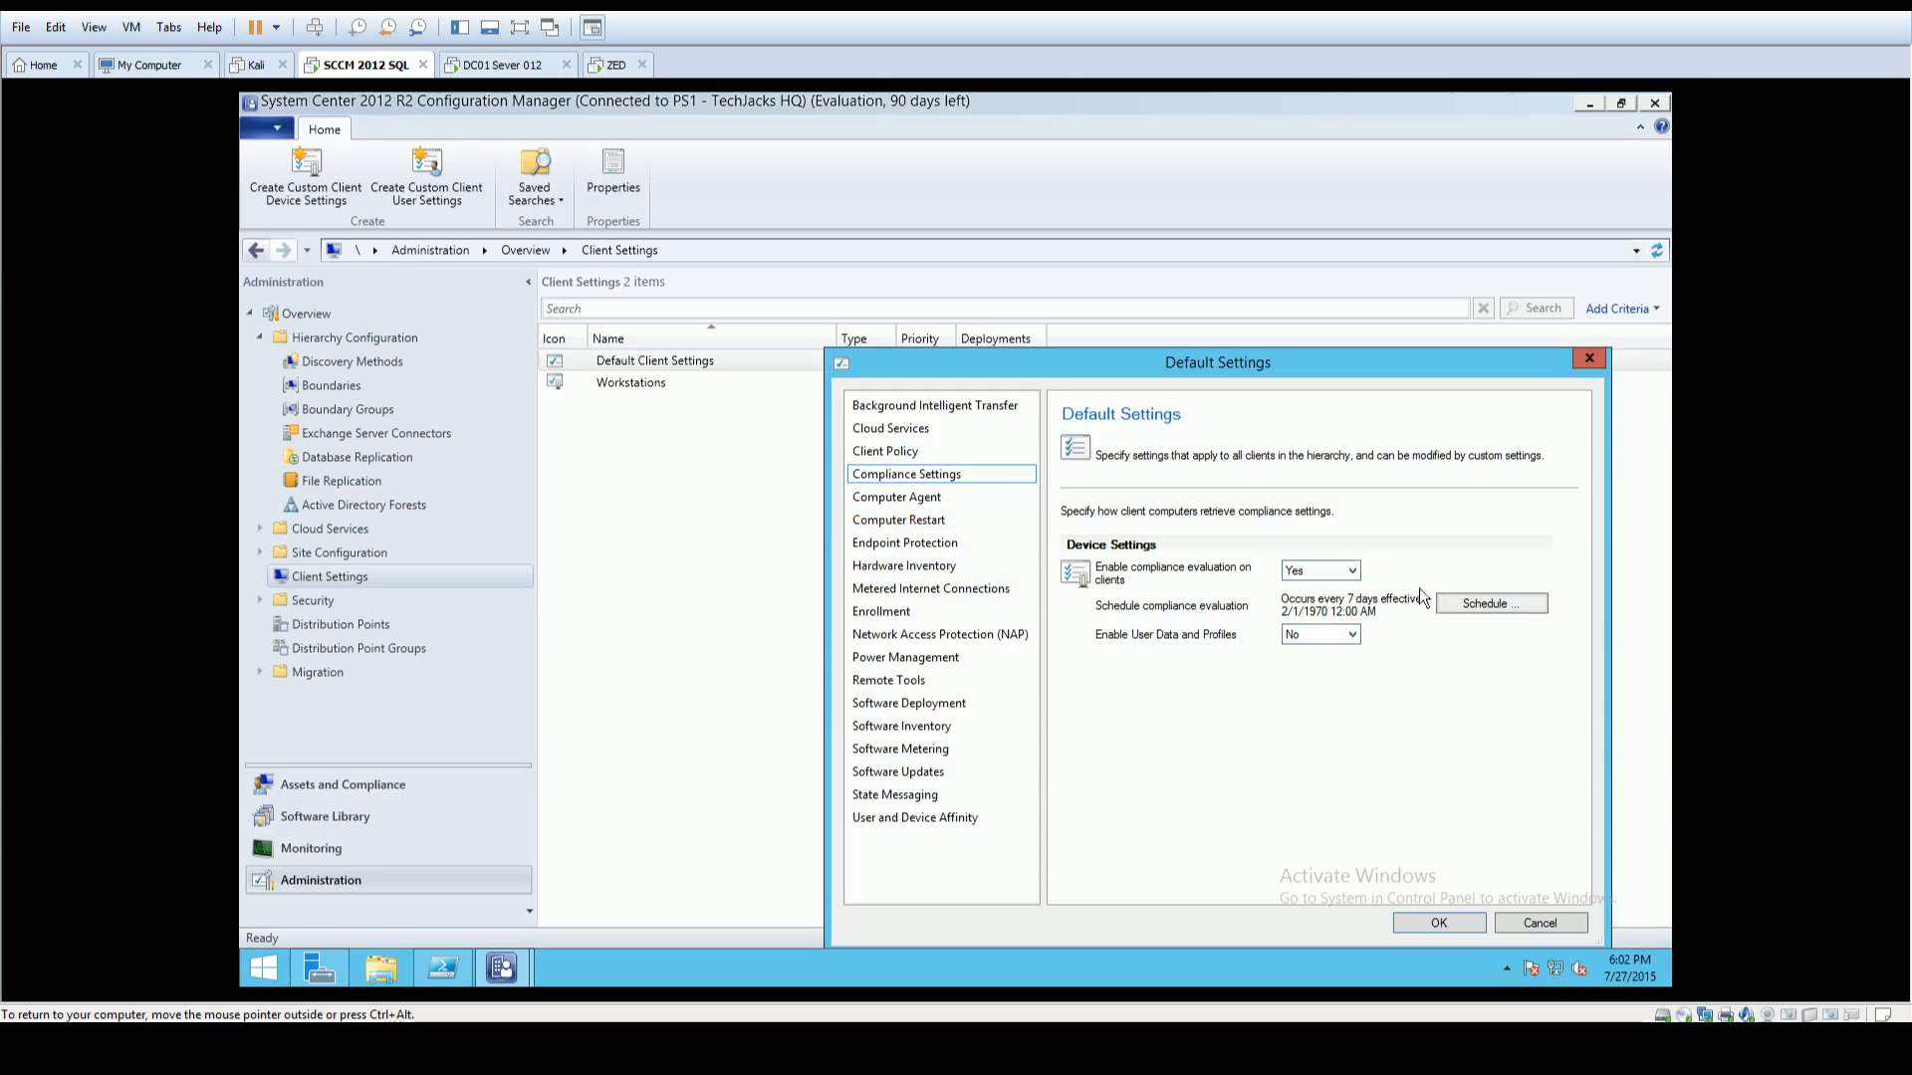
pyautogui.click(1446, 605)
pyautogui.moveTo(967, 495); pyautogui.dragTo(918, 495)
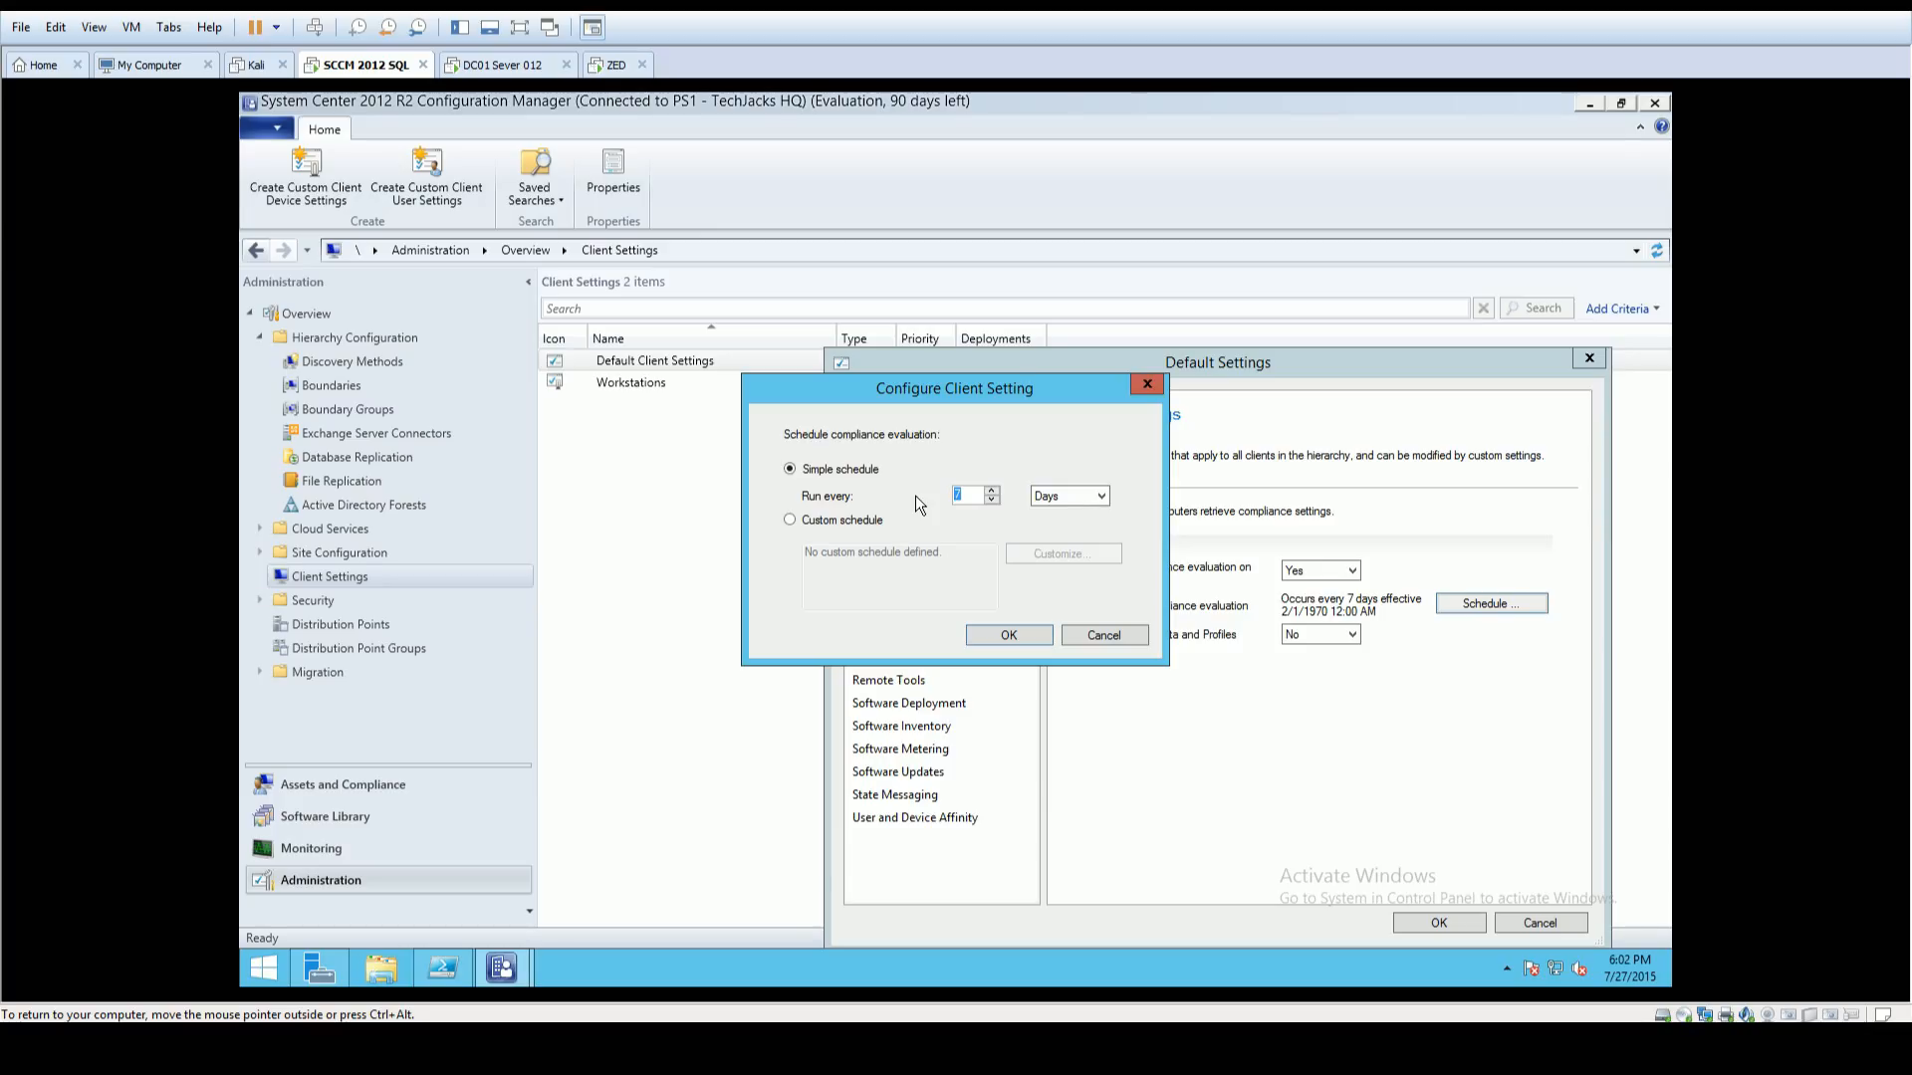
pyautogui.click(1077, 504)
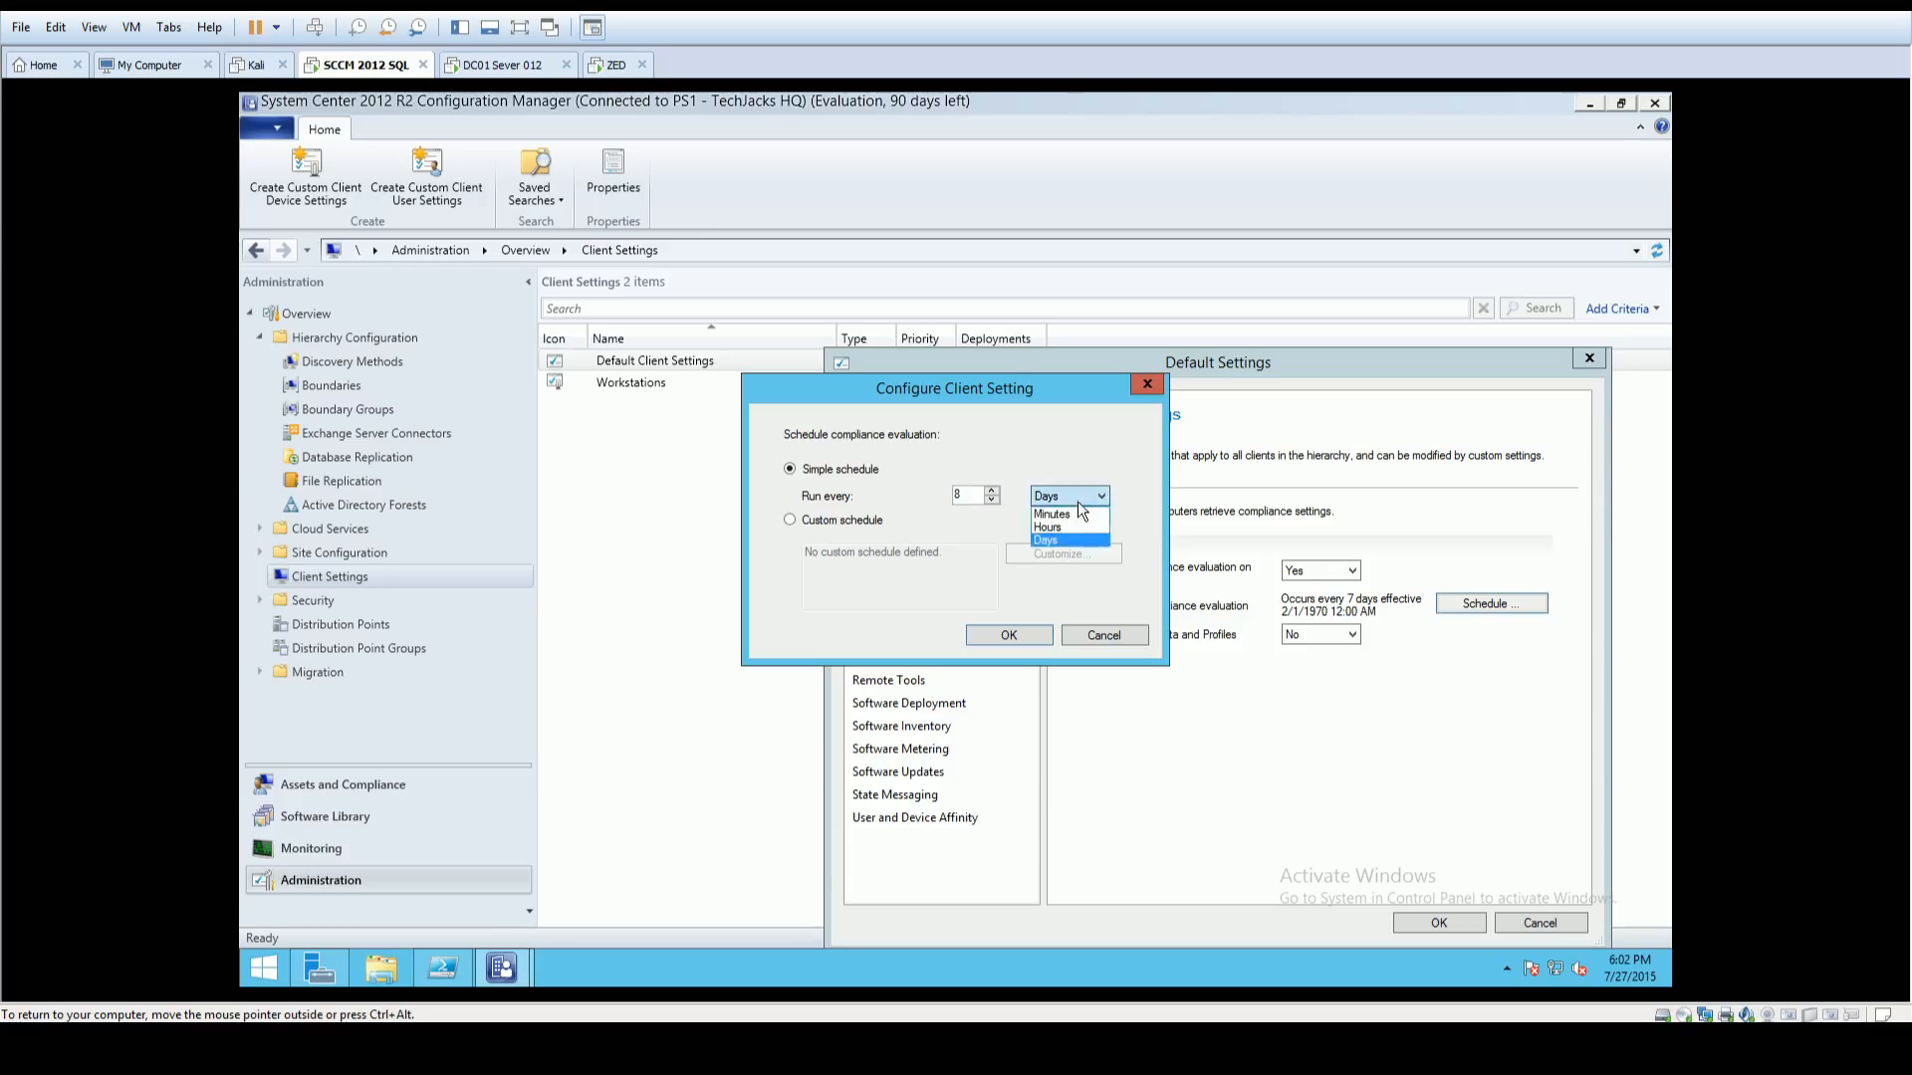
pyautogui.click(994, 635)
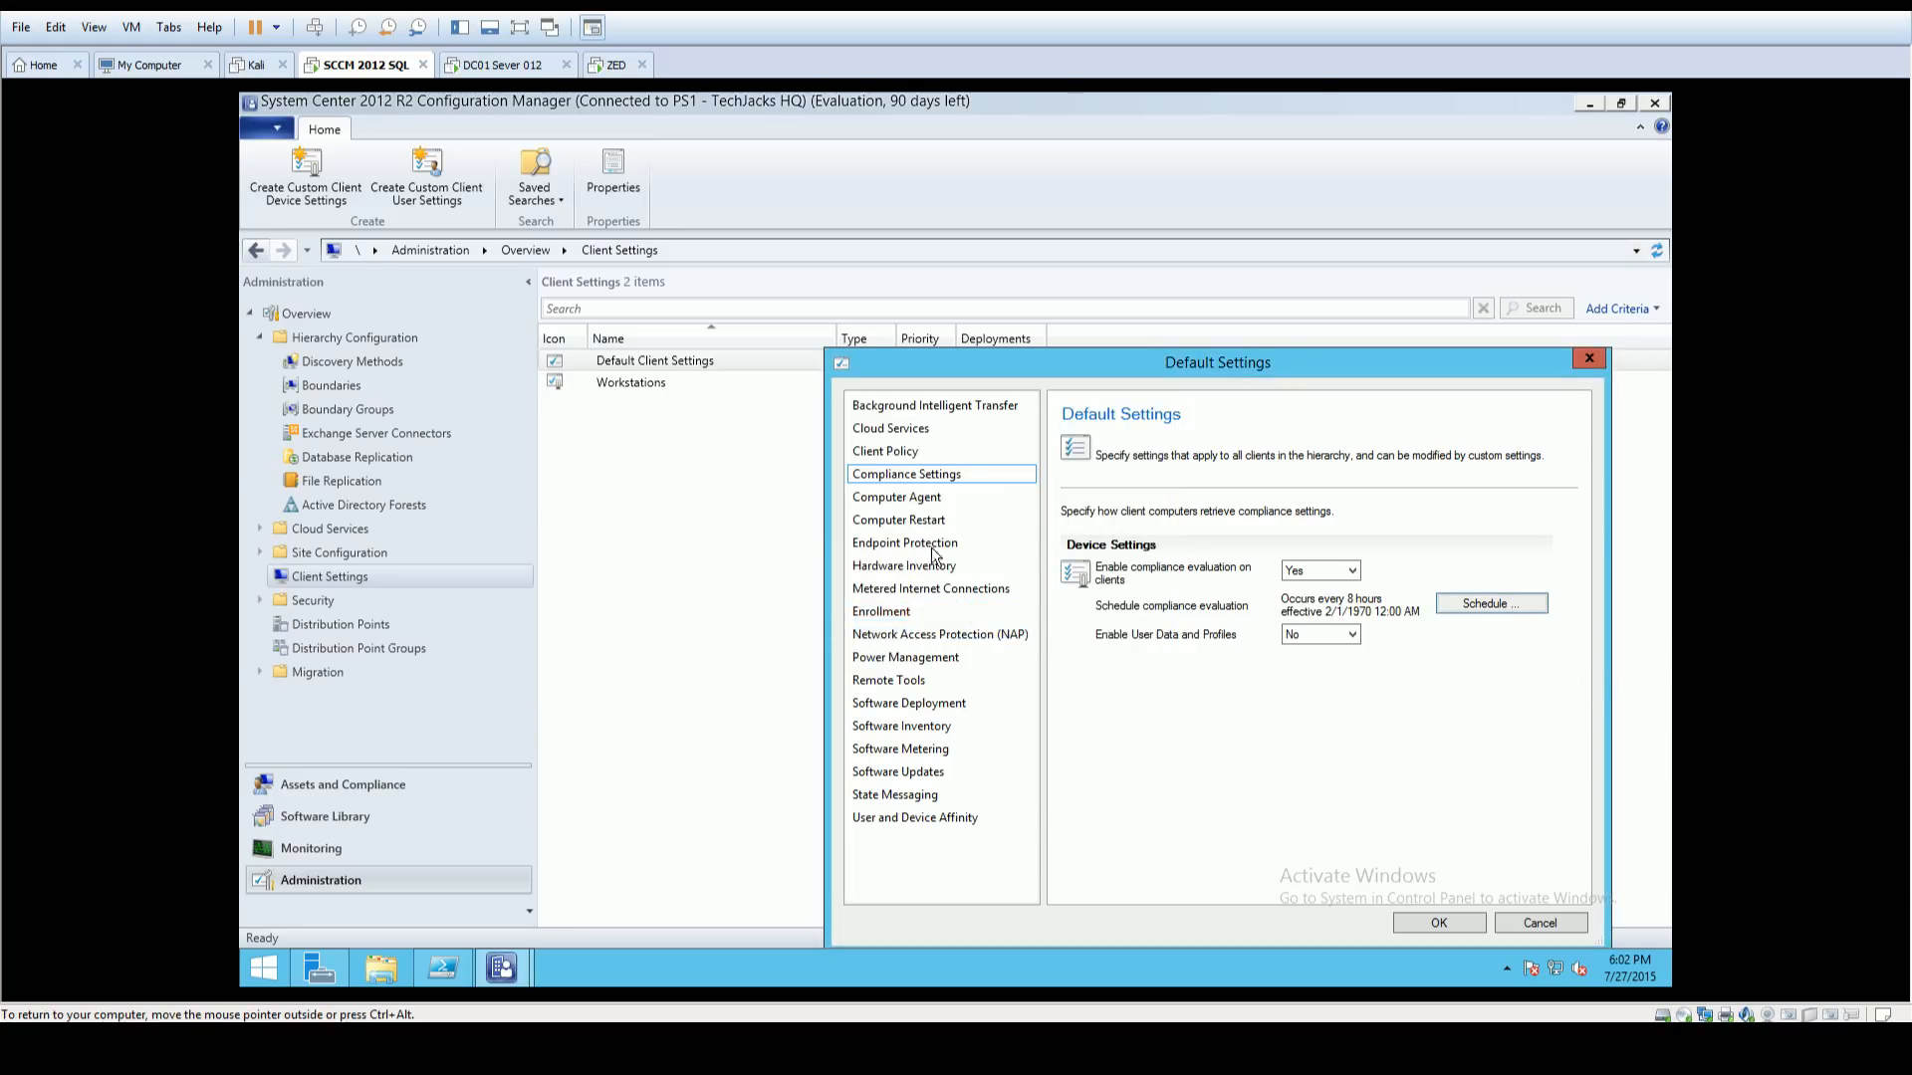
# Step: Set the organization name displayed in Software Center to Deebo's Parts in the Computer Agent settings
pyautogui.click(932, 498)
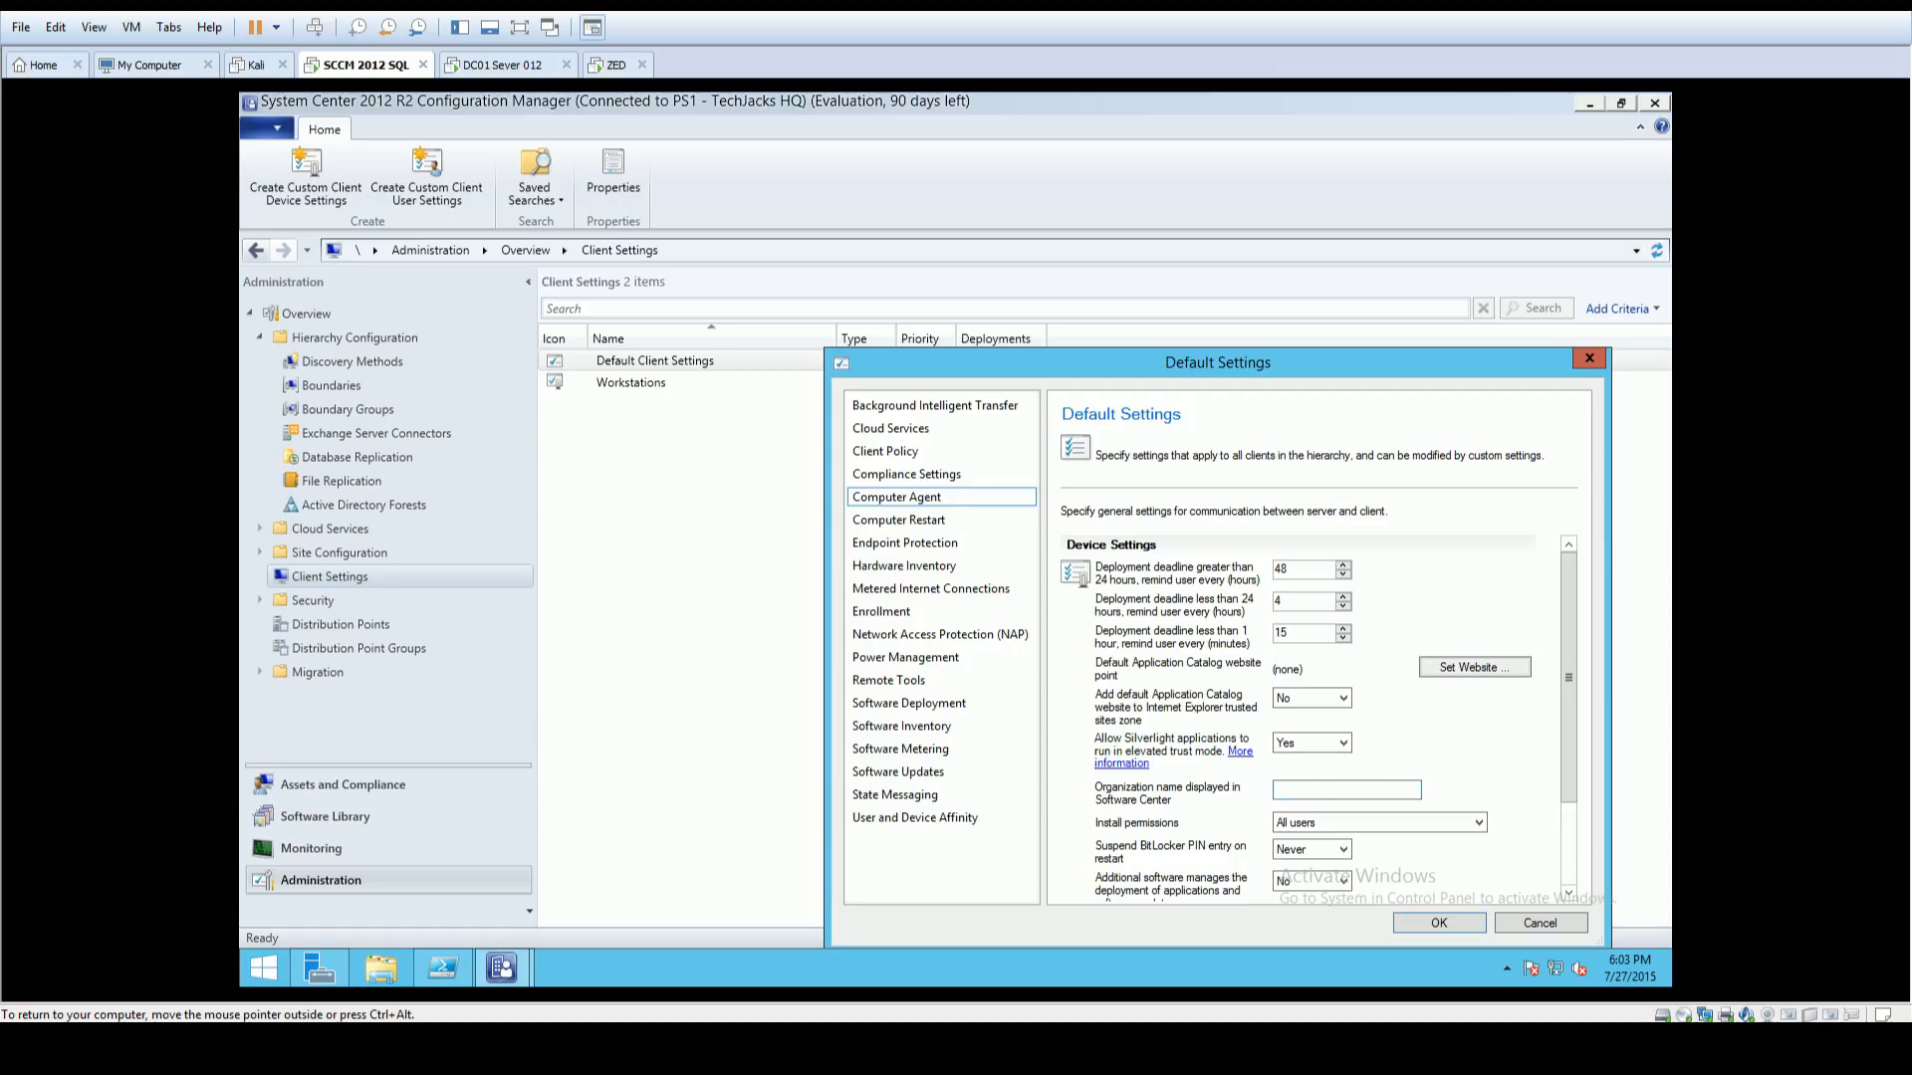
pyautogui.click(1277, 789)
pyautogui.write("Deebo's Par")
# Step: Review the Install permissions options in the Computer Agent settings, keeping All users
pyautogui.scroll(-3, 1502, 773)
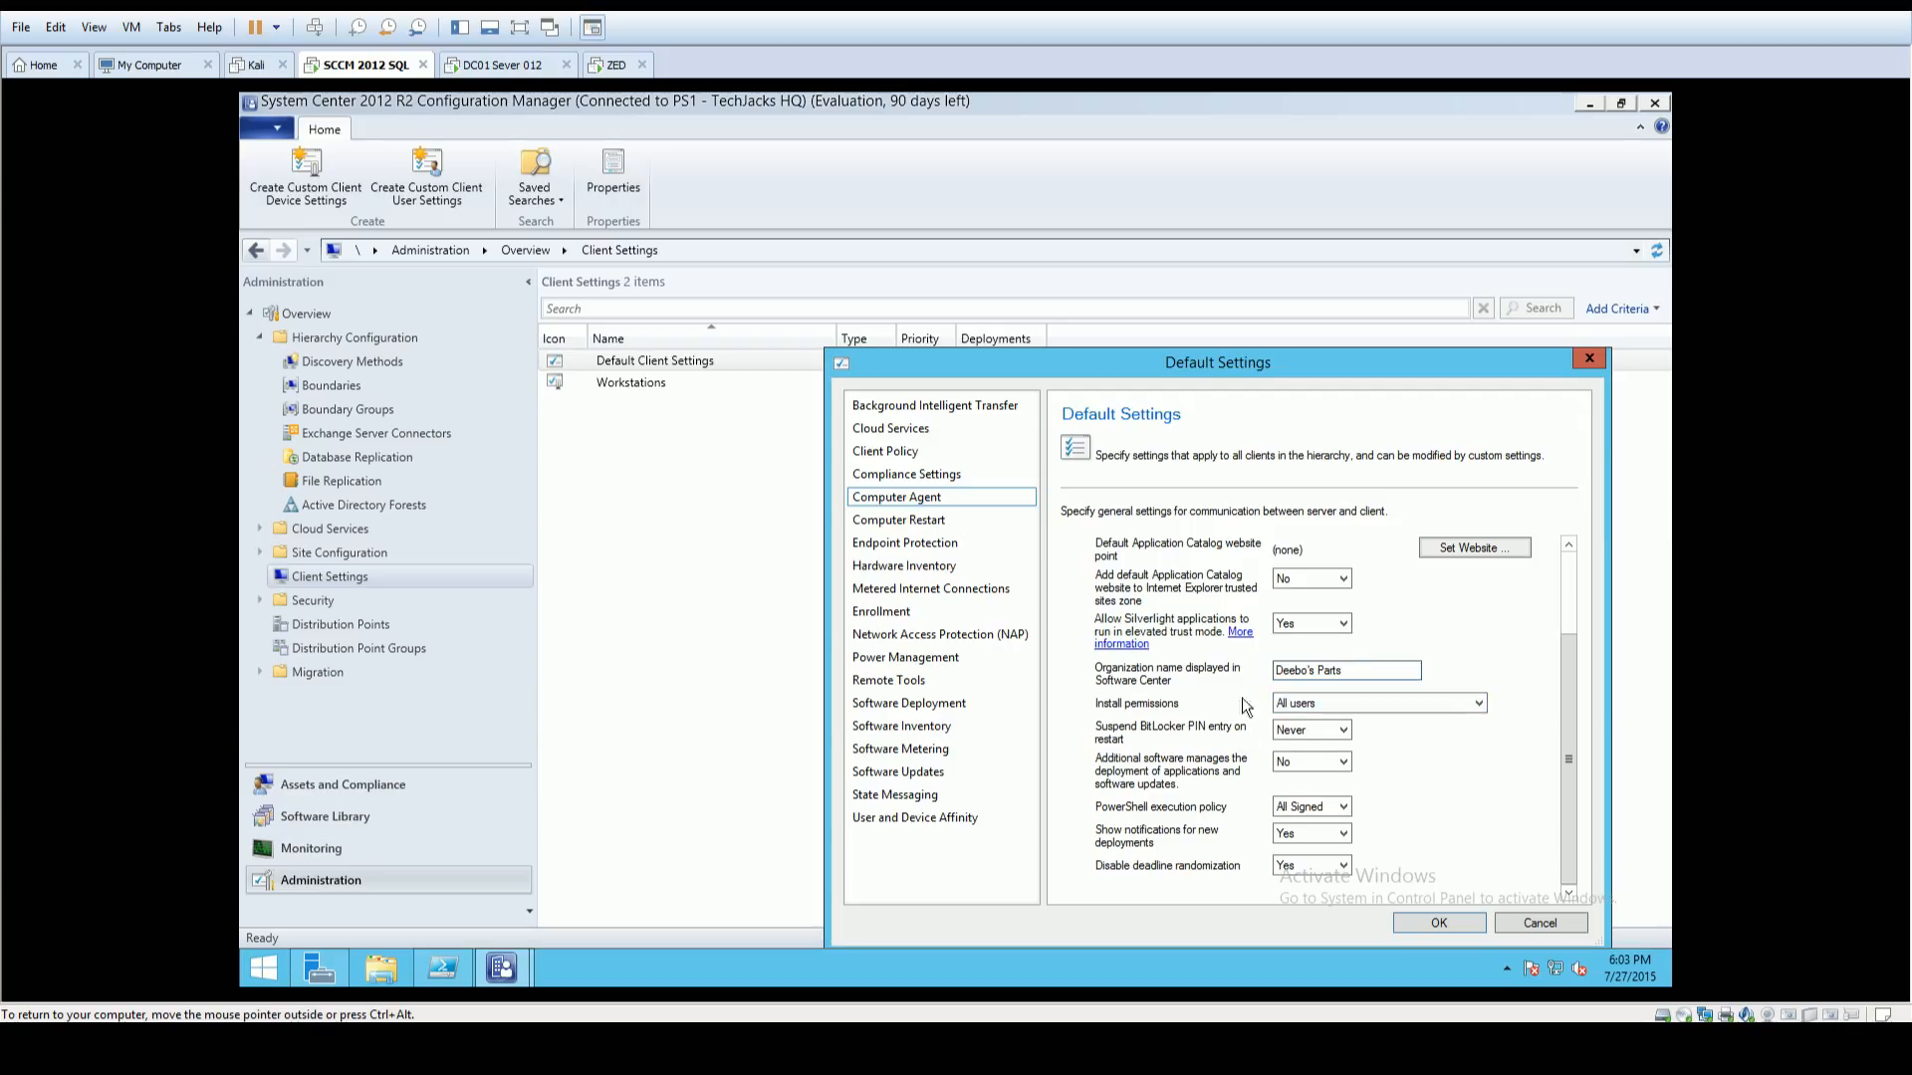
pyautogui.click(1348, 702)
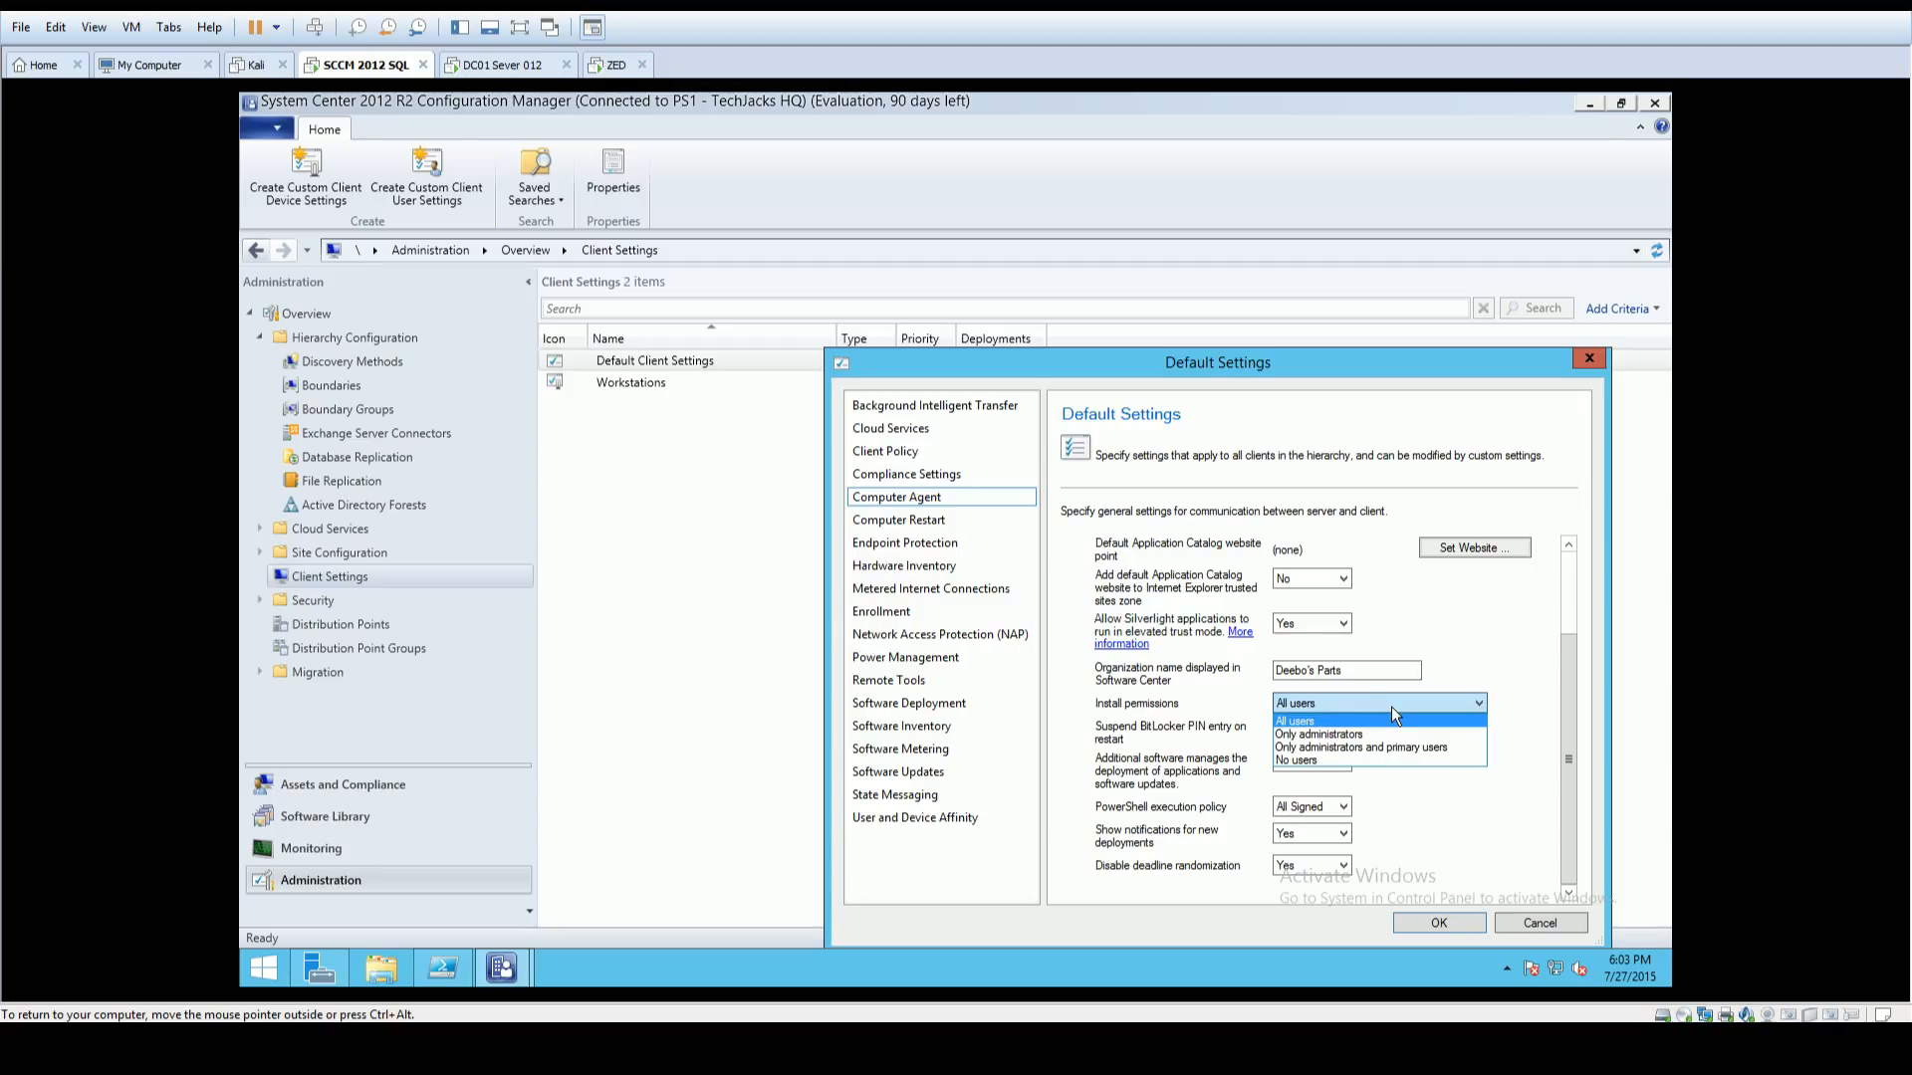
pyautogui.click(1390, 707)
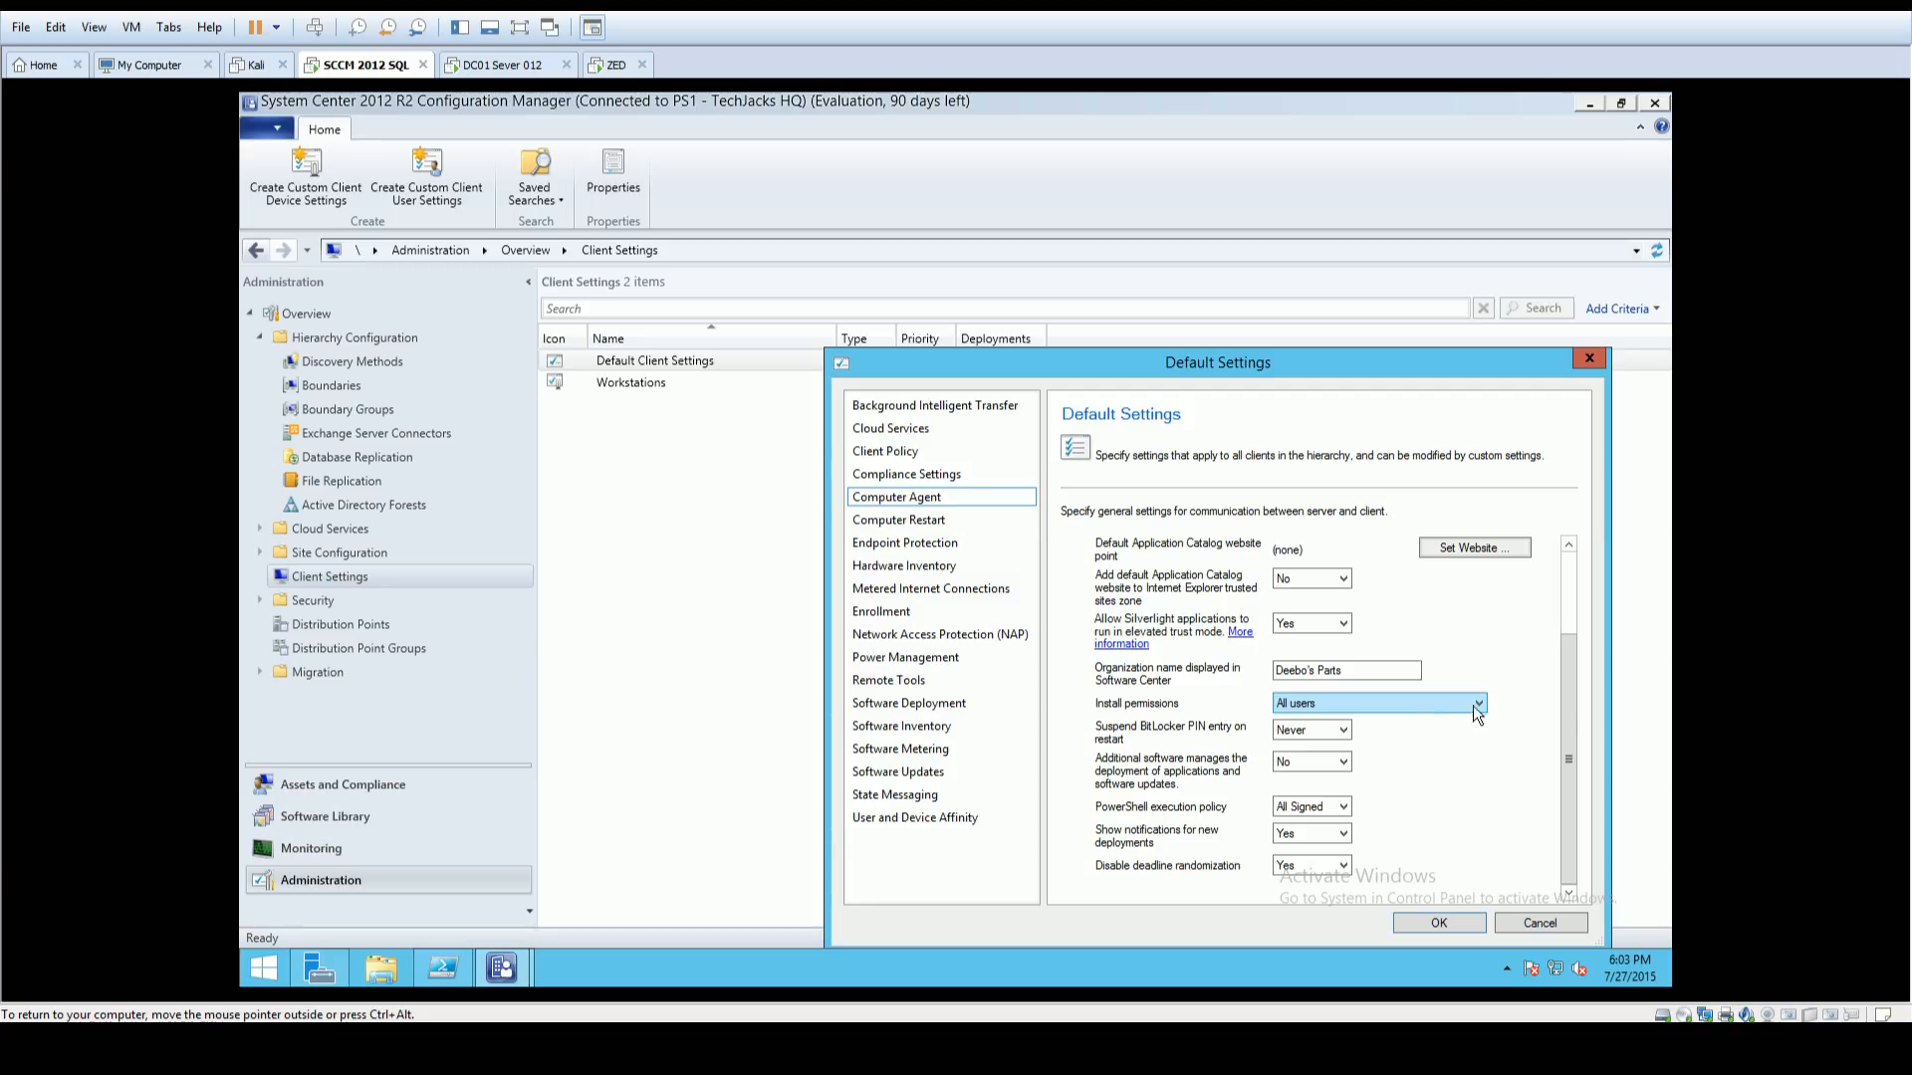
pyautogui.click(1423, 703)
pyautogui.click(1422, 703)
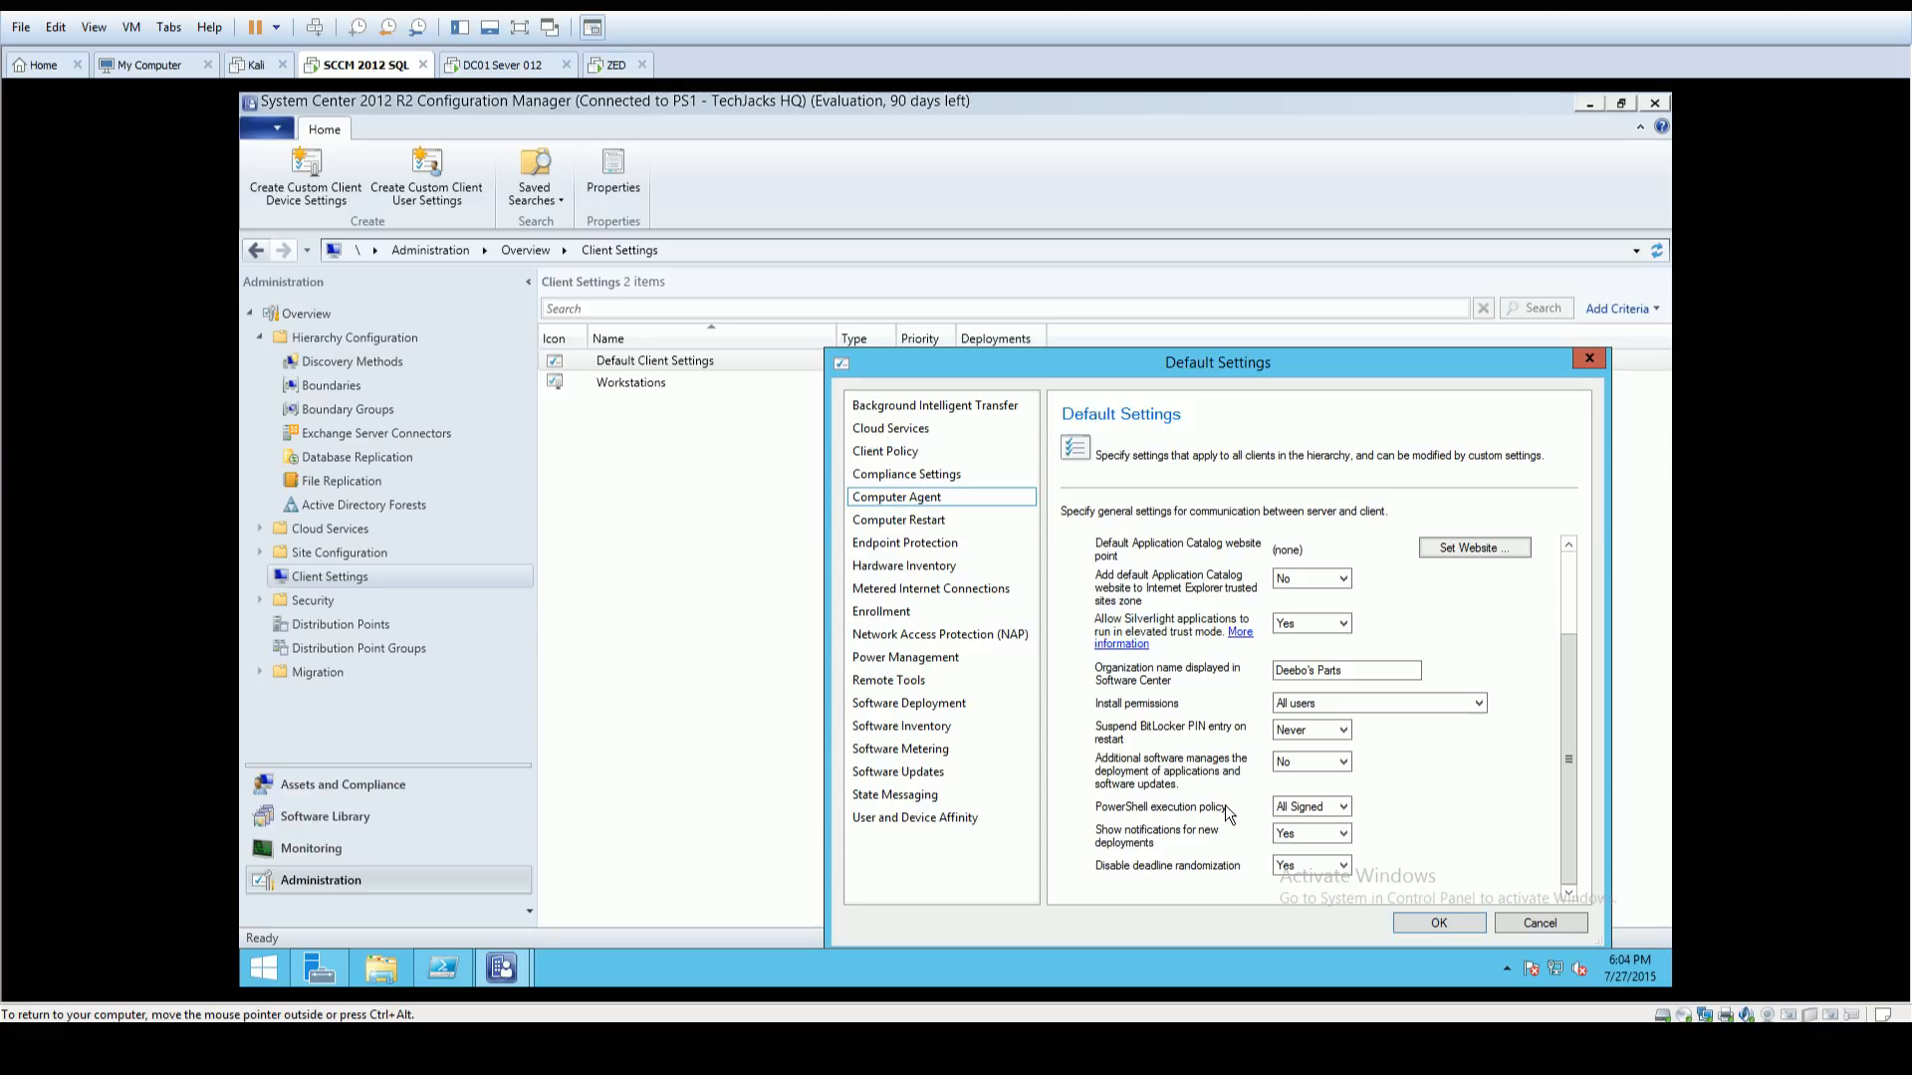
# Step: Set the PowerShell execution policy to Bypass in the Computer Agent settings
pyautogui.click(1300, 808)
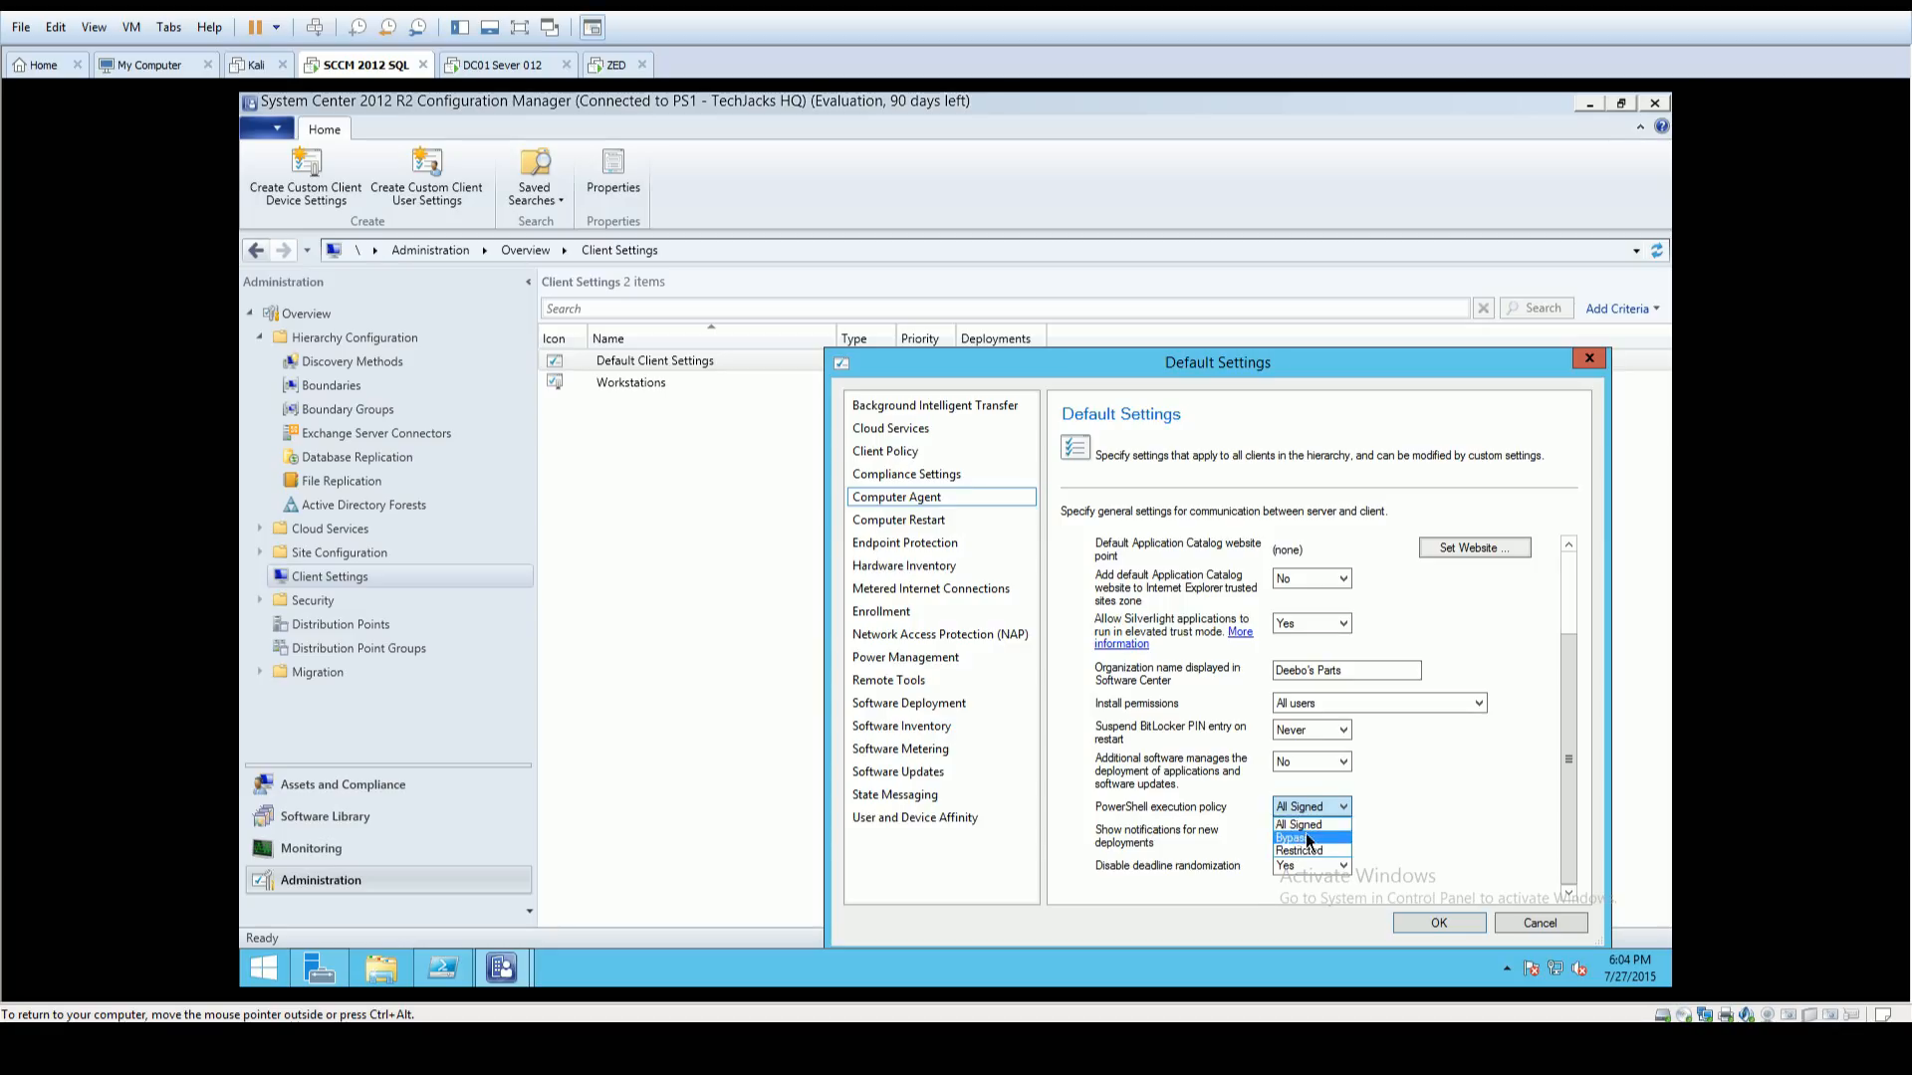
pyautogui.click(1308, 839)
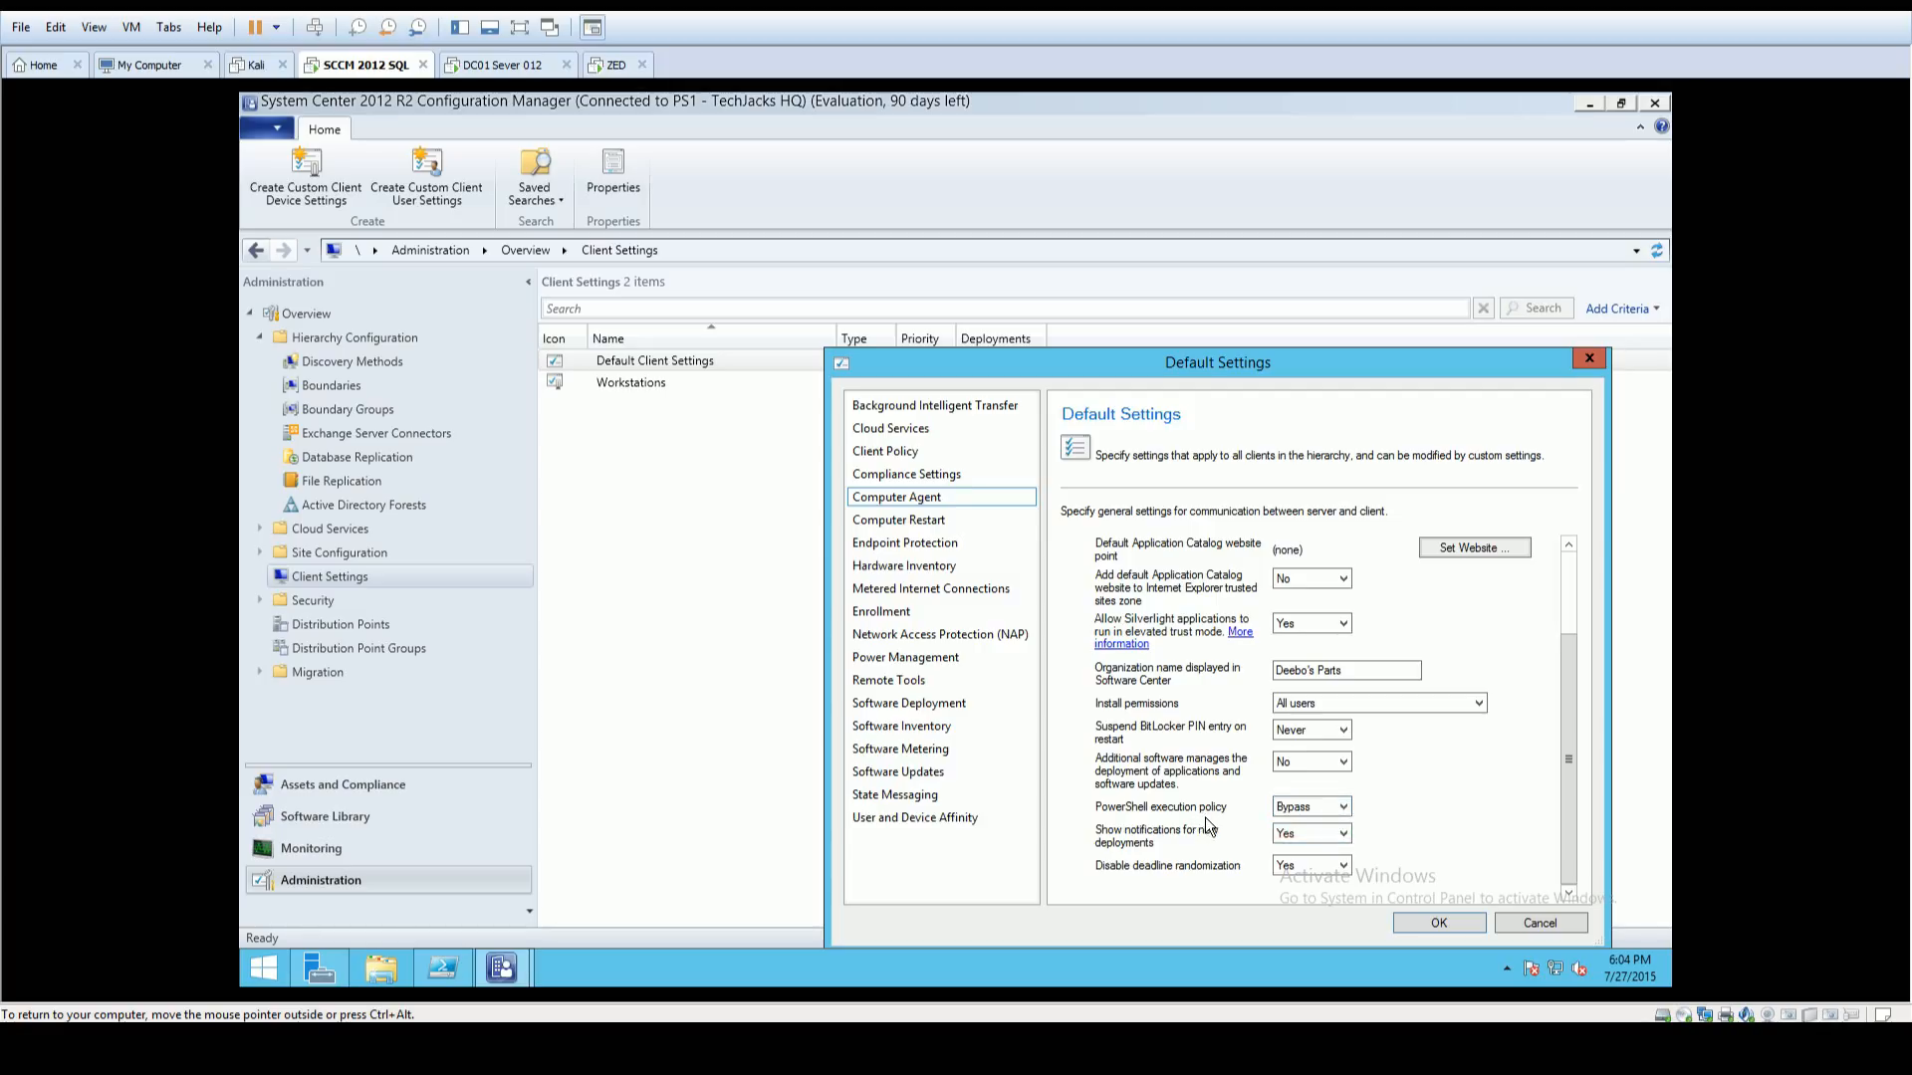
pyautogui.click(1338, 809)
pyautogui.click(1334, 810)
pyautogui.press('Down')
pyautogui.scroll(1, 1215, 853)
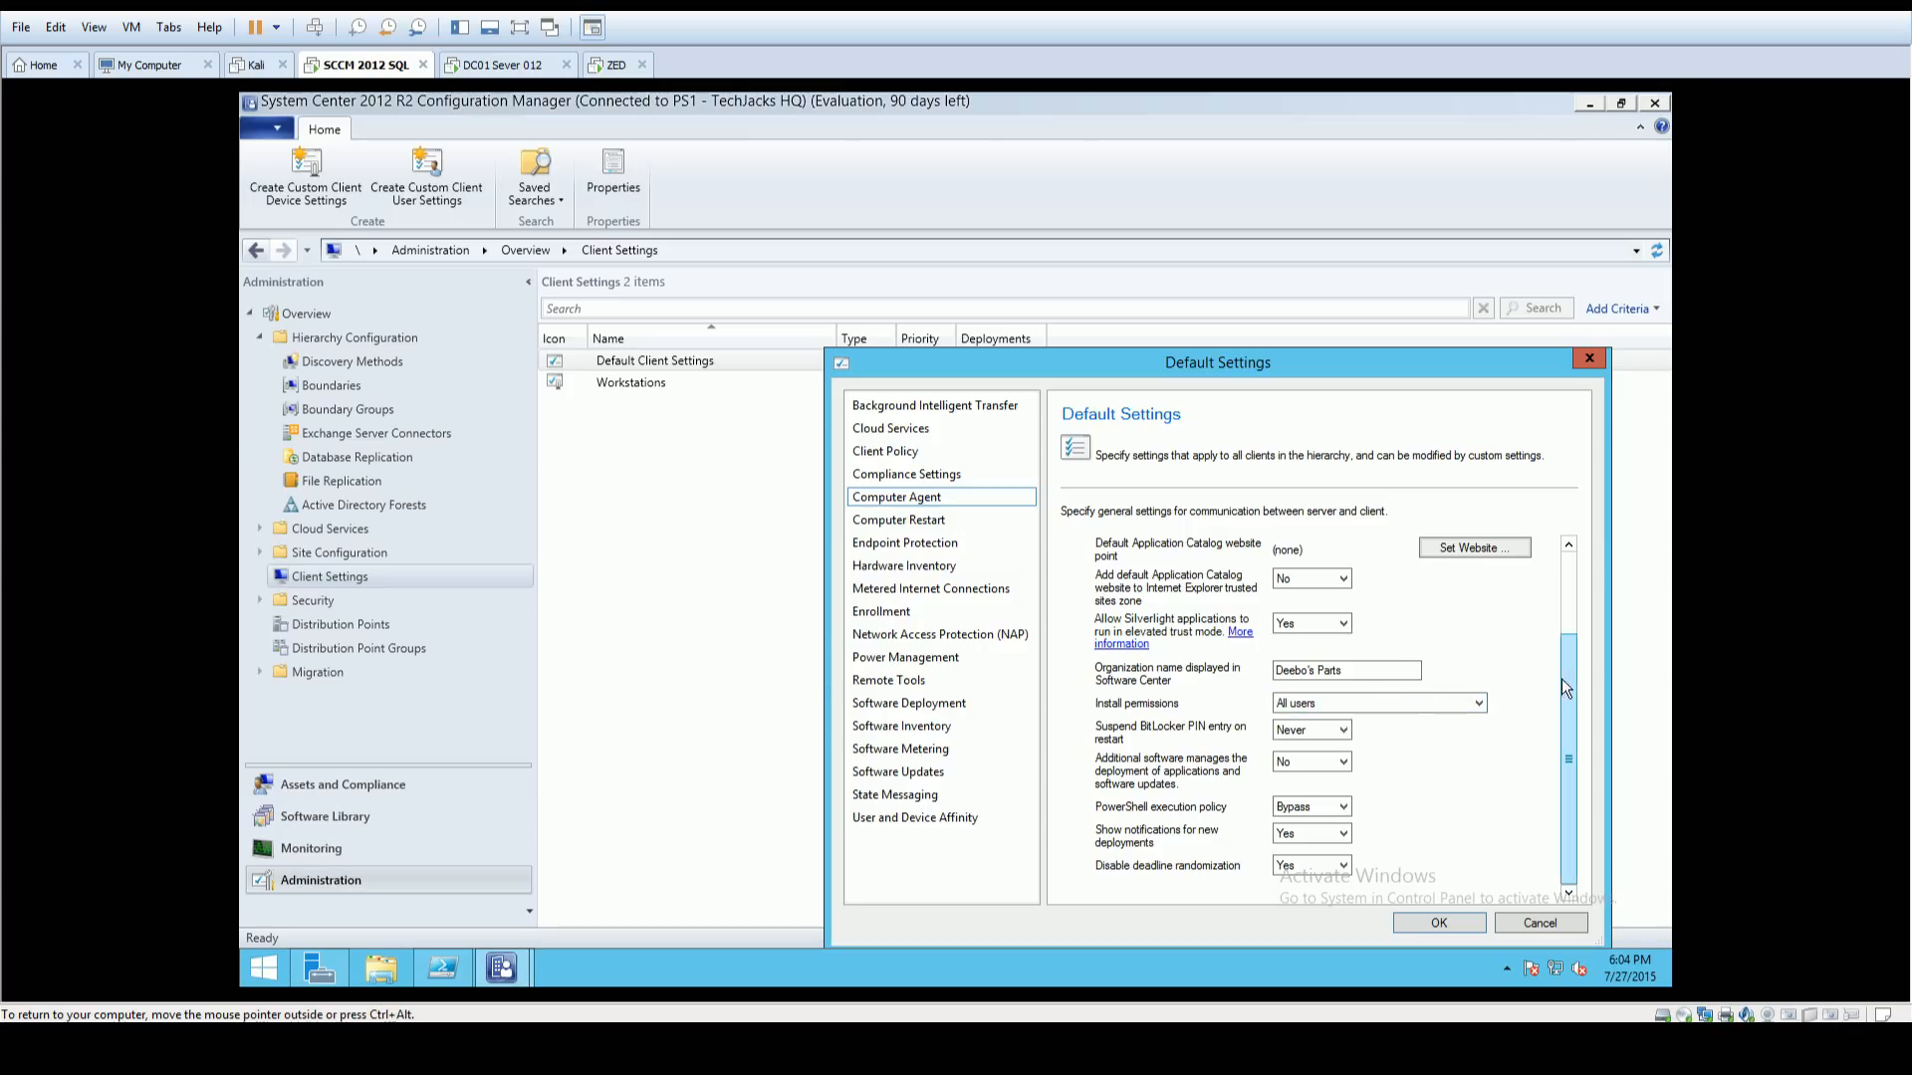
pyautogui.click(1569, 544)
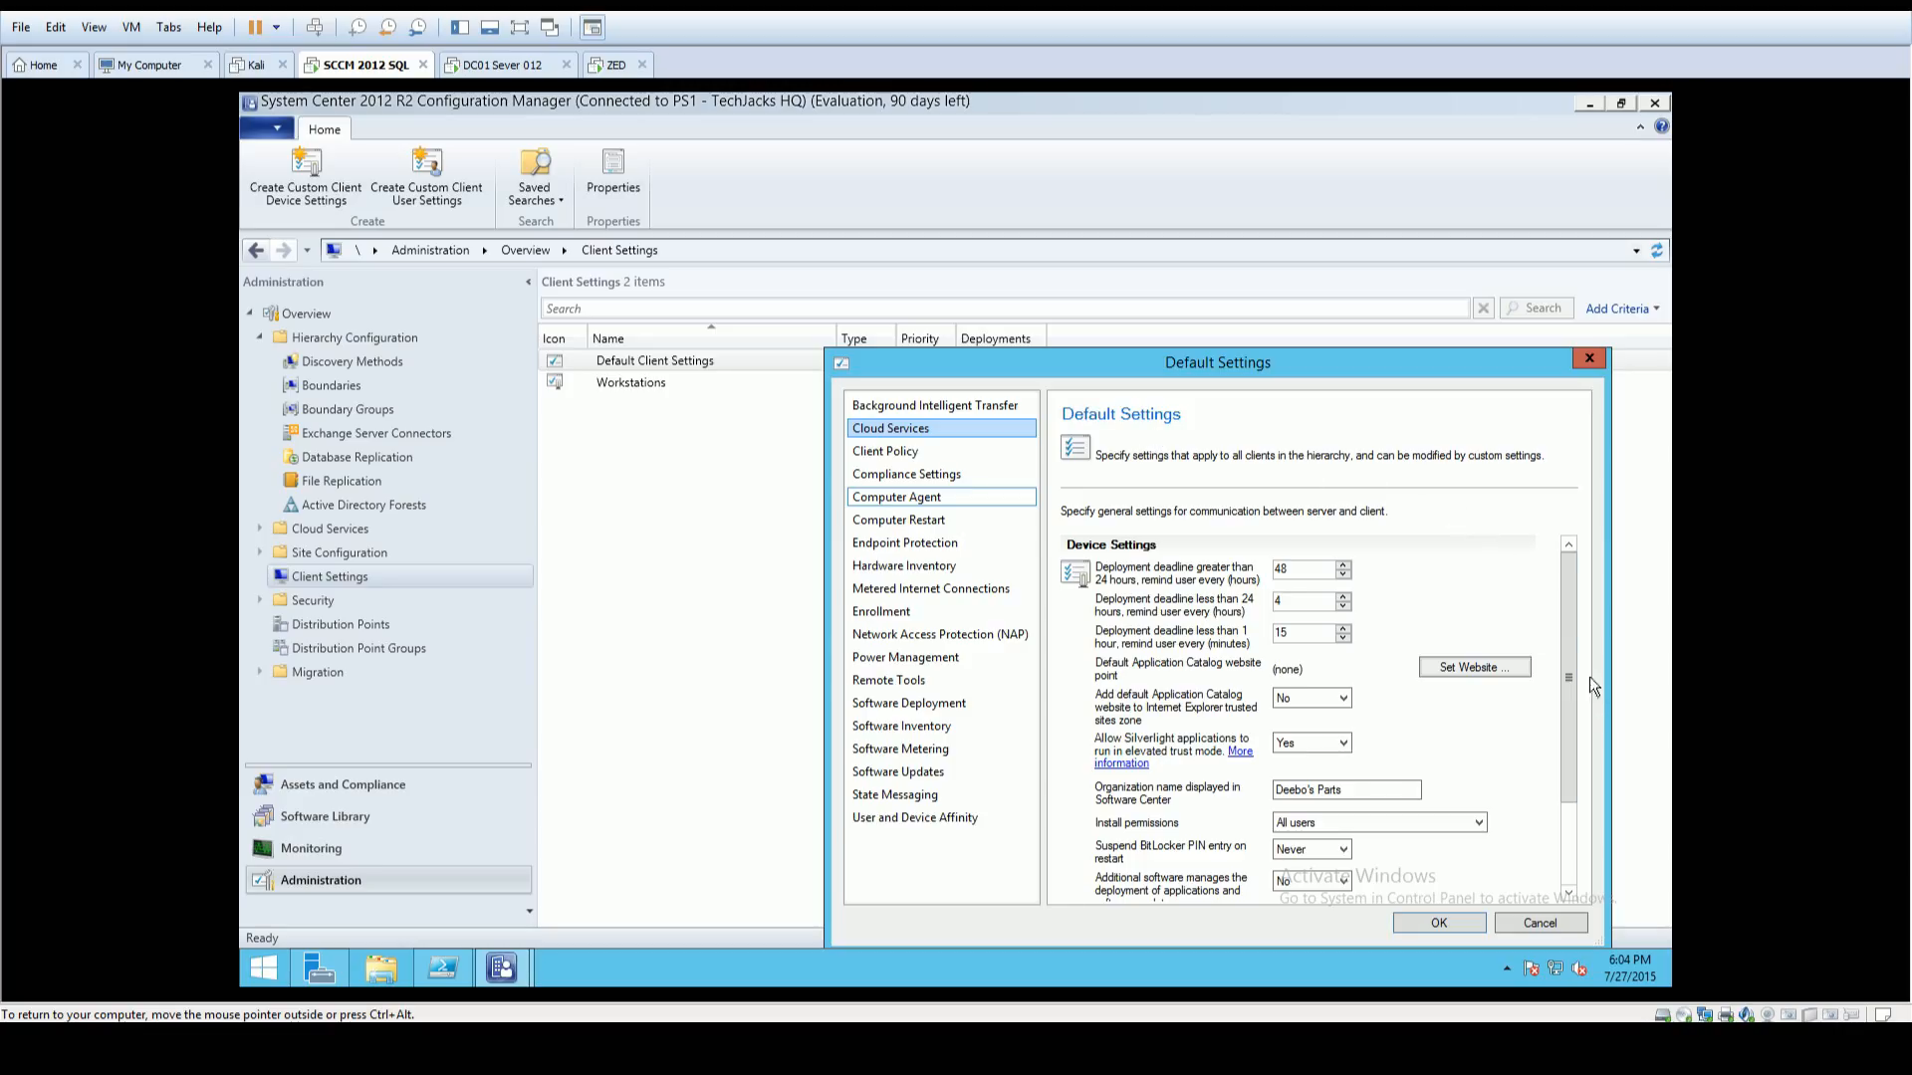
pyautogui.moveTo(1561, 655); pyautogui.dragTo(1569, 746)
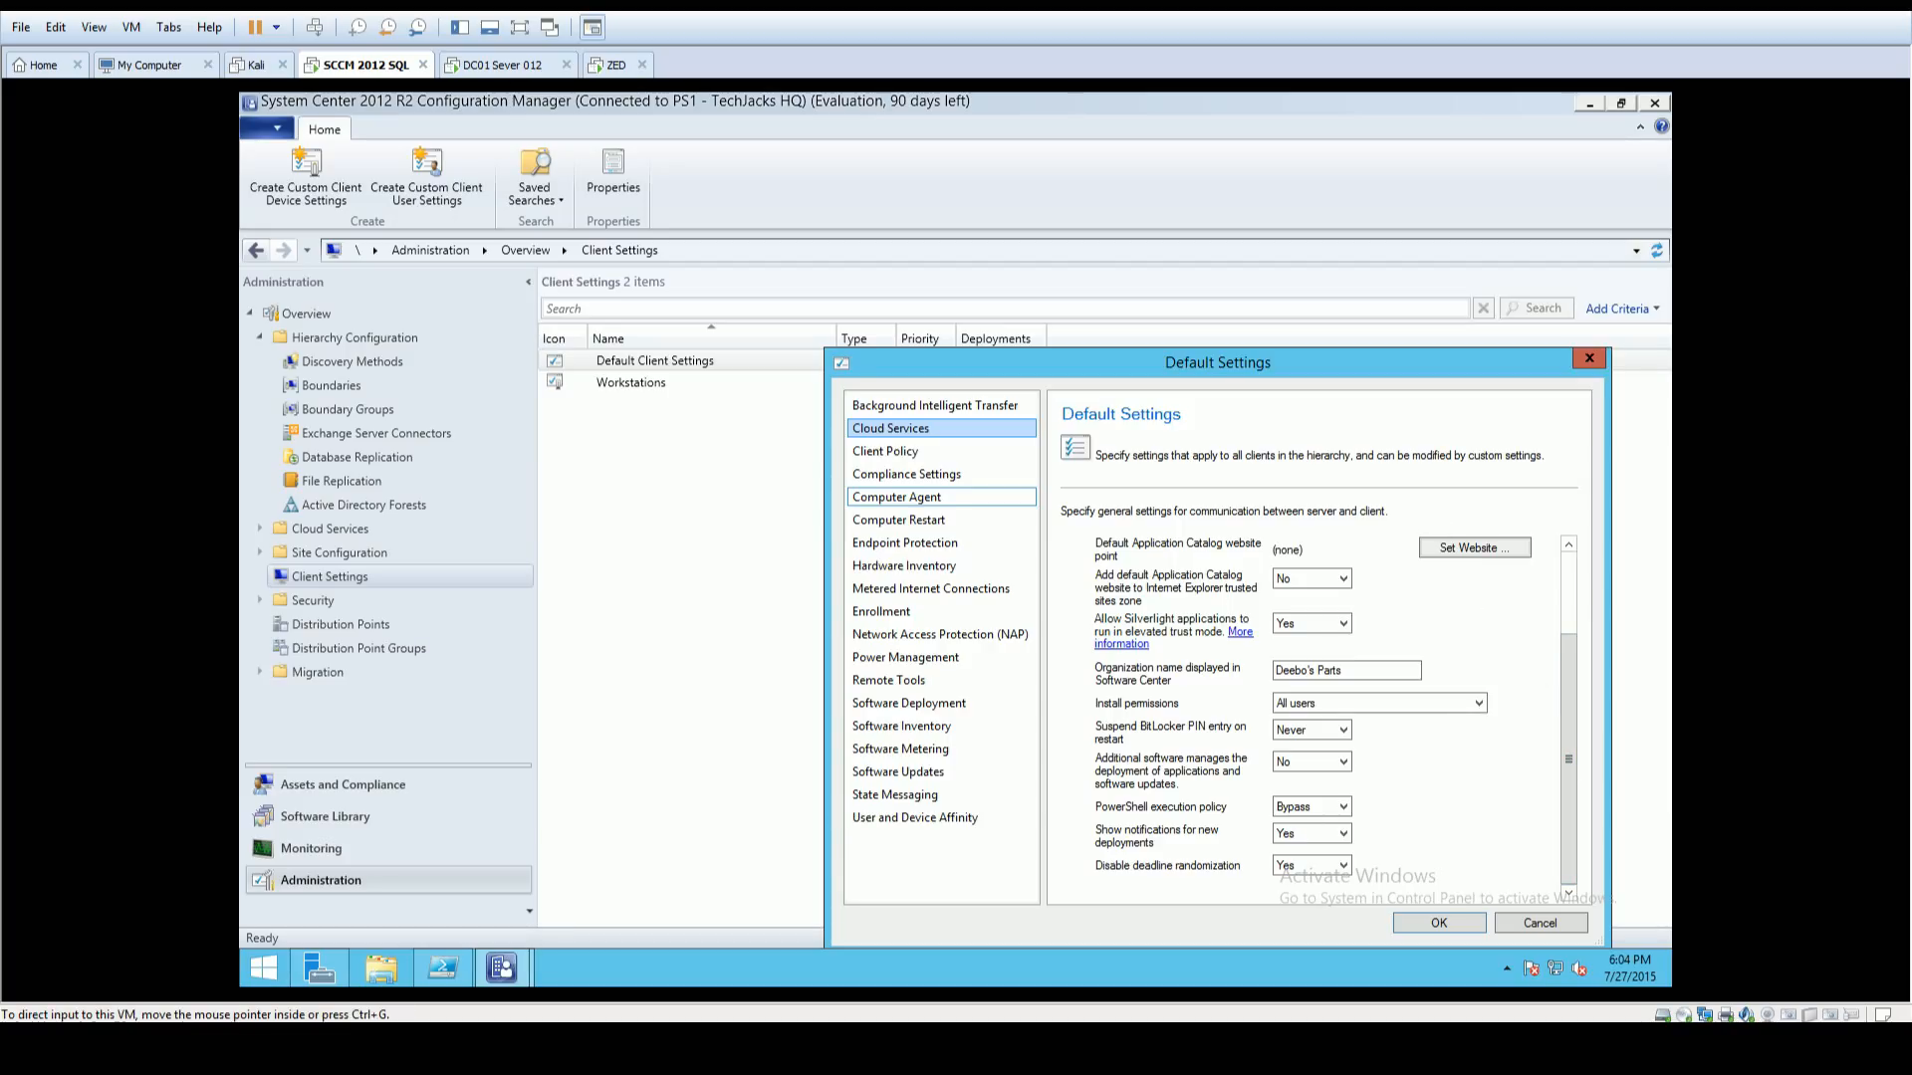
# Step: Set the default hardware inventory schedule to run every 1 day and set Allow power management of devices to No
pyautogui.click(940, 564)
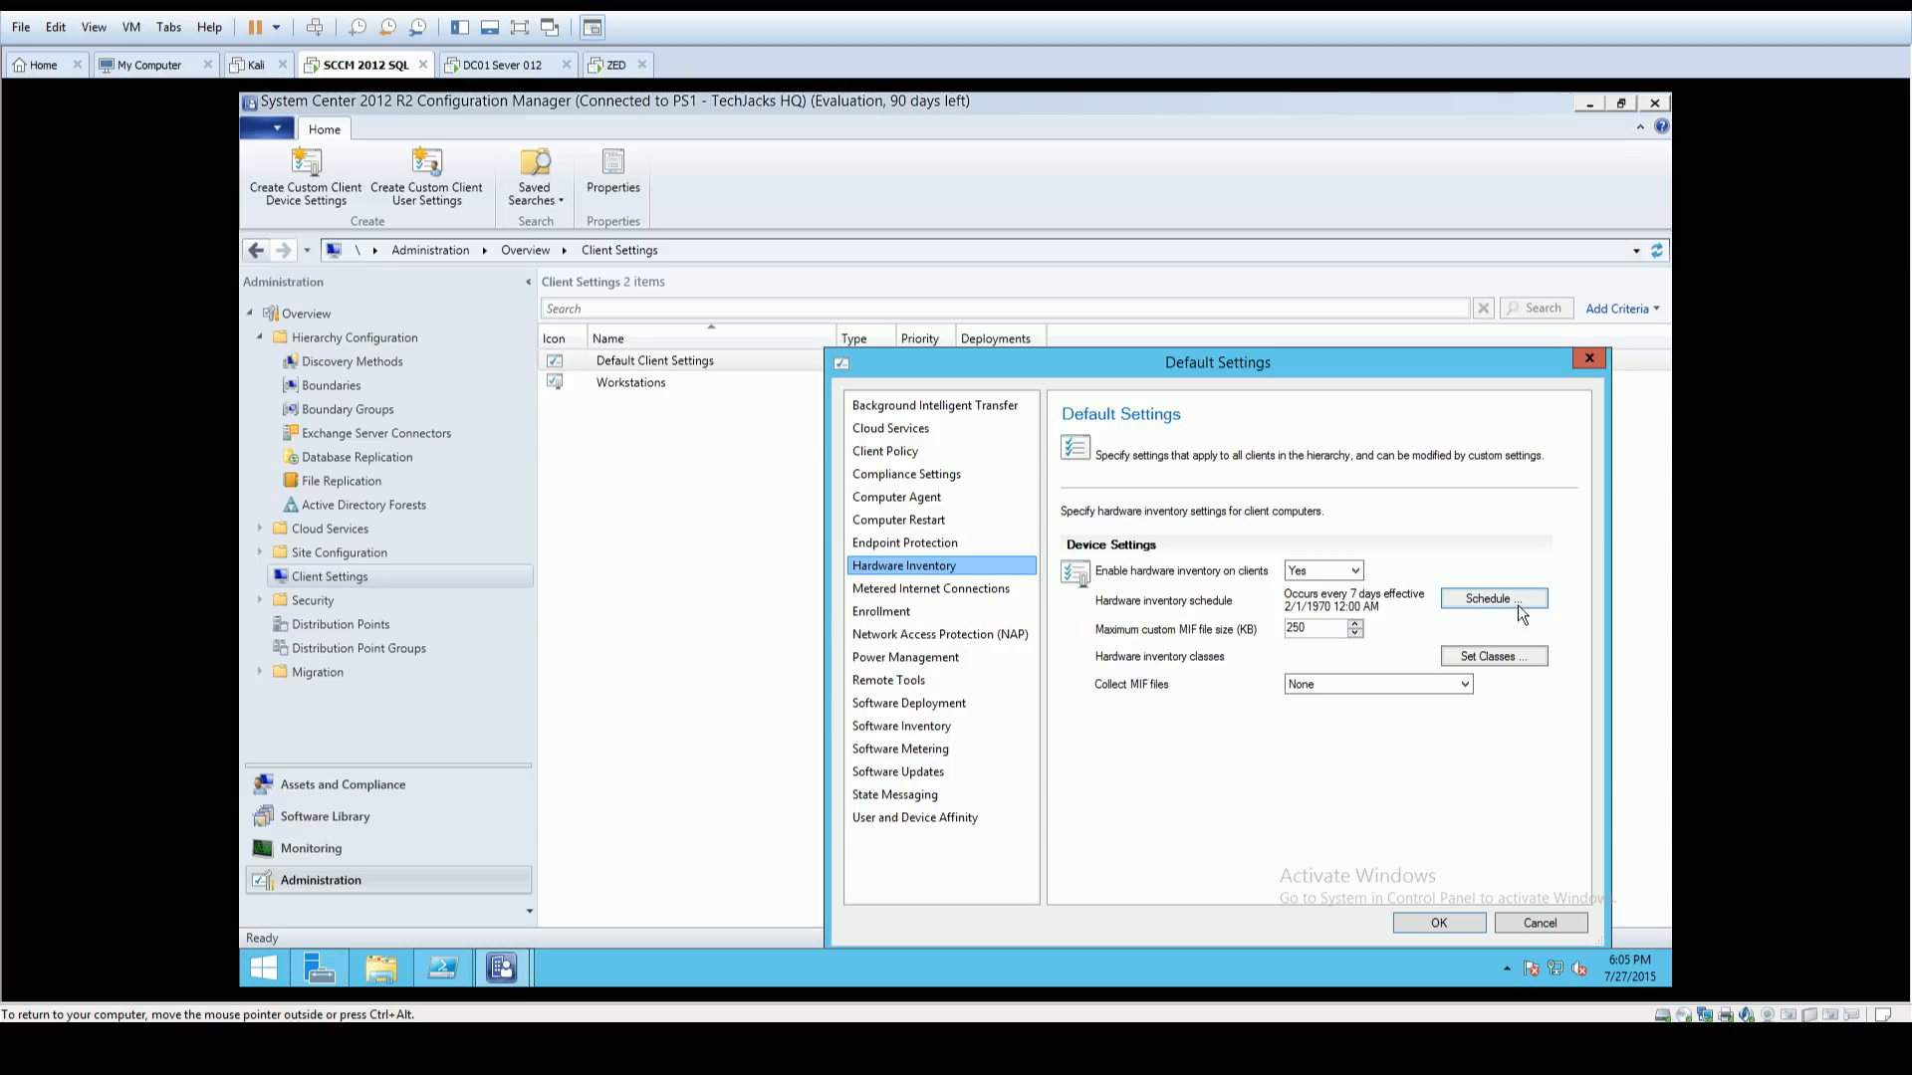
pyautogui.click(1517, 605)
pyautogui.press('Delete')
pyautogui.write('1')
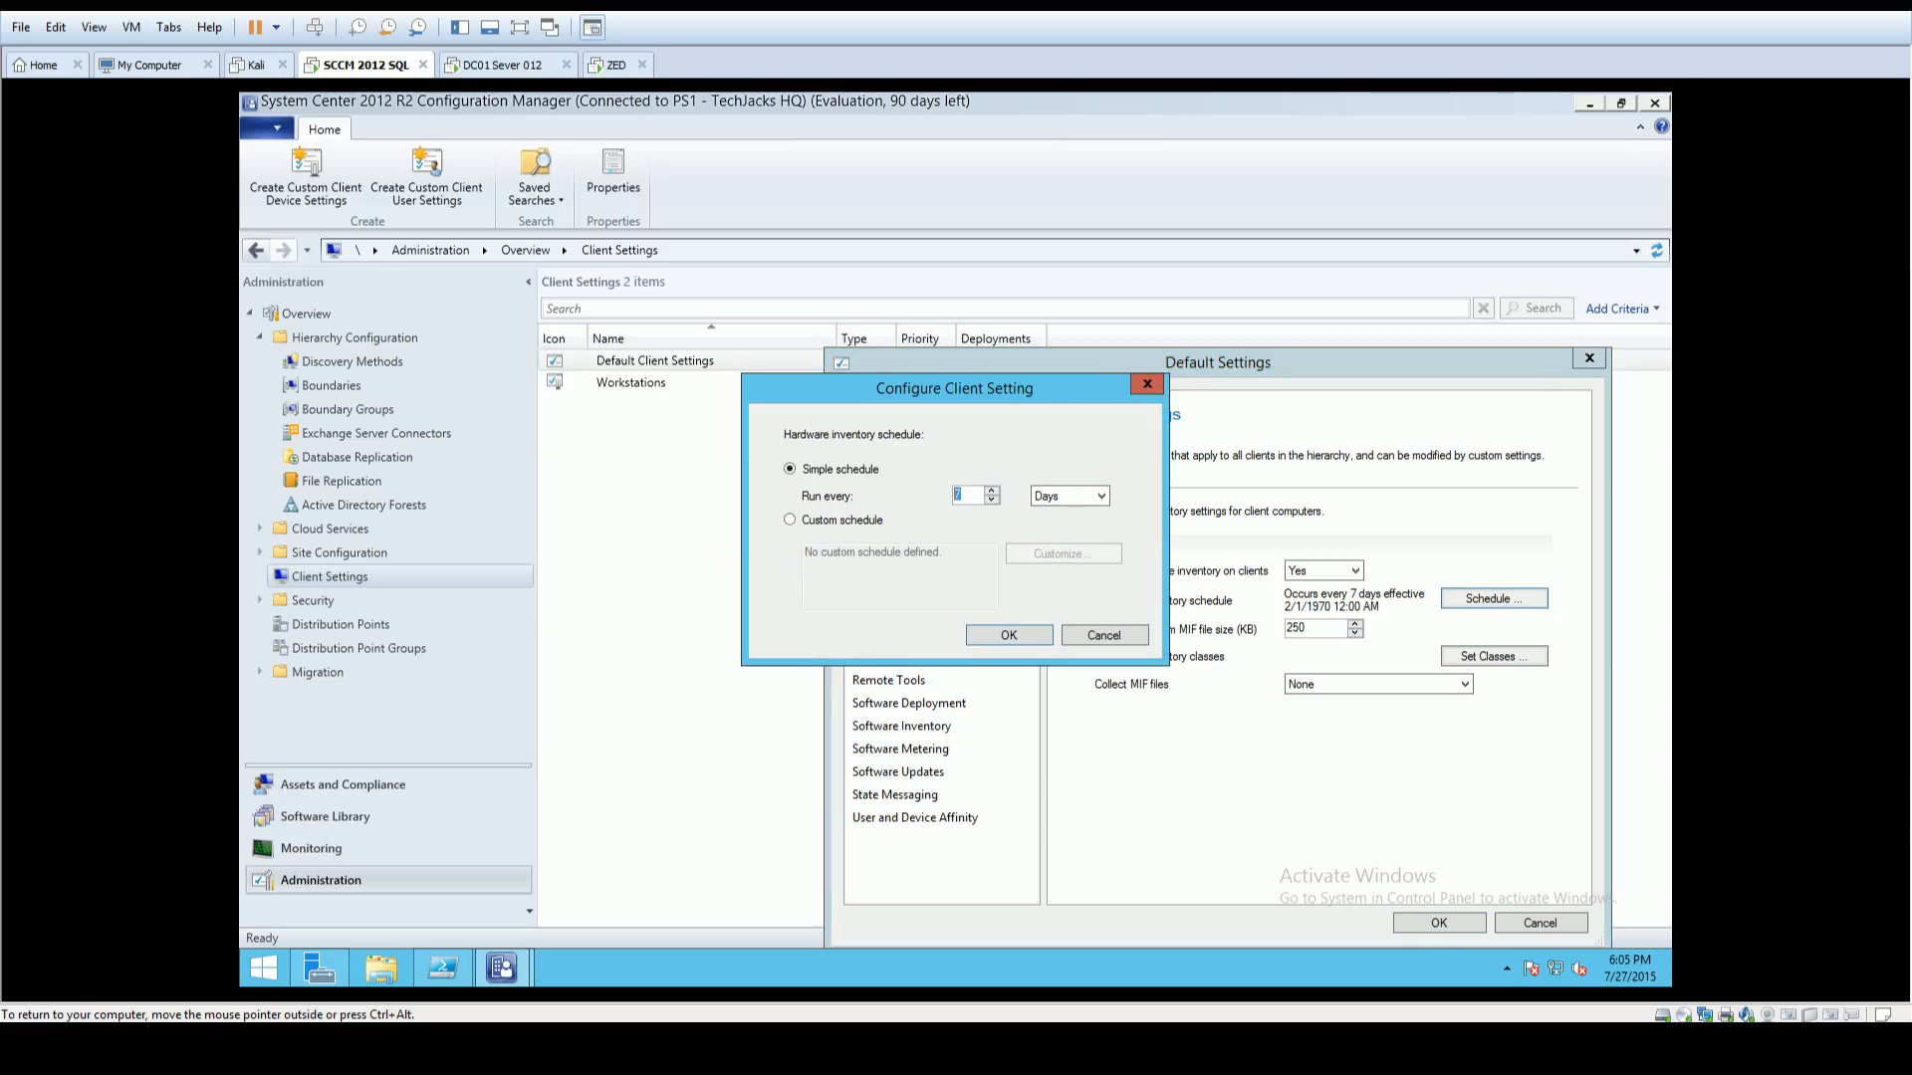
pyautogui.click(1012, 637)
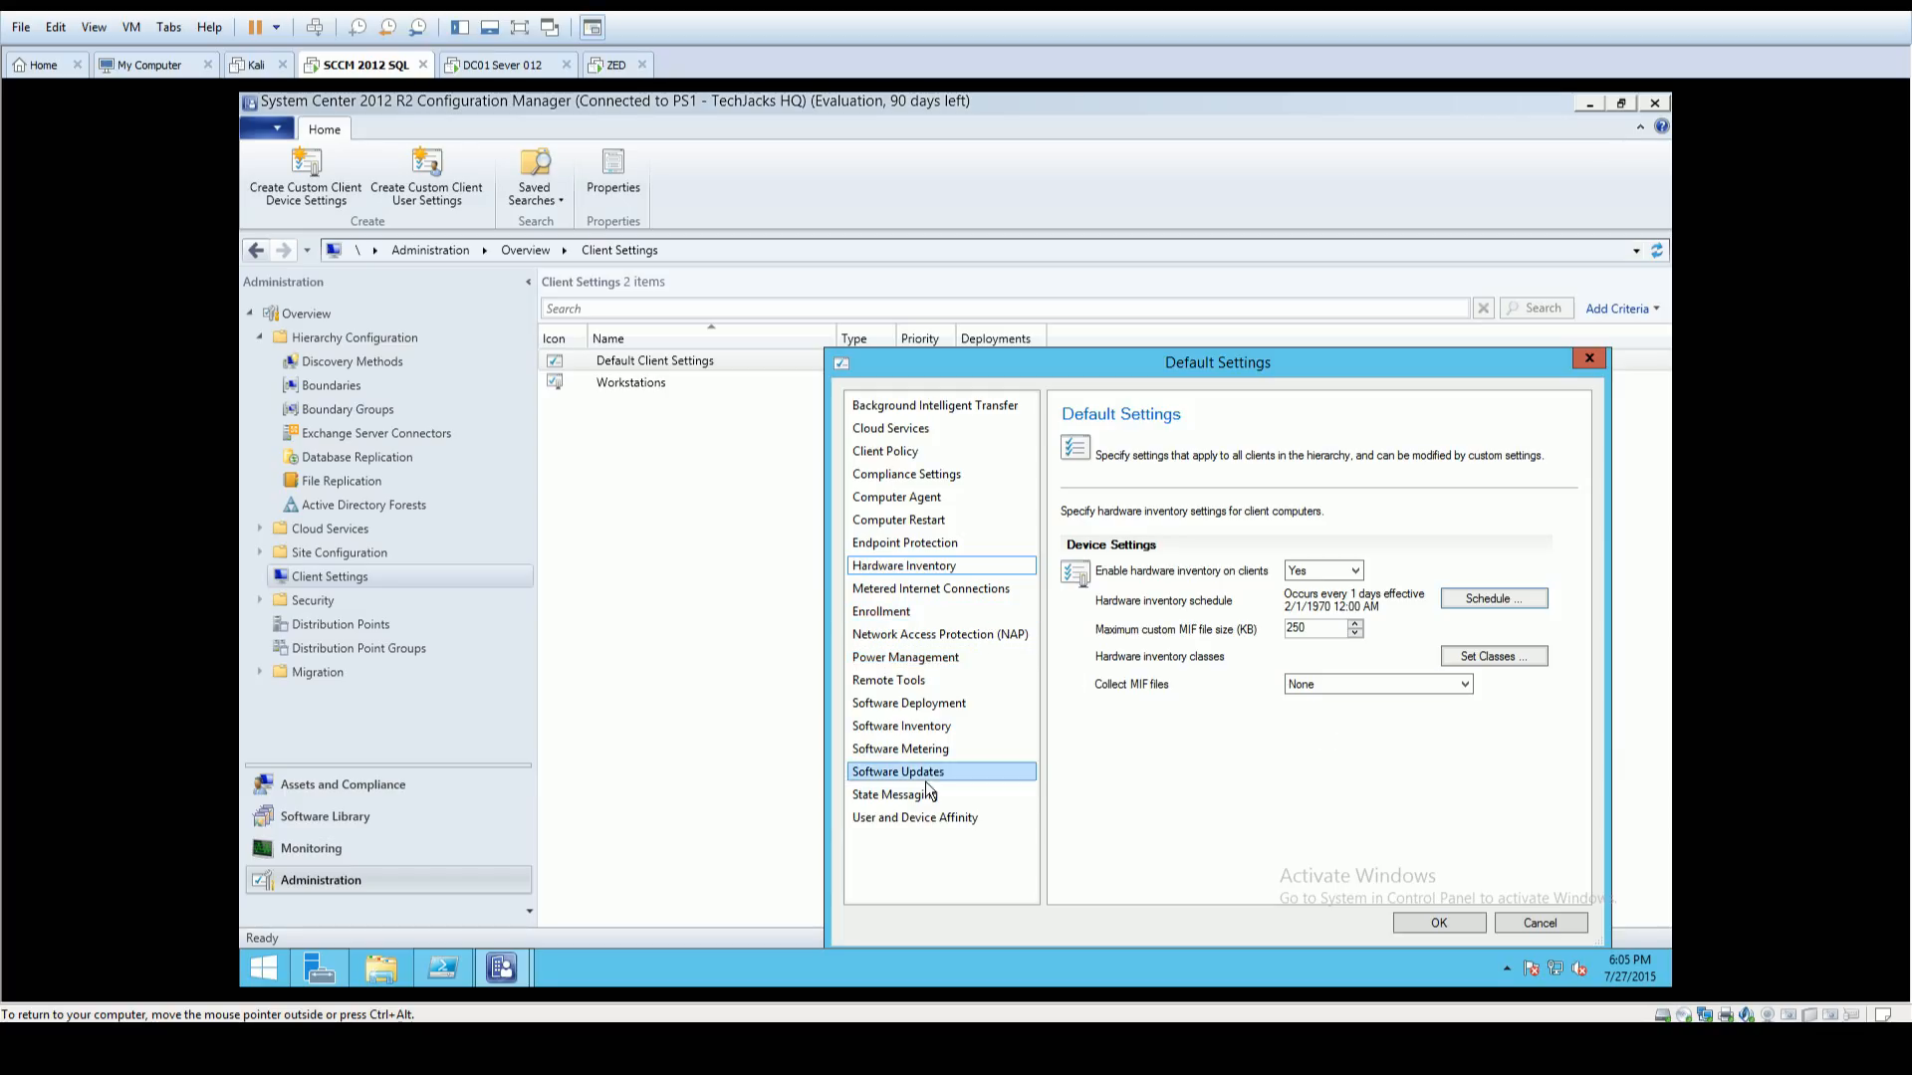
pyautogui.click(921, 658)
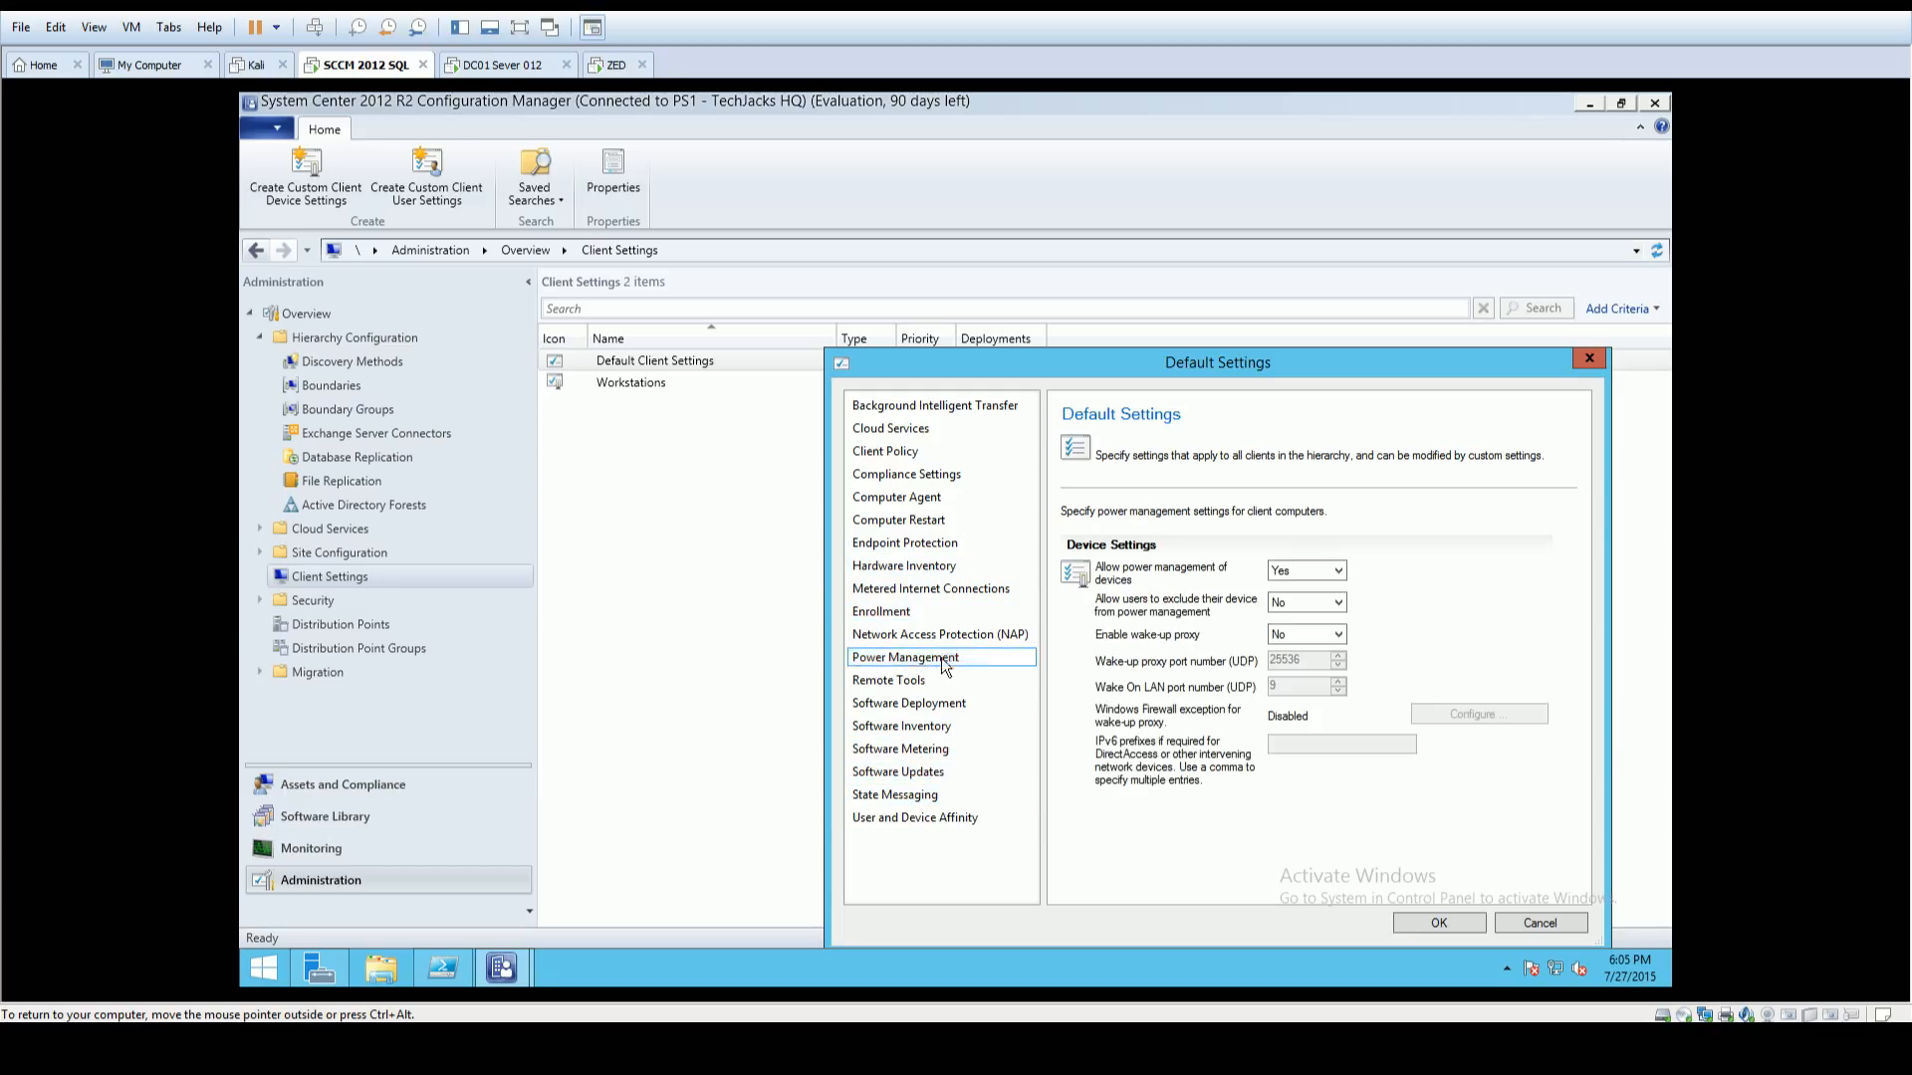
pyautogui.click(1300, 569)
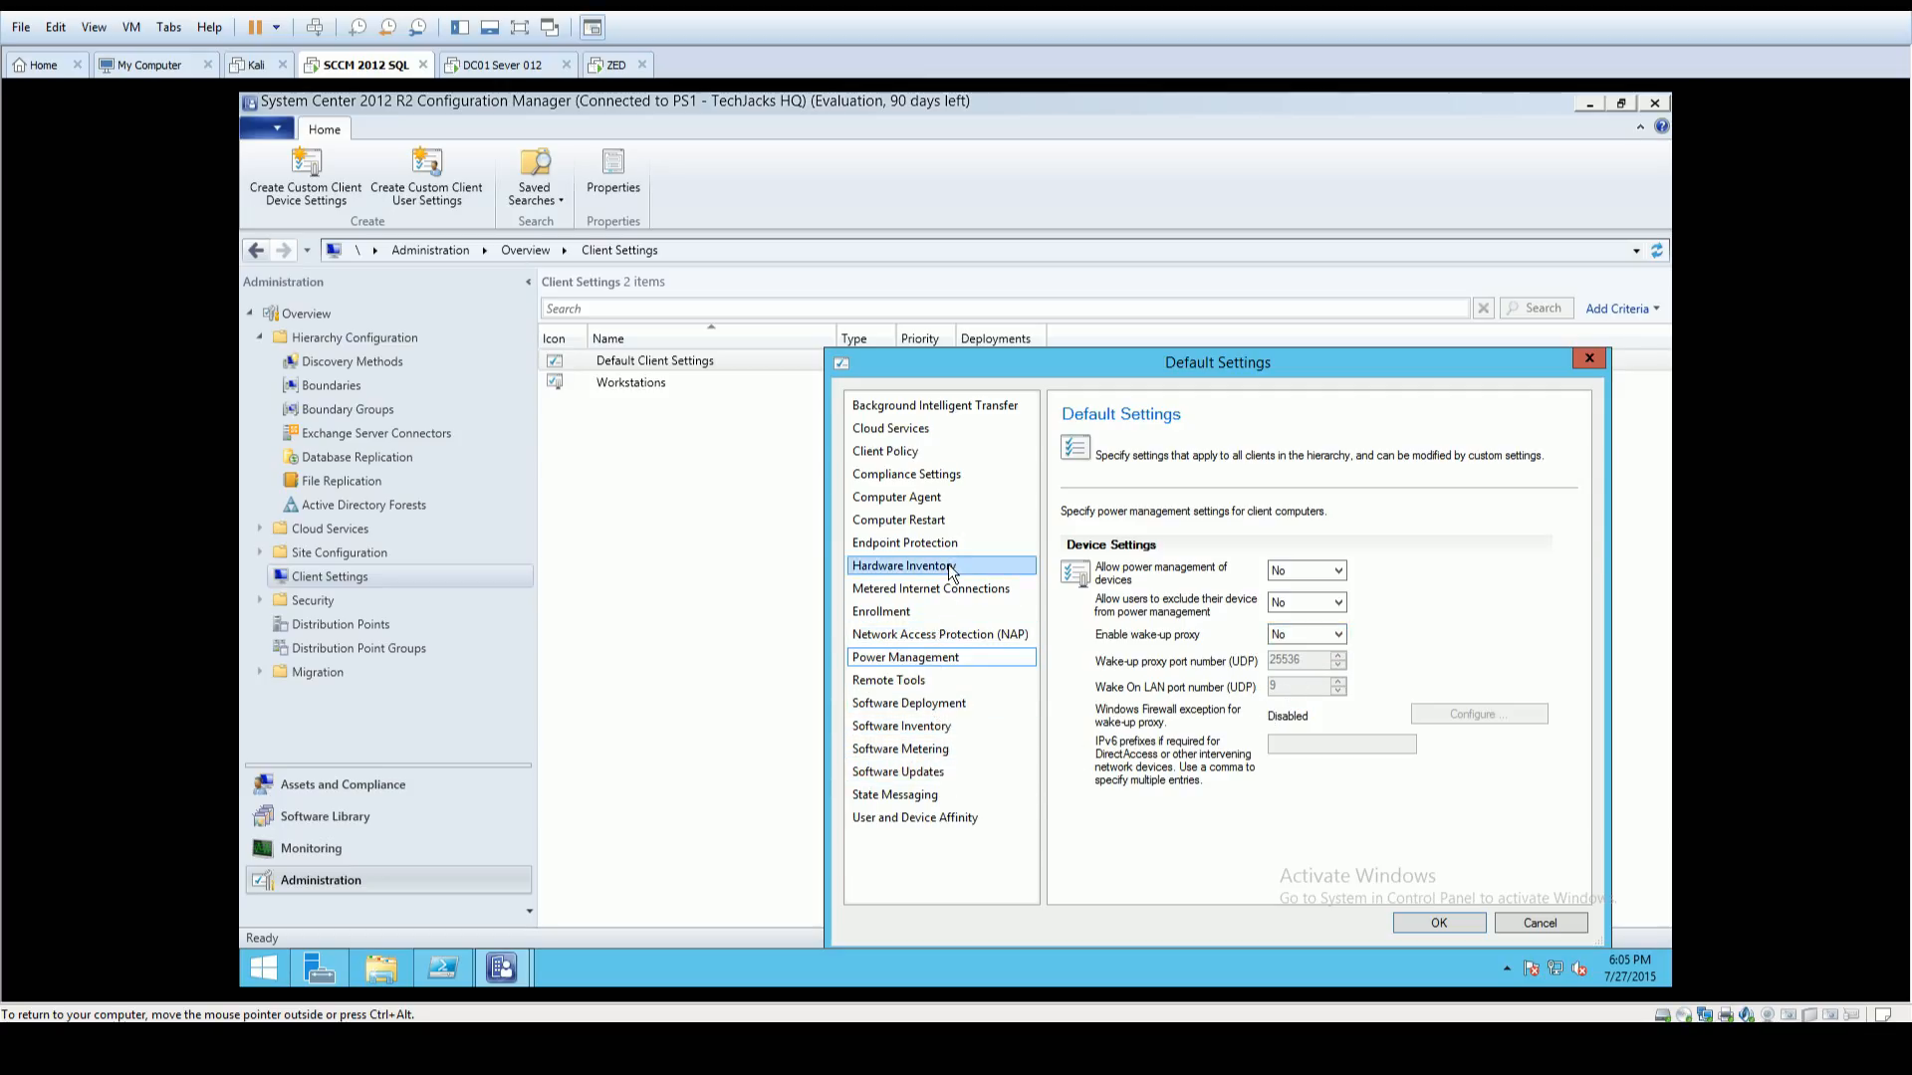
# Step: Add .exe on all client hard disks as an inventoried file type in the default Software Inventory settings
pyautogui.click(896, 726)
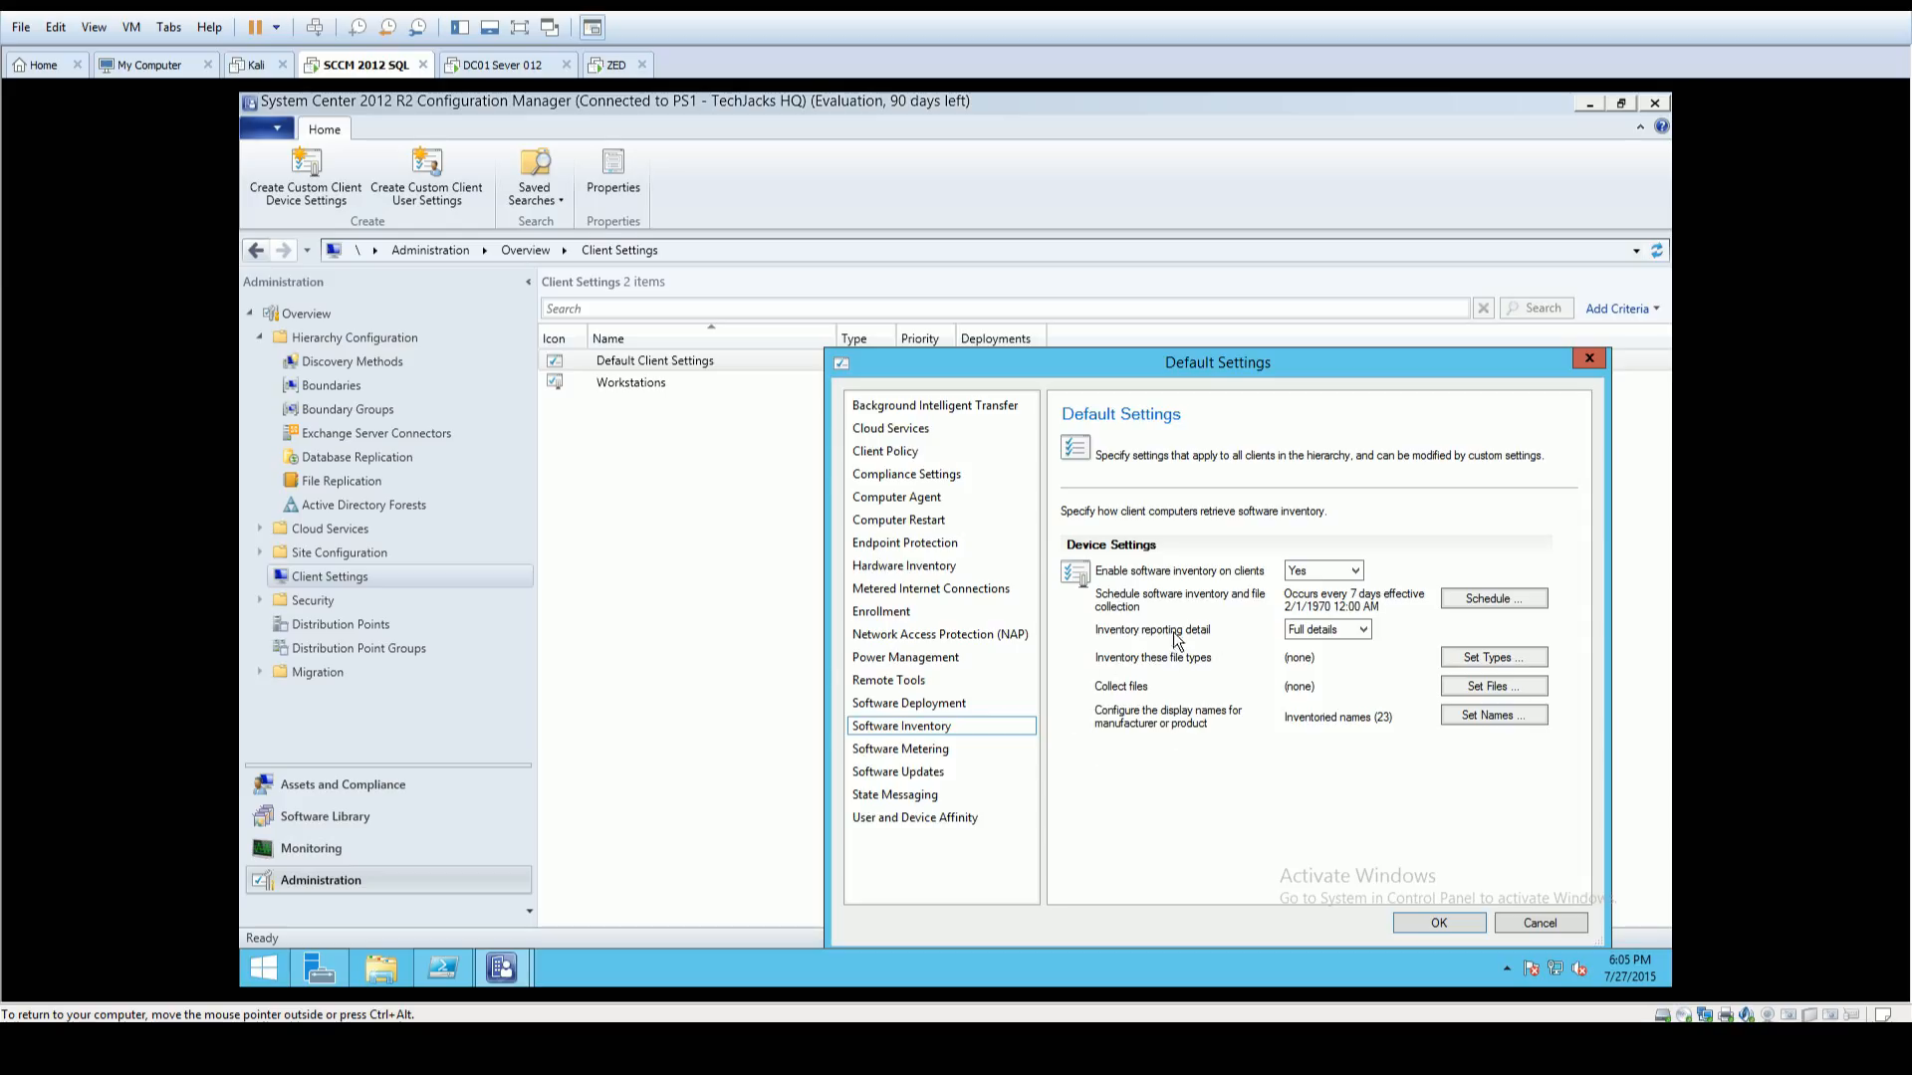
pyautogui.click(1497, 656)
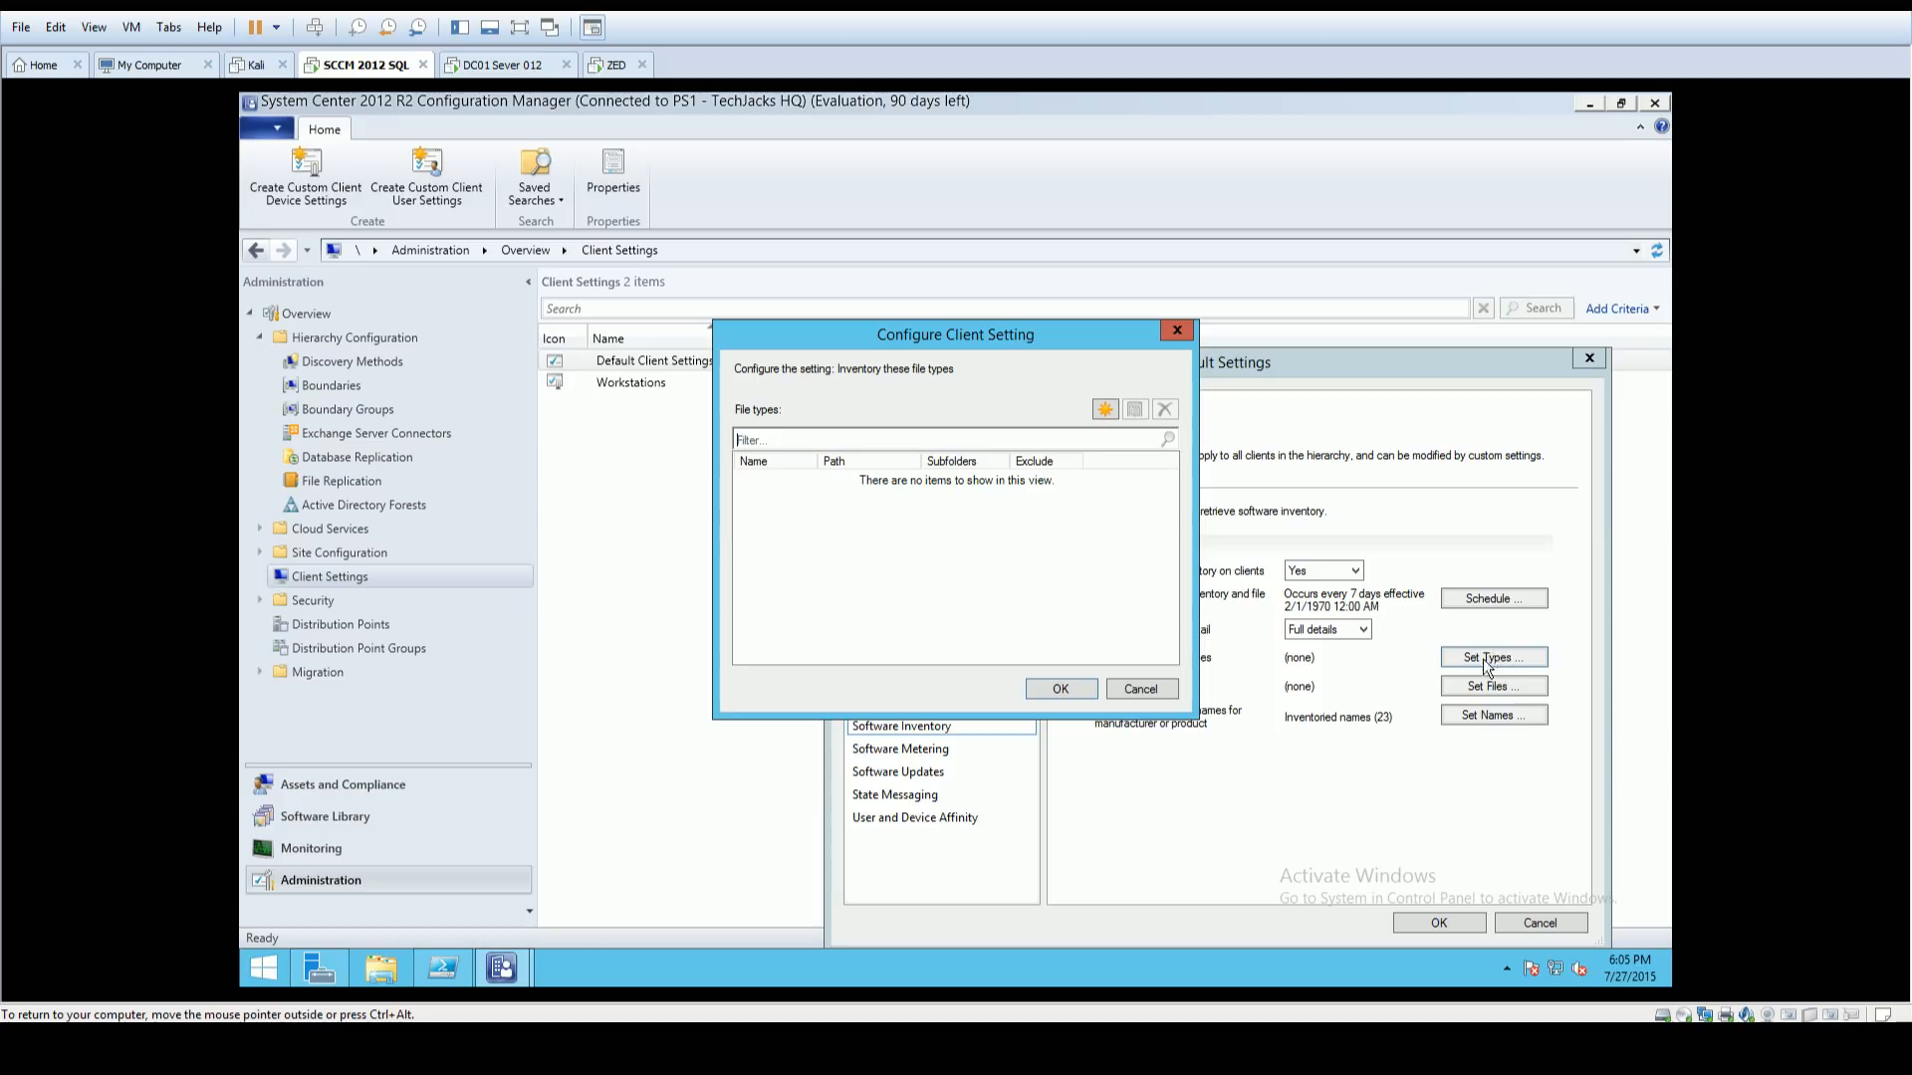
pyautogui.click(1111, 413)
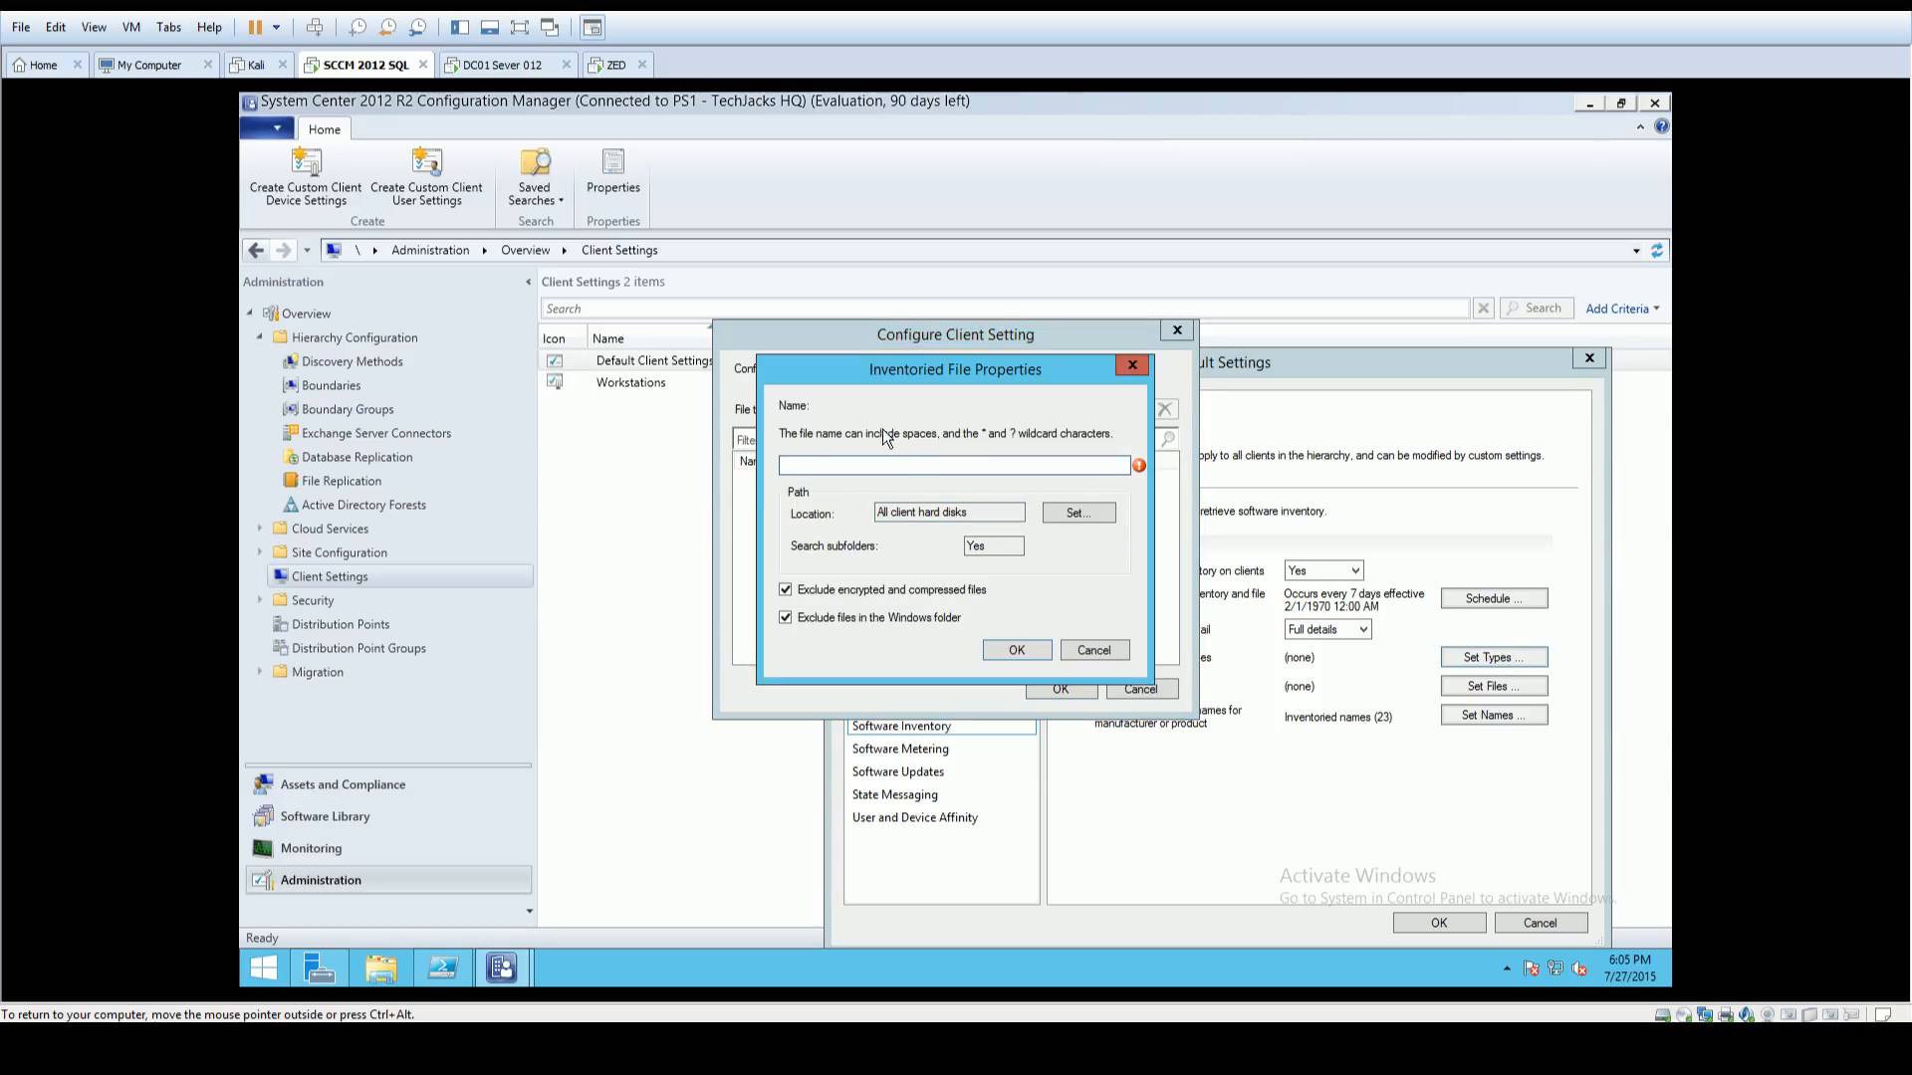
pyautogui.write('.exe')
pyautogui.click(1013, 651)
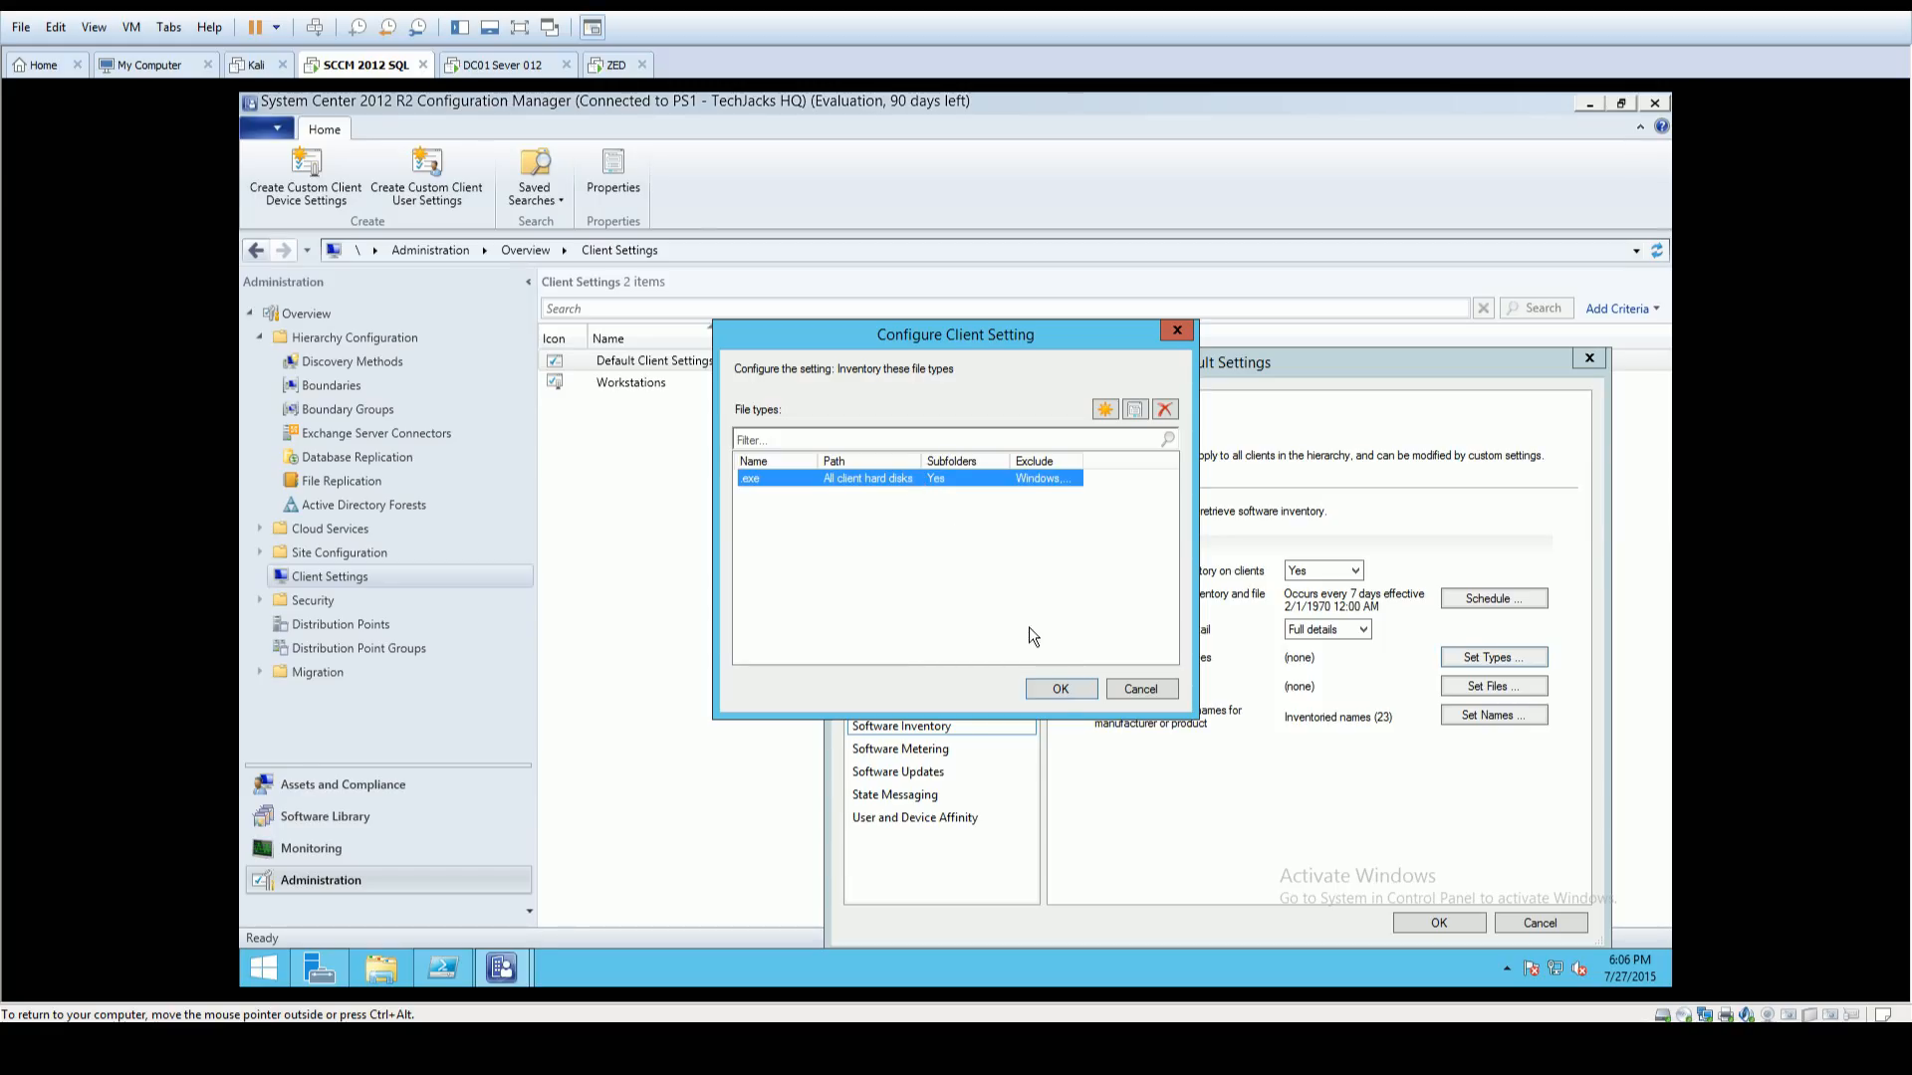
pyautogui.click(1060, 690)
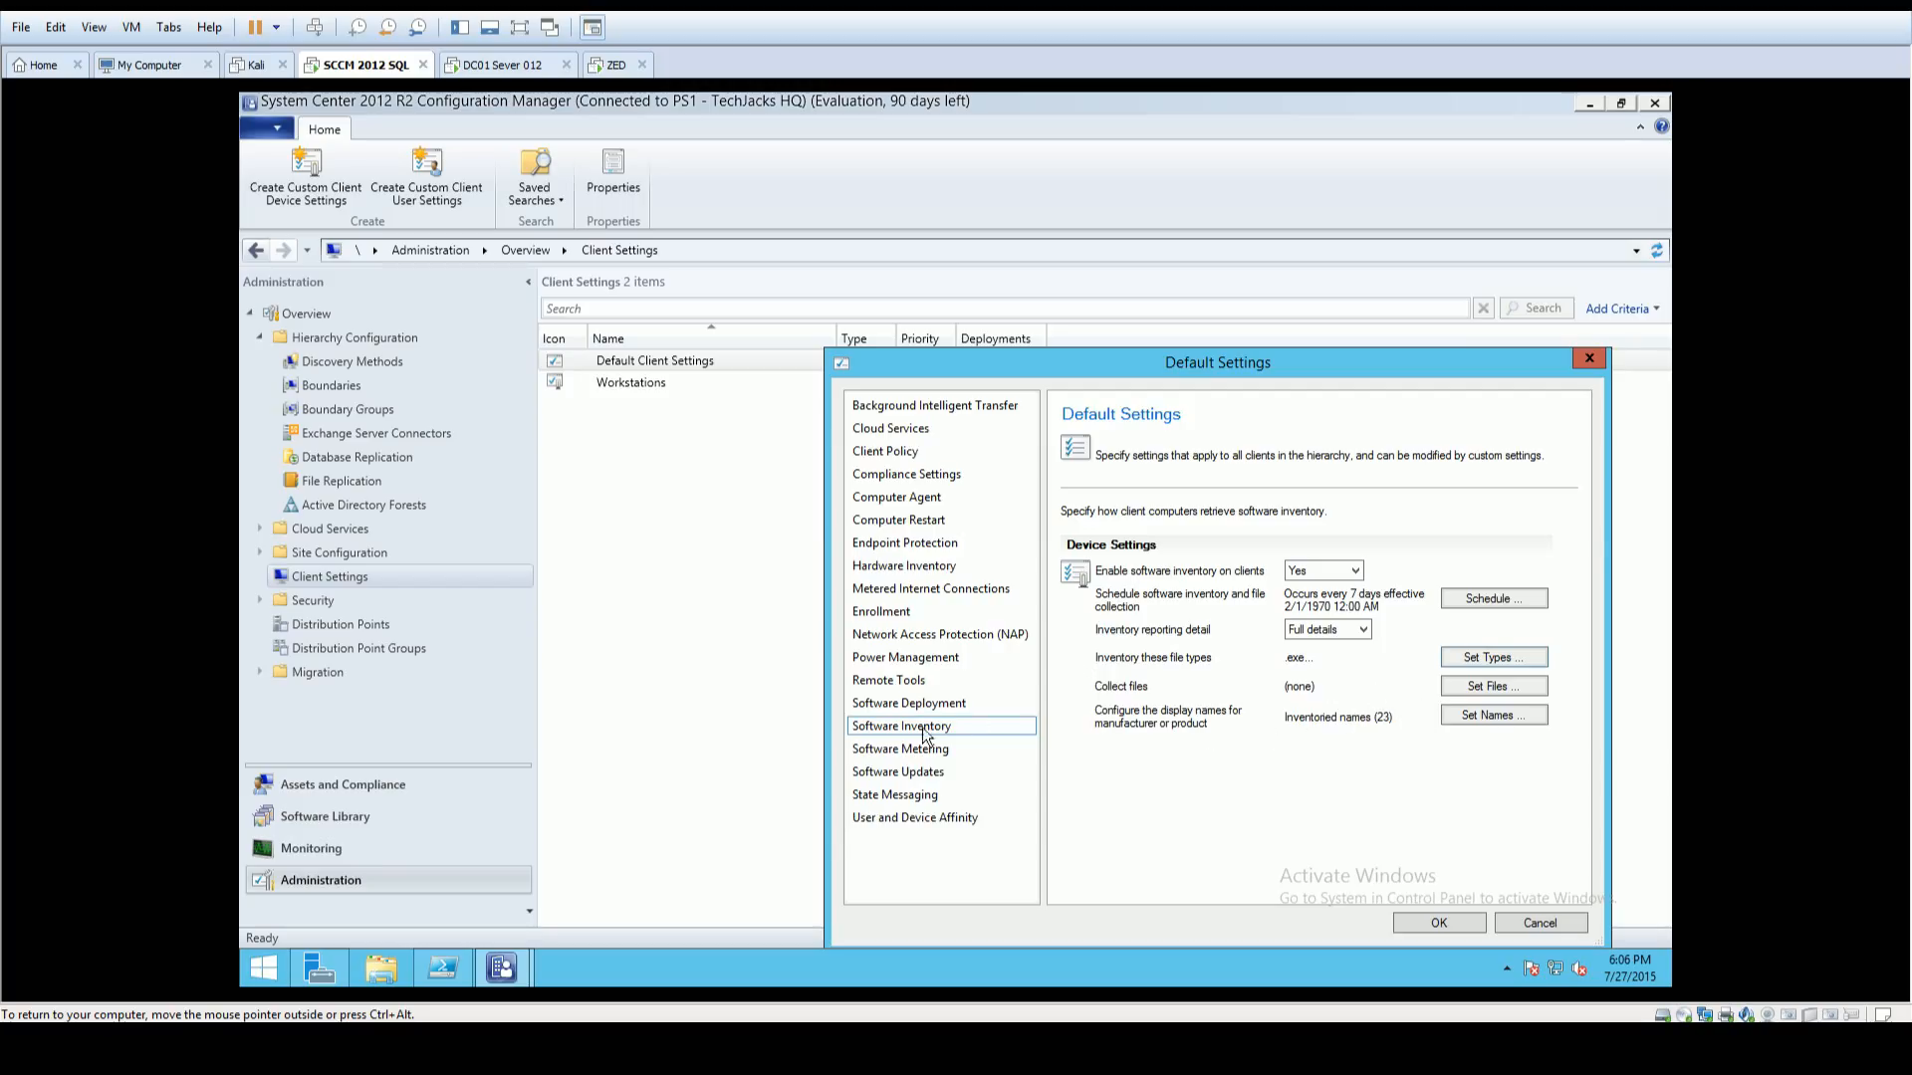
# Step: Disable software metering on clients and enable installing all other software update deployments when any update deployment deadline is reached
pyautogui.click(936, 750)
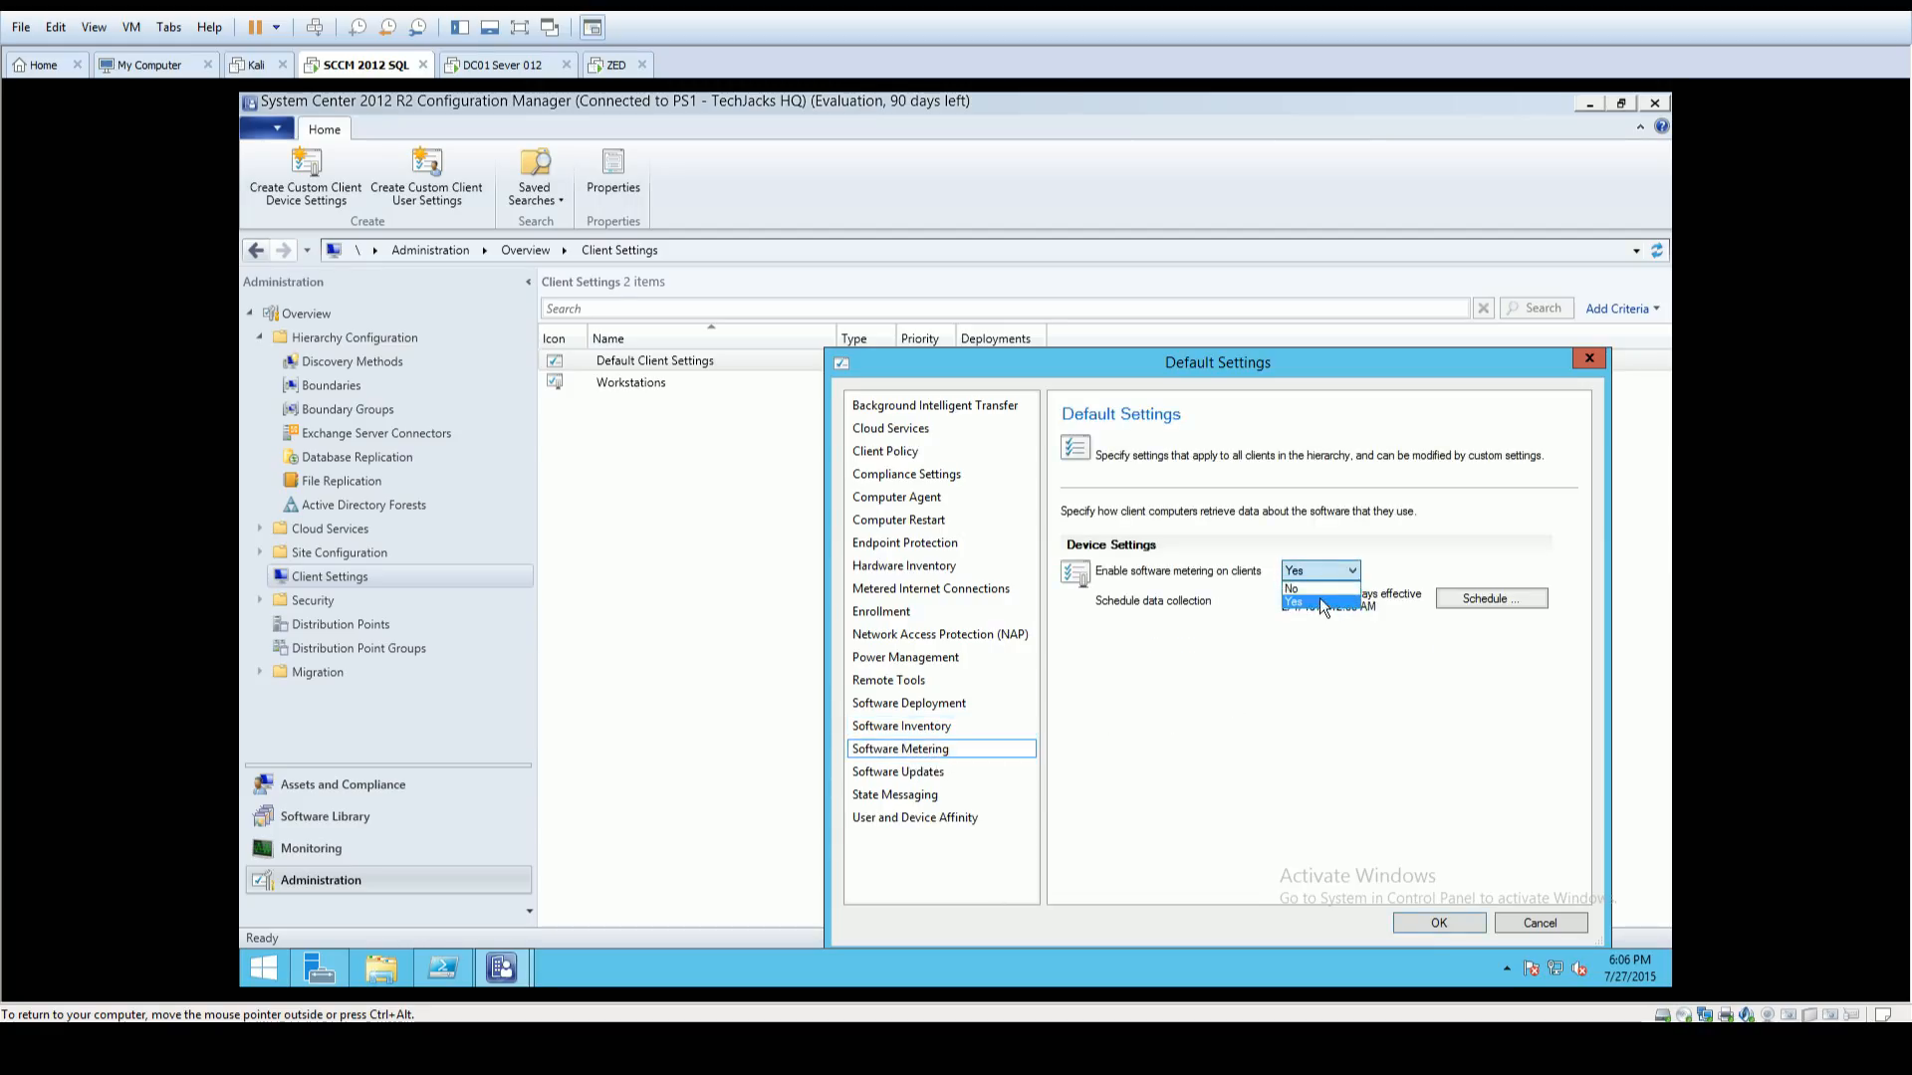
pyautogui.click(1329, 588)
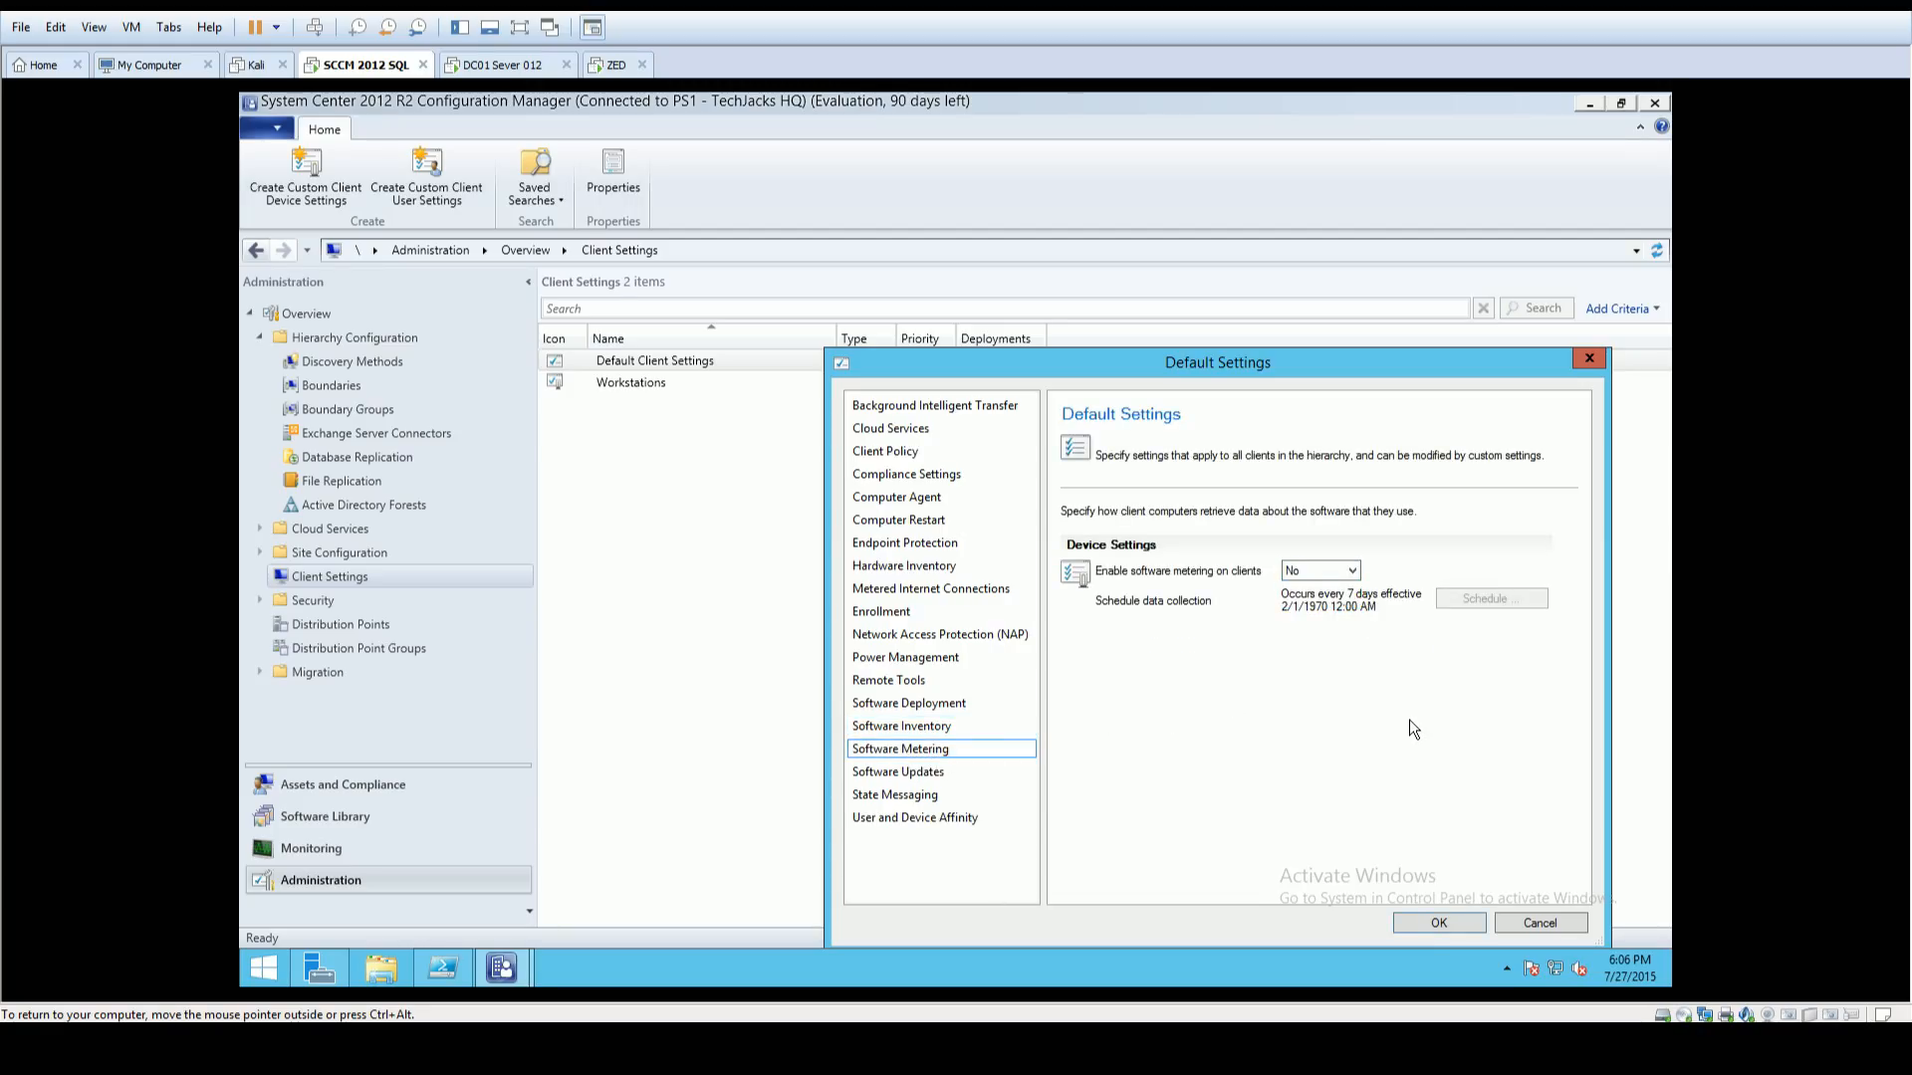
pyautogui.click(888, 772)
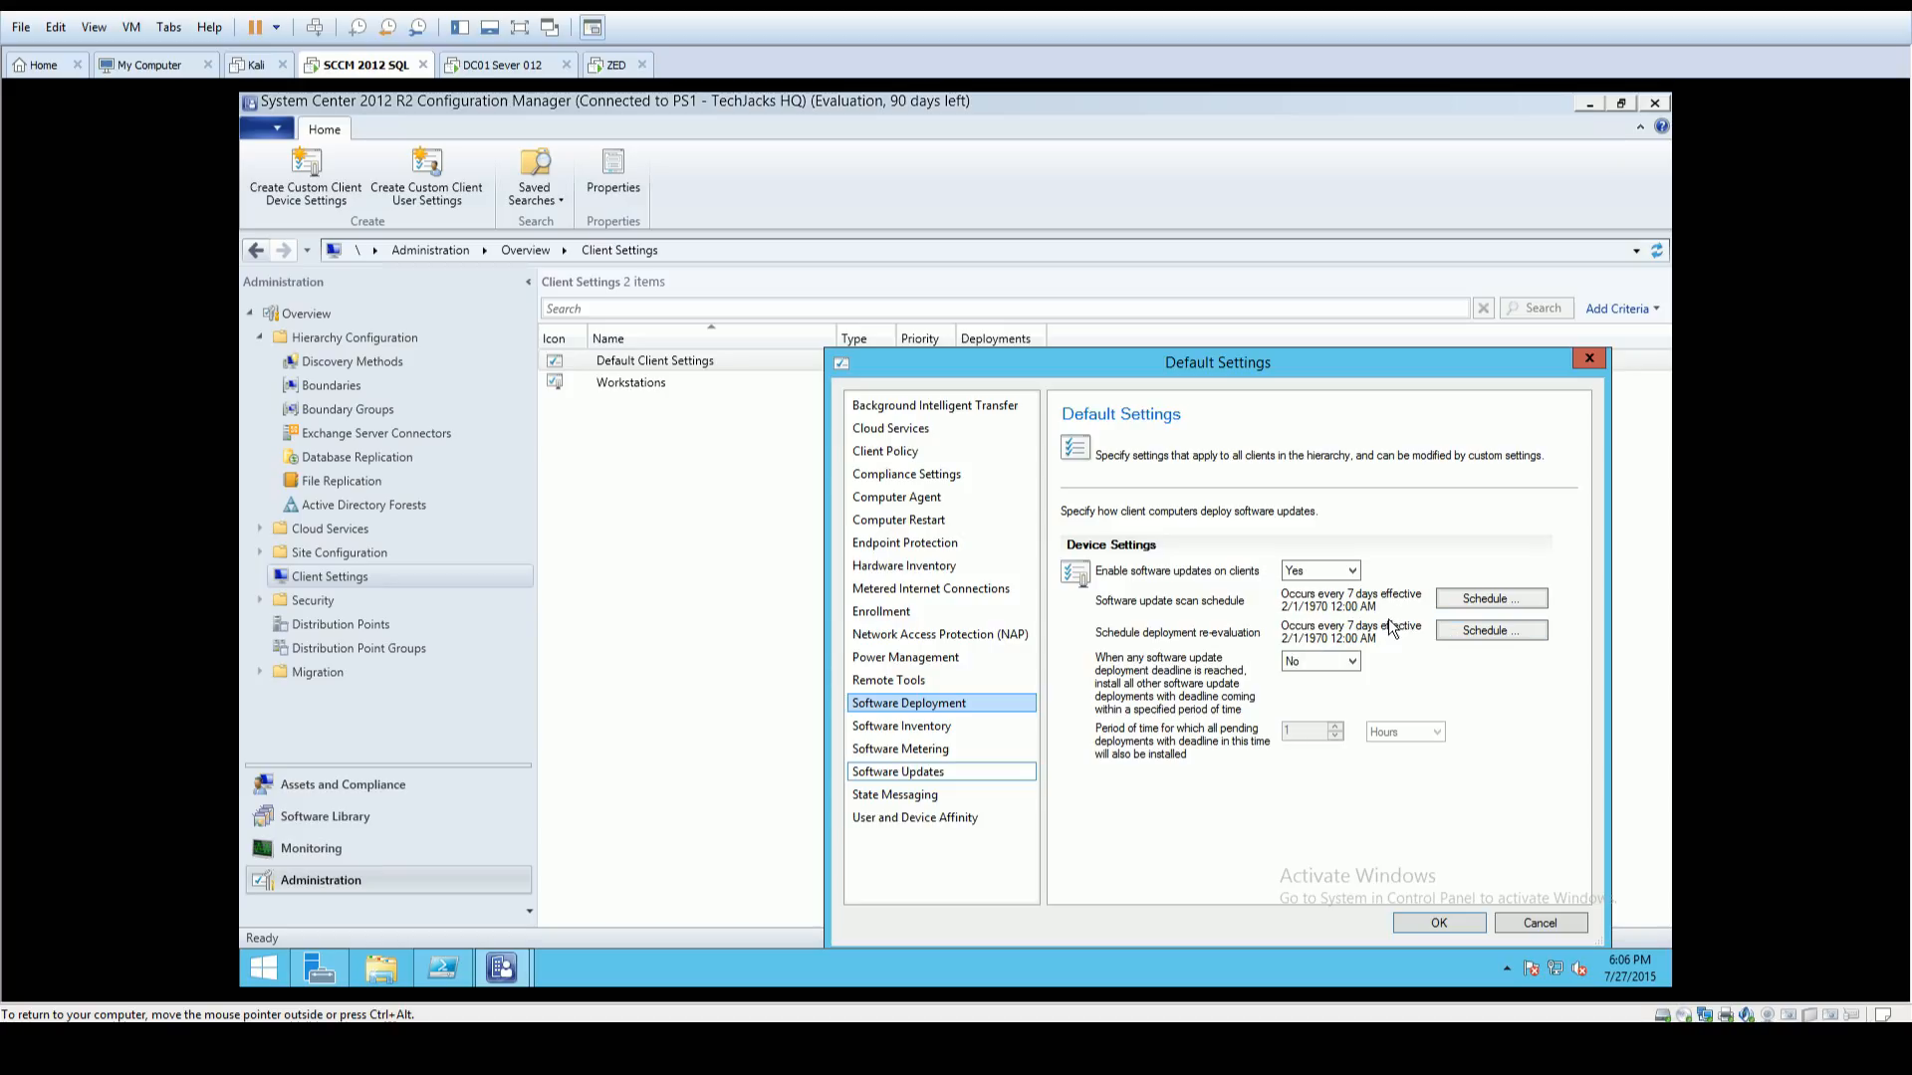
pyautogui.click(1346, 661)
pyautogui.click(1322, 686)
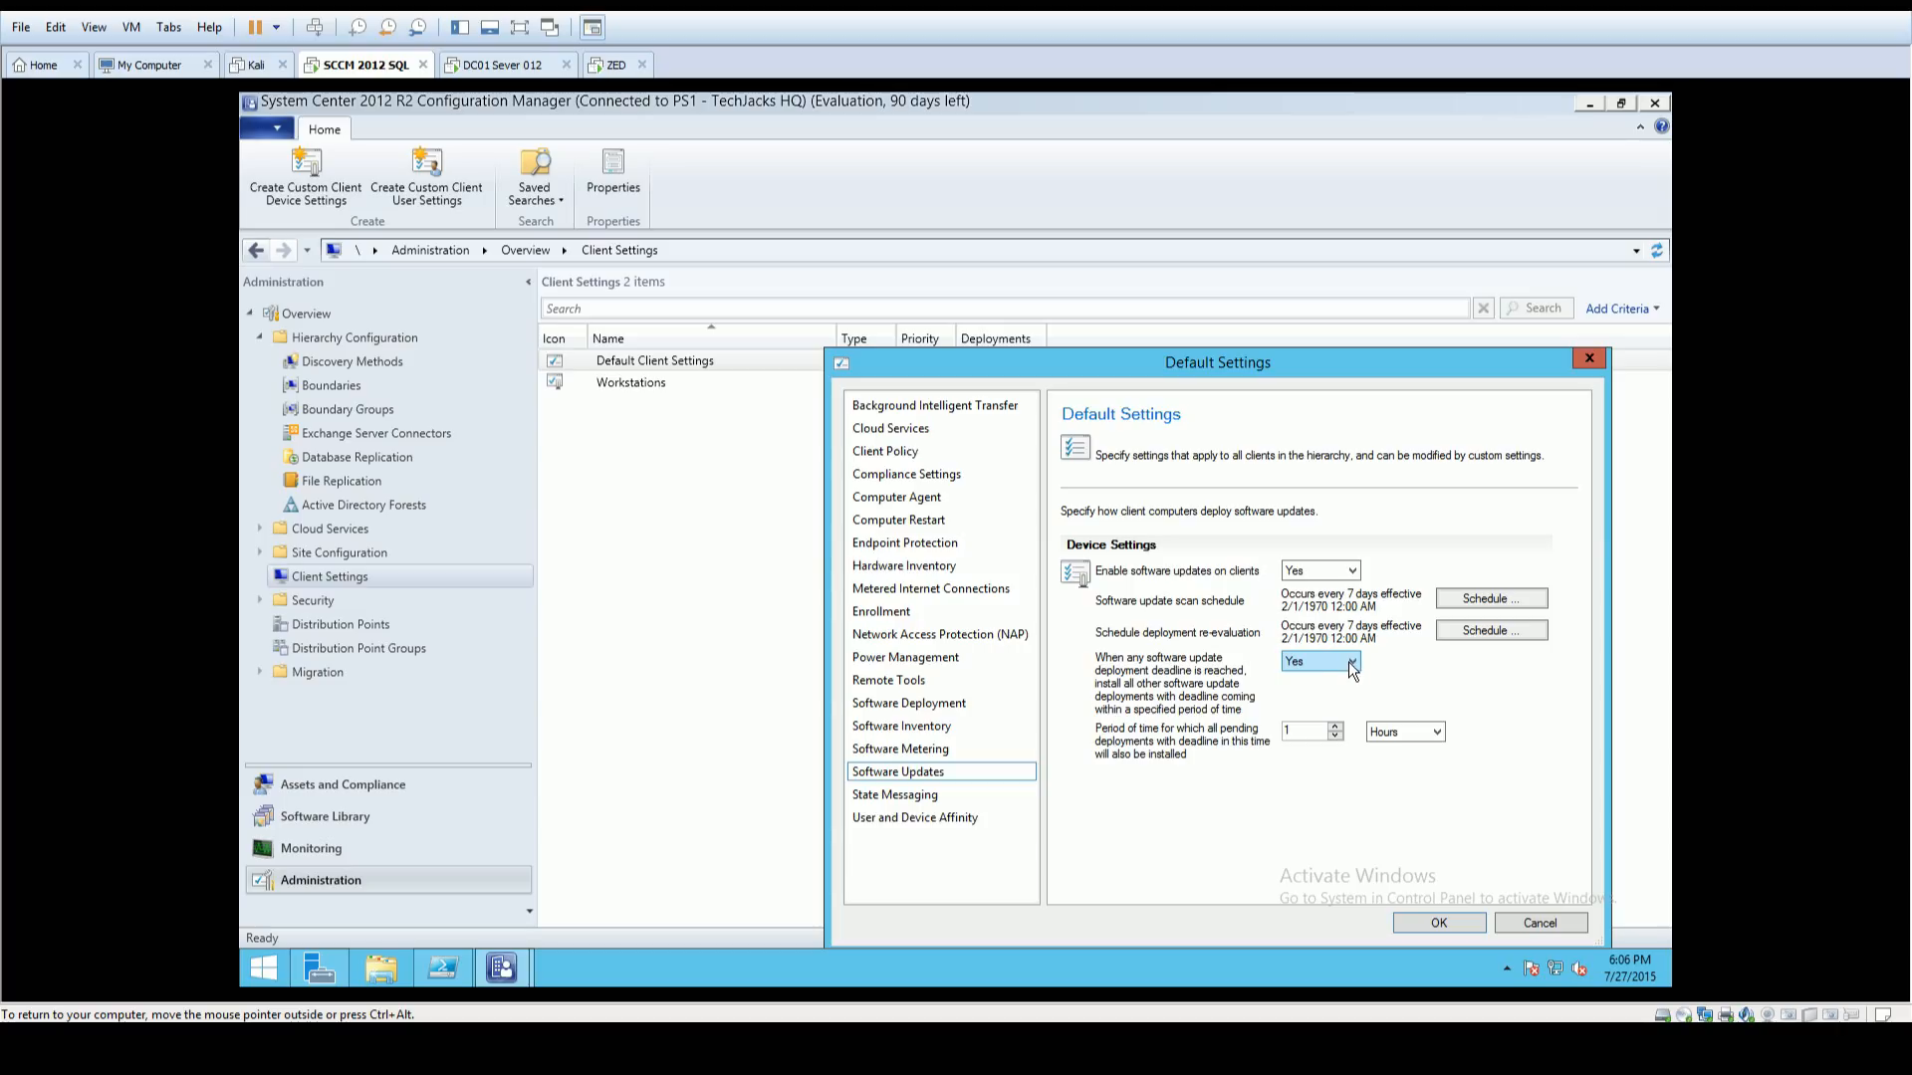
# Step: Set both the software update scan schedule and the deployment re-evaluation schedule to run every 1 day
pyautogui.click(1483, 599)
pyautogui.click(993, 501)
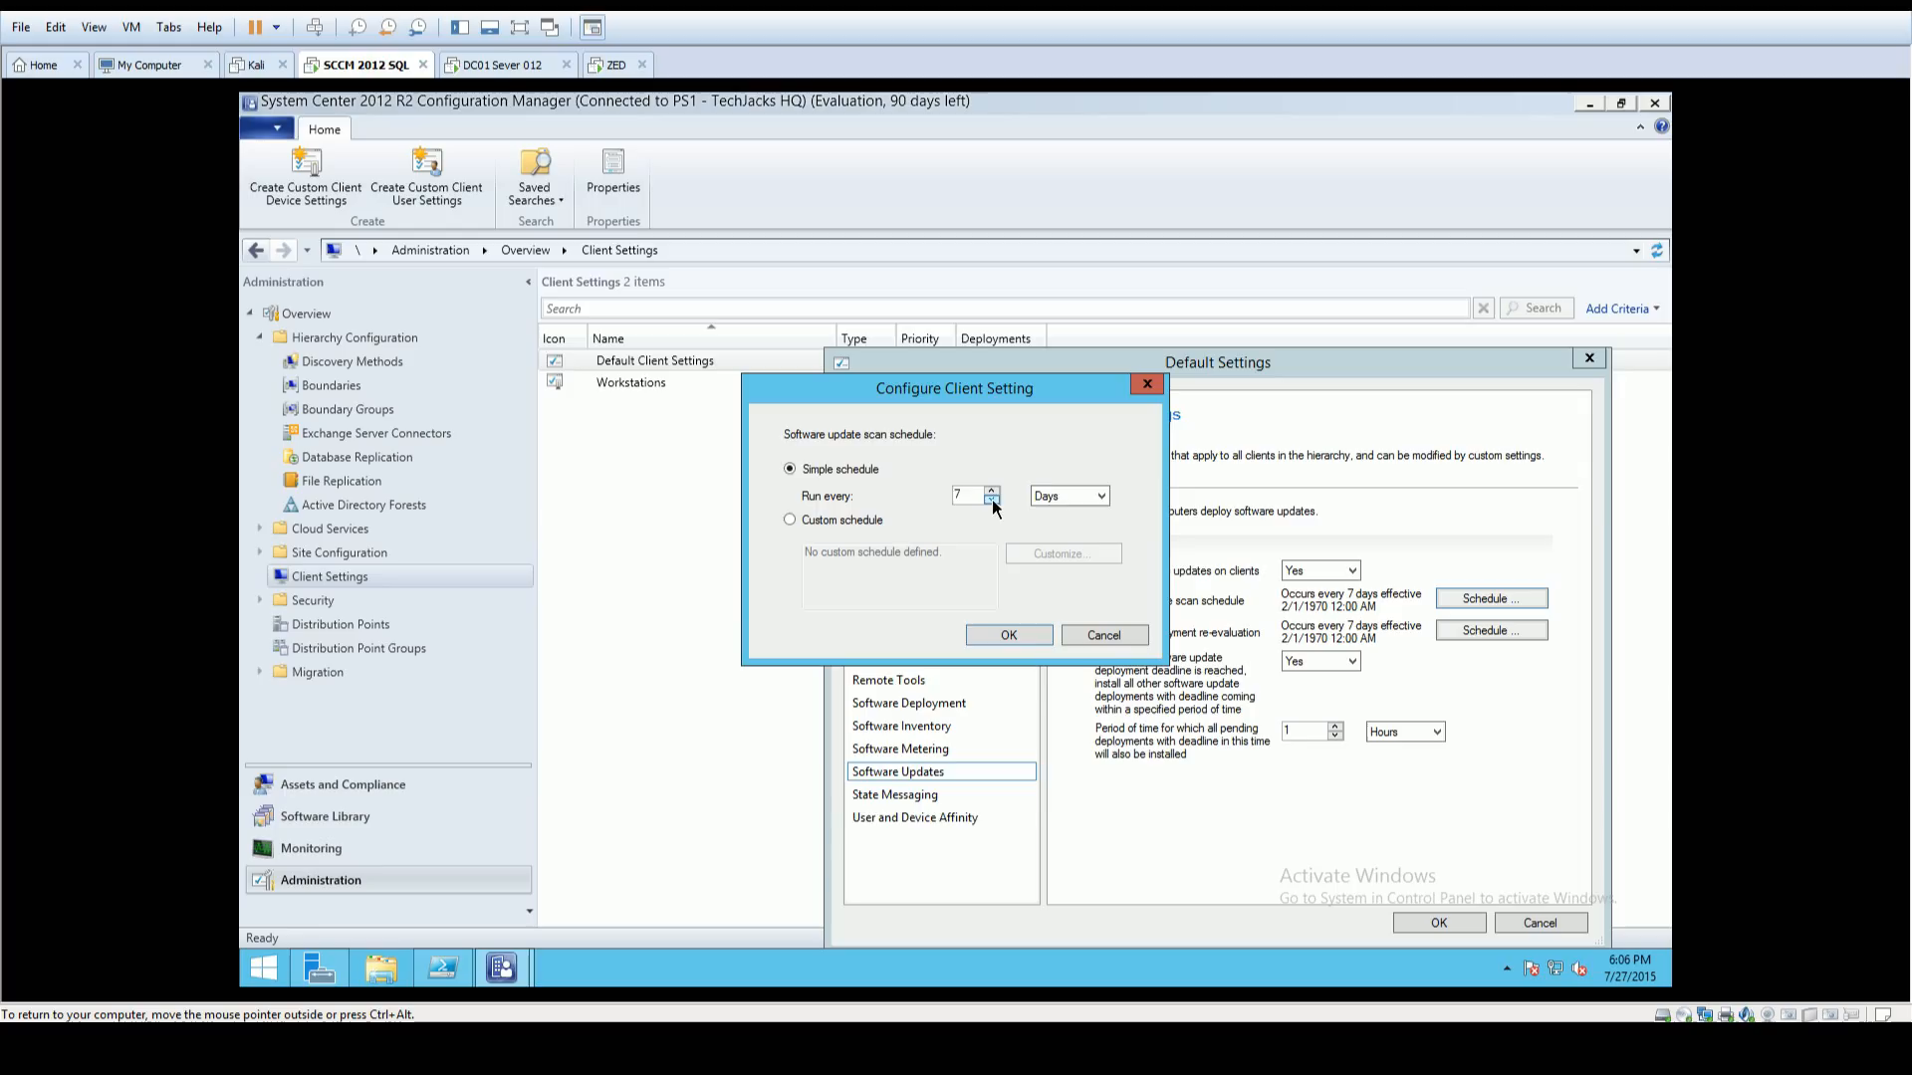
pyautogui.click(1020, 641)
pyautogui.click(1509, 632)
pyautogui.press('BackSpace')
pyautogui.write('1')
pyautogui.press('Return')
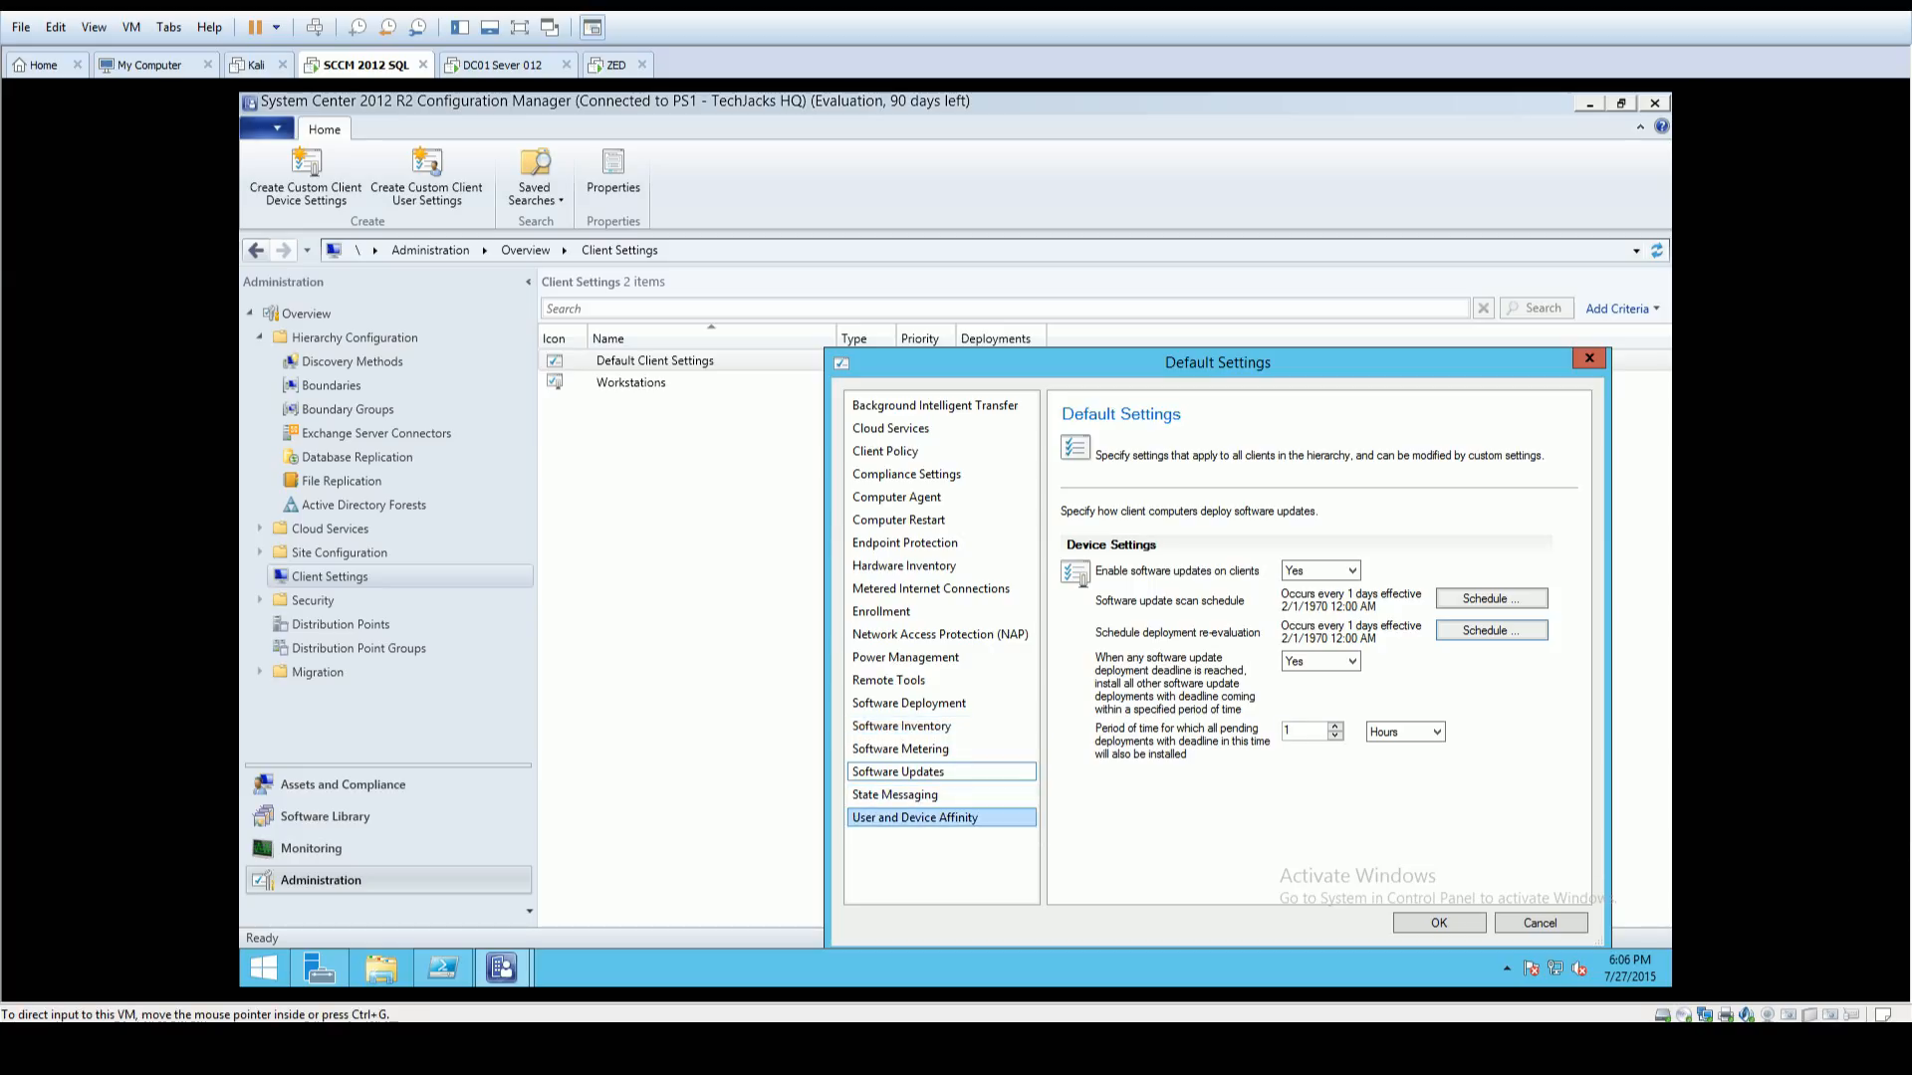
# Step: Allow users to define their primary devices in the User and Device Affinity settings and save the default client settings
pyautogui.click(966, 816)
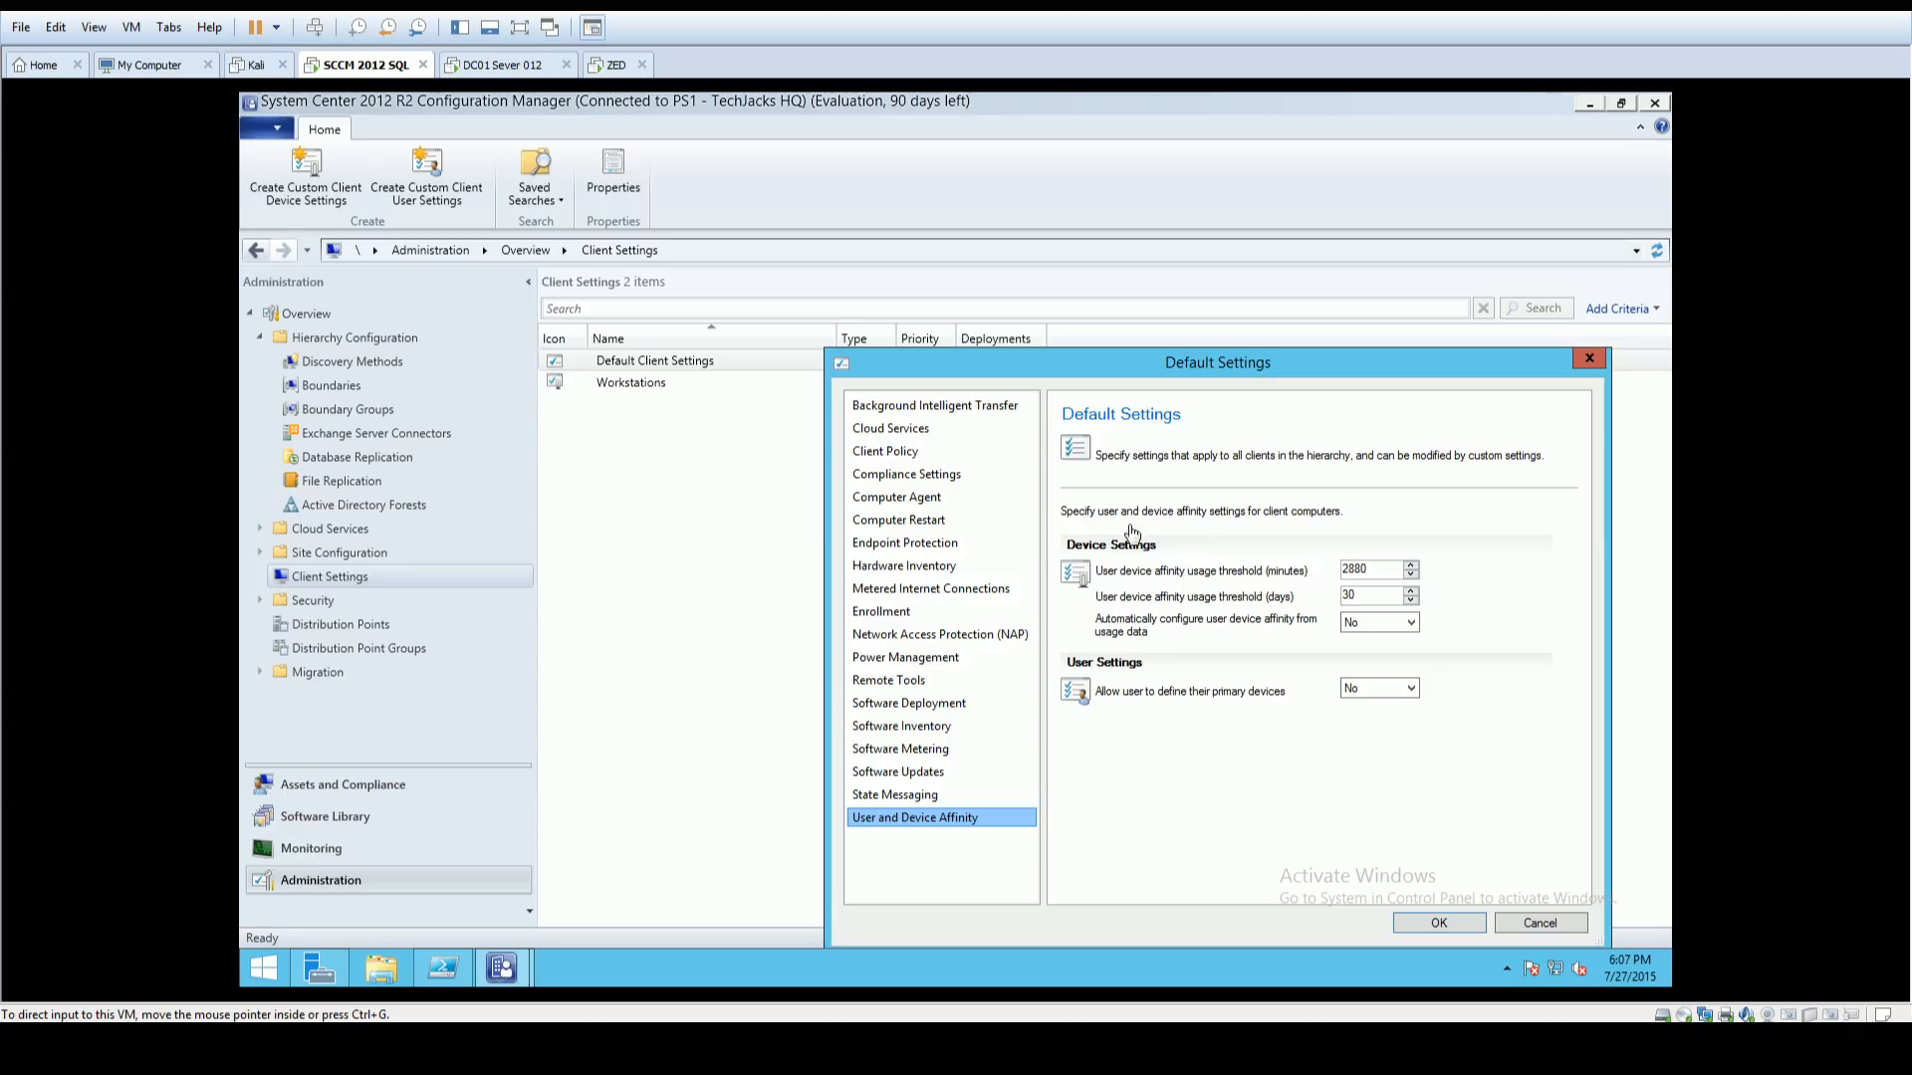
pyautogui.click(1401, 624)
pyautogui.click(1396, 642)
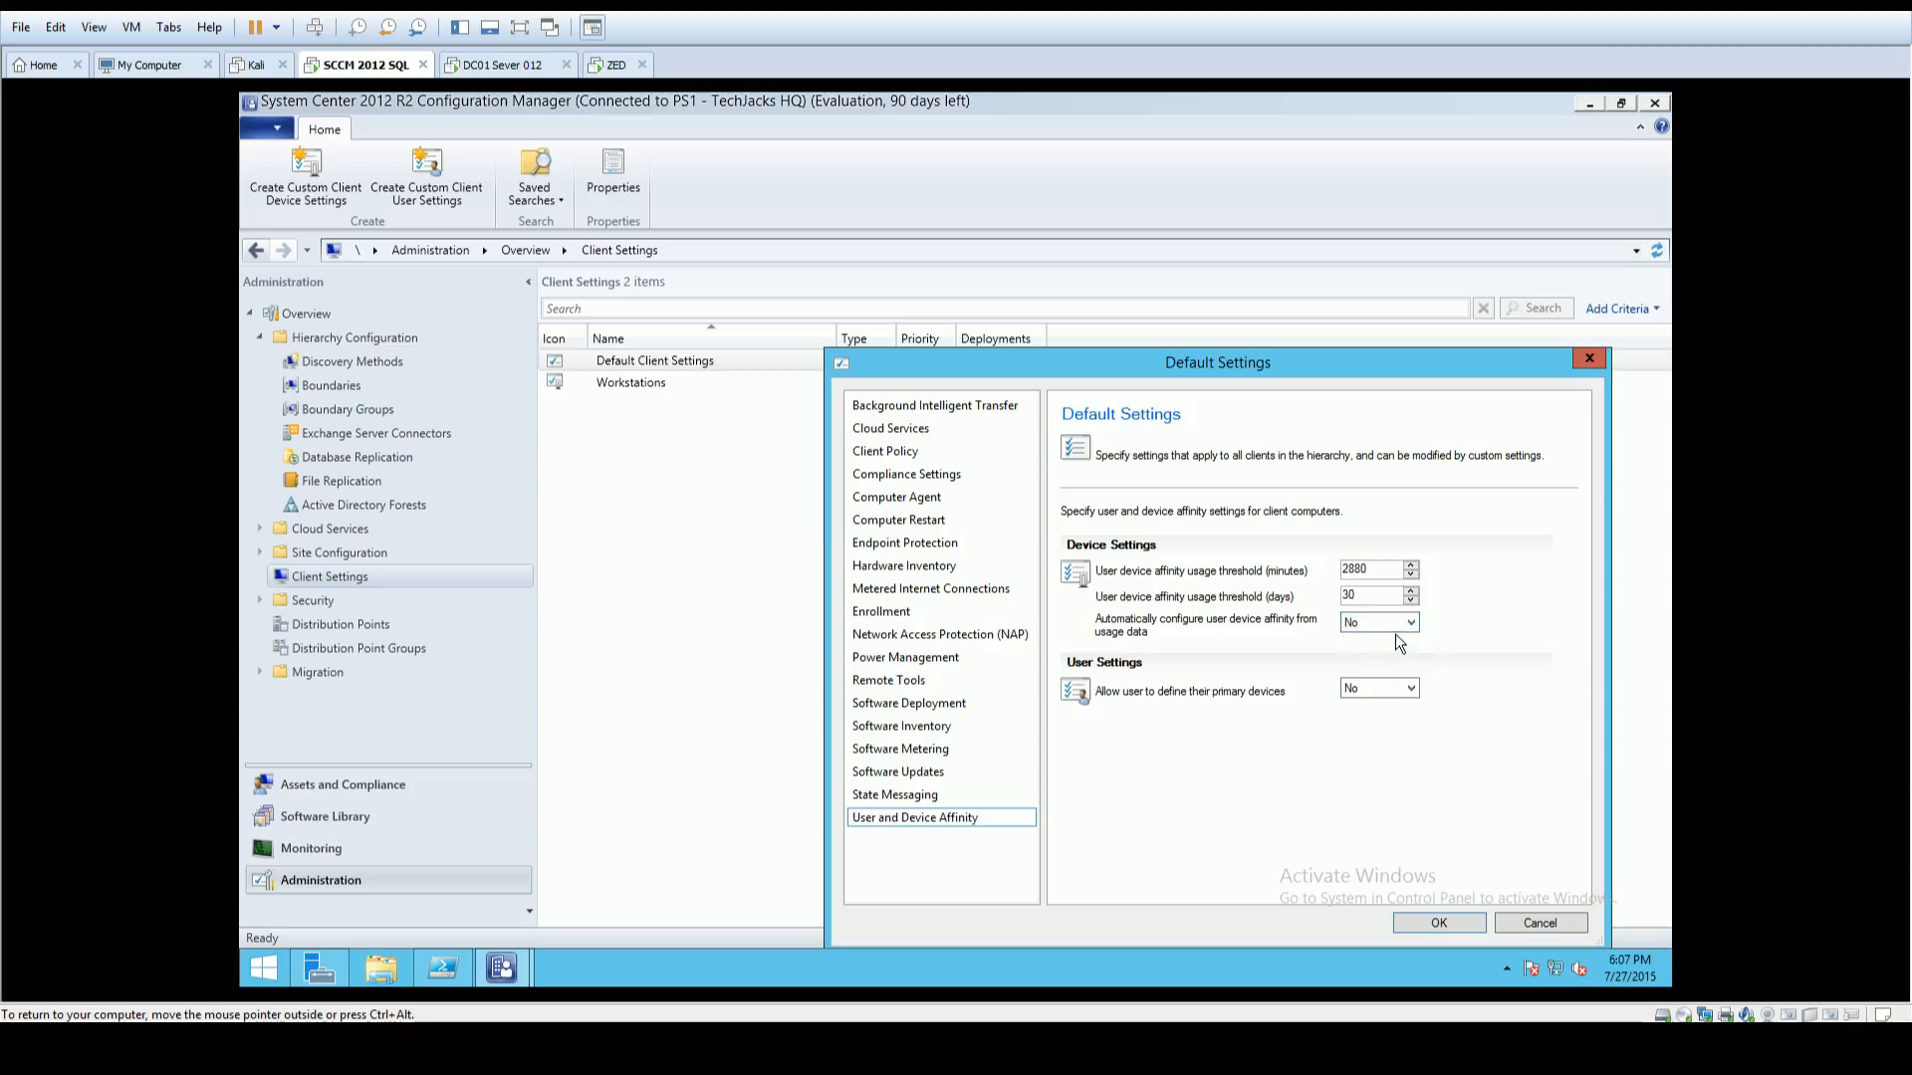
pyautogui.click(1410, 692)
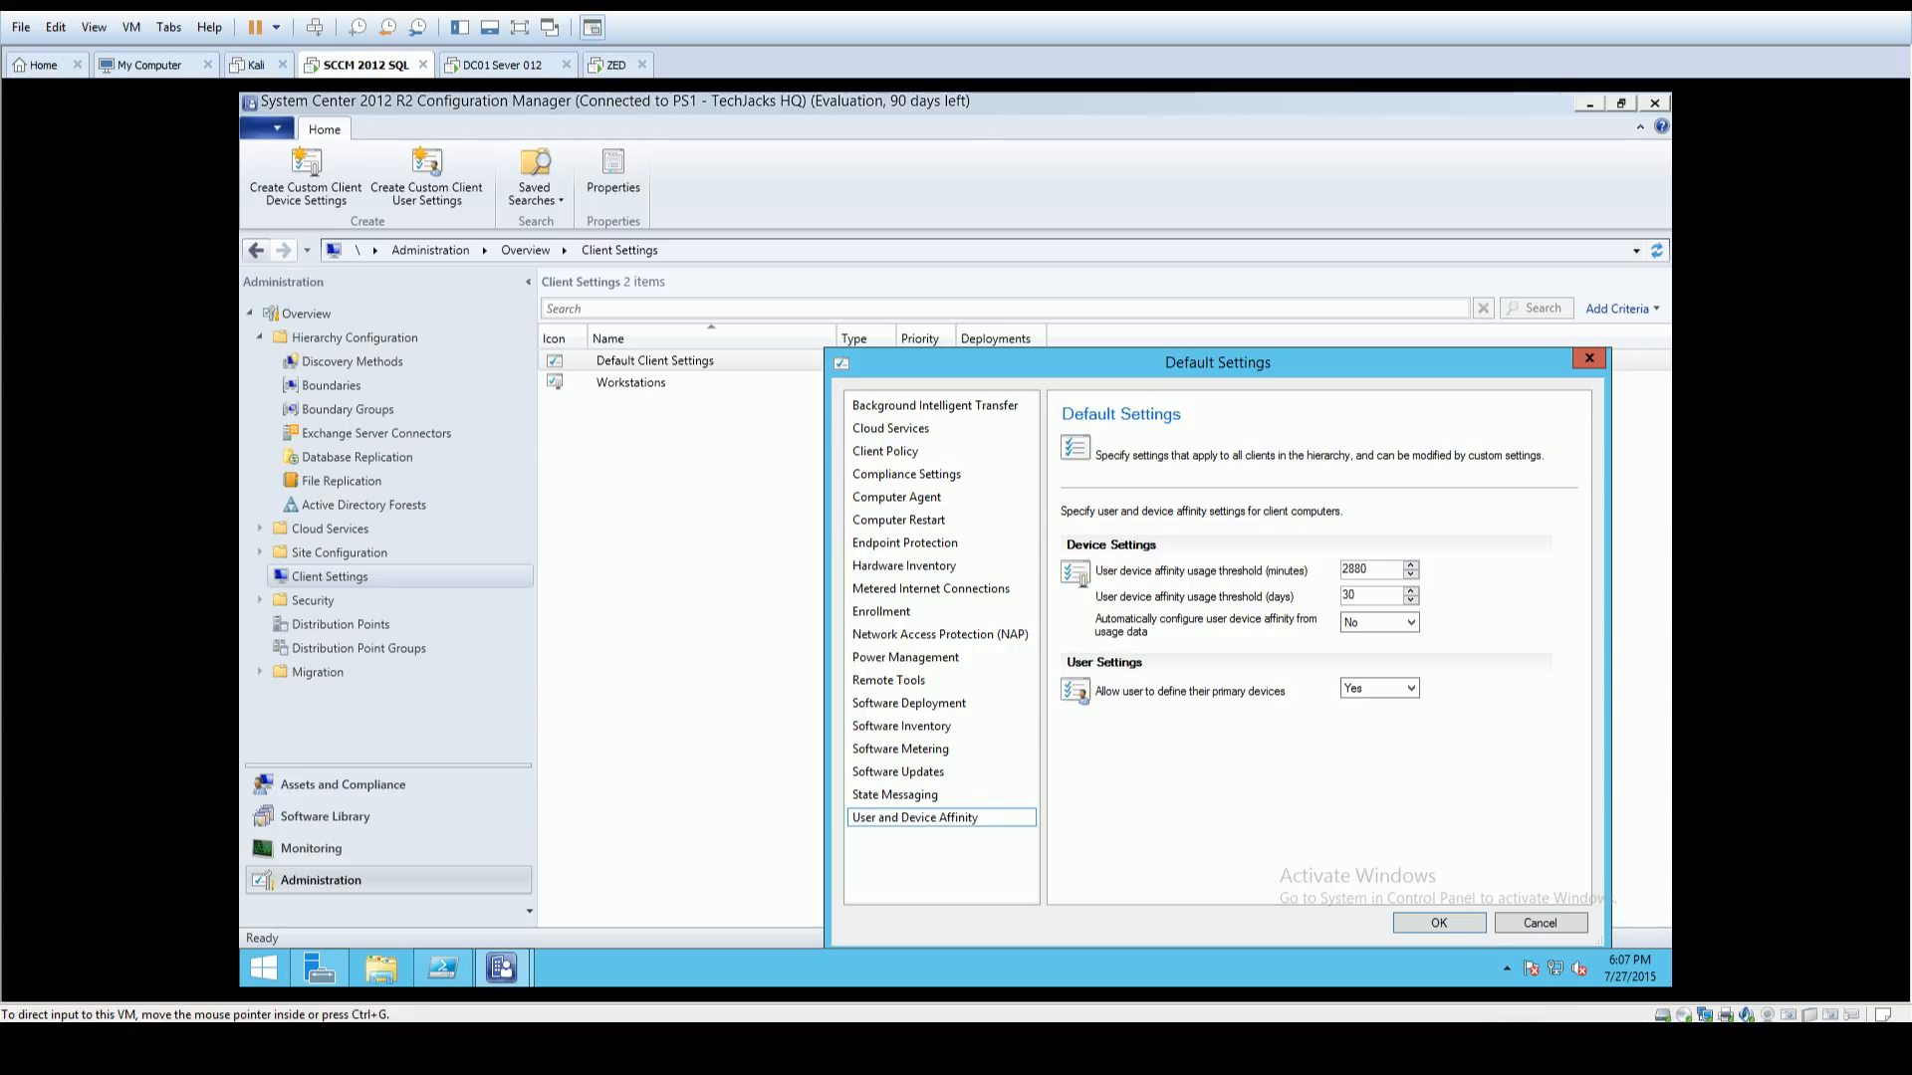
pyautogui.click(1443, 923)
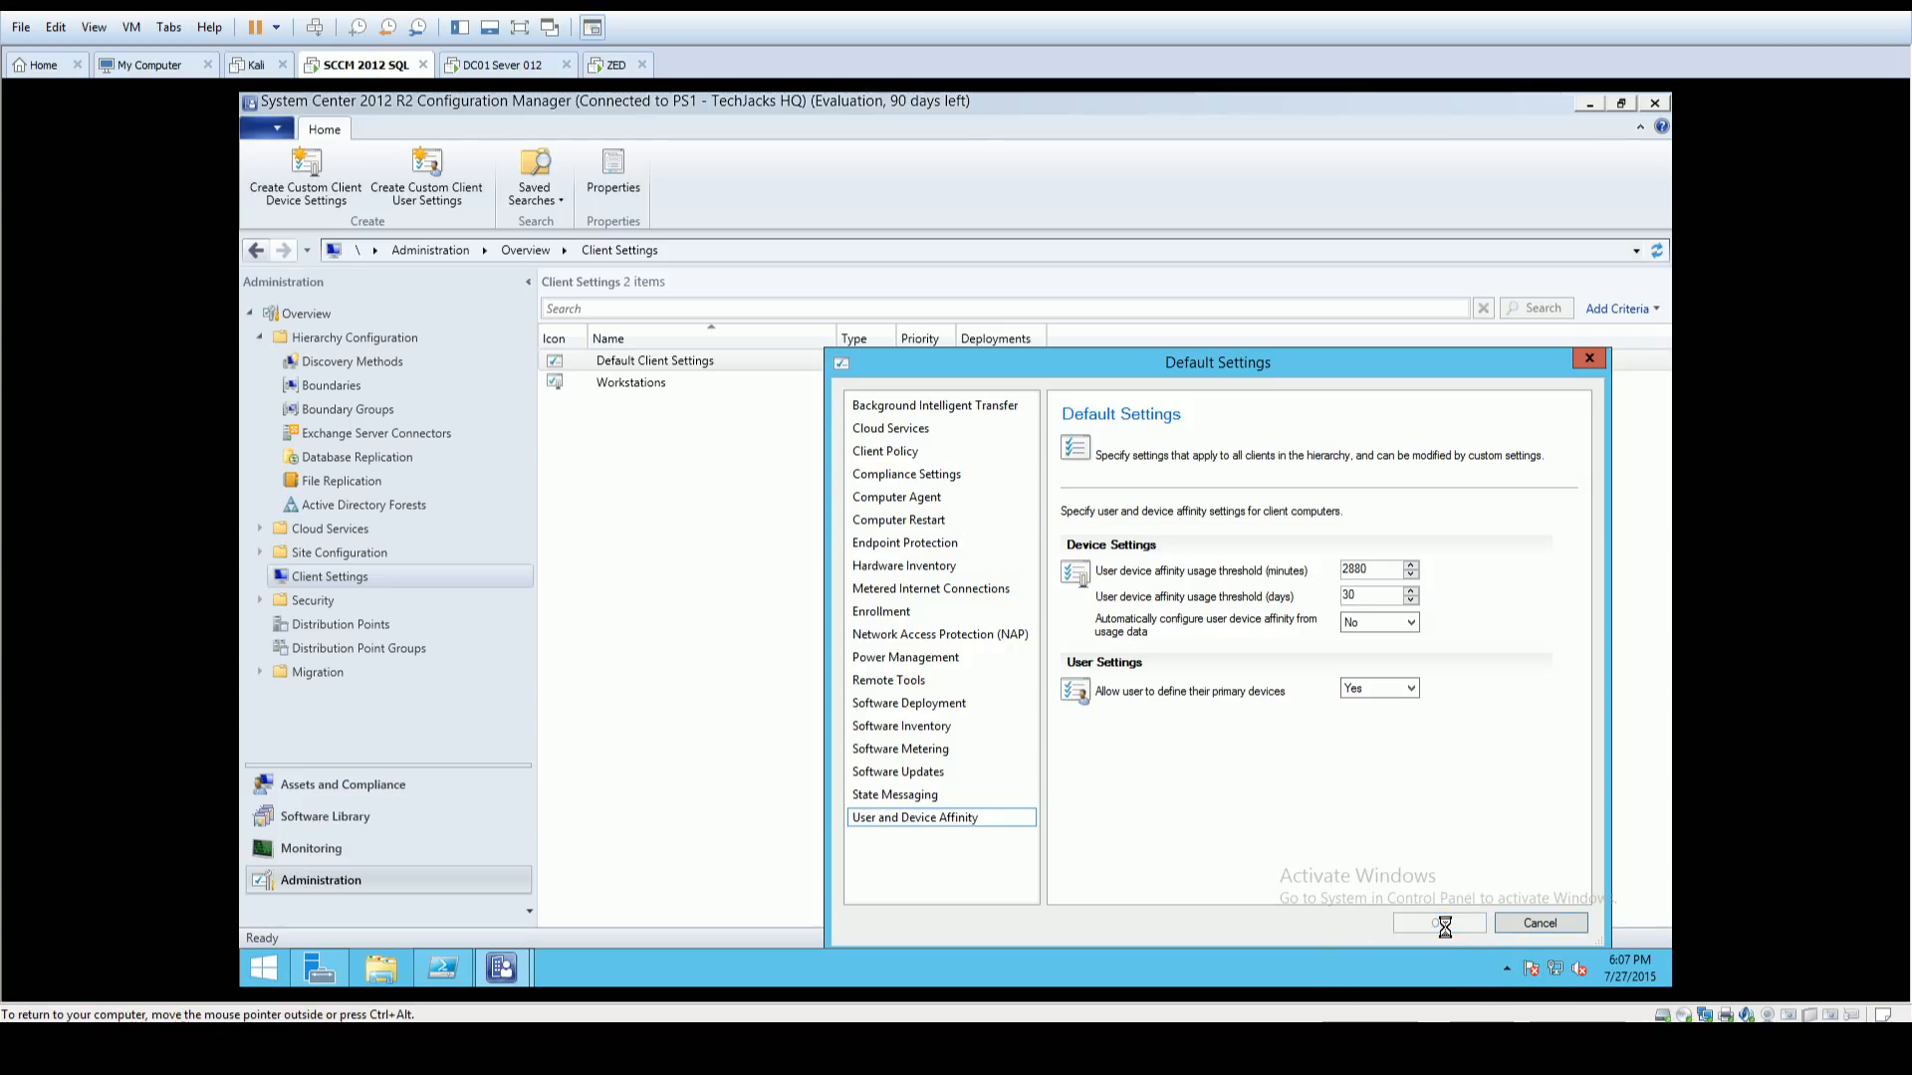
# Step: Examine the available actions, priority and deployments of the Default Client Settings and Workstations entries
pyautogui.rightClick(816, 361)
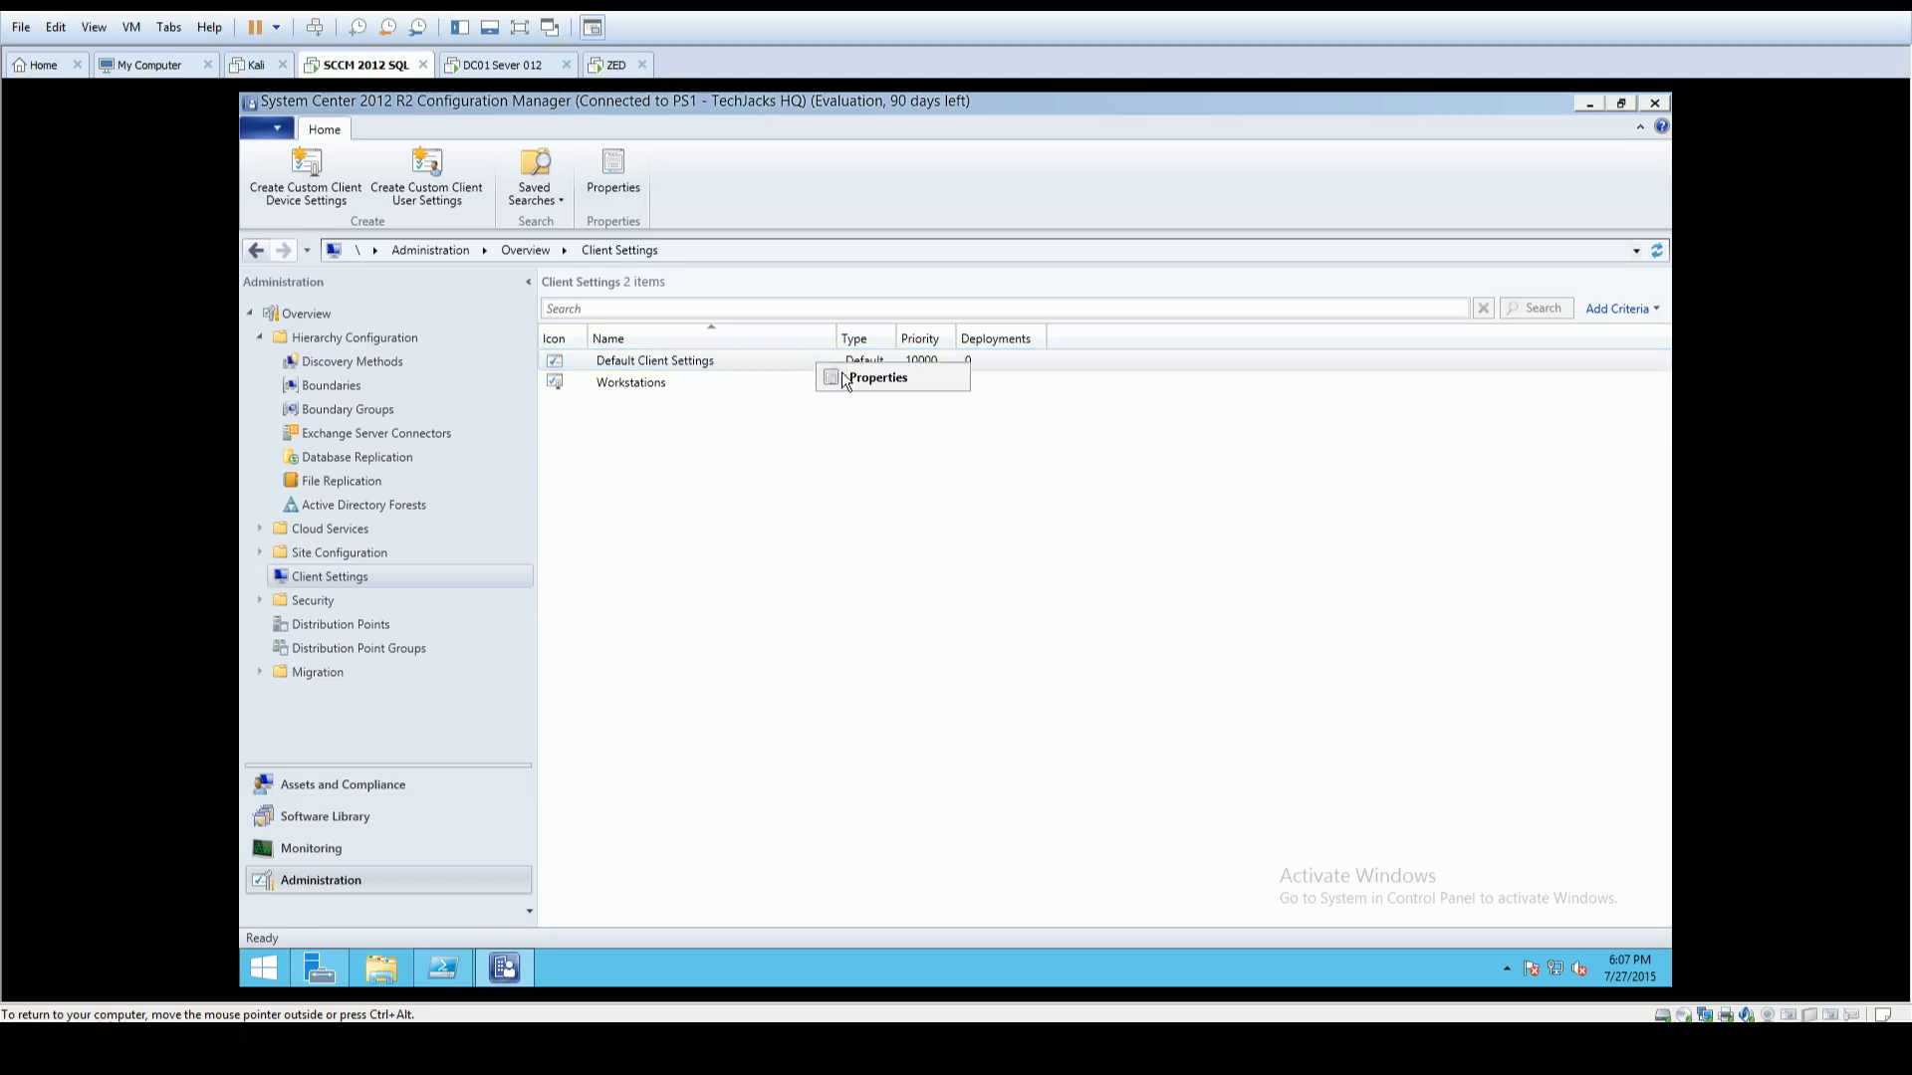
pyautogui.click(677, 380)
pyautogui.click(687, 368)
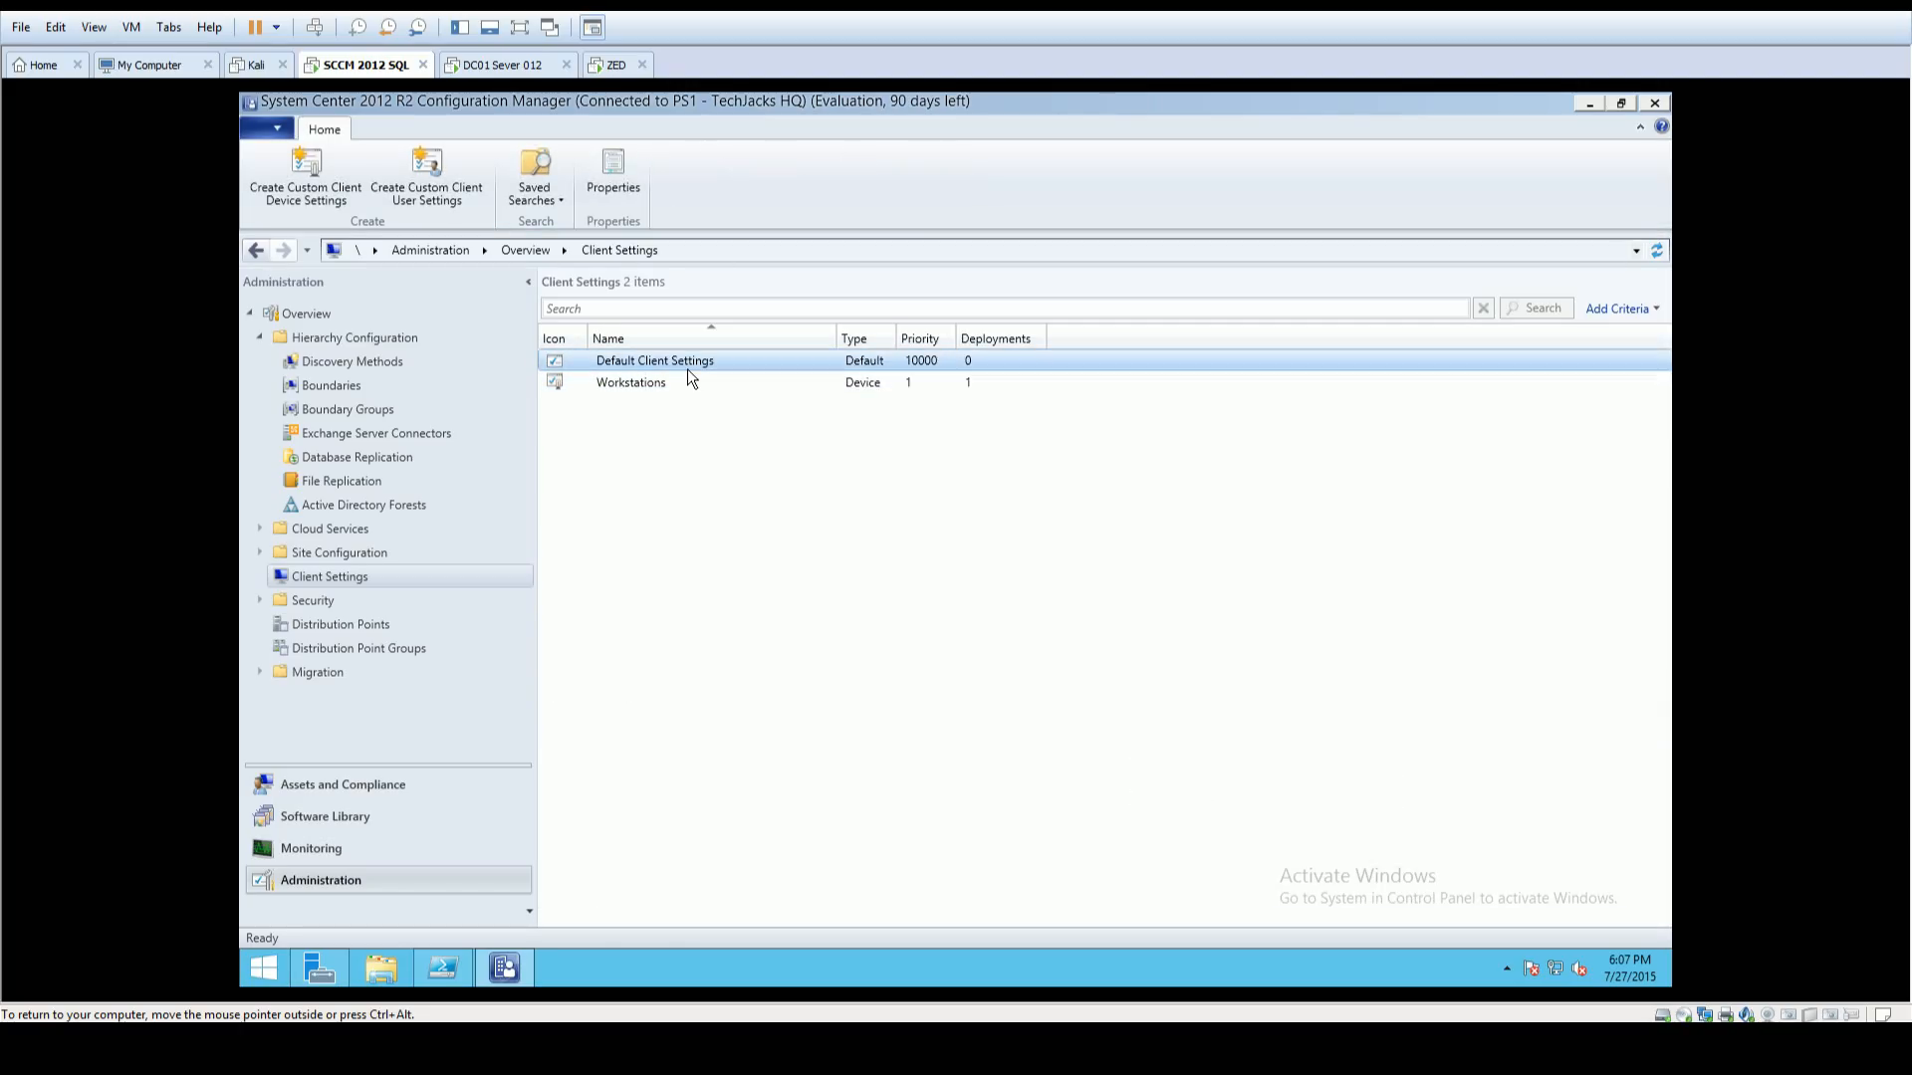
pyautogui.rightClick(689, 364)
pyautogui.click(606, 359)
pyautogui.click(705, 402)
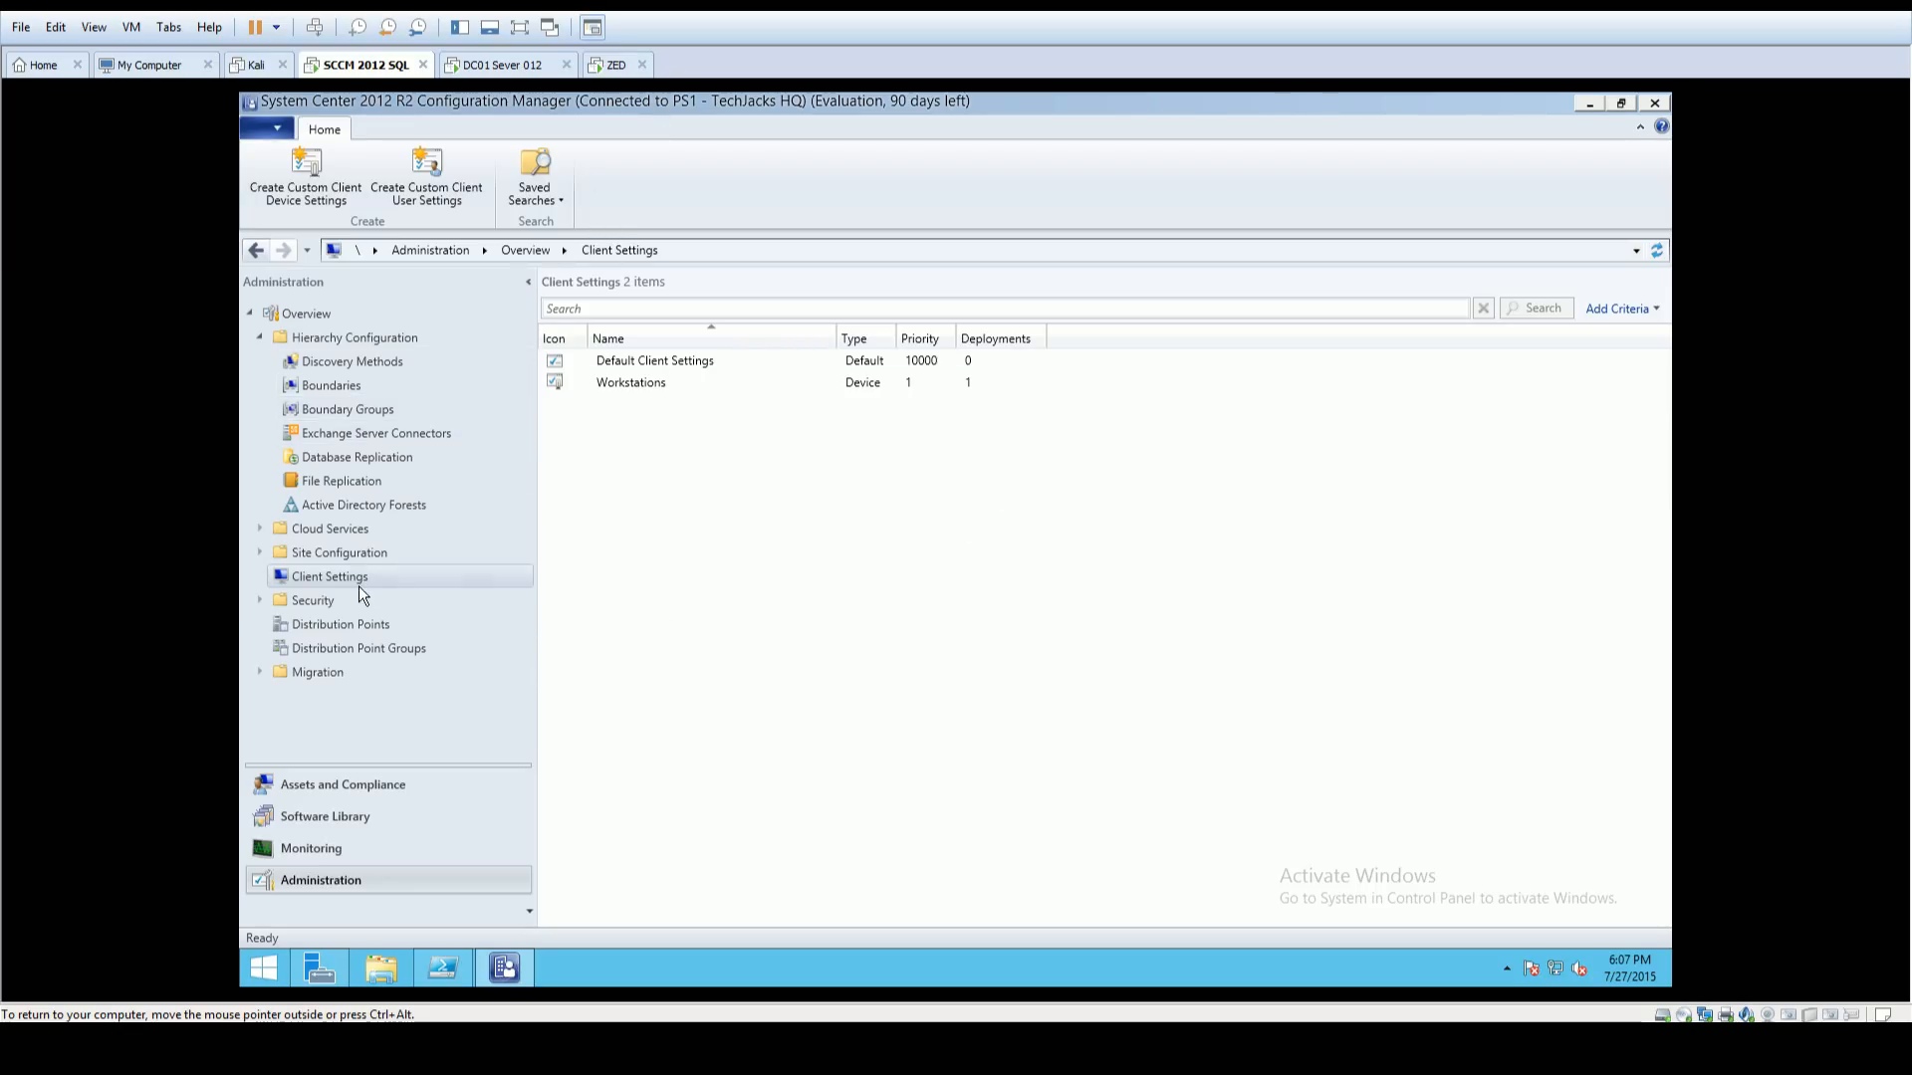
pyautogui.click(731, 386)
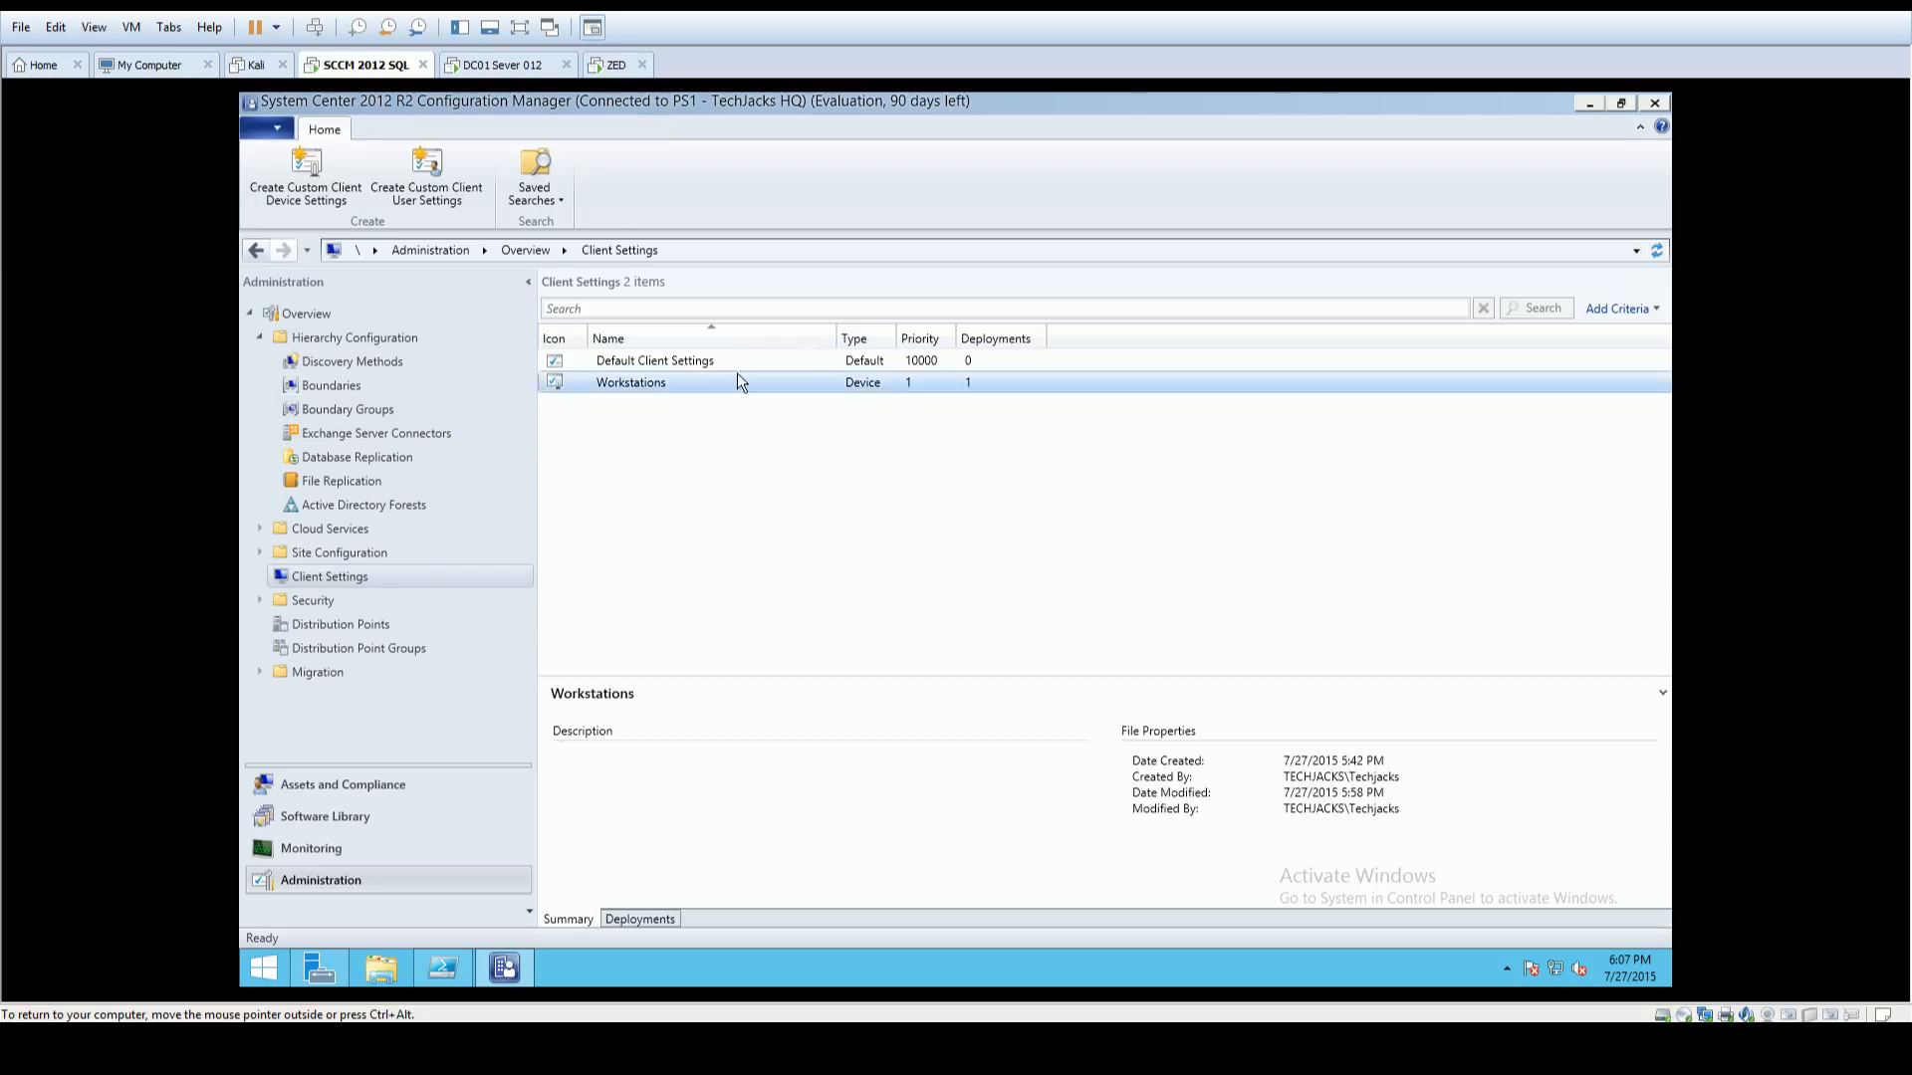
pyautogui.click(742, 362)
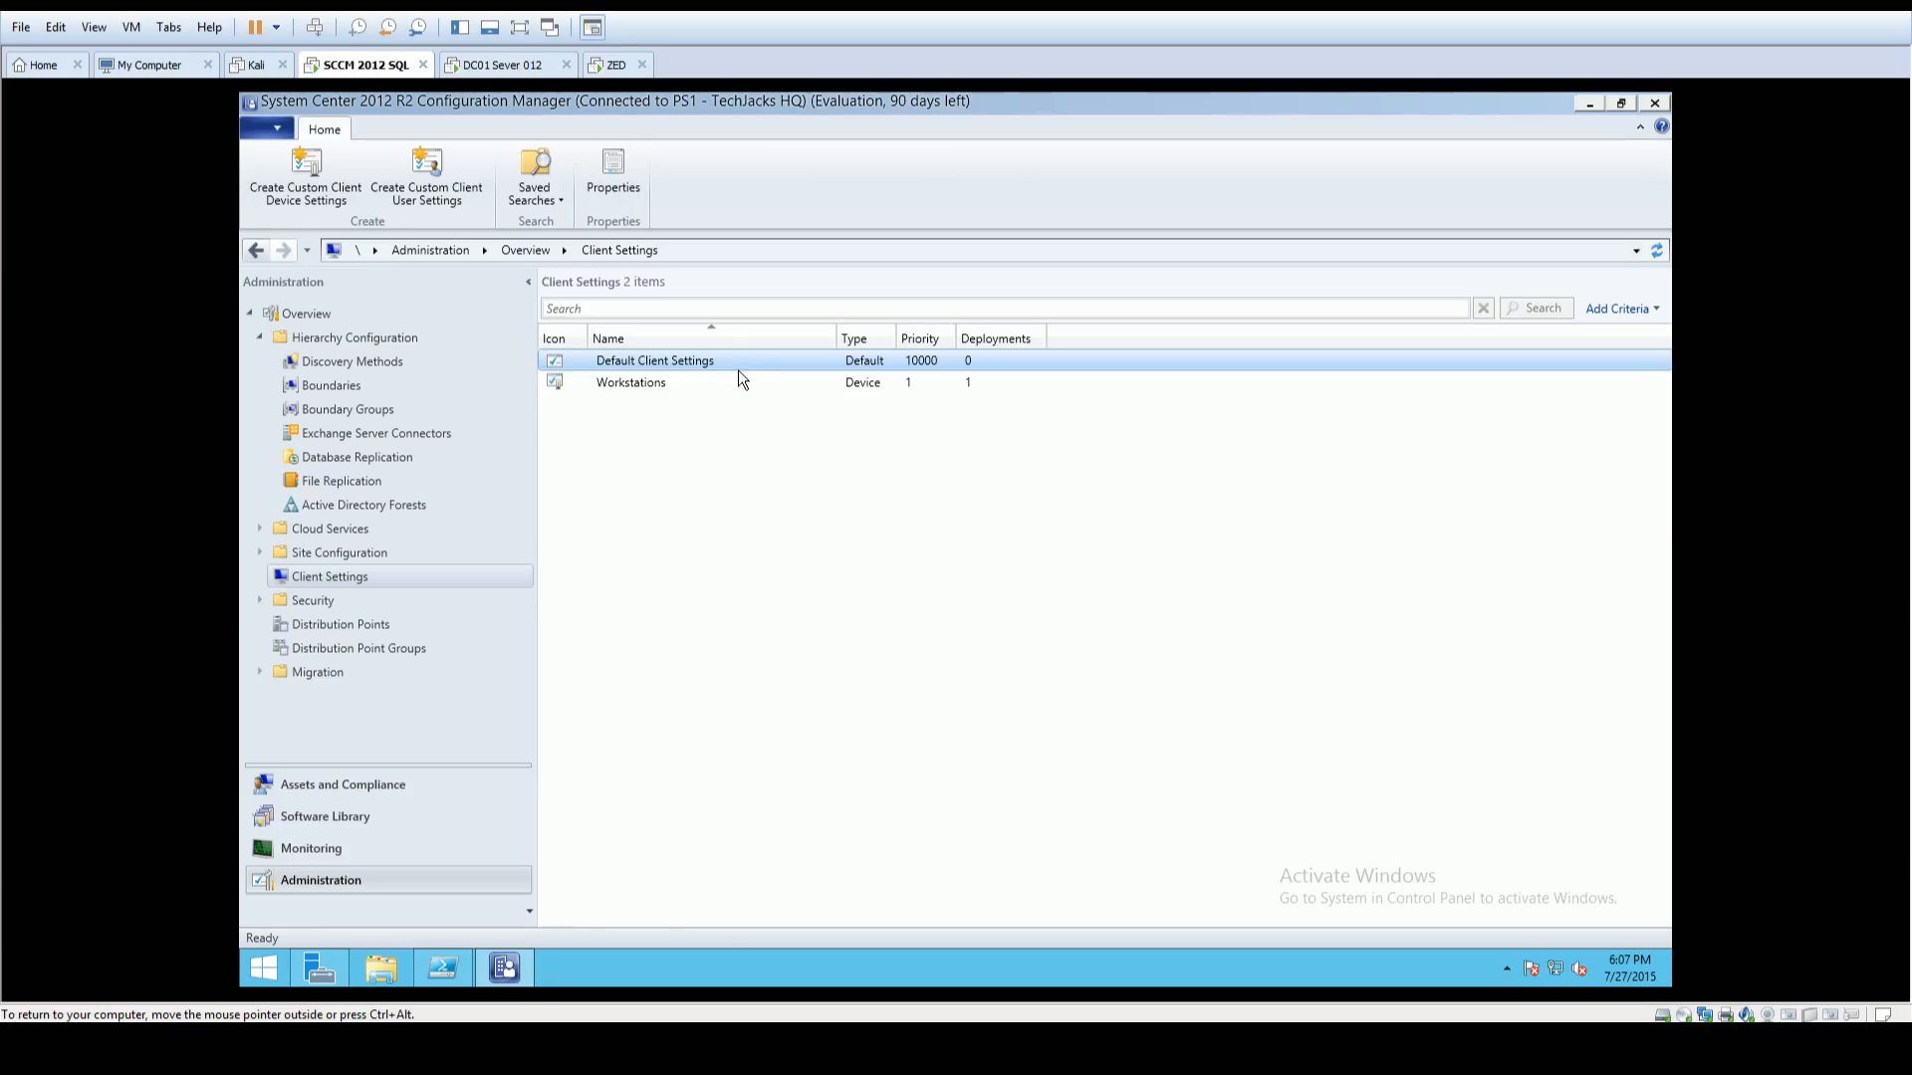
pyautogui.click(737, 380)
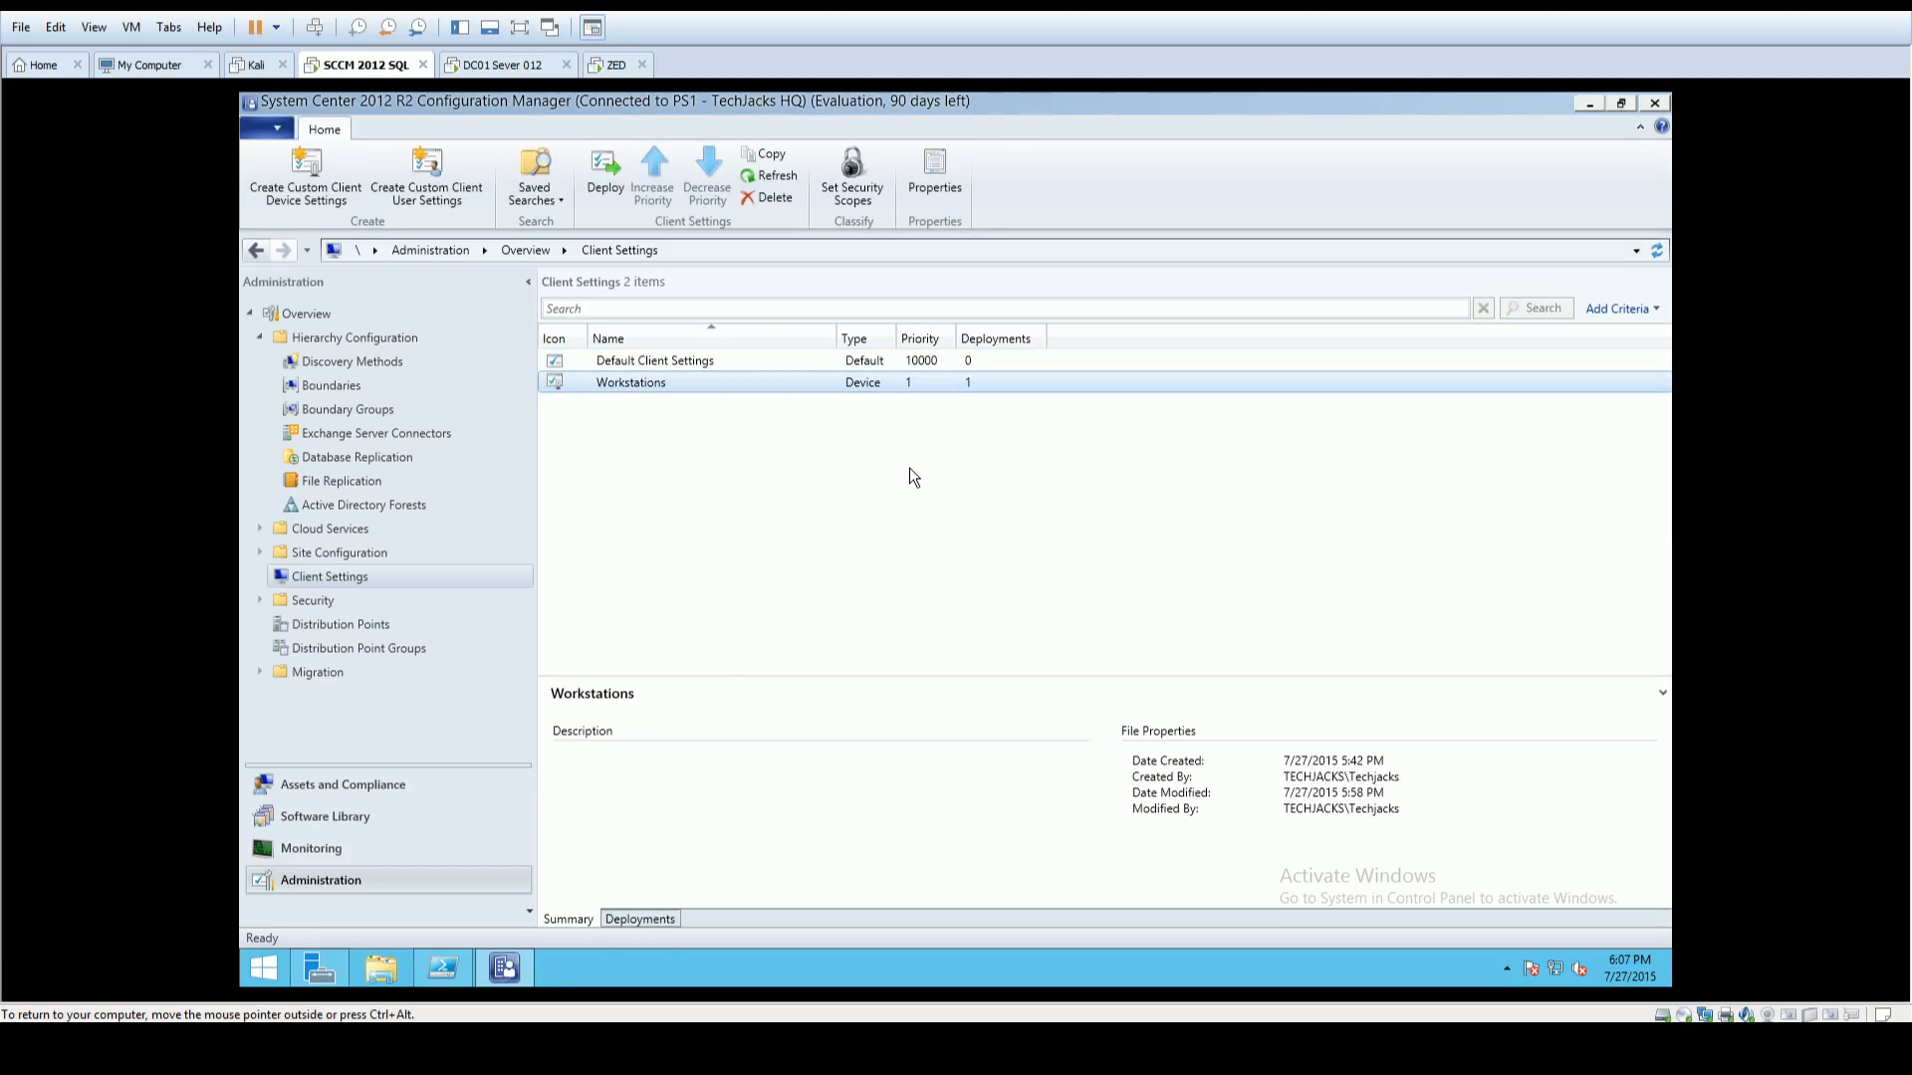